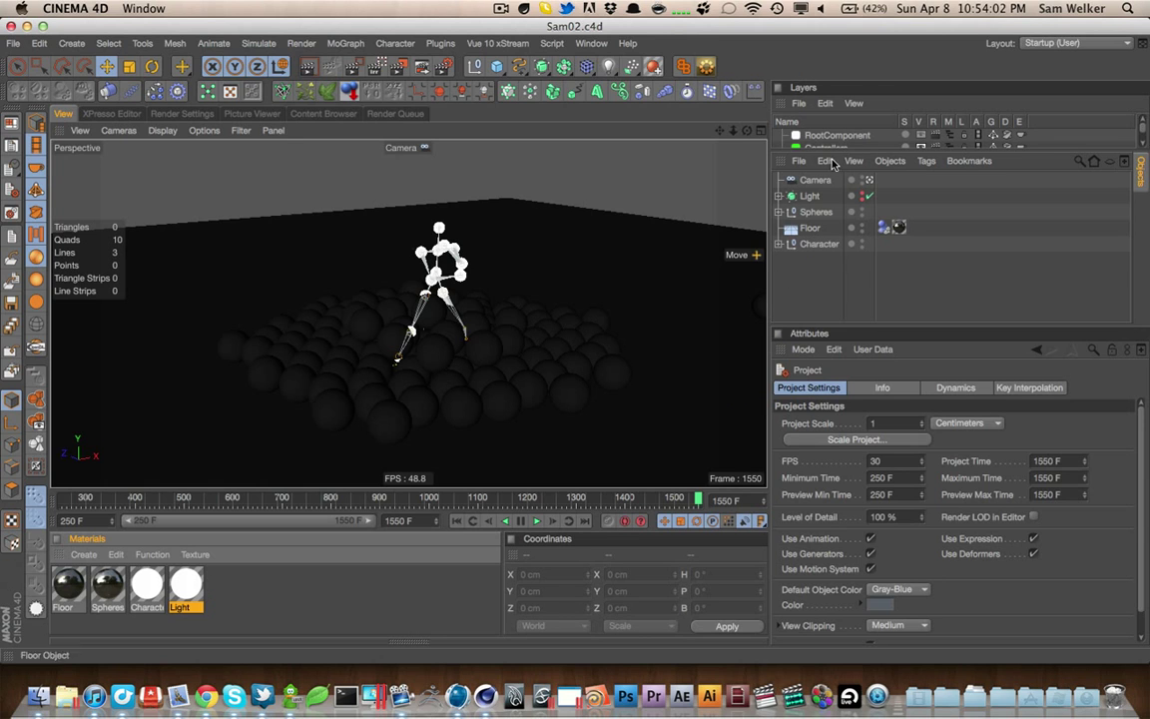
left_click_drag(843, 150, 843, 190)
left_click(782, 162)
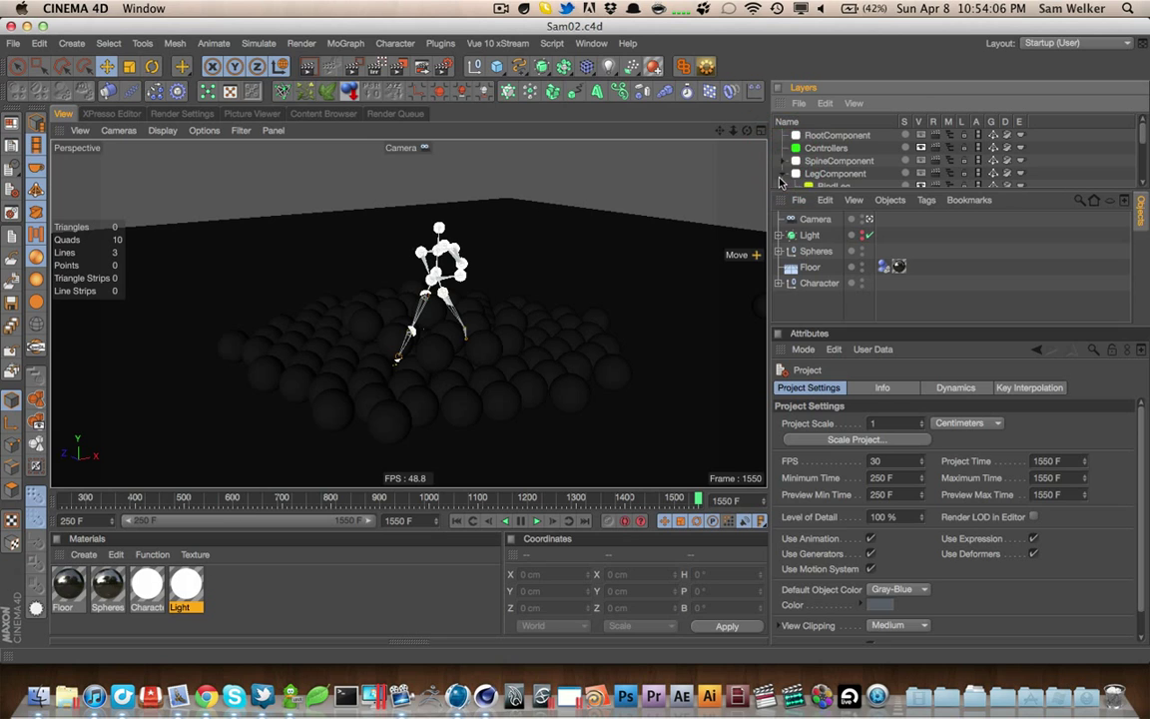
left_click(782, 175)
scroll(806, 178, "down", 4)
scroll(806, 178, "up", 5)
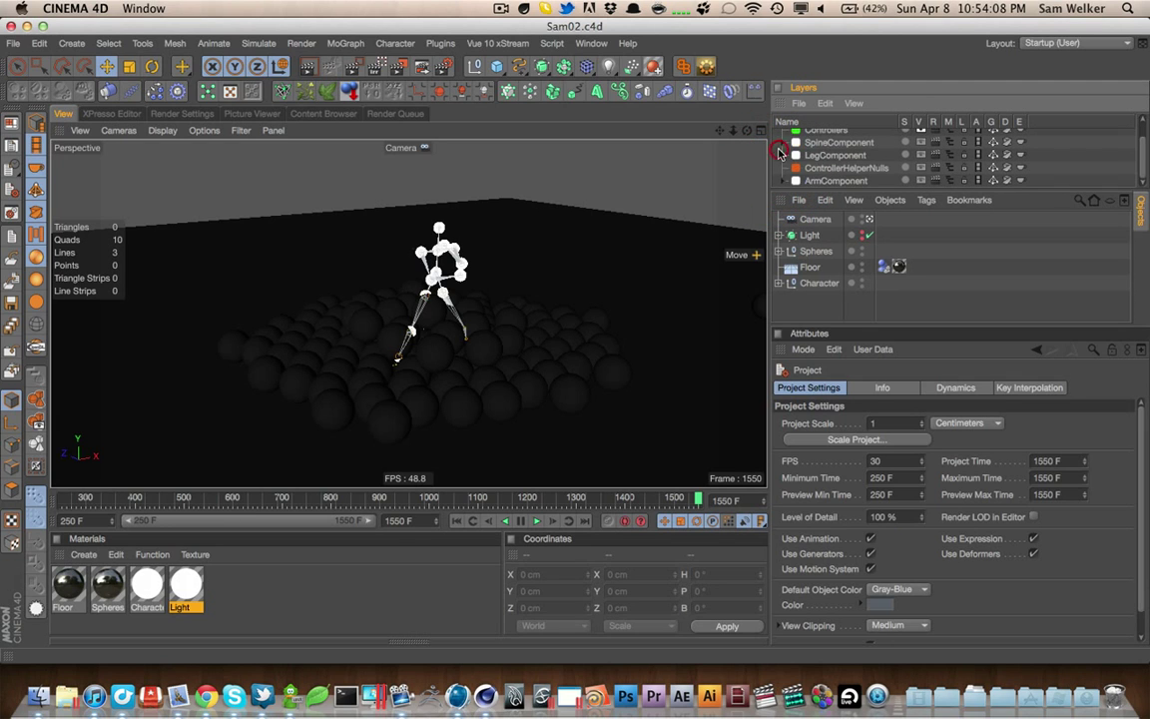
left_click_drag(807, 188, 833, 154)
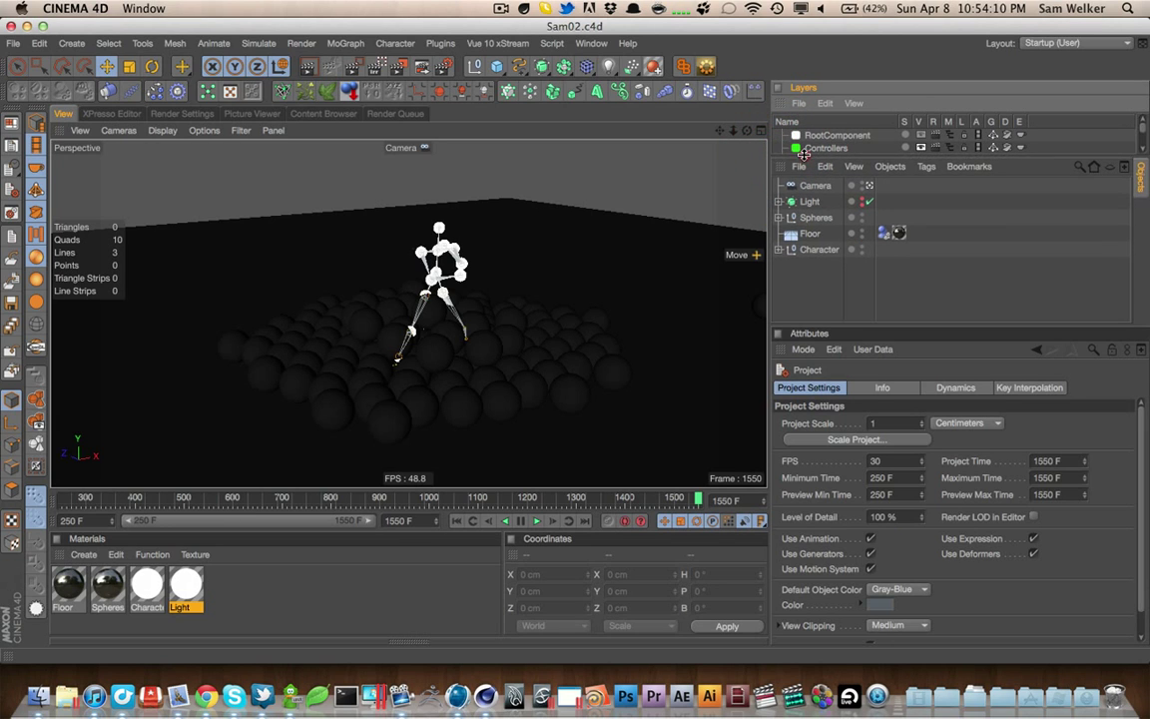
left_click_drag(828, 325, 829, 329)
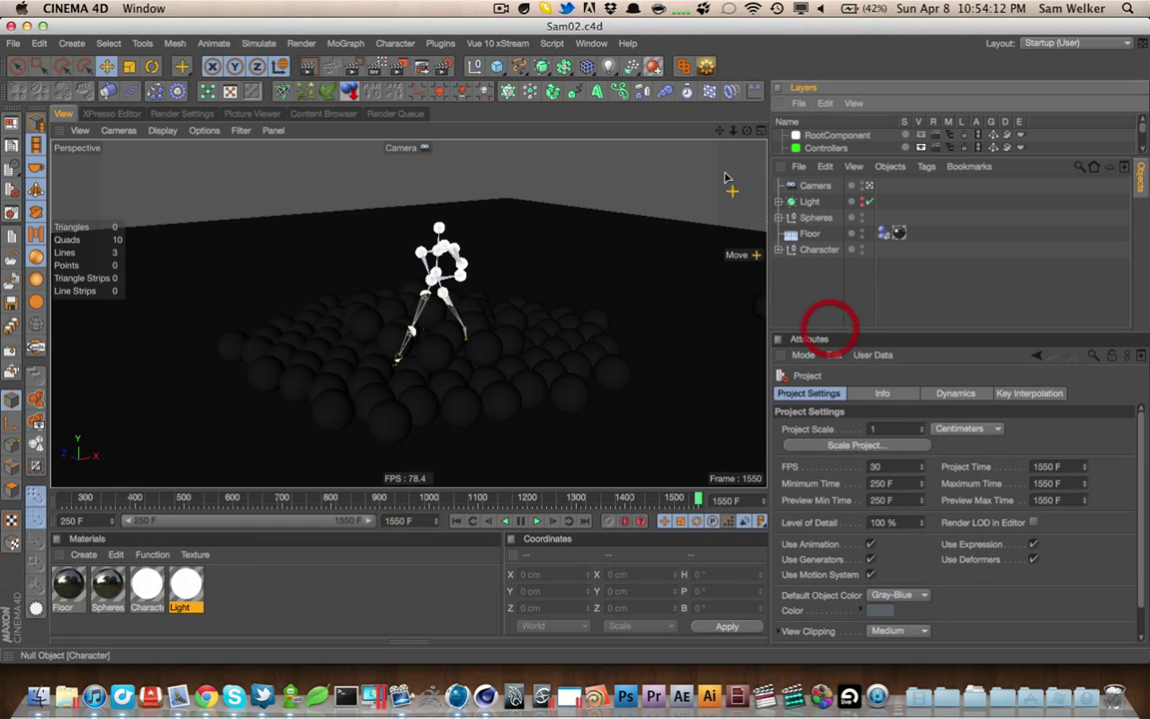
Switch to the Live Selection tool, then open the Delicode NI mate receiver plugin and move its window clear of the character
left_click(22, 67)
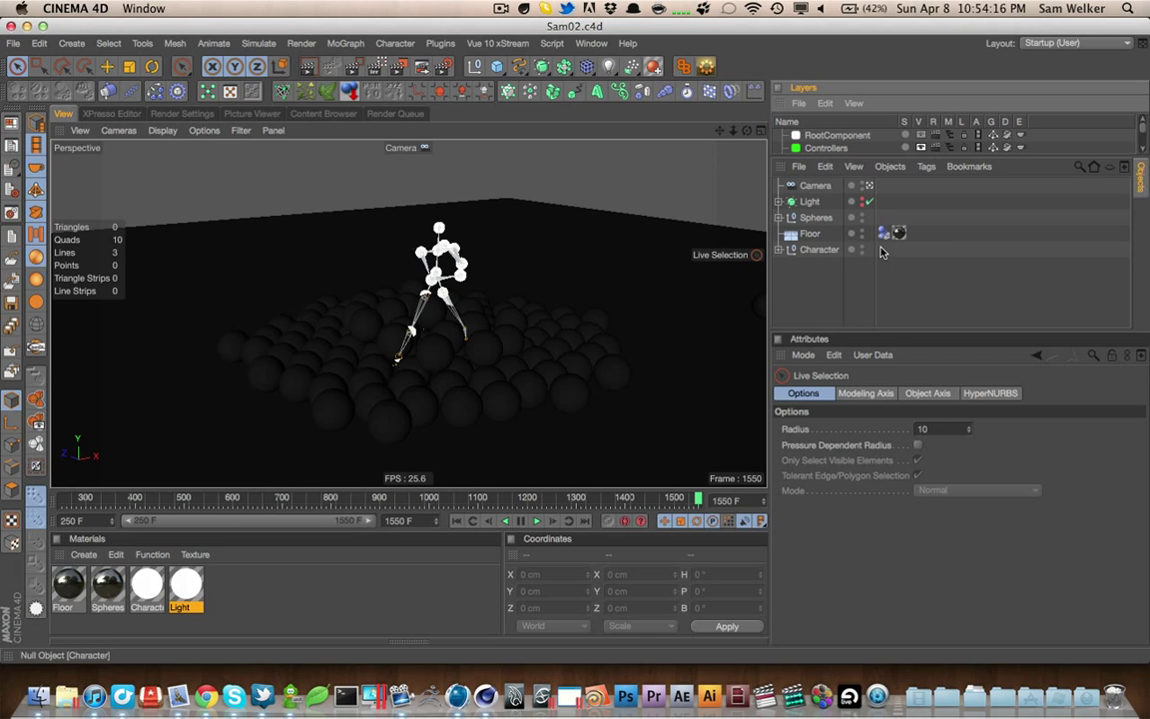
left_click(782, 201)
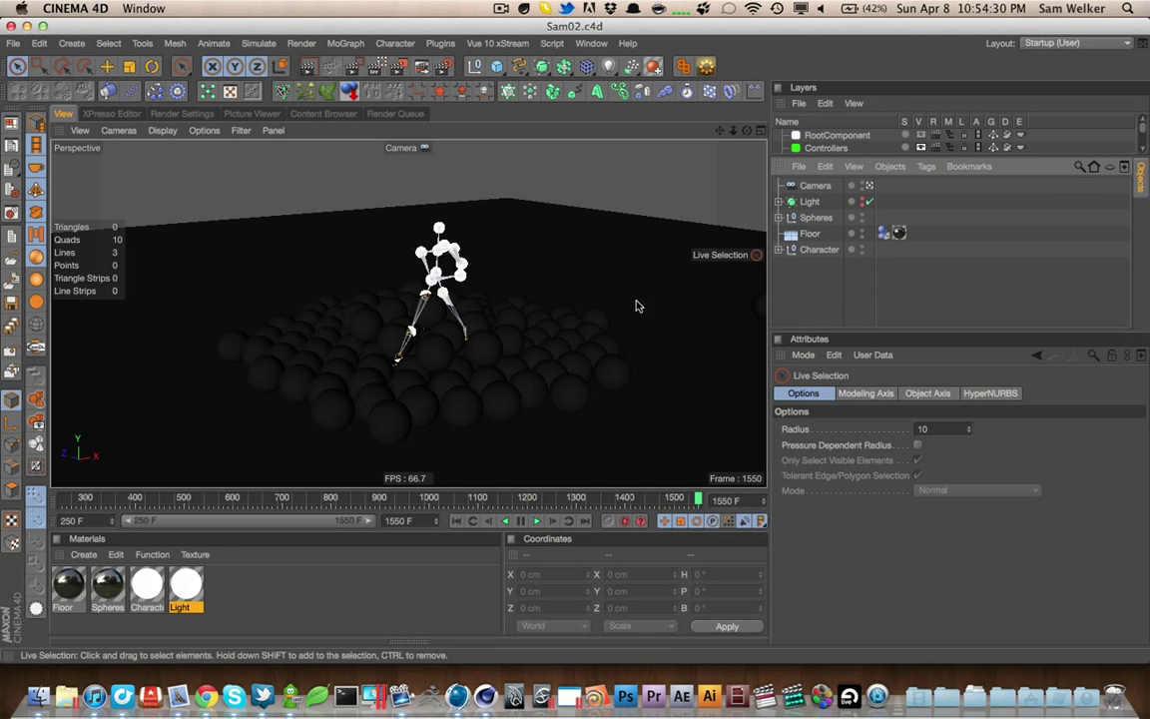
left_click(440, 44)
left_click(477, 158)
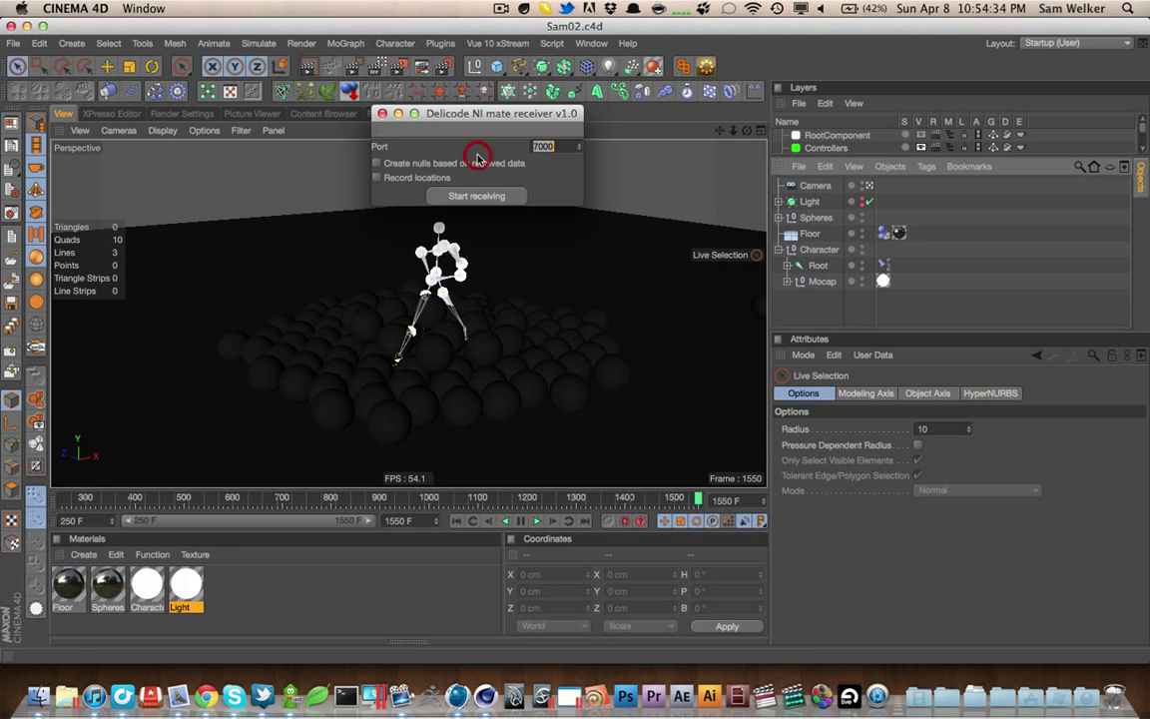
left_click_drag(480, 117, 757, 325)
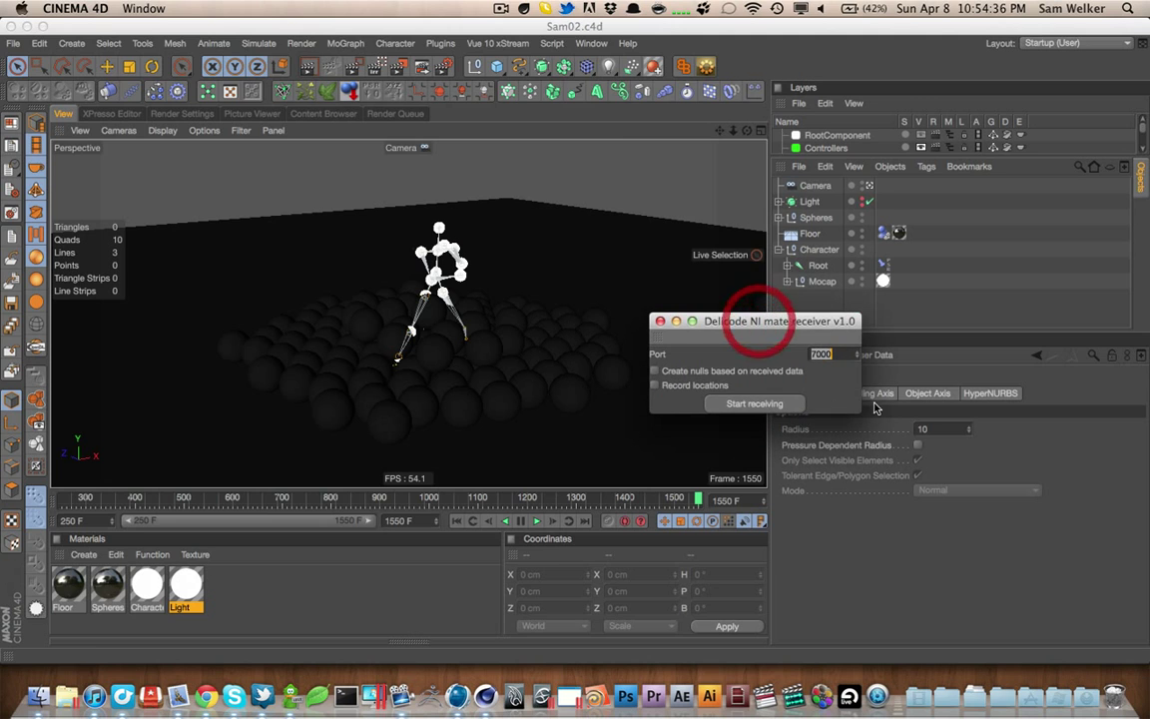
key("alt+space")
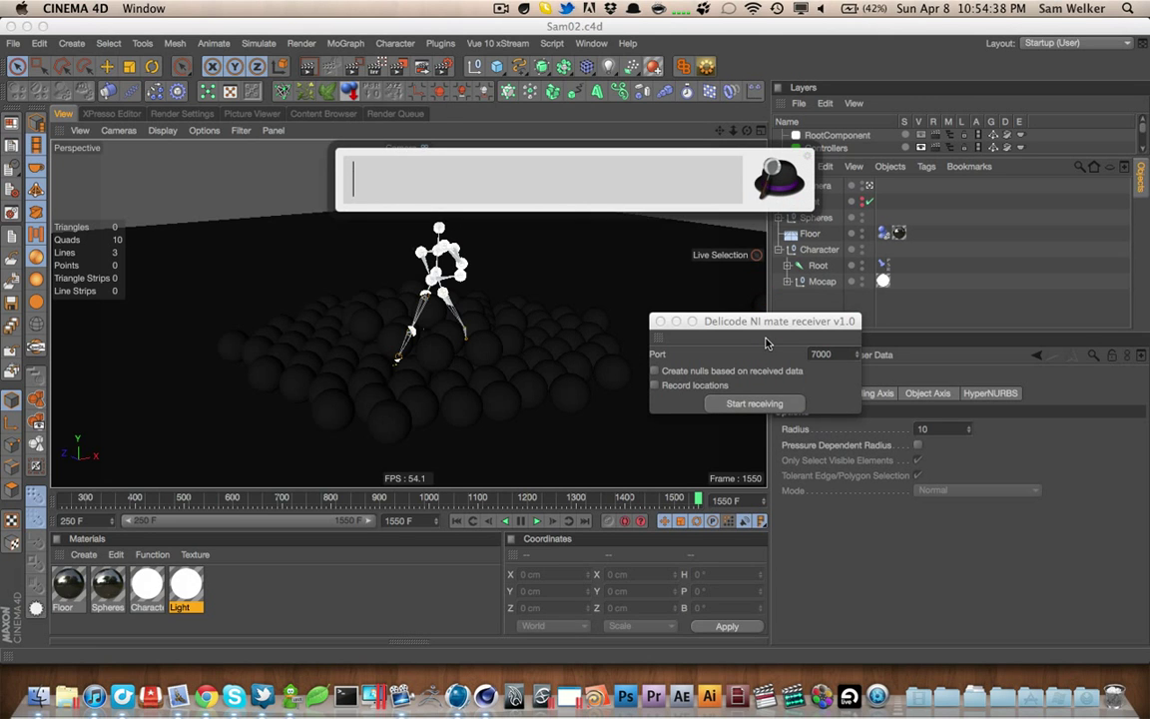
type("ni")
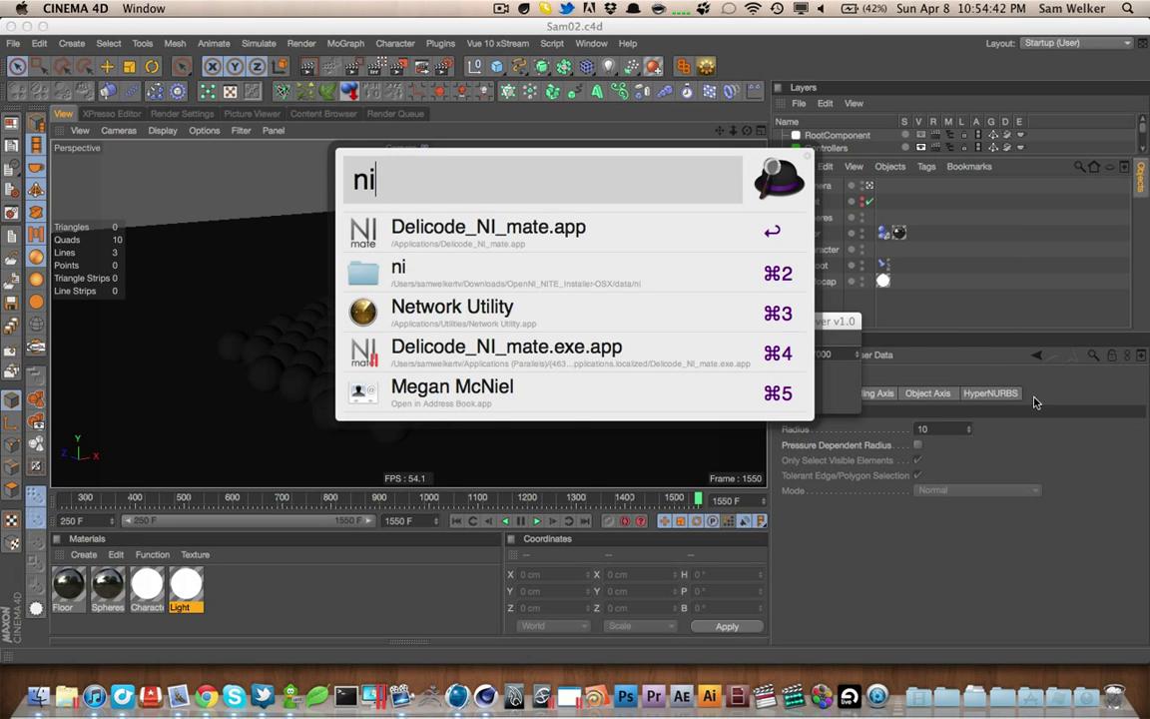
left_click(1038, 362)
Try out the receiver's options for creating nulls based on received data and recording locations
left_click_drag(753, 343, 662, 319)
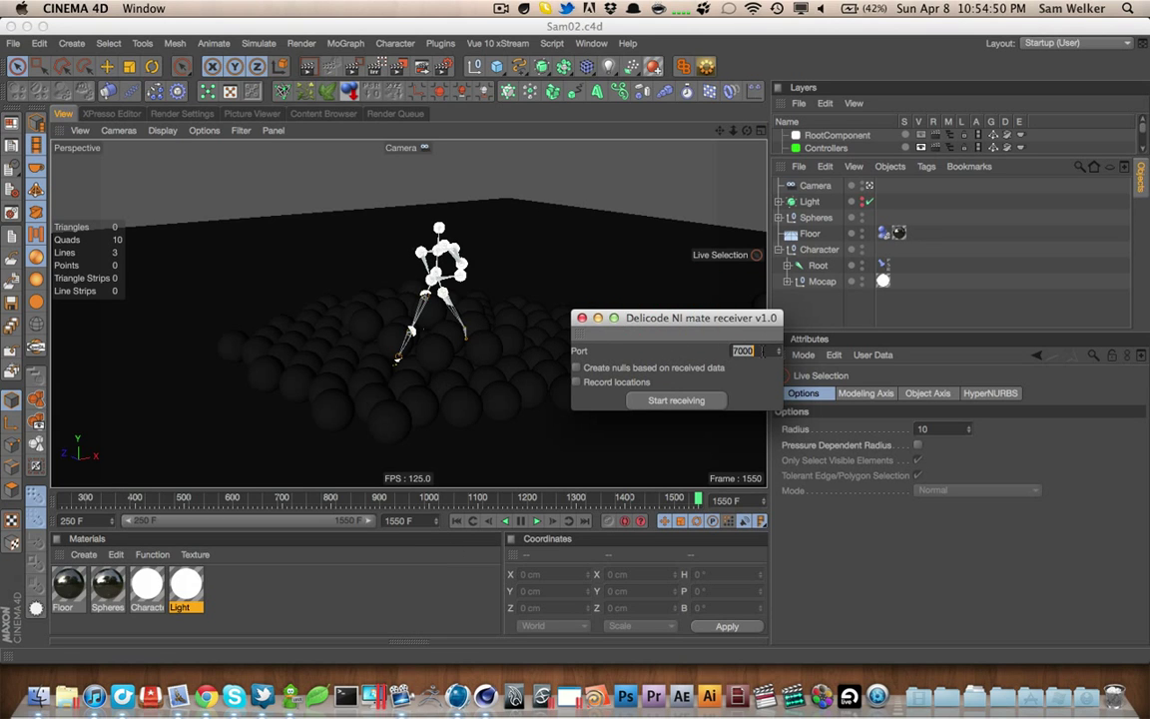
left_click(621, 371)
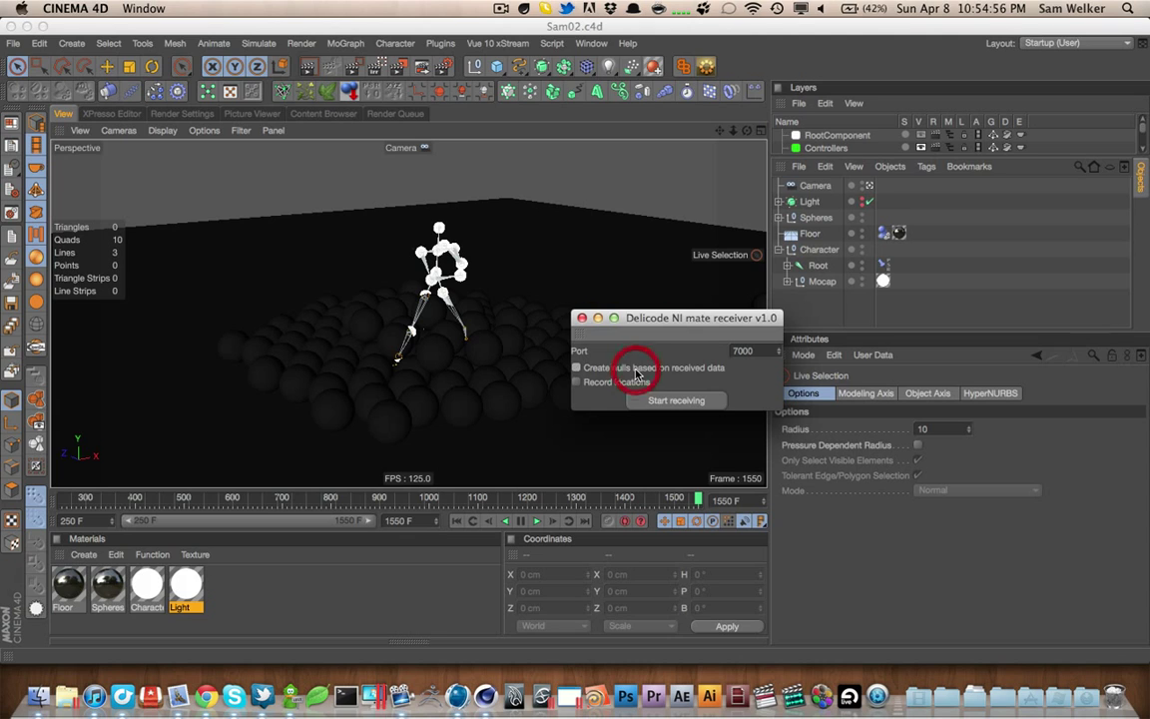
left_click(615, 368)
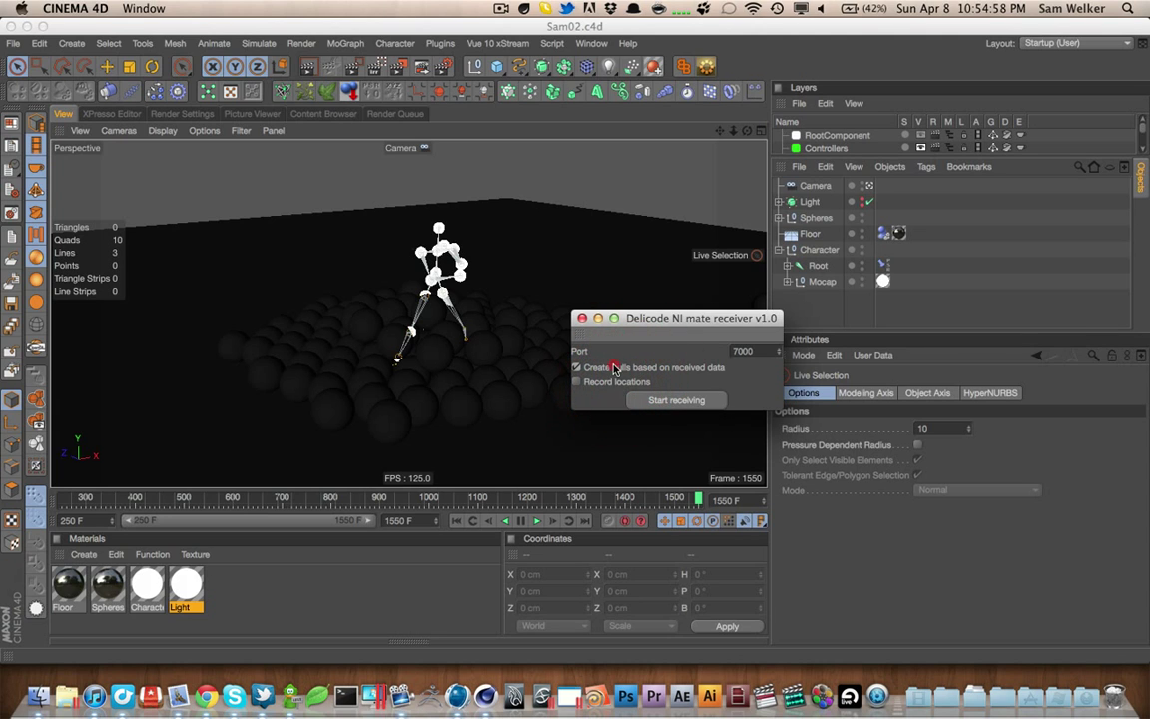
left_click(609, 383)
left_click(577, 380)
Play the recorded character animation from its first frame and close the NI mate receiver window
left_click(455, 521)
left_click(535, 520)
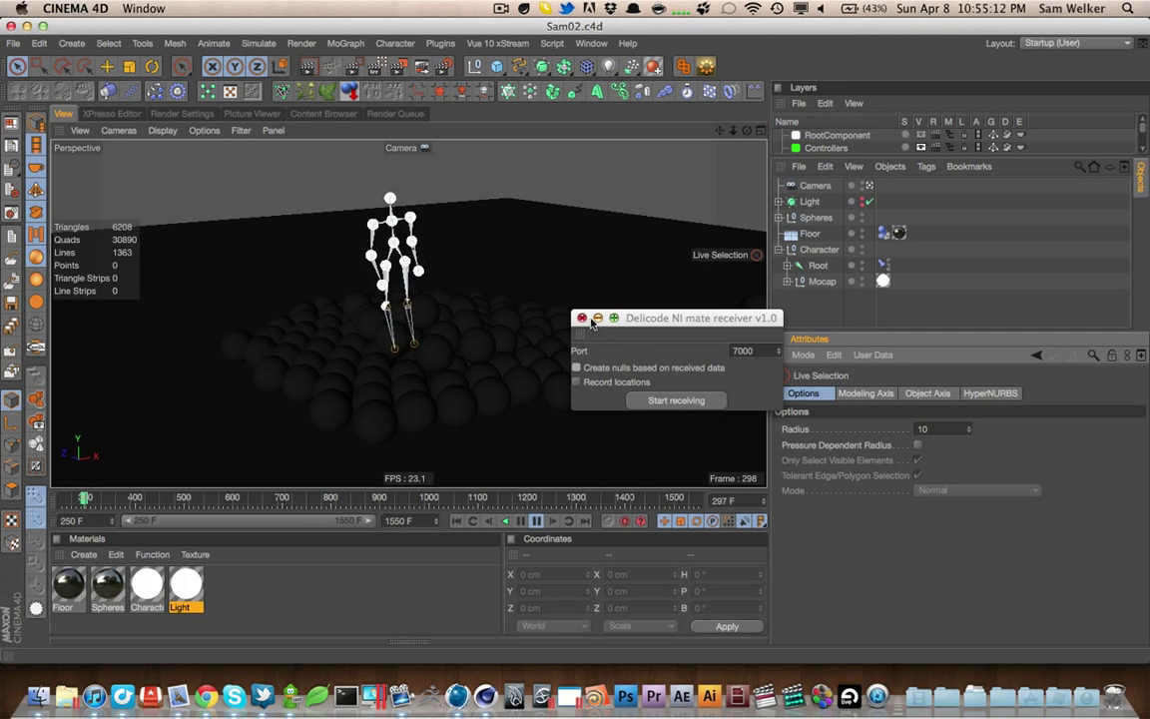
left_click(581, 319)
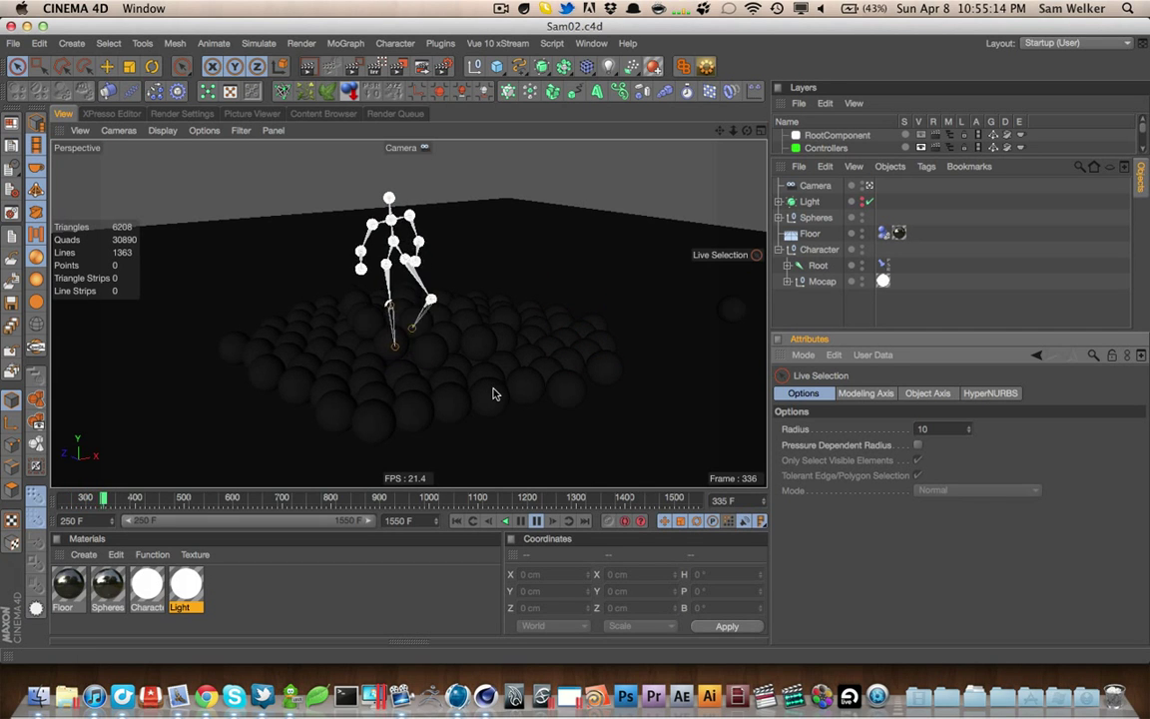
Examine the contents of the Spheres group and the Dynamics Body settings of the sphere inside its Cloner during playback
left_click(36, 346)
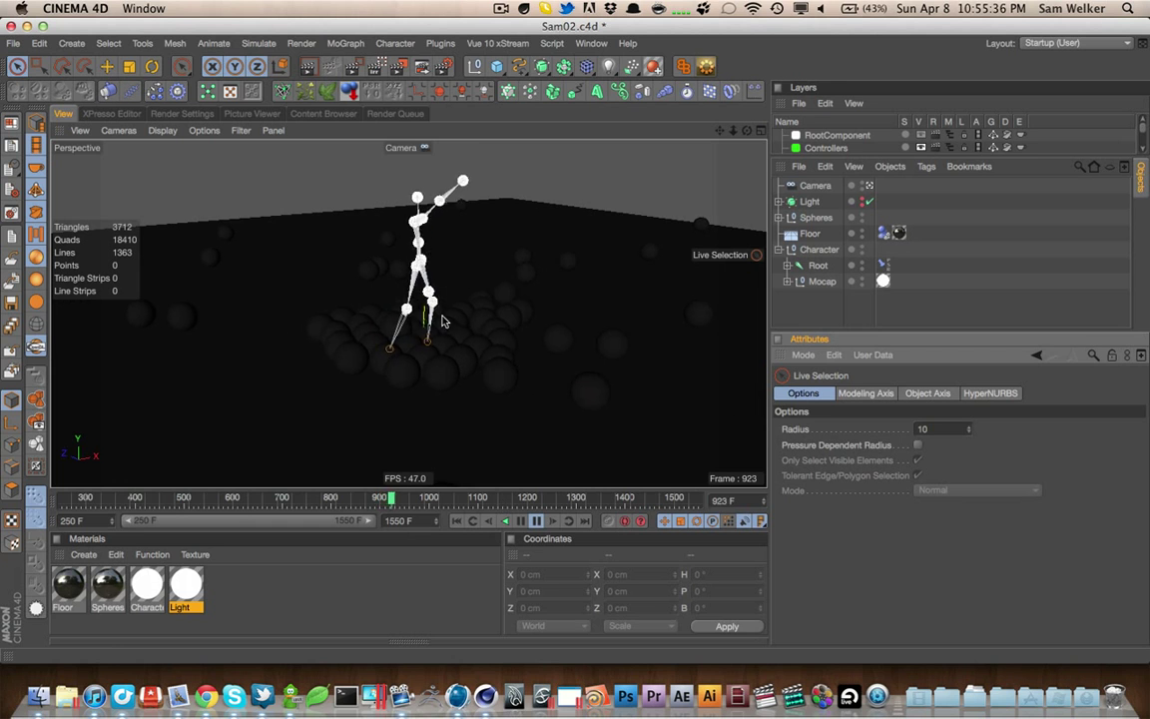
left_click(779, 218)
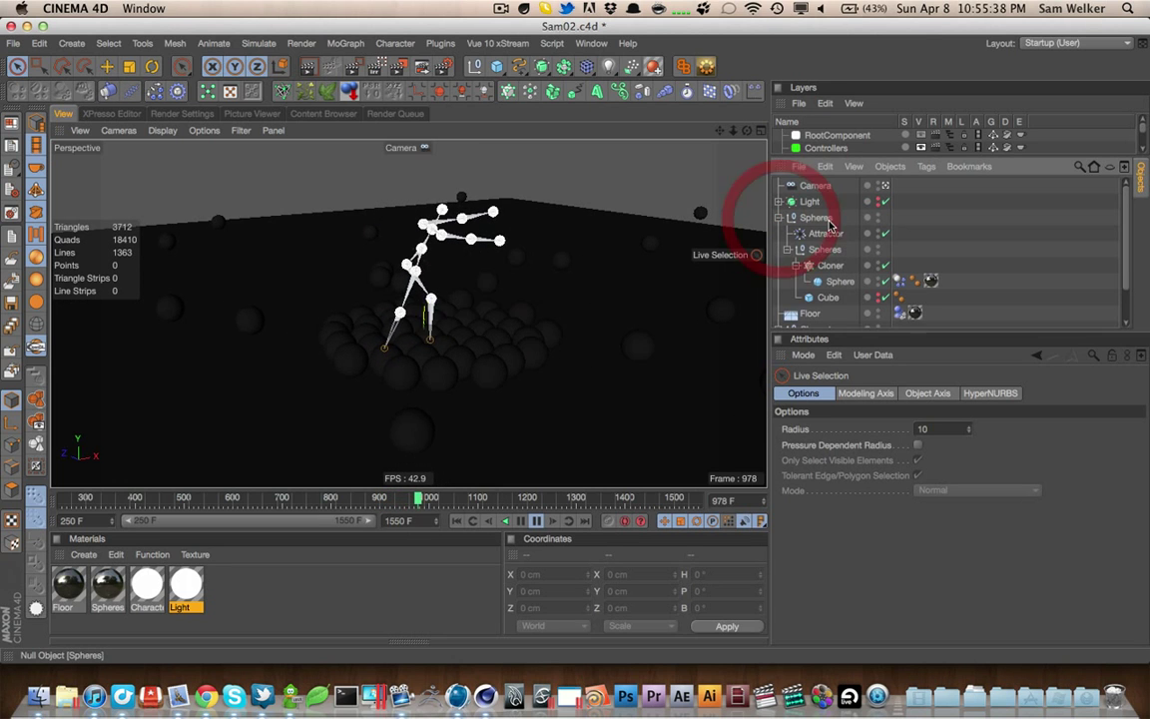
left_click(787, 250)
left_click(788, 250)
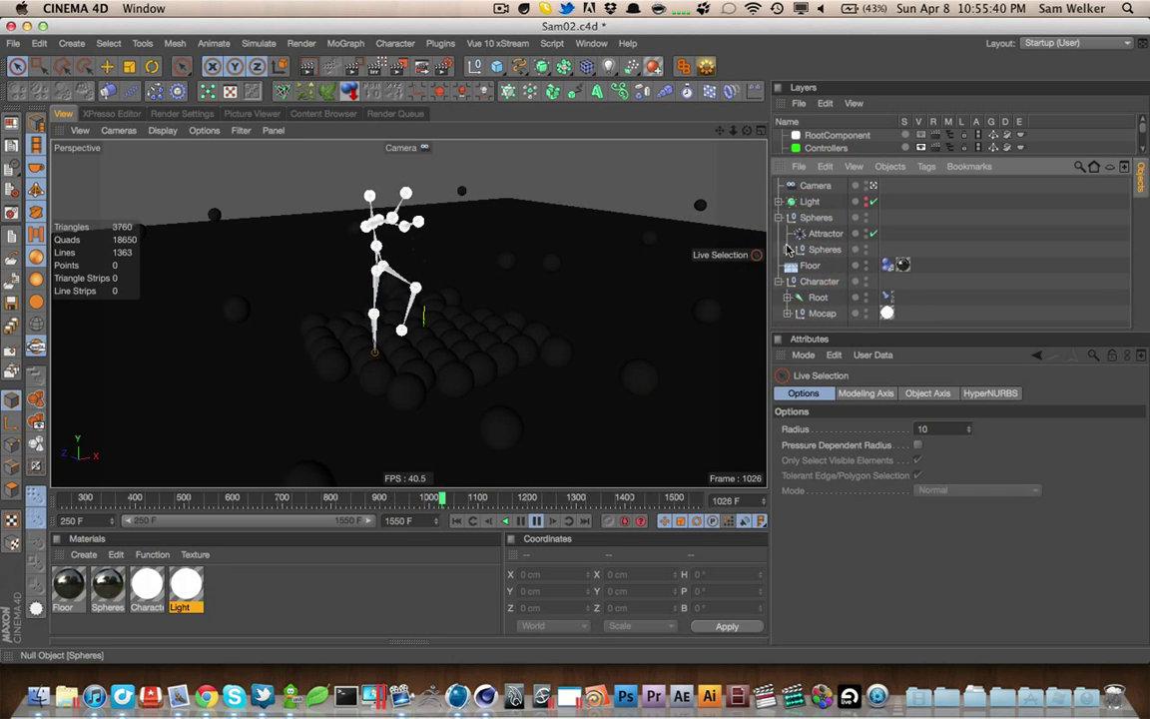
left_click(788, 249)
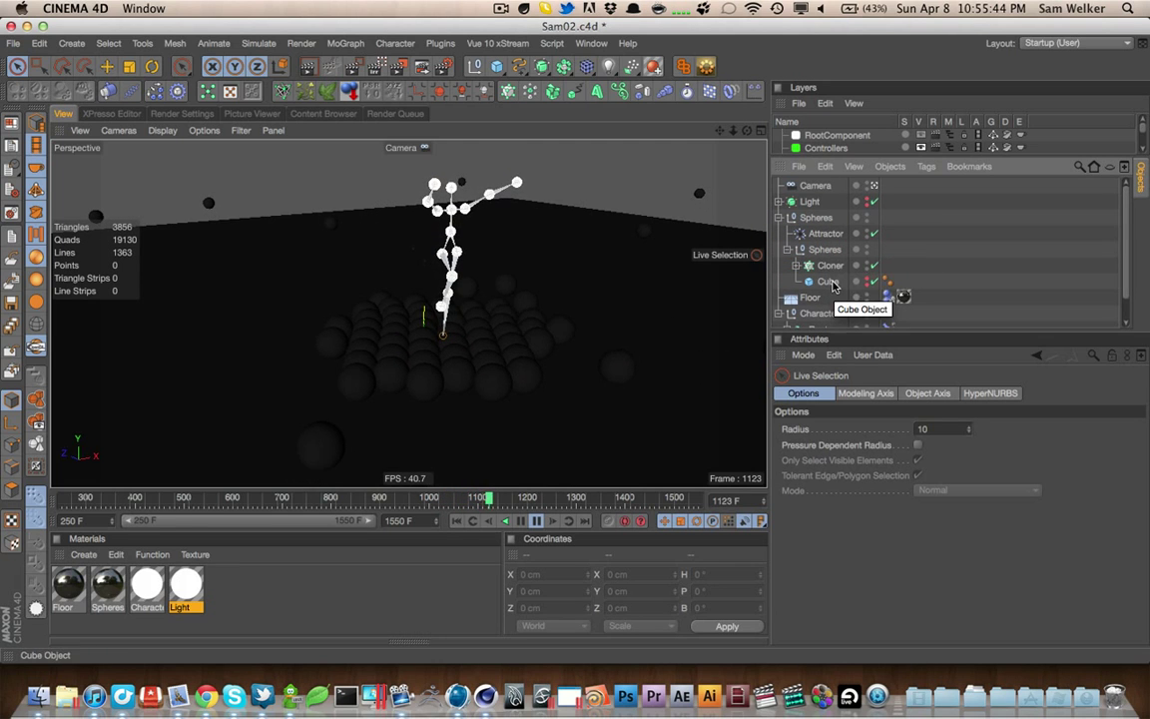
left_click(795, 266)
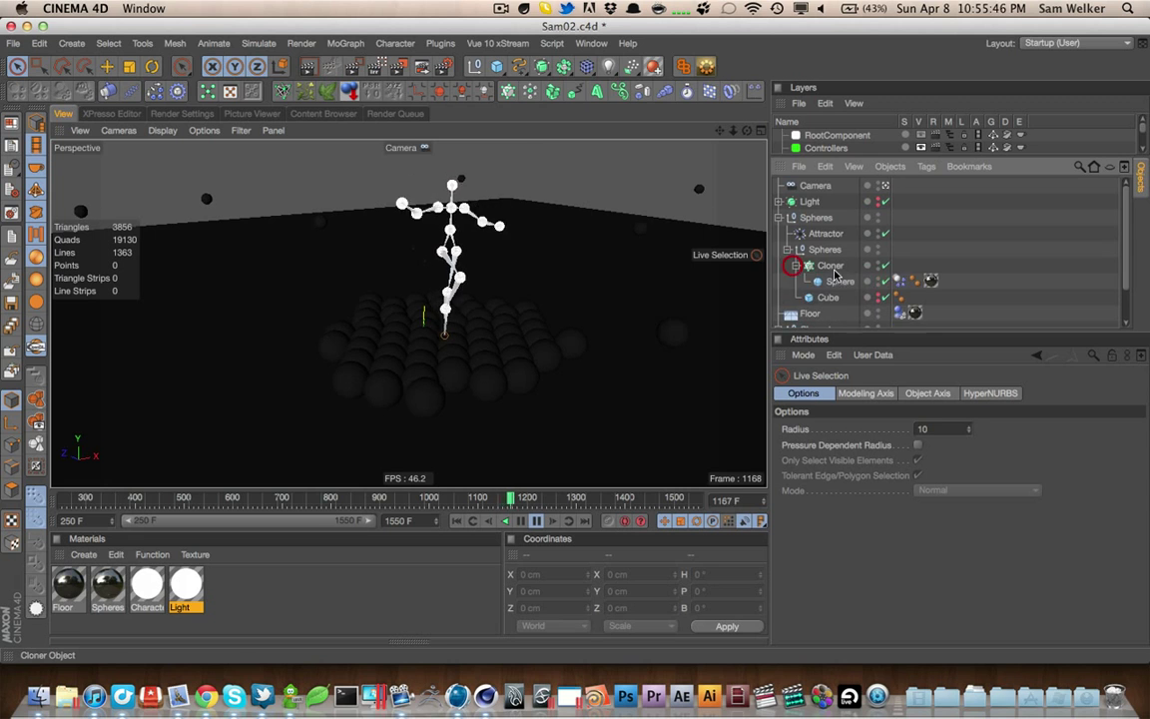
left_click(898, 280)
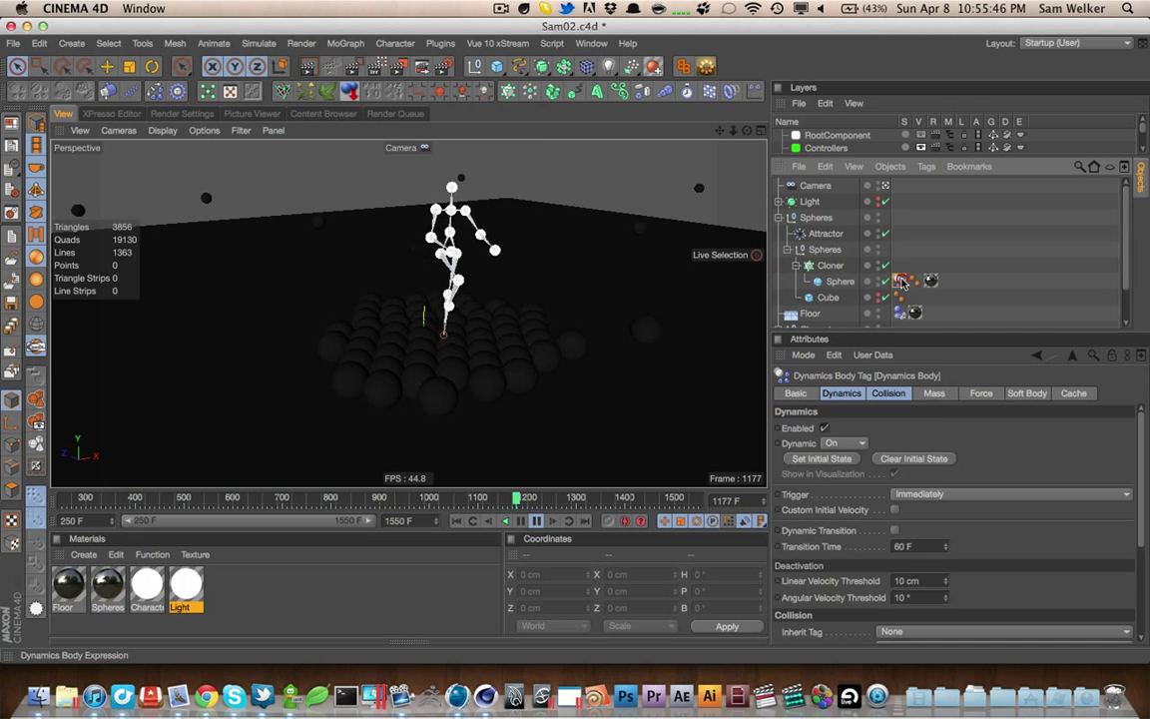
left_click(787, 250)
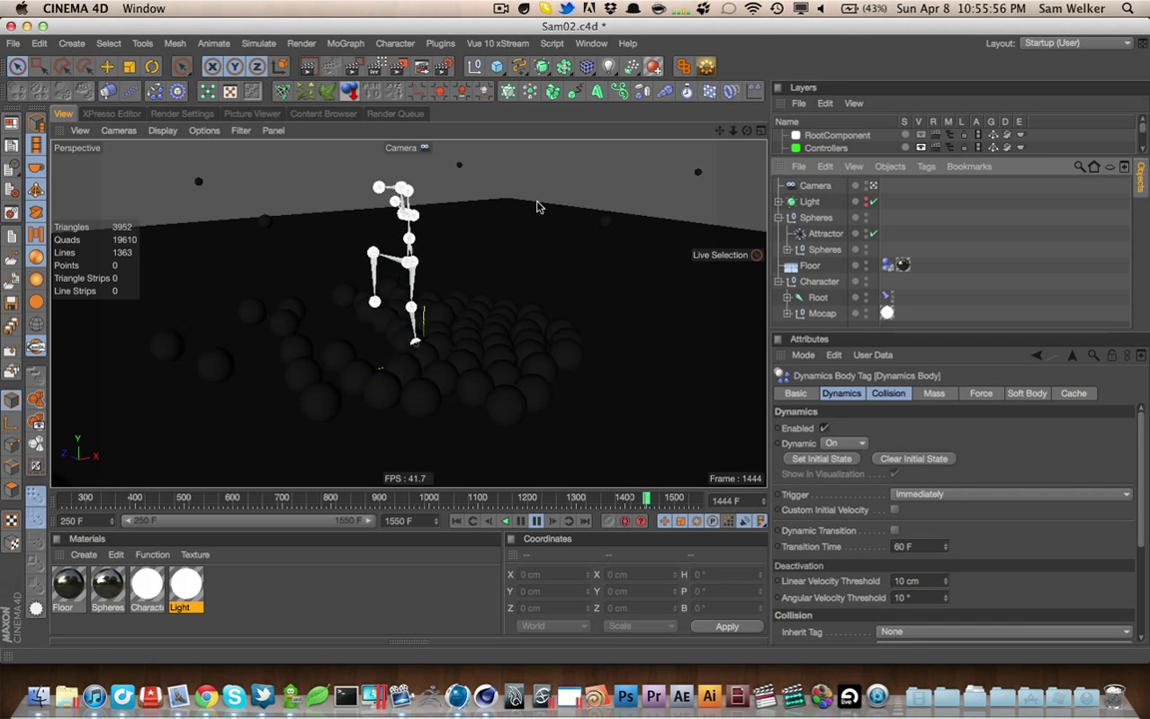
Stop the playback at frame 1550 and collapse the Spheres group
left_click(536, 522)
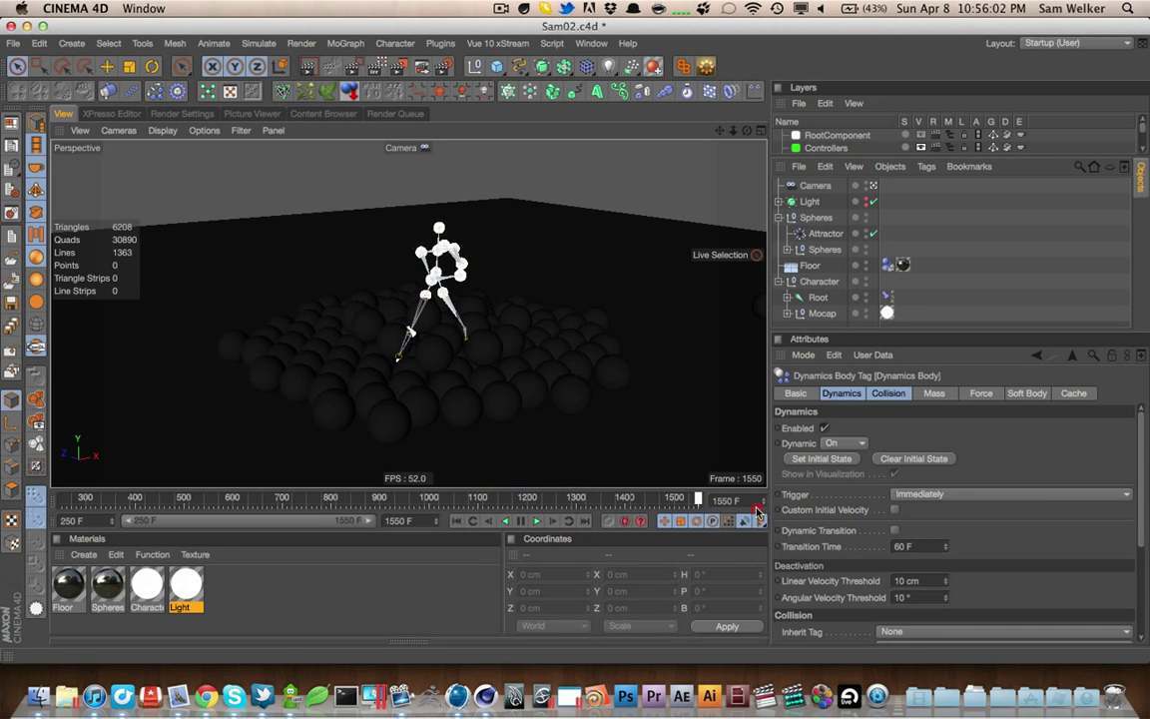
left_click(698, 498)
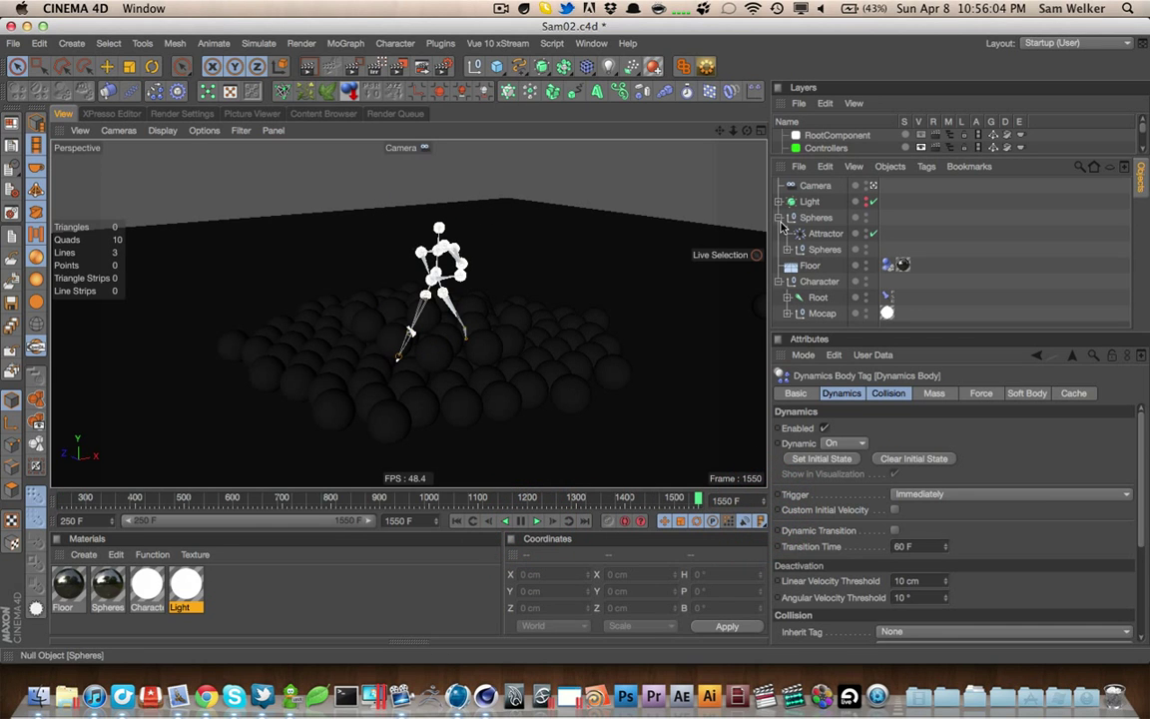
left_click(779, 218)
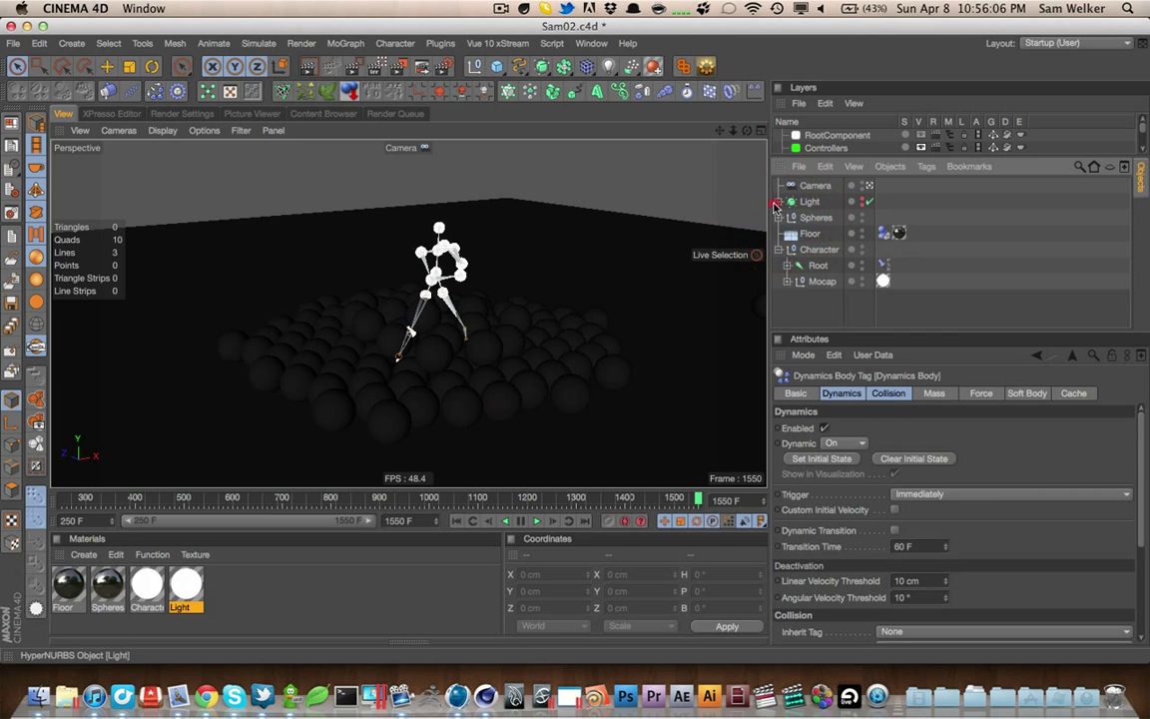
Select the Softbox plane inside the Light object and examine it from outside the scene camera, returning to the camera view
left_click(777, 201)
left_click(823, 216)
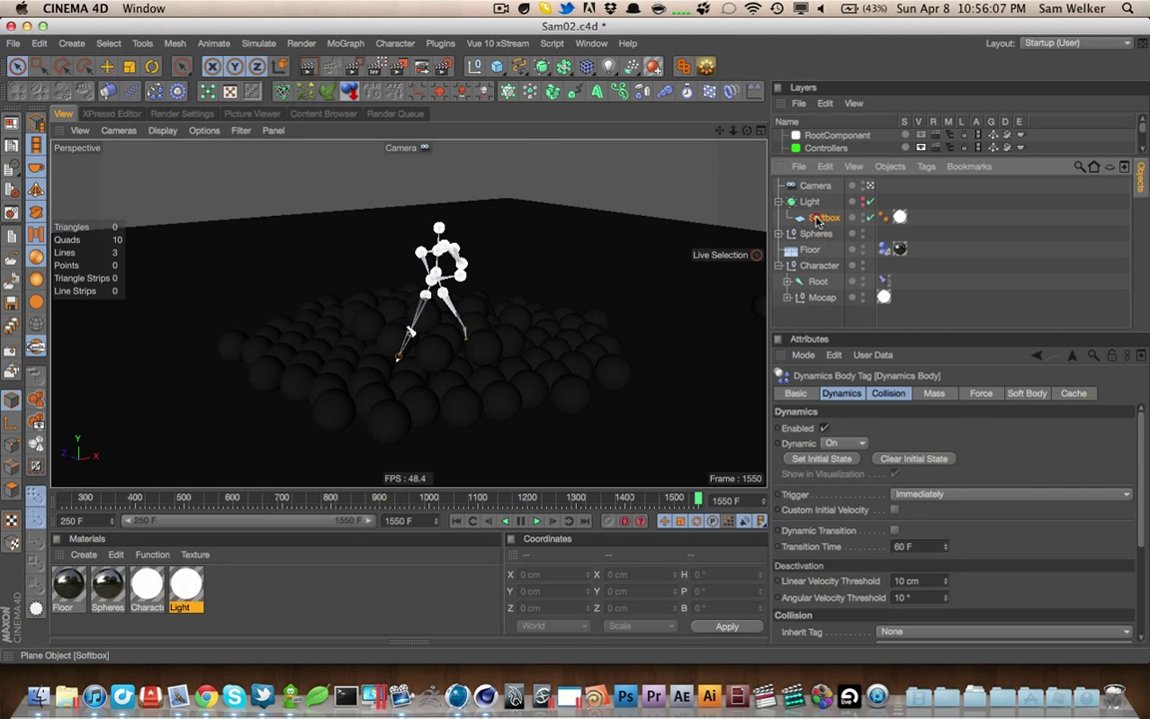
left_click(870, 186)
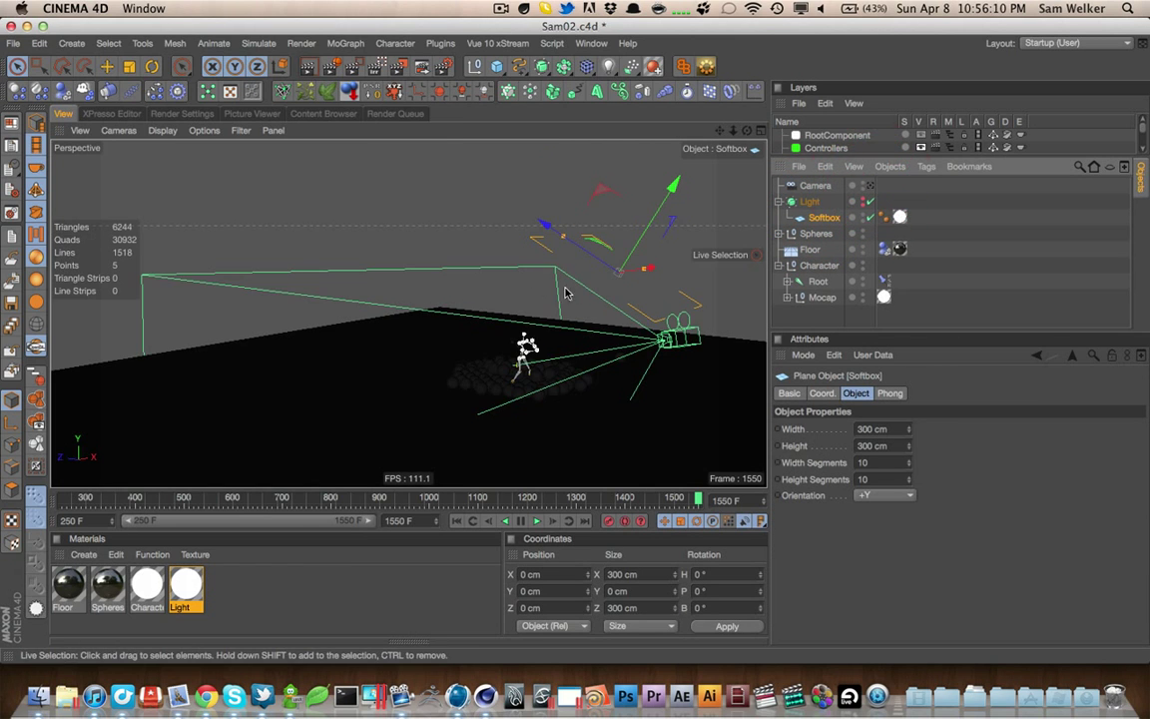
left_click(864, 202)
left_click(864, 202)
left_click(869, 185)
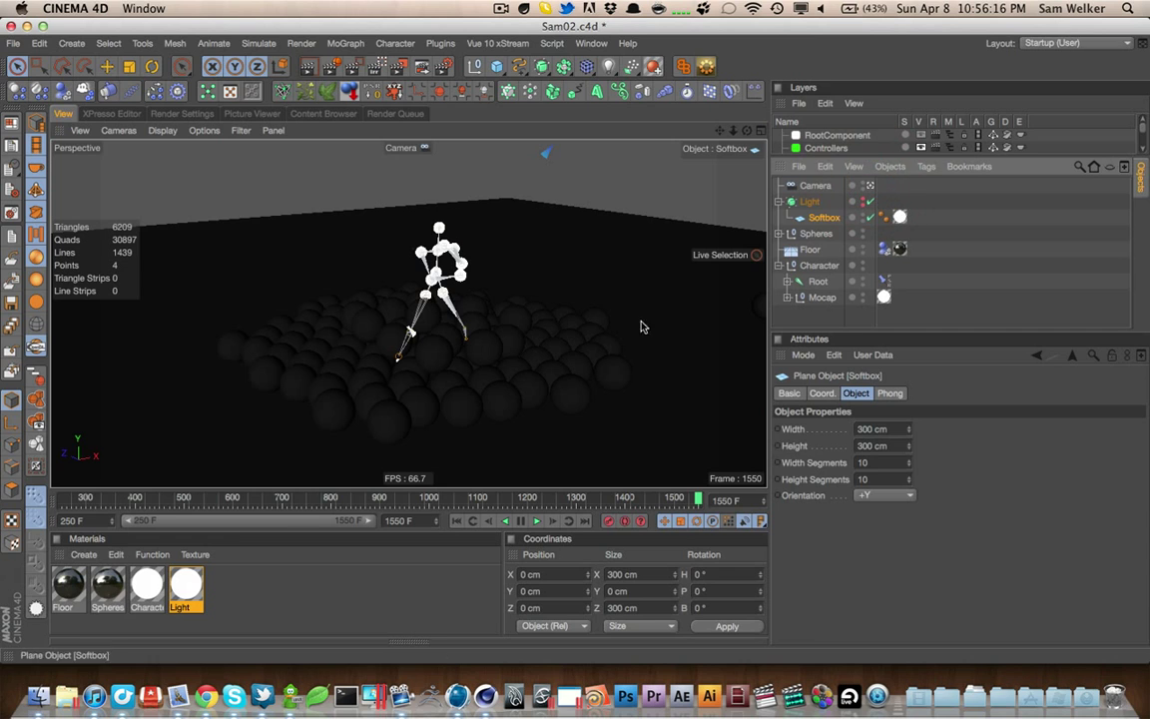
Examine the Illumination settings of the Light and Character materials in the Material Editor, then close it
double_click(182, 587)
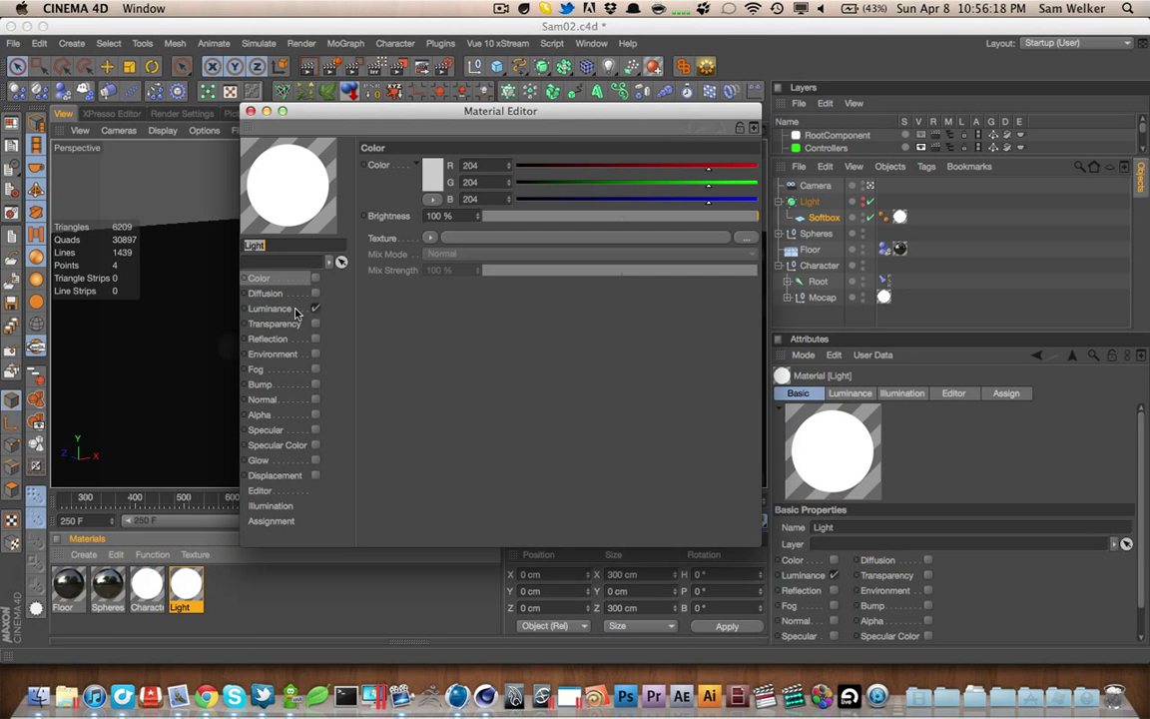
left_click(285, 306)
left_click(263, 506)
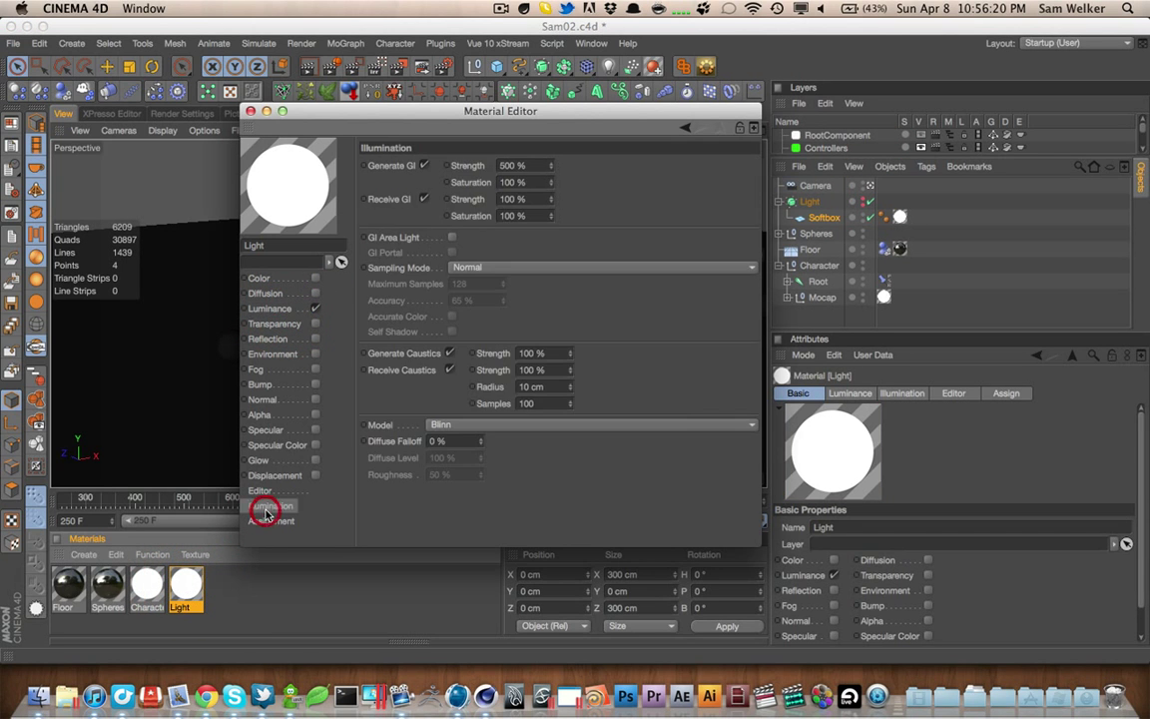
left_click(147, 583)
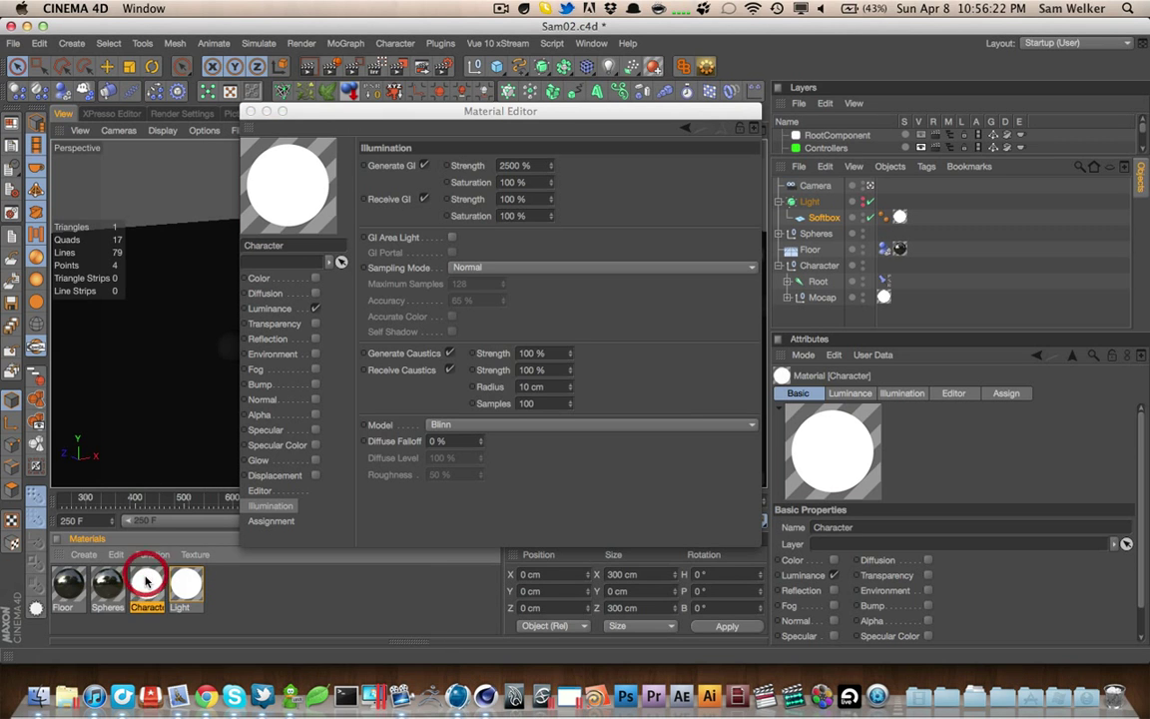
left_click(250, 112)
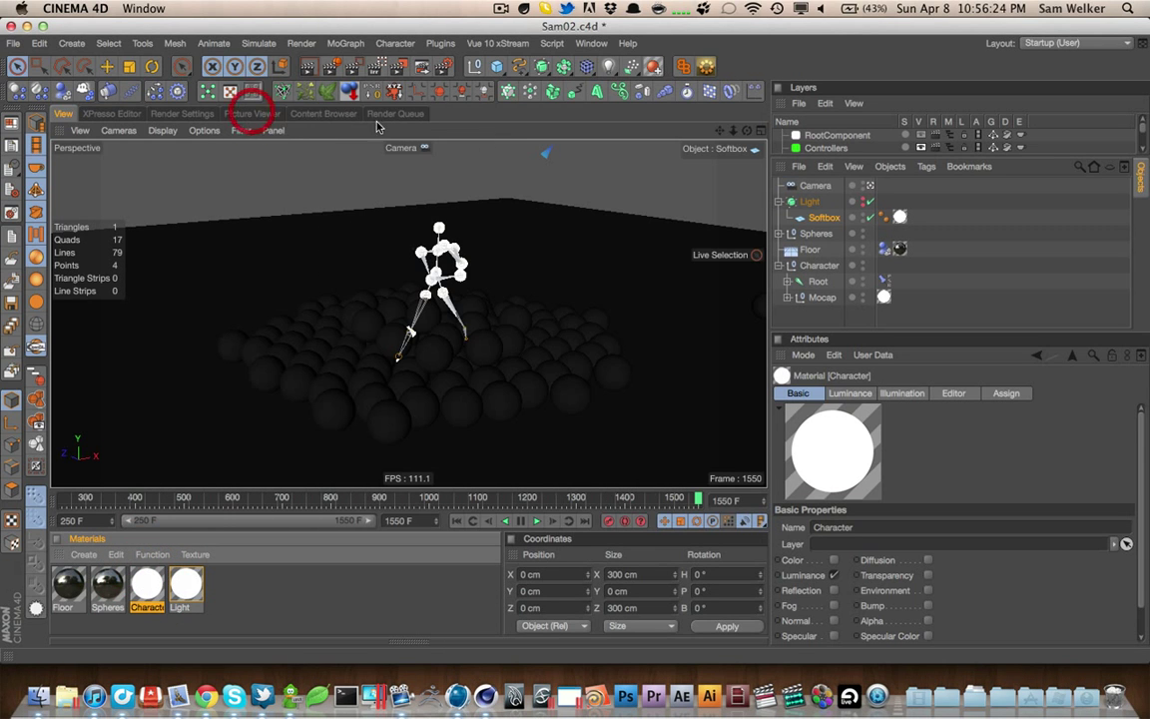
Delete the Light HyperNURBS object with its softbox from the scene and save the project
left_click(780, 202)
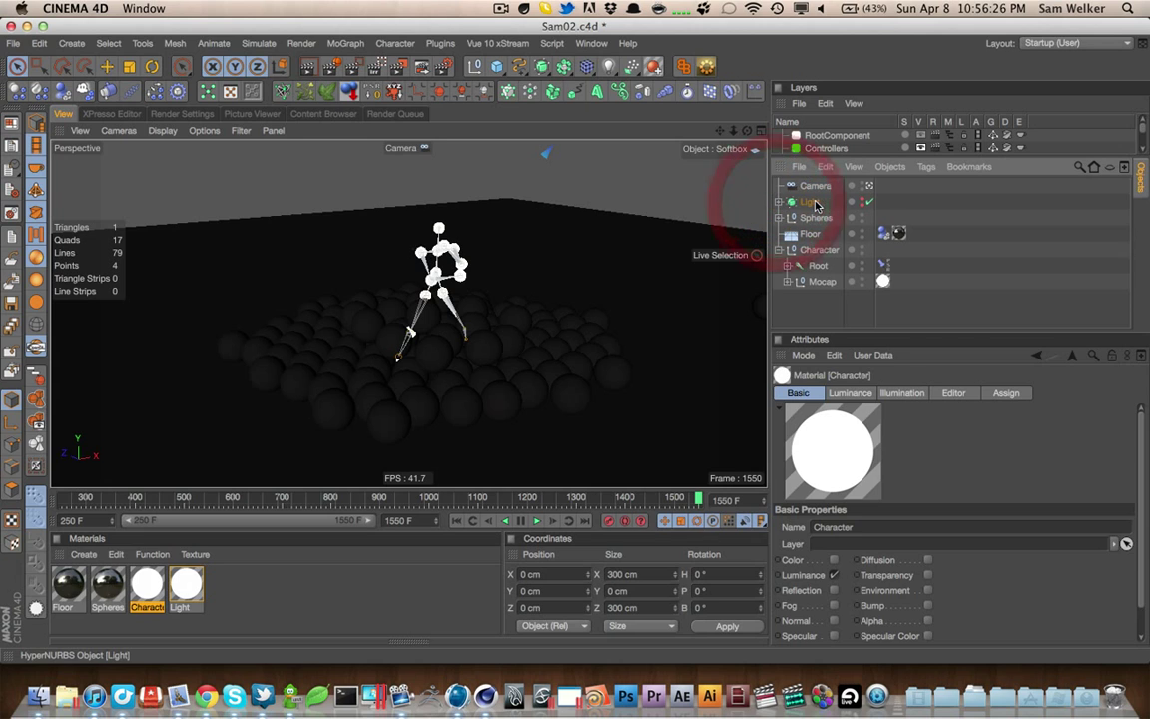
left_click(807, 201)
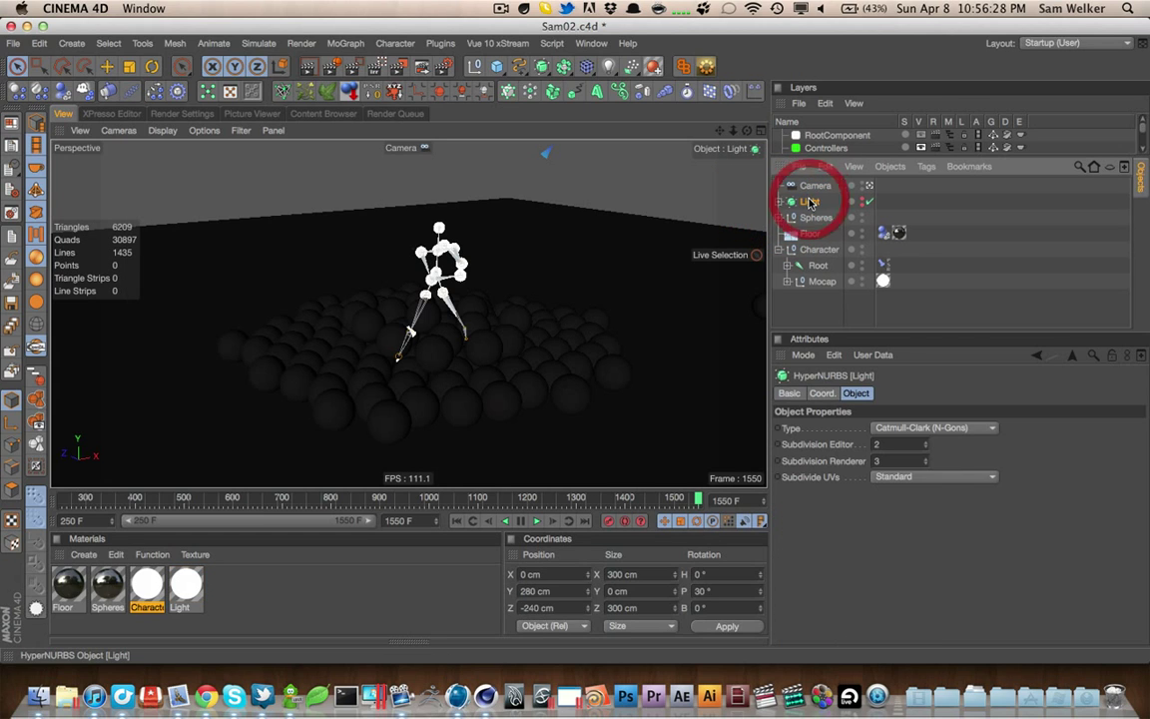
key("Delete")
key("super+s")
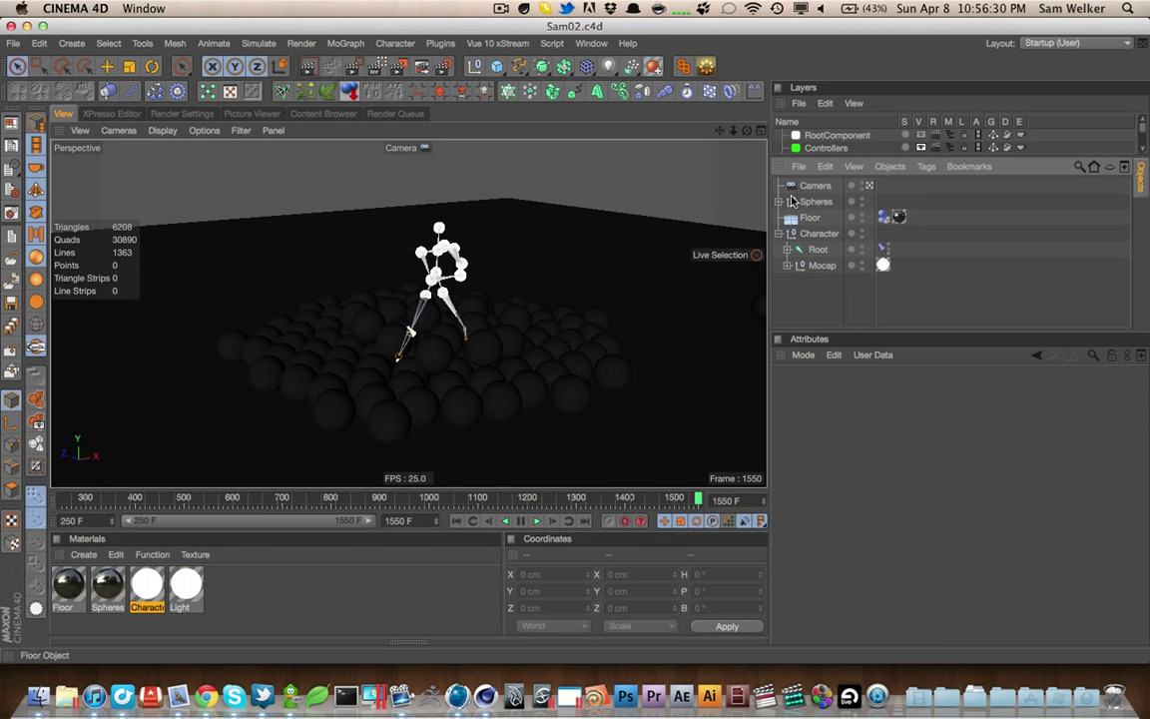
Examine the Floor and Spheres materials, including the Spheres Reflection settings, then close the Material Editor and save the project
double_click(84, 587)
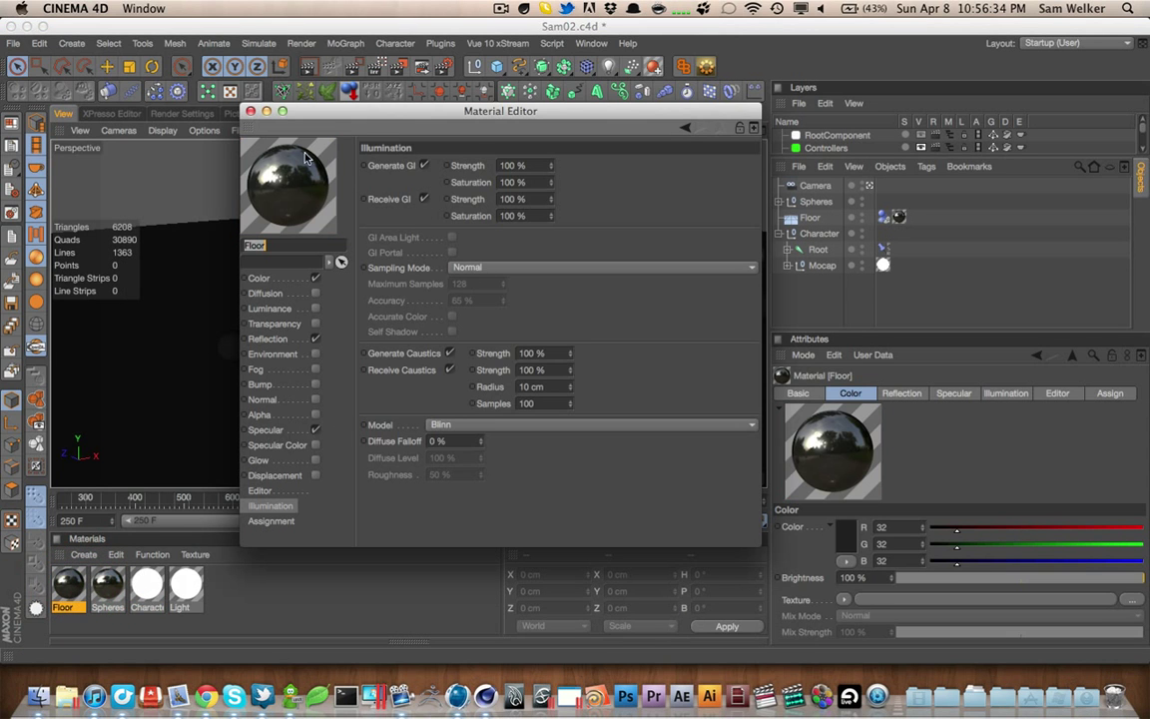
left_click(107, 589)
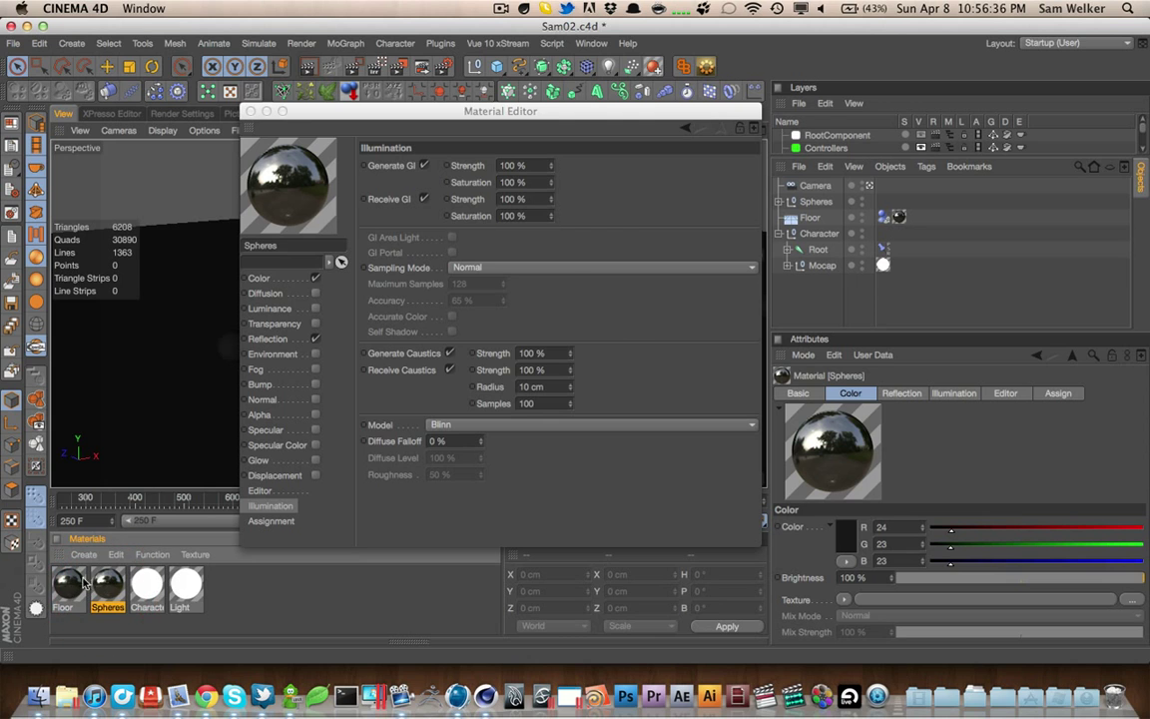
left_click(268, 339)
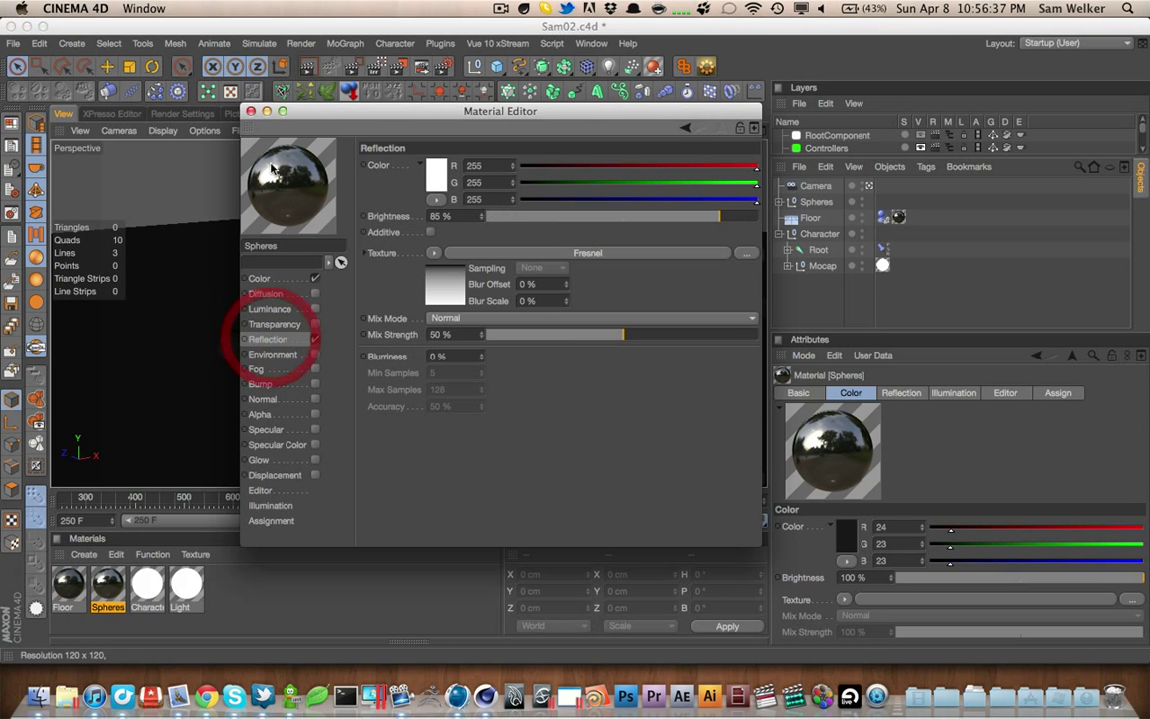
left_click(252, 110)
left_click(379, 610)
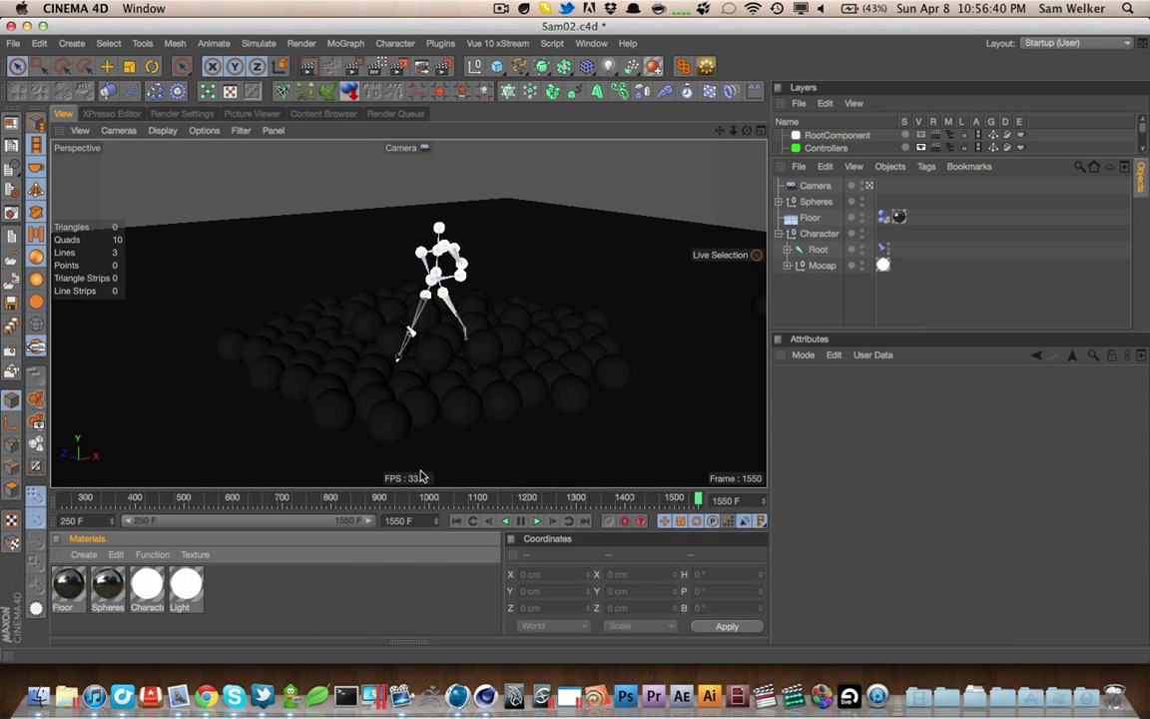
key("super+s")
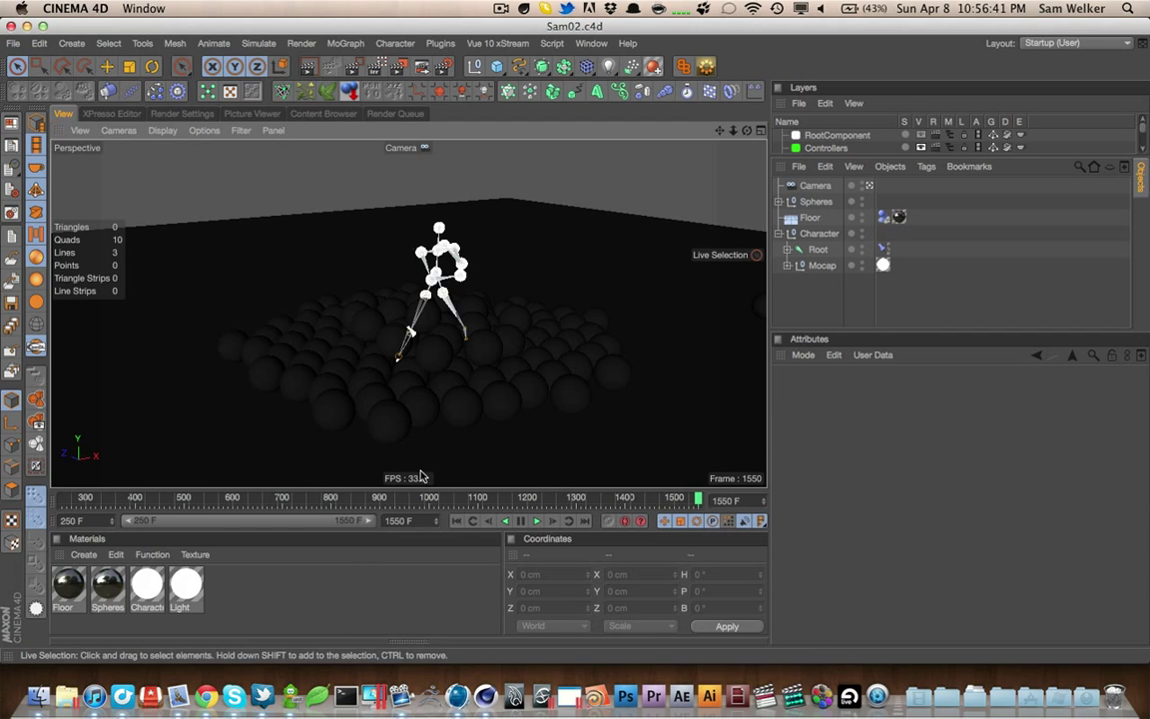
Expand the Root joint hierarchy, enlarge the object list to reveal every joint with its constraint tag, and save the project
left_click(788, 250)
left_click(788, 249)
left_click(787, 249)
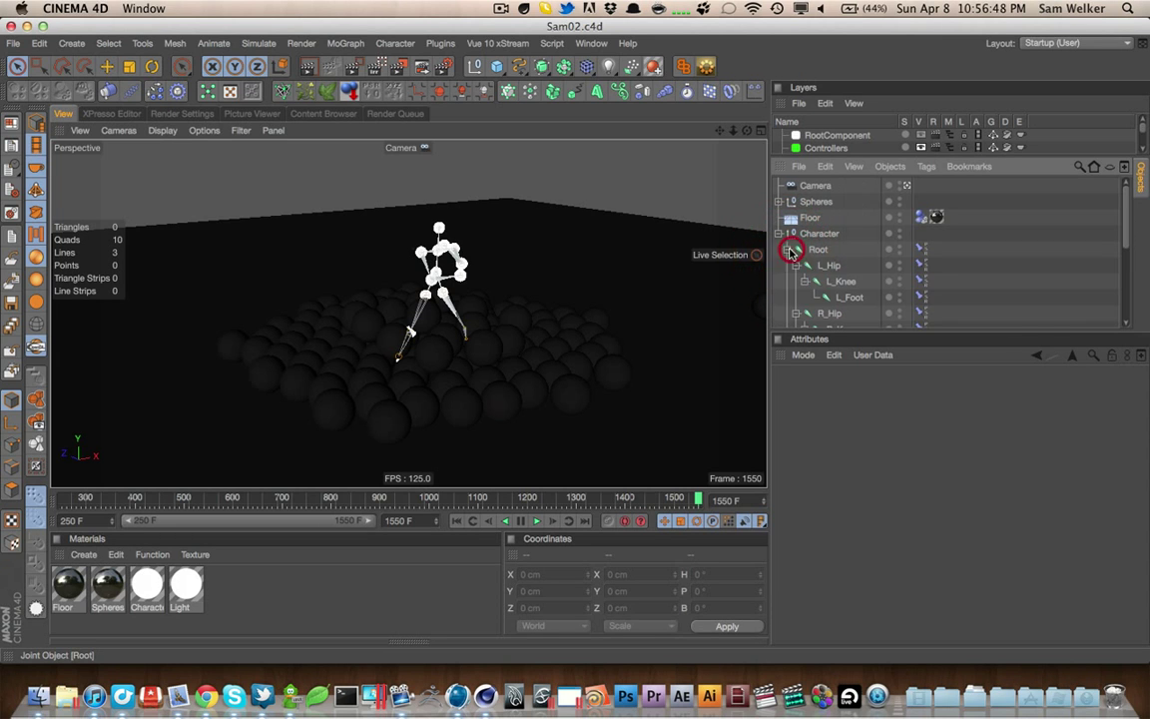
left_click_drag(818, 329, 824, 537)
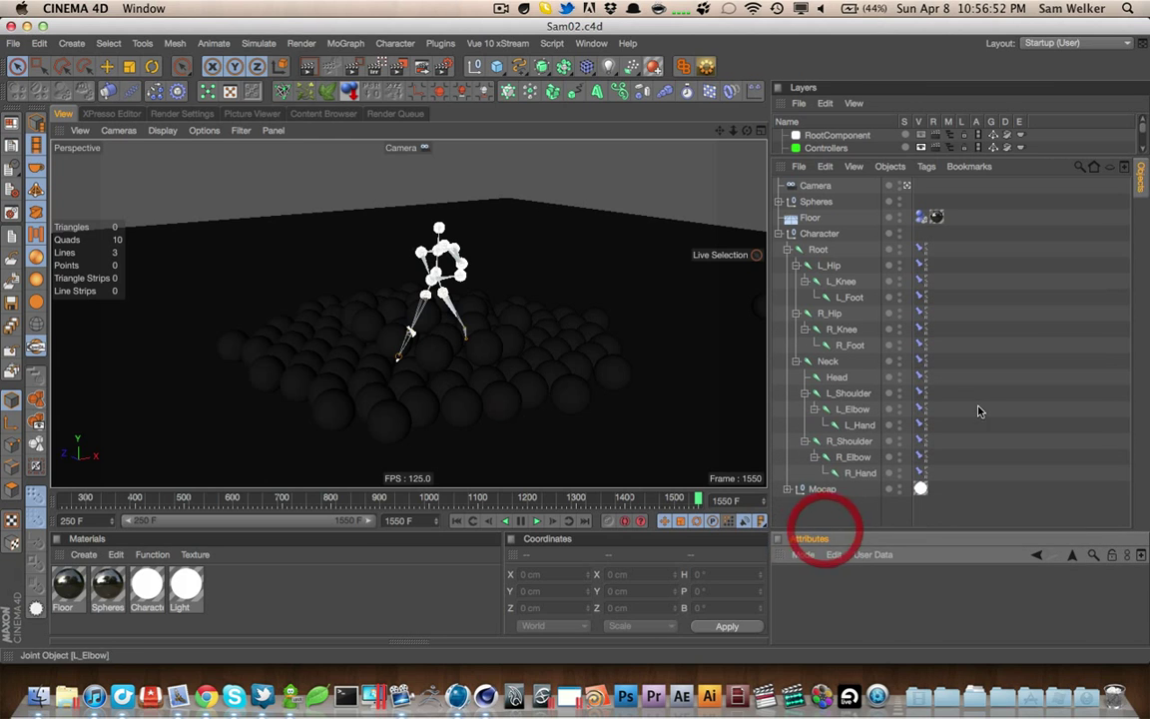
left_click(975, 403)
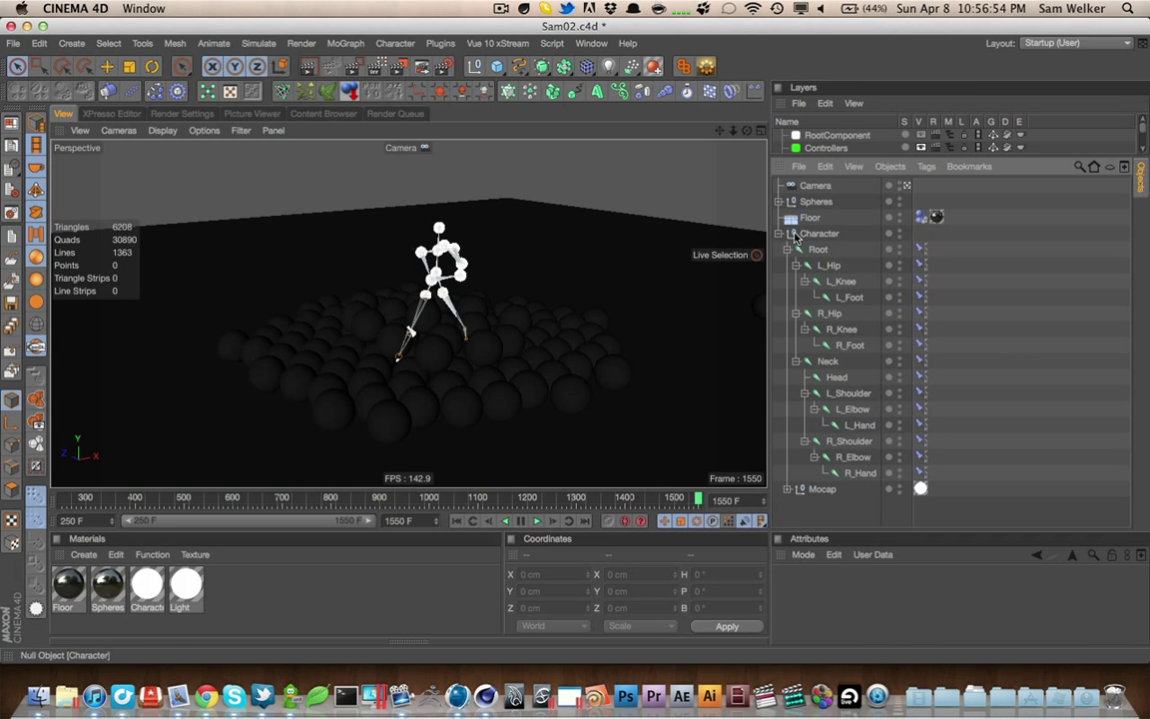
key("super+s")
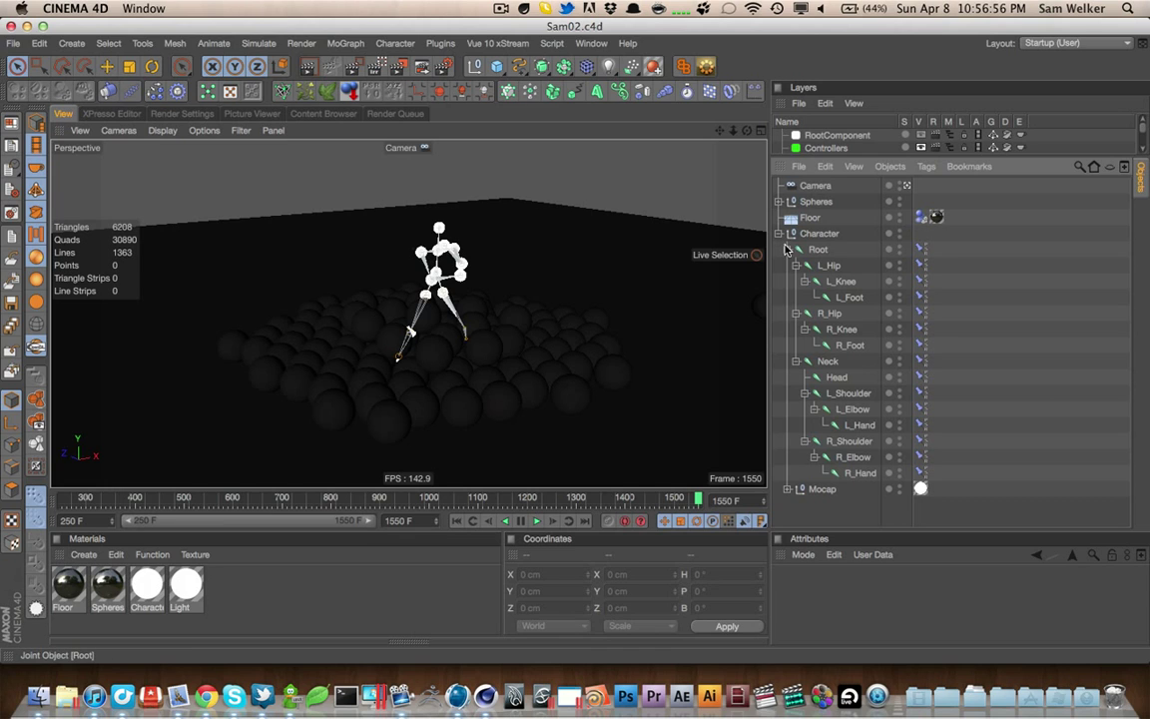
Collapse the L_Hip, R_Hip and Neck joint branches and expand the Mocap group
left_click(795, 264)
left_click(796, 280)
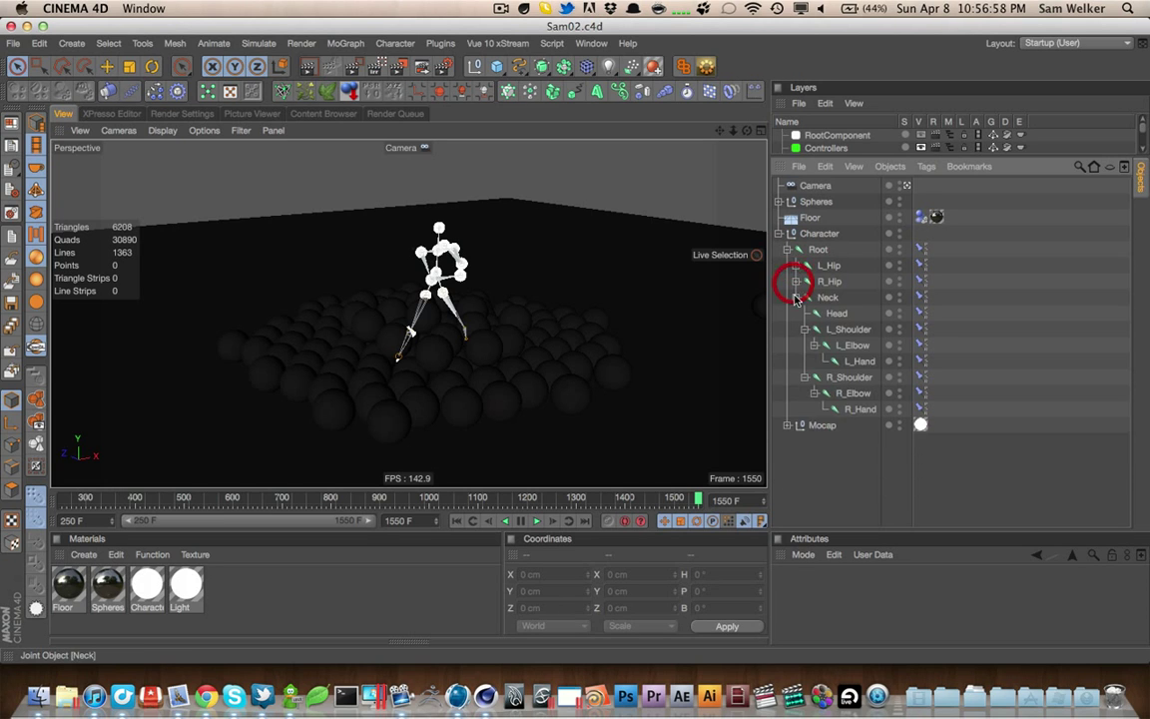
left_click(795, 296)
left_click(795, 314)
left_click(787, 314)
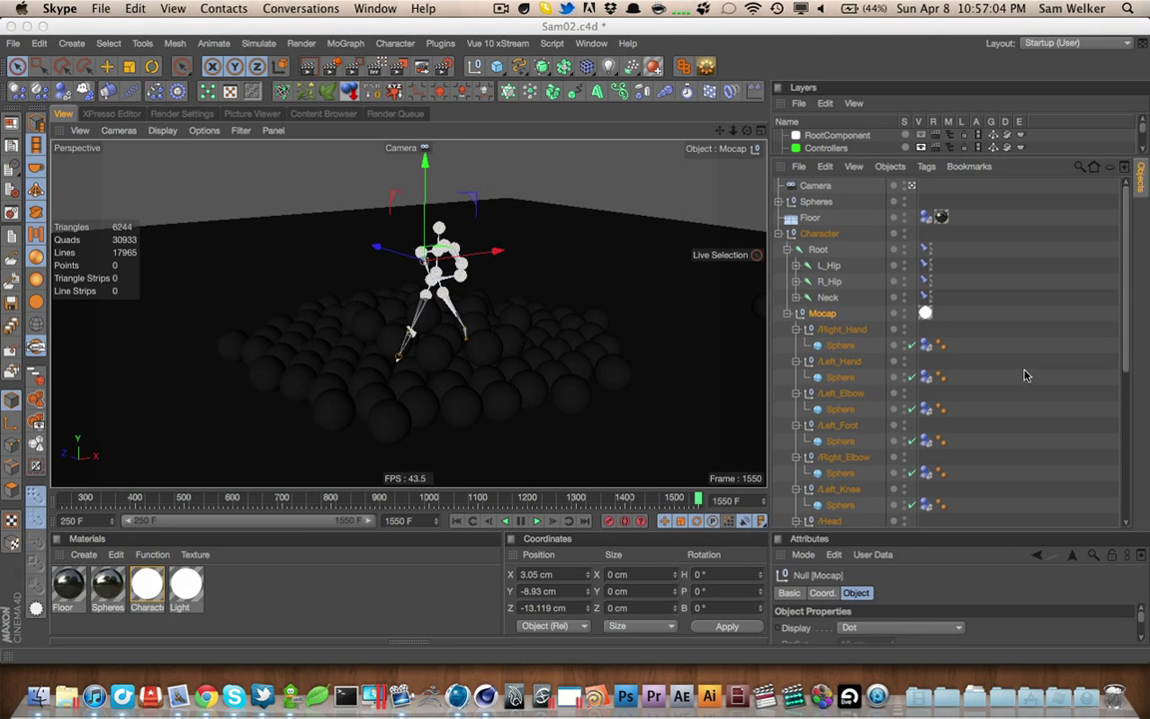
Collapse the individual tracker nulls inside the Mocap group, from Right_Hand down, so that their child spheres are hidden in the list
left_click(996, 333)
left_click_drag(1122, 323, 1121, 338)
left_click(796, 286)
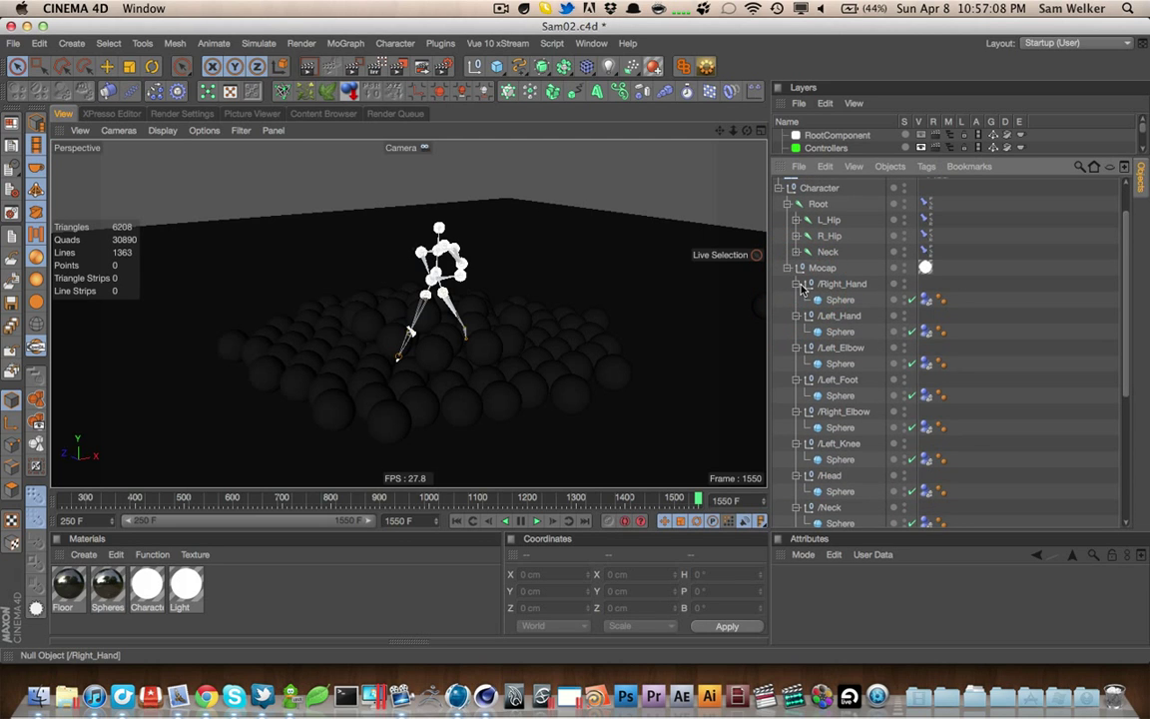
left_click(796, 299)
left_click(796, 315)
left_click(796, 331)
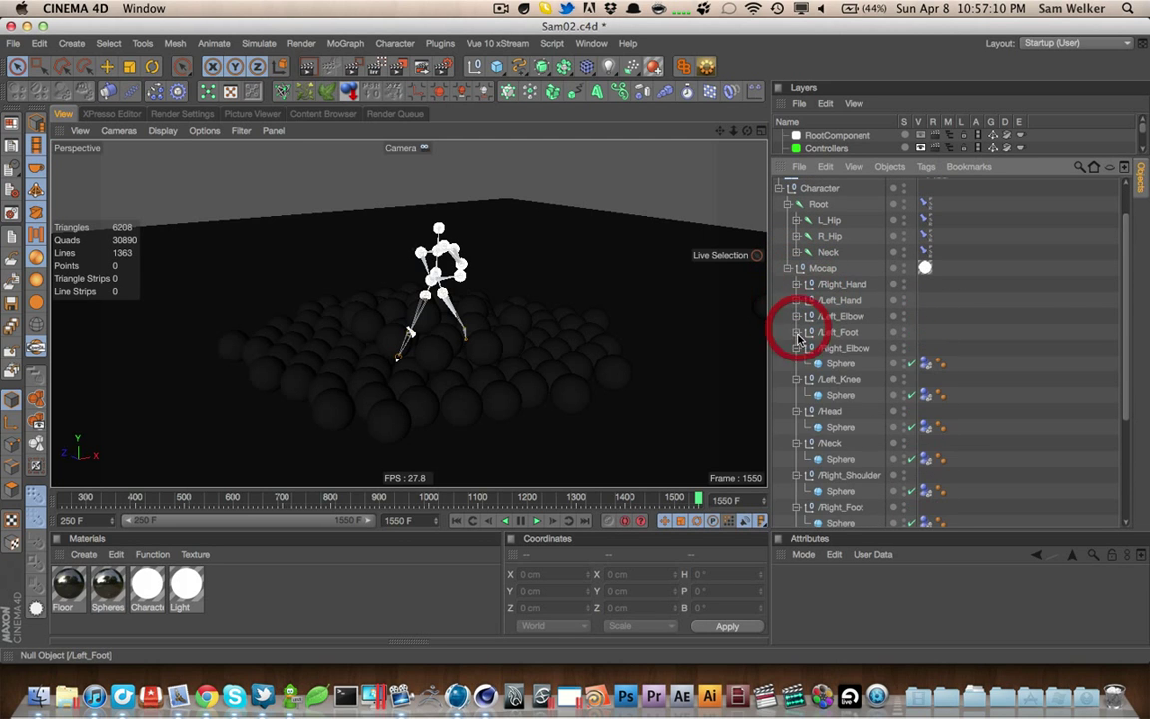
left_click(796, 347)
left_click(795, 363)
left_click(795, 380)
left_click(795, 395)
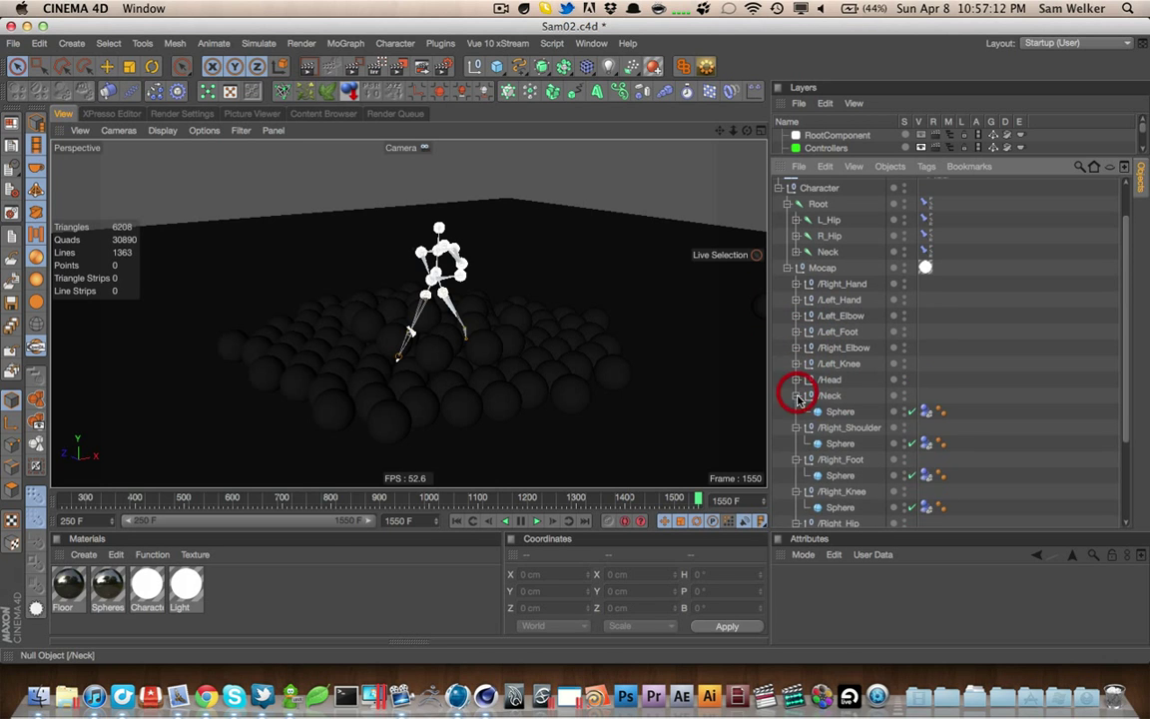
left_click(795, 411)
left_click(795, 427)
left_click(795, 443)
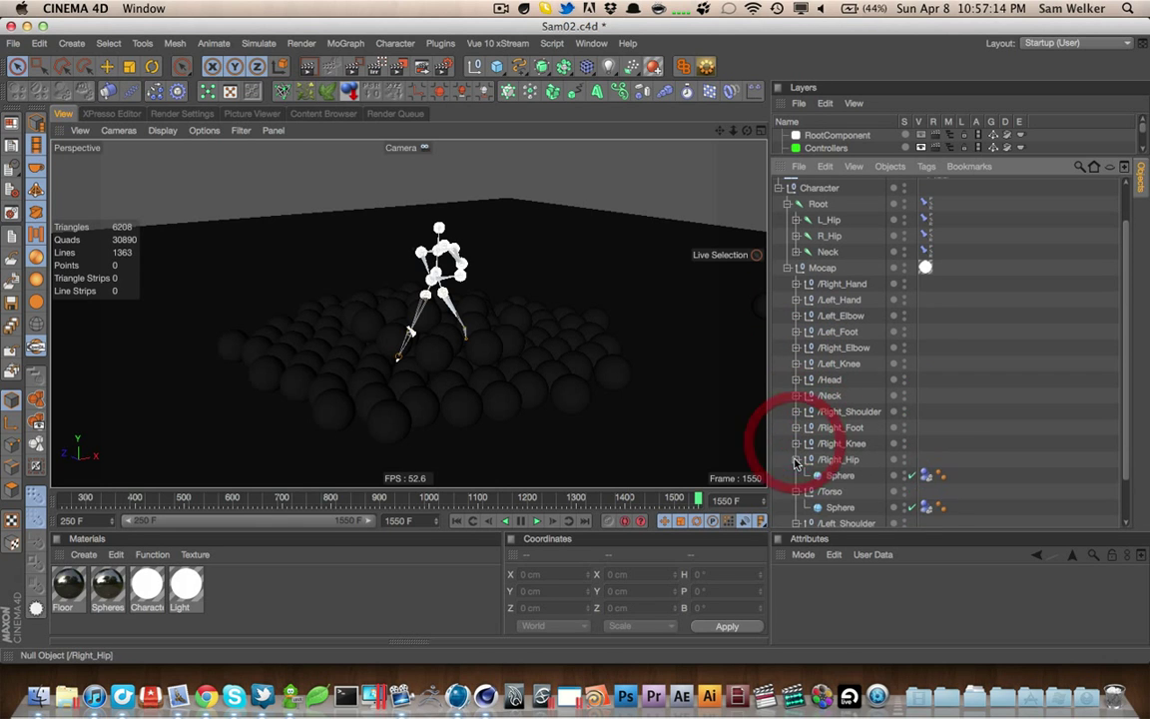
left_click(796, 459)
left_click(796, 475)
left_click(796, 491)
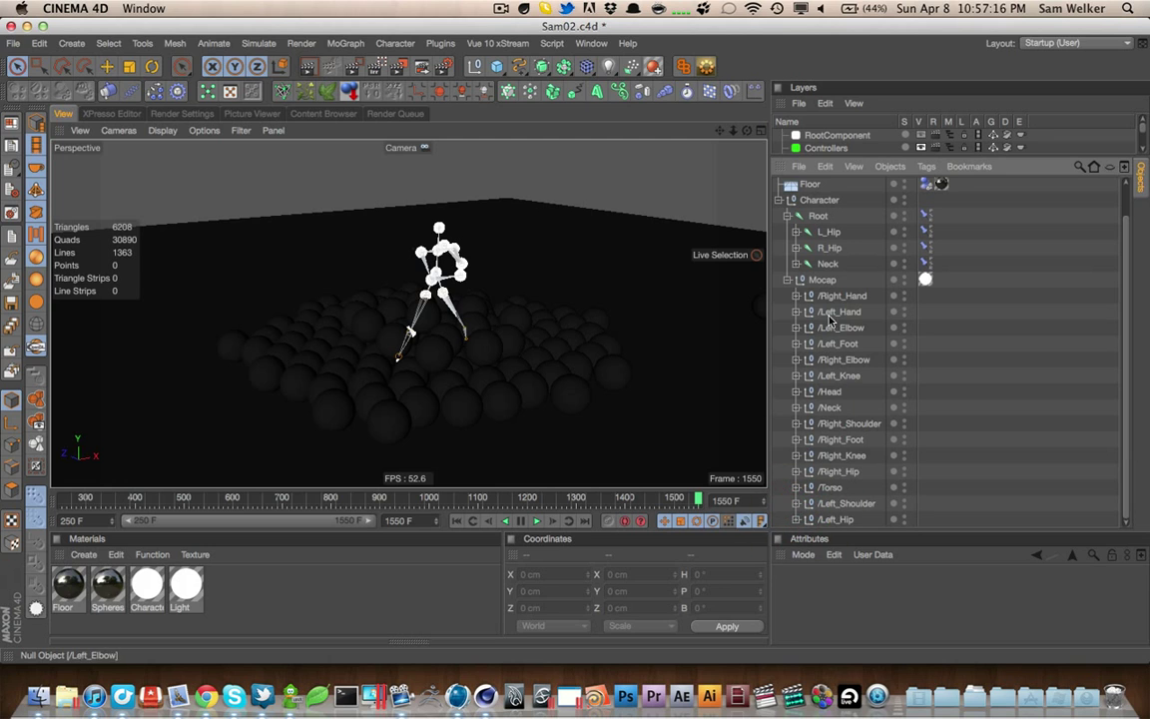
Examine the Mocap group and the Dynamics Body tag on the Right_Hand sphere, then collapse the group
left_click(819, 281)
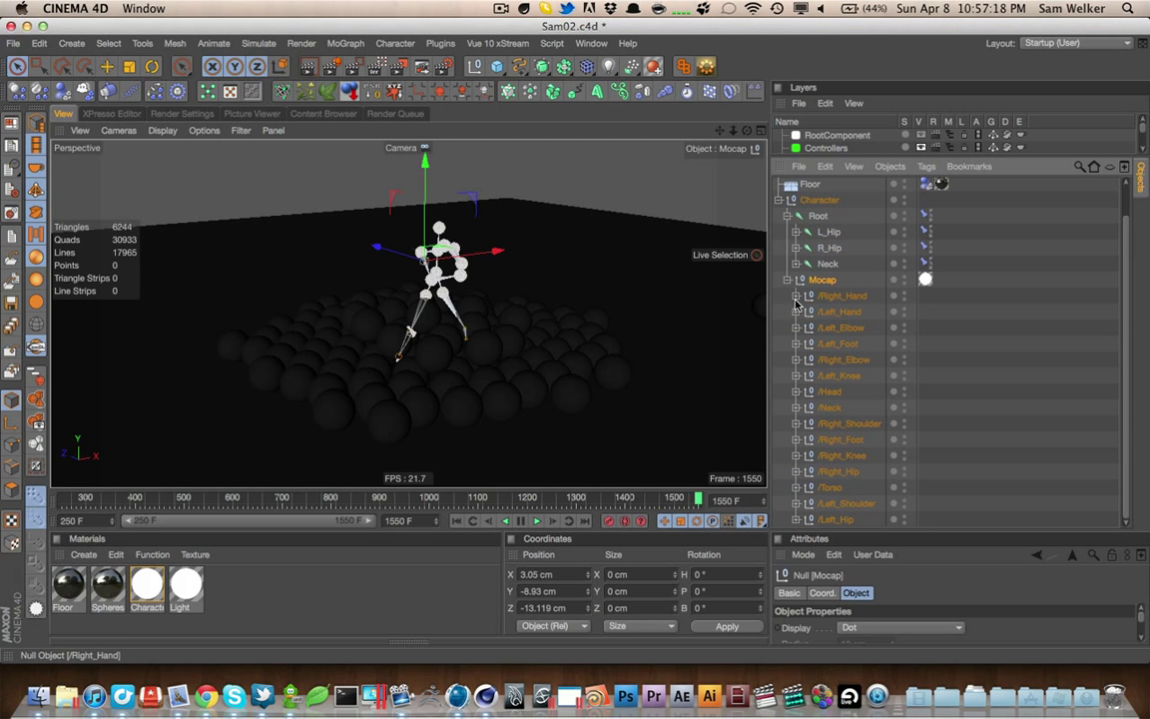
left_click_drag(785, 298, 1001, 467)
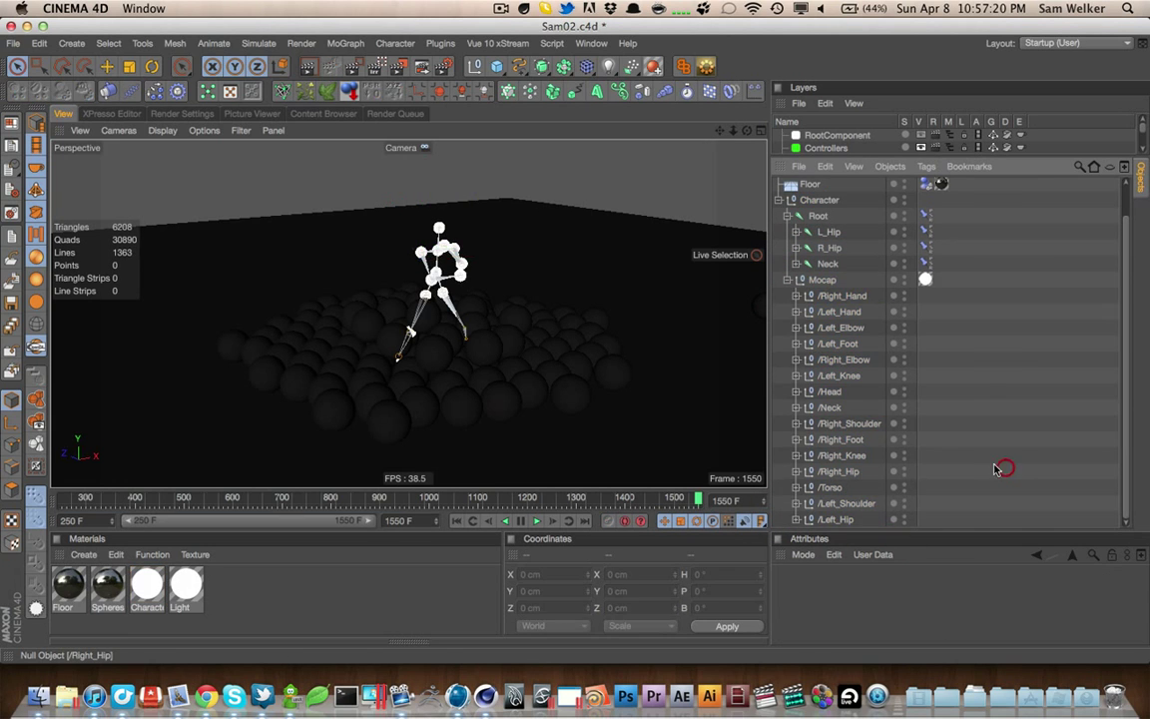
left_click(795, 297)
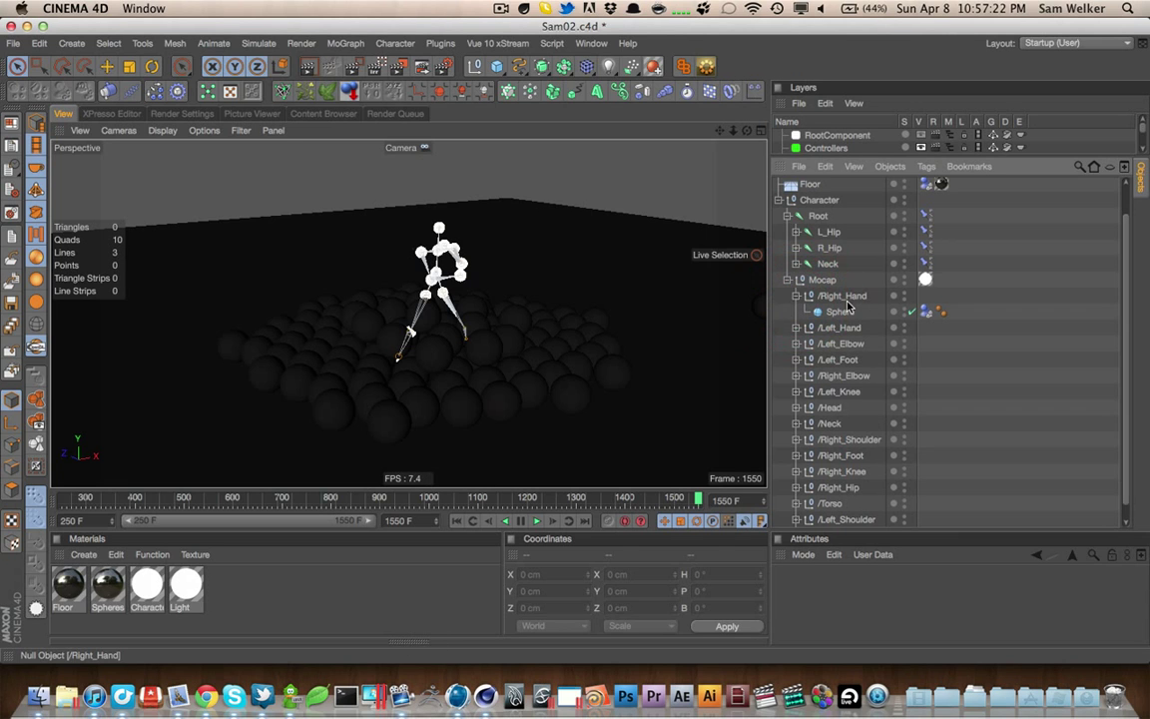
left_click(842, 312)
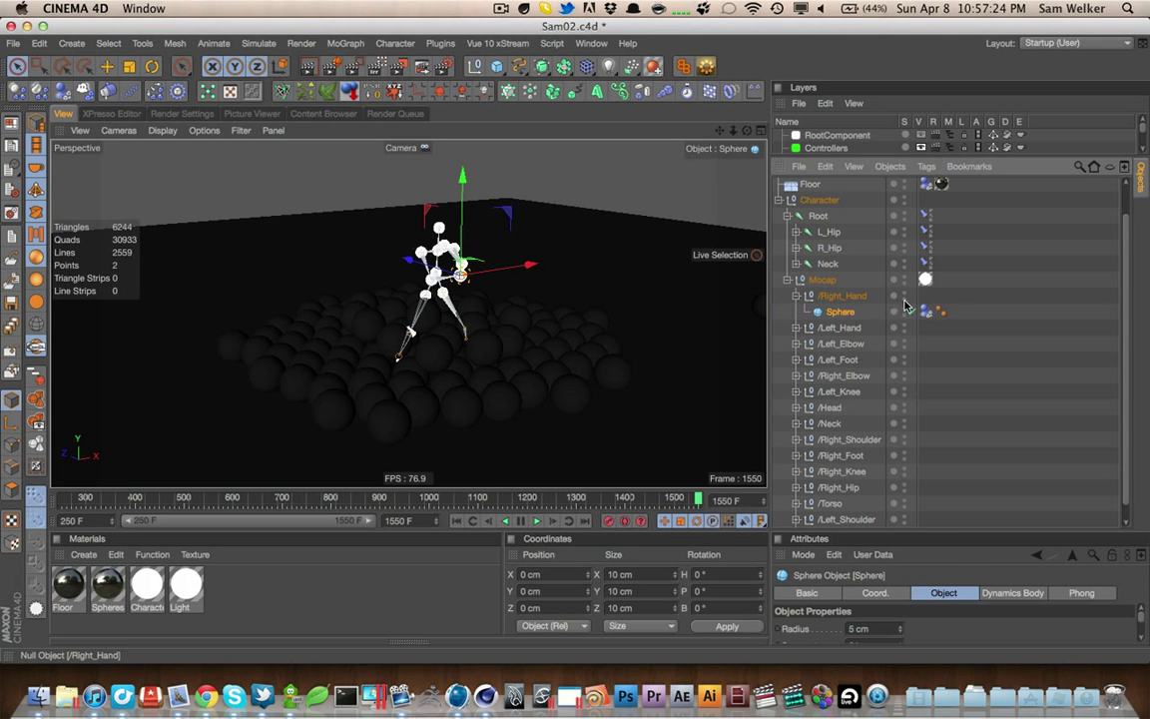
left_click(925, 311)
left_click(788, 280)
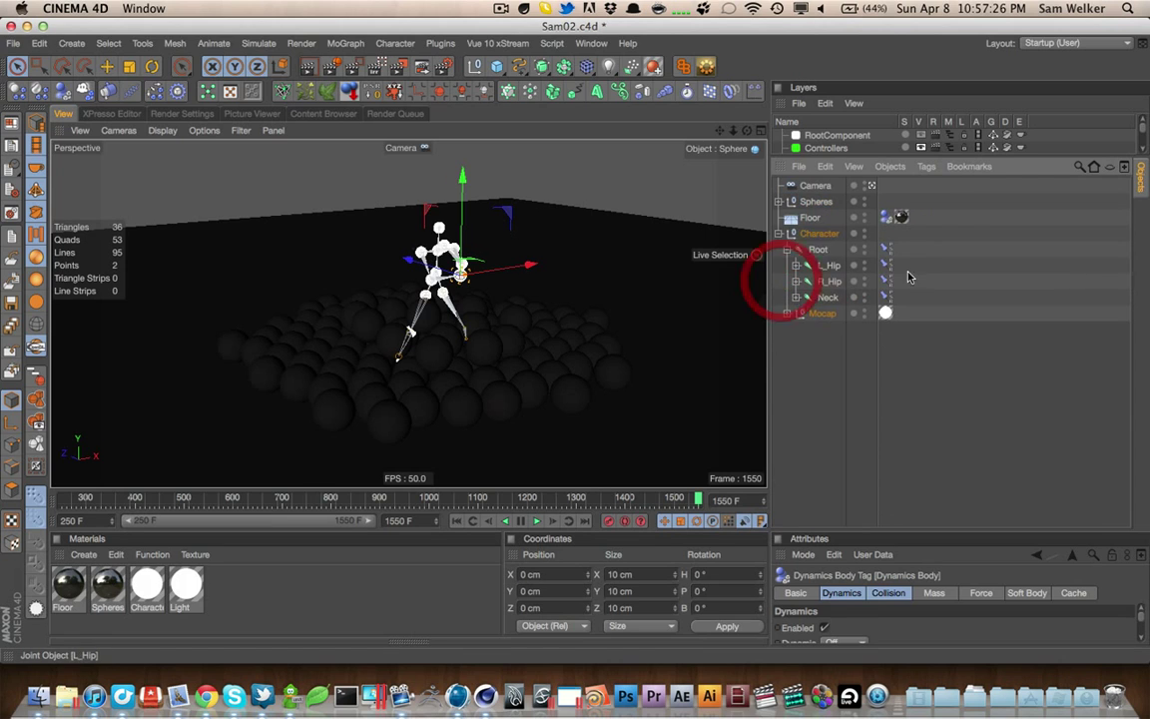
Select the constraint tags of Root, L_Hip, R_Hip and Neck together and examine their PSR settings
left_click_drag(903, 299, 883, 246)
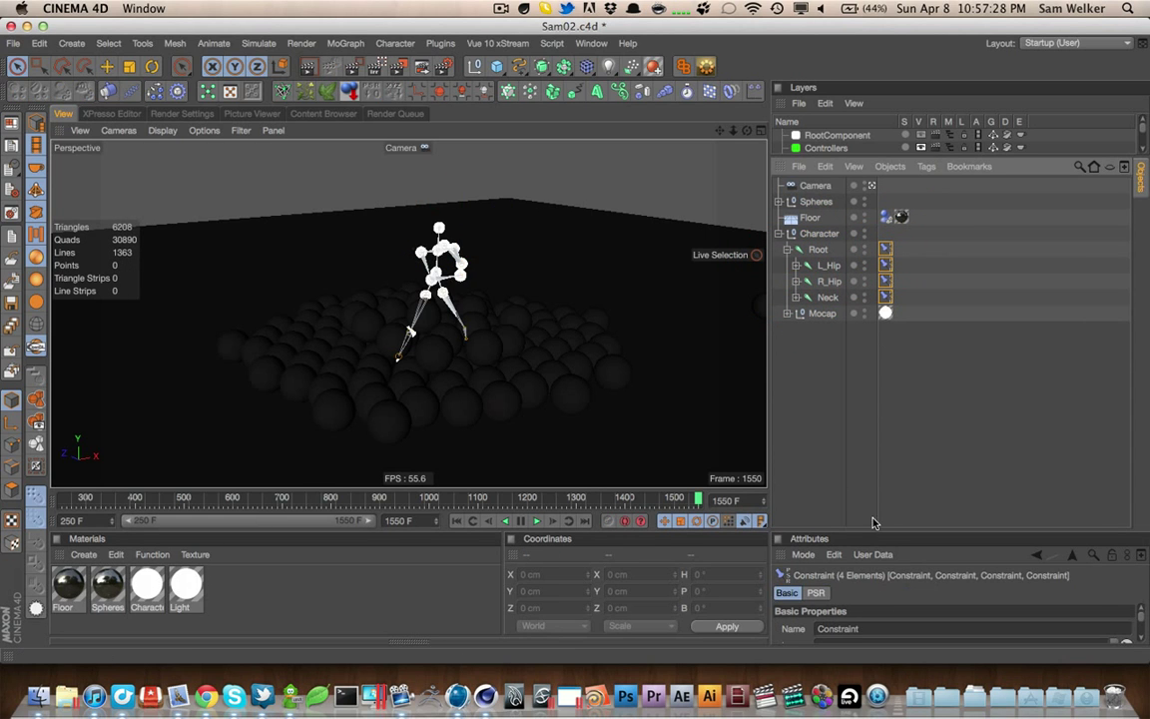
left_click_drag(870, 529, 878, 313)
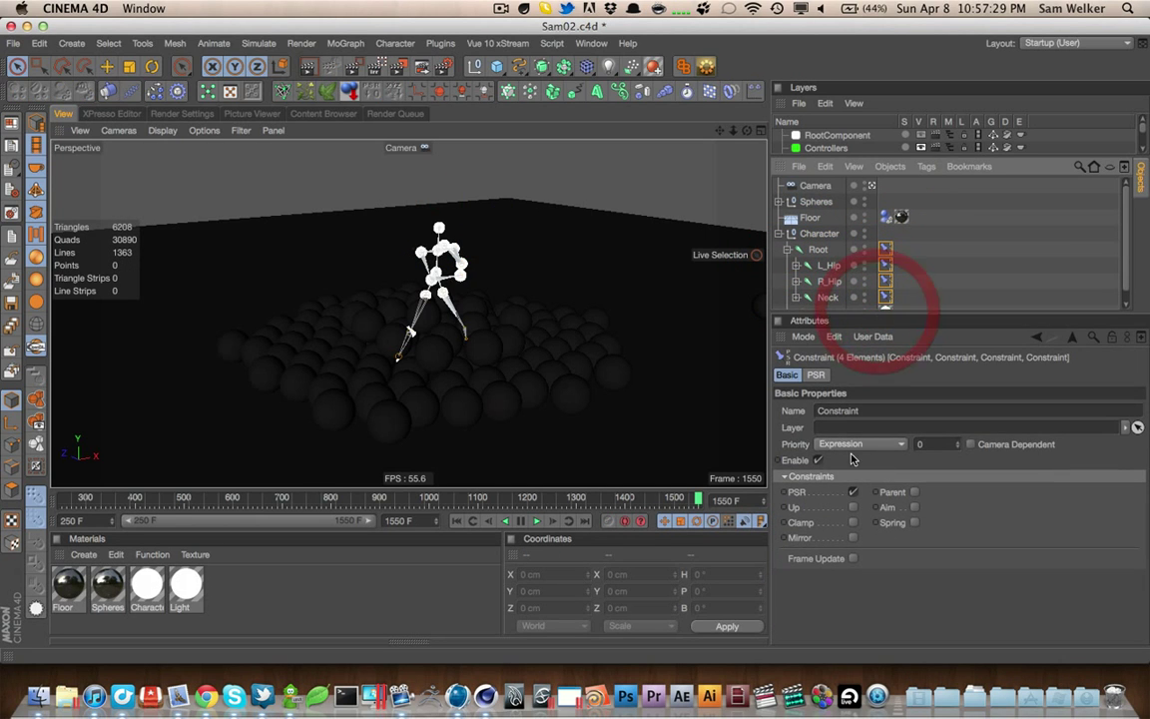
left_click(816, 374)
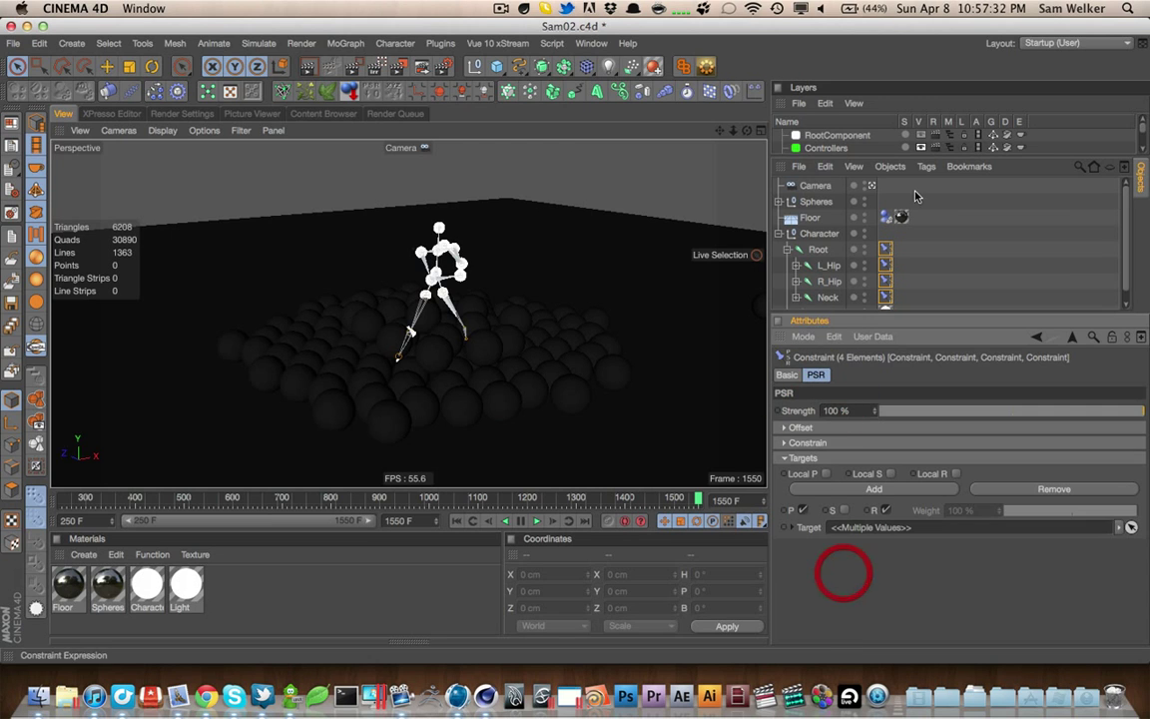
Examine the PSR targets of the Root and L_Hip constraints individually, then deselect them and enlarge the object list
left_click(937, 243)
left_click(885, 249)
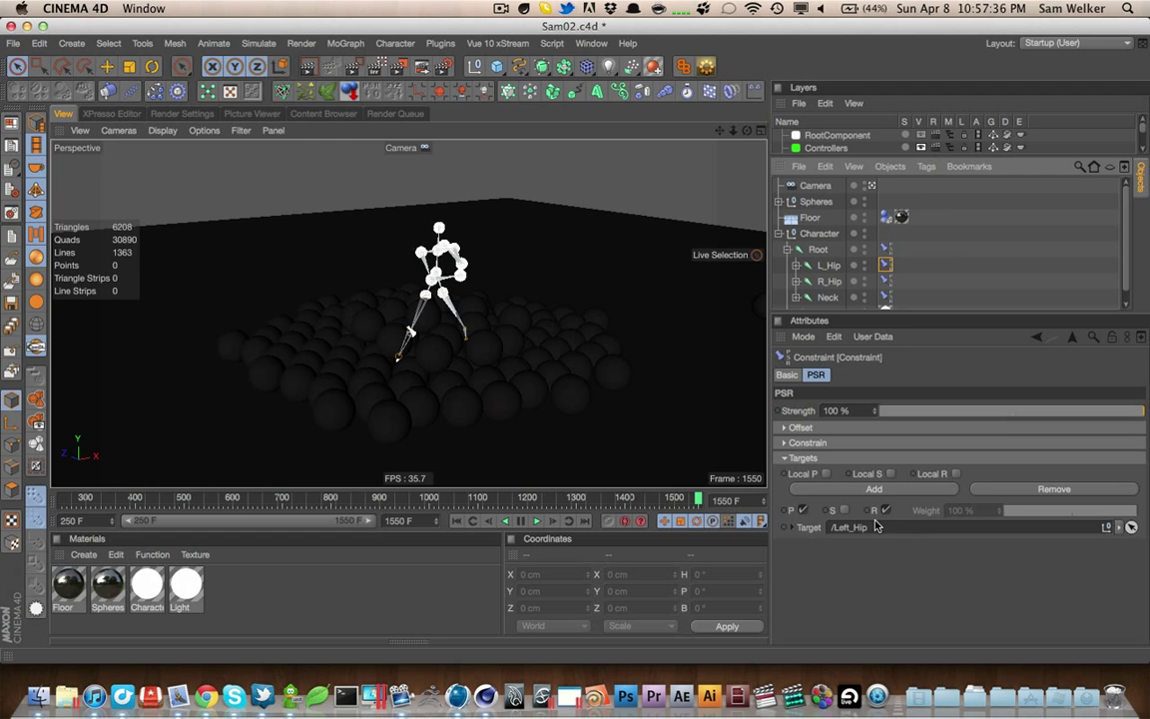
left_click(962, 292)
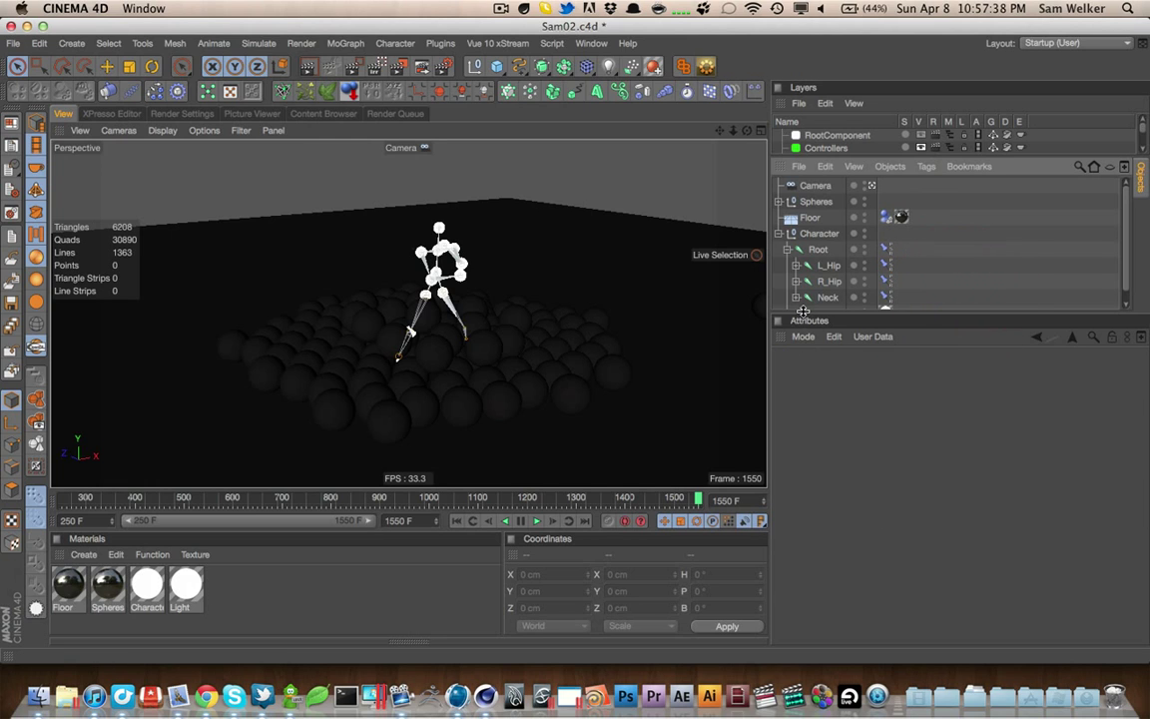
left_click_drag(809, 314, 811, 366)
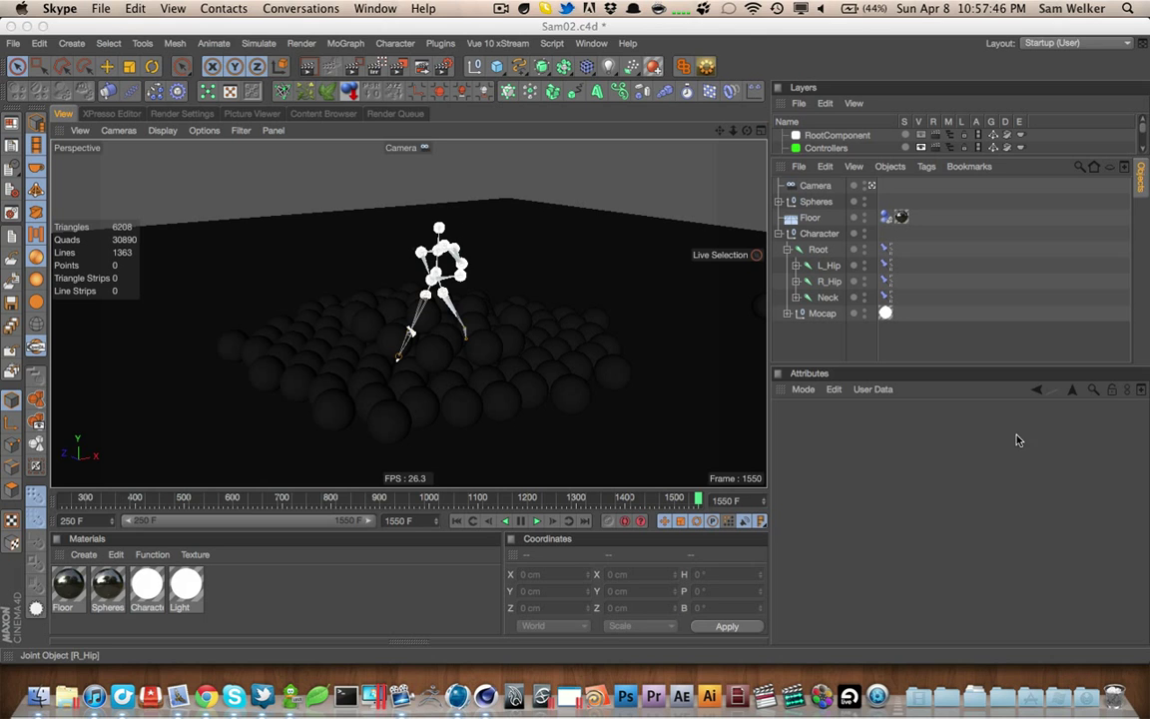
left_click(985, 447)
Switch to the other CINEMA 4D instance with MoCapSmoke.c4d, scrub through the smoke simulation and play it
left_click(485, 695)
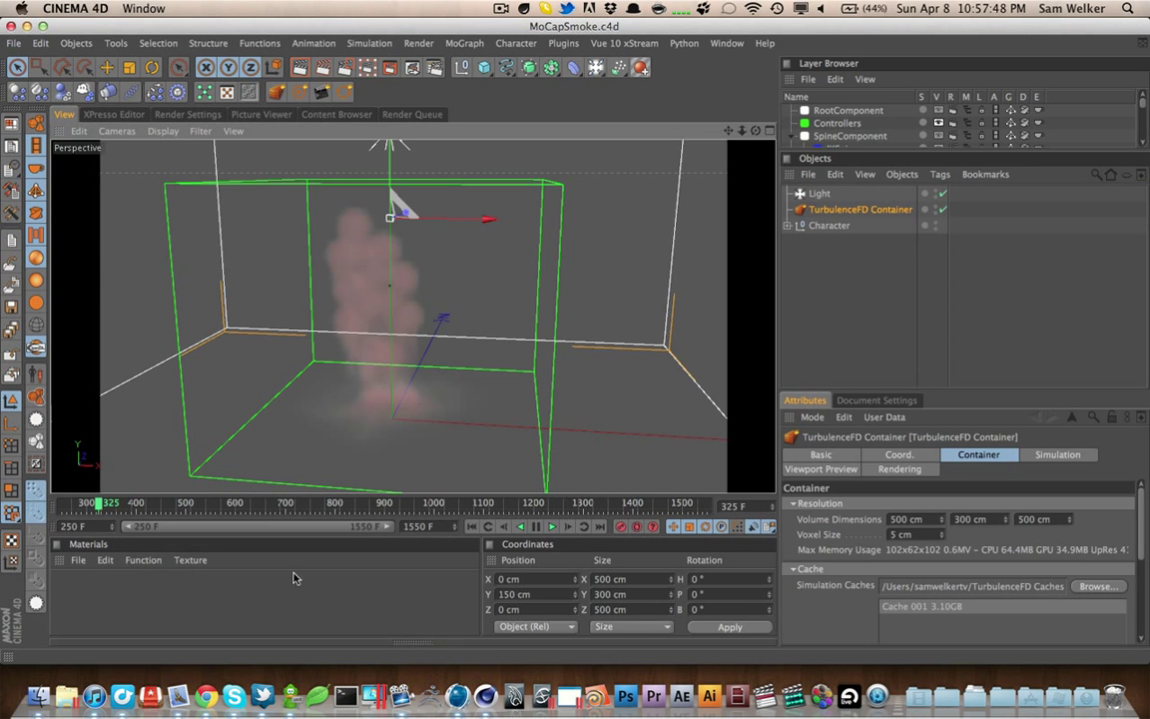
left_click_drag(87, 504, 466, 501)
left_click(551, 526)
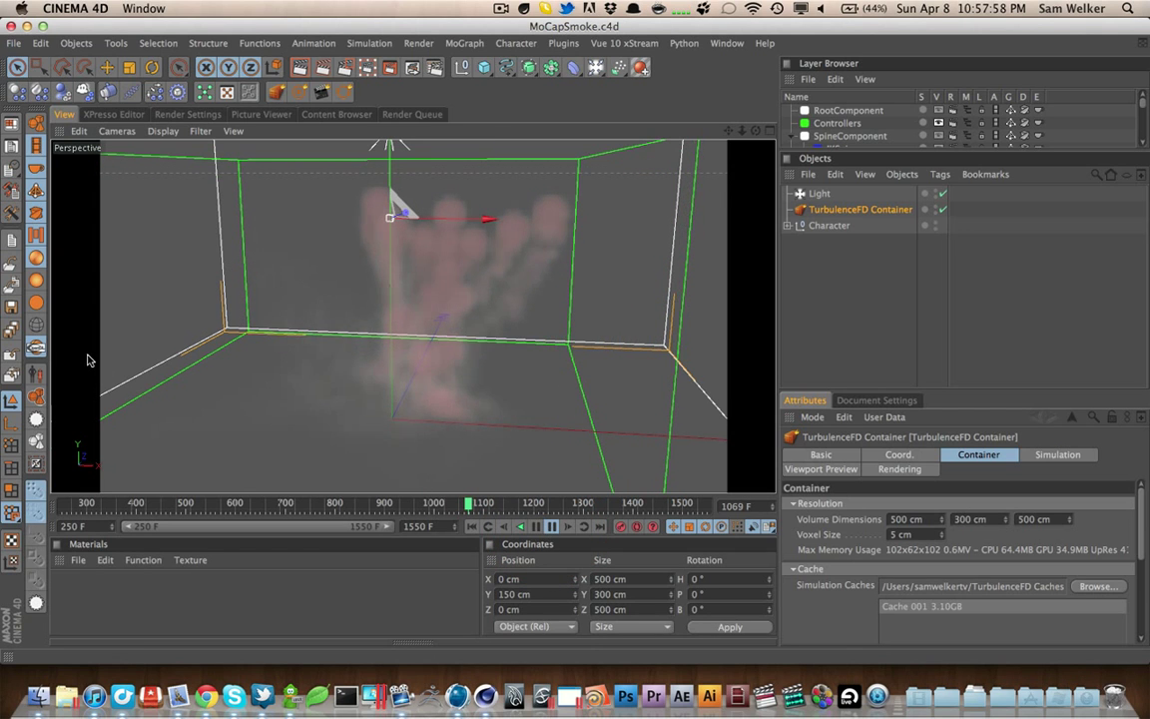
left_click(35, 349)
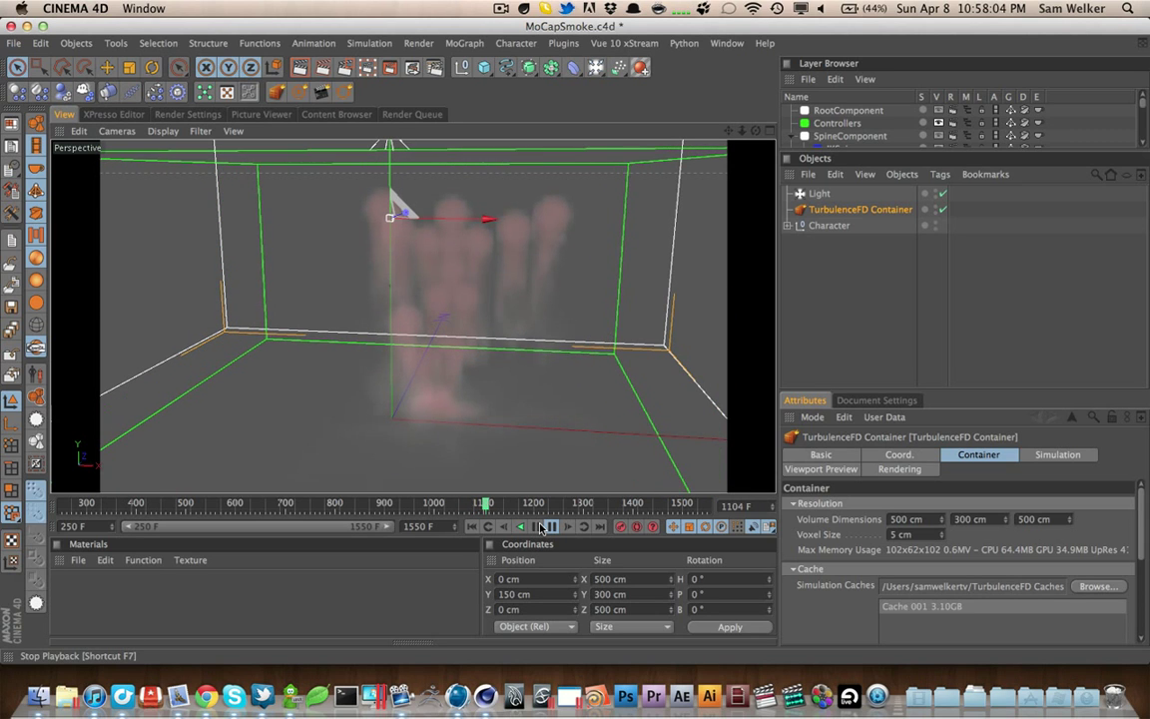
Expand the Character and Mocap groups and stop the playback at frame 1121
left_click(787, 225)
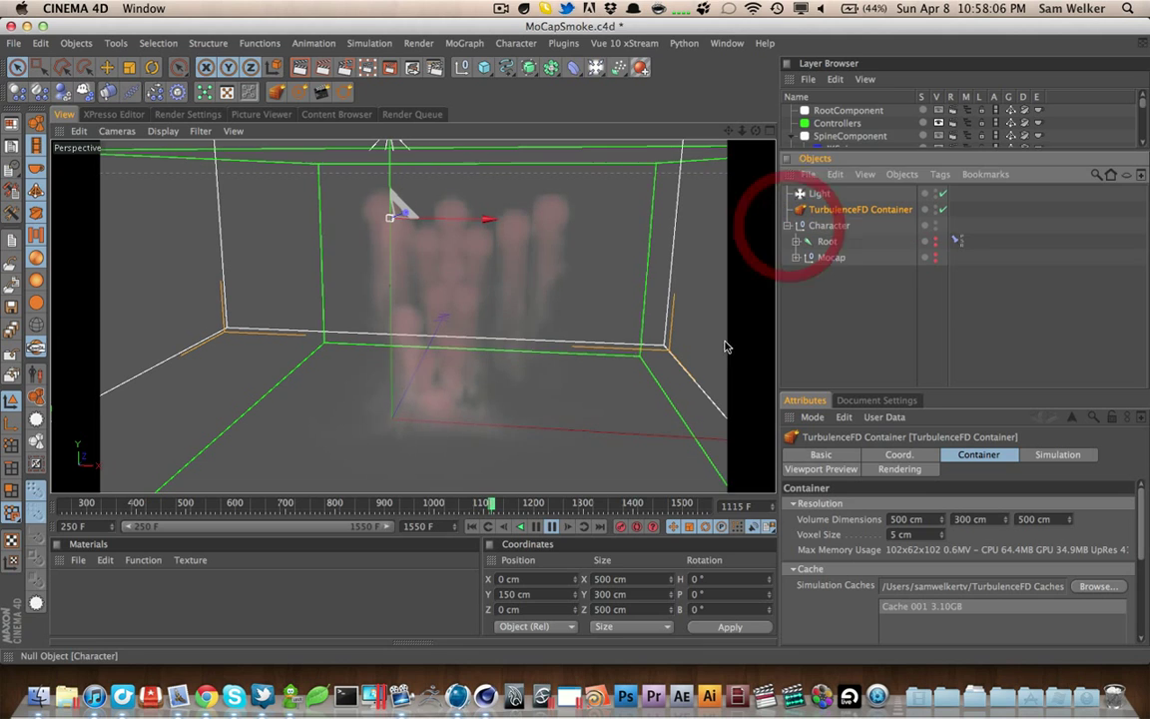
left_click(542, 526)
left_click(796, 257)
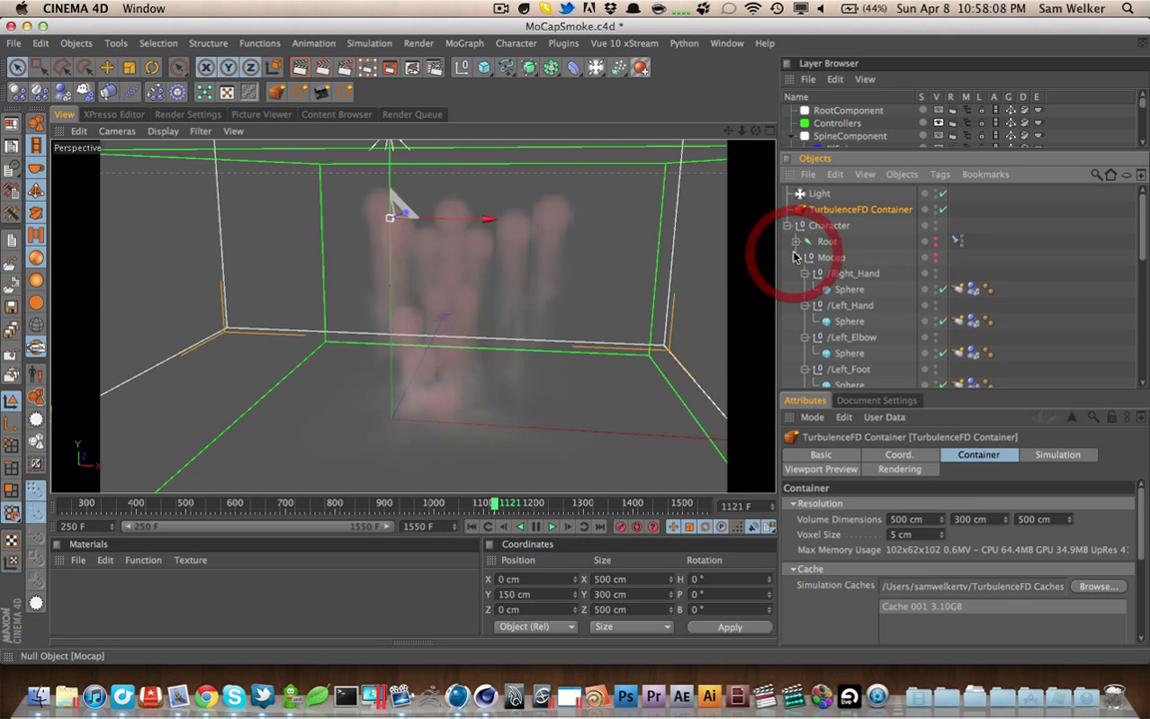
Make the hidden Root joint skeleton visible in the viewport and save the smoke project
left_click(935, 240)
left_click(998, 274)
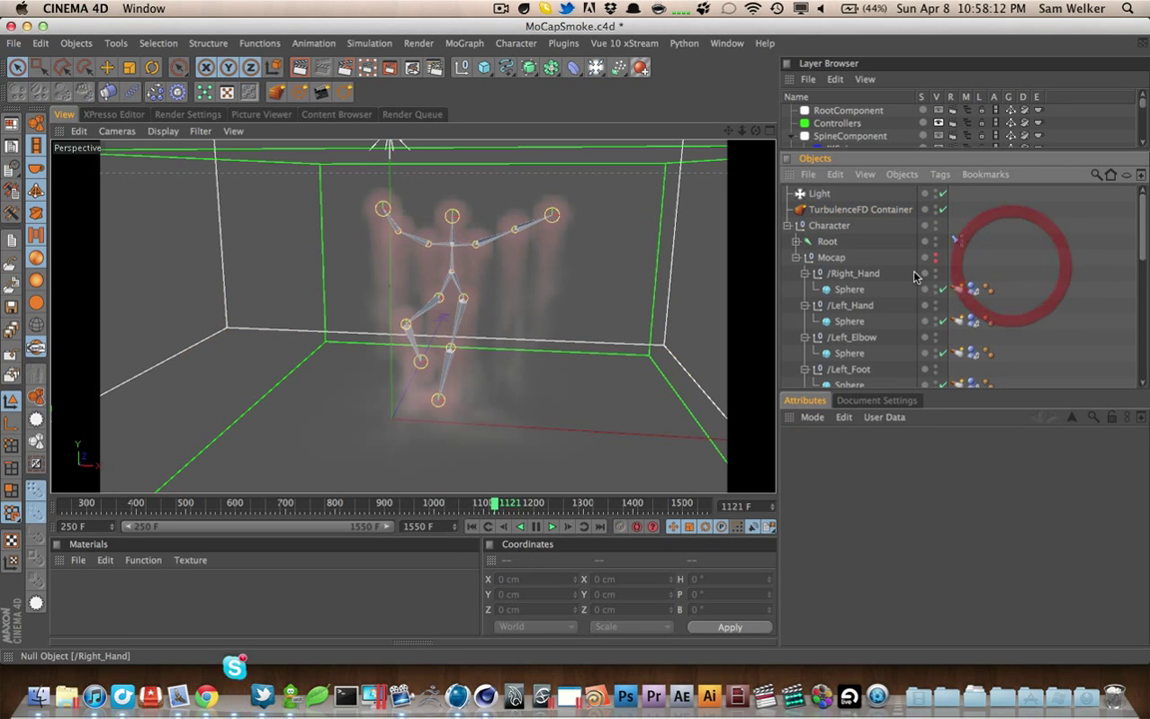
key("super+s")
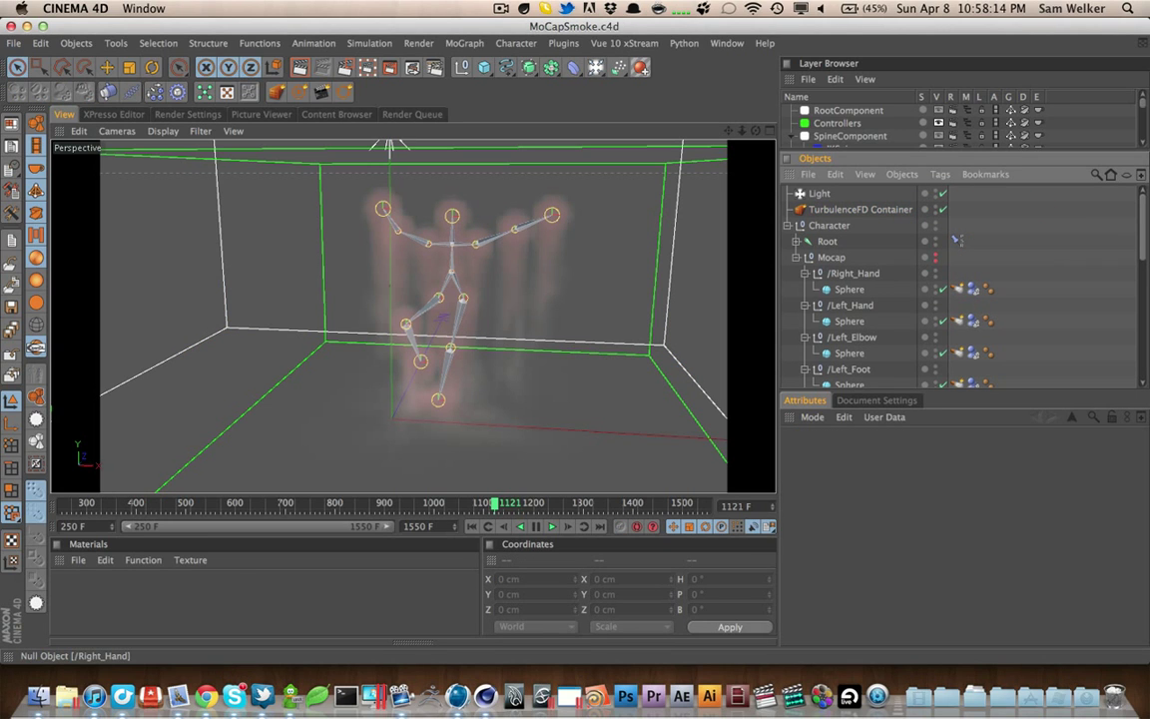
key("super+Tab")
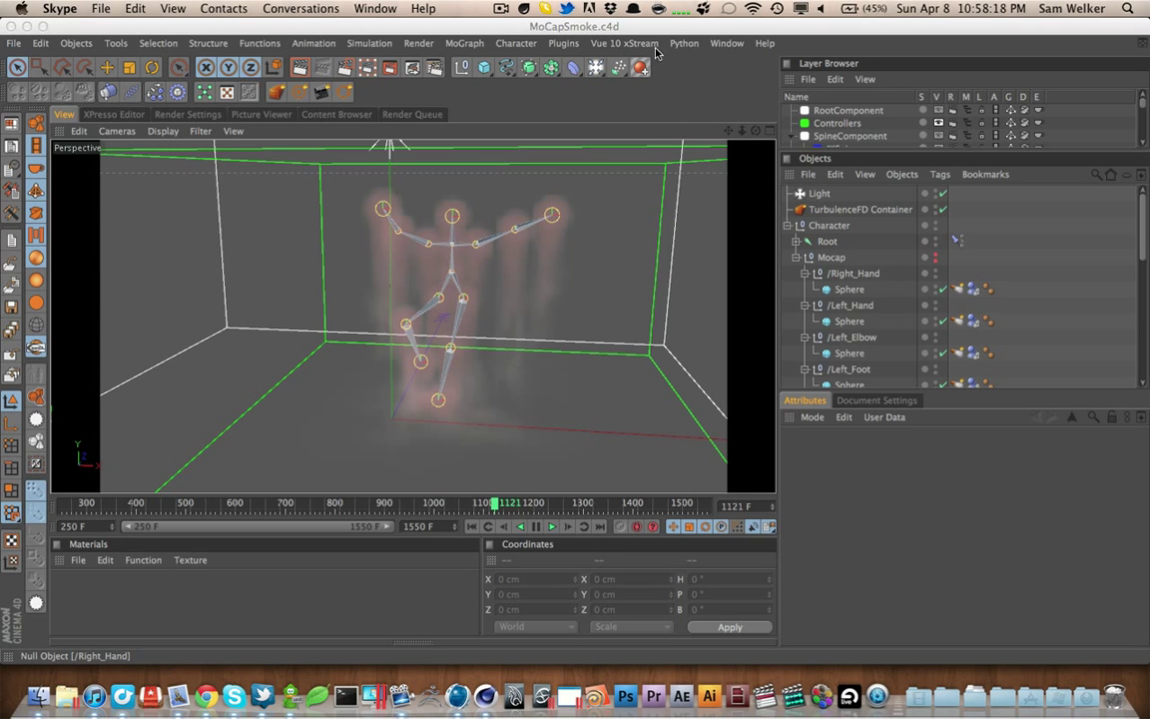
left_click(500, 12)
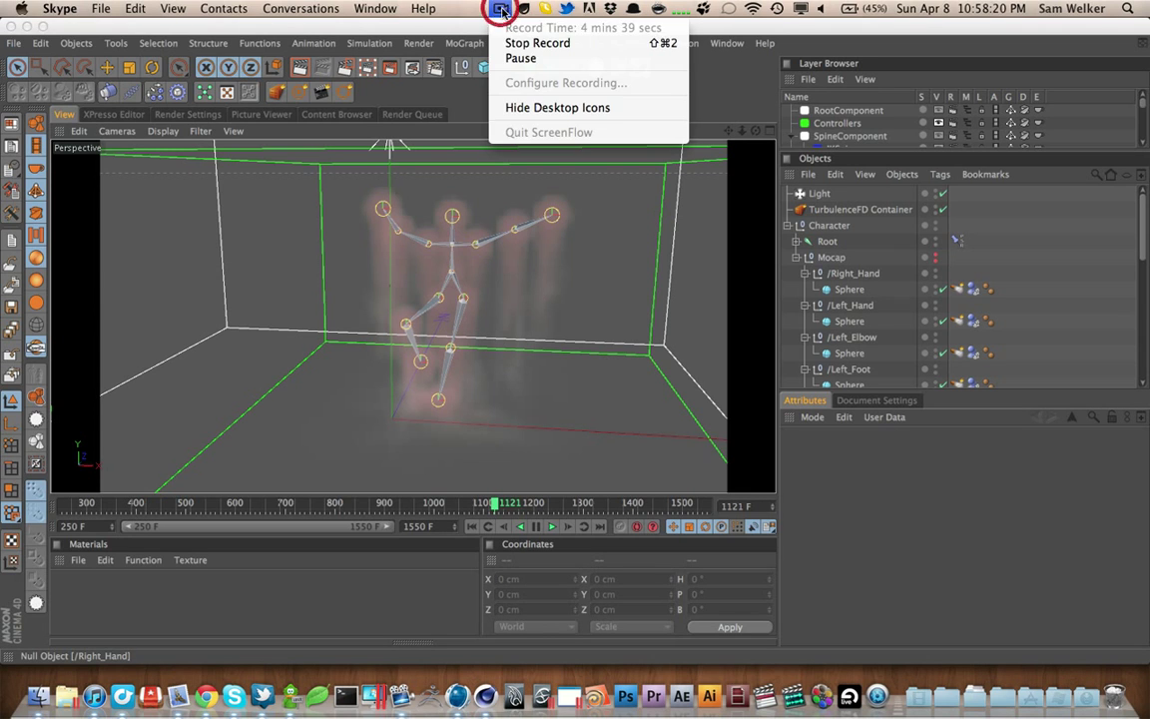
left_click(504, 82)
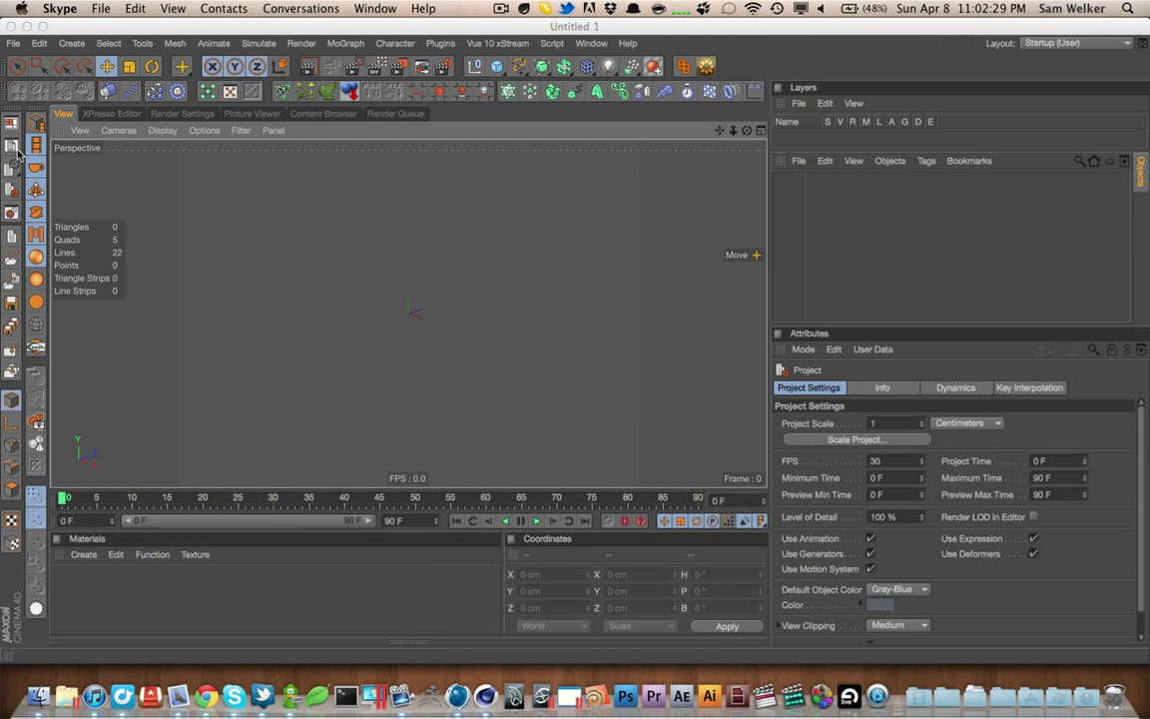
Open the recent project Sam02.c4d
left_click(15, 148)
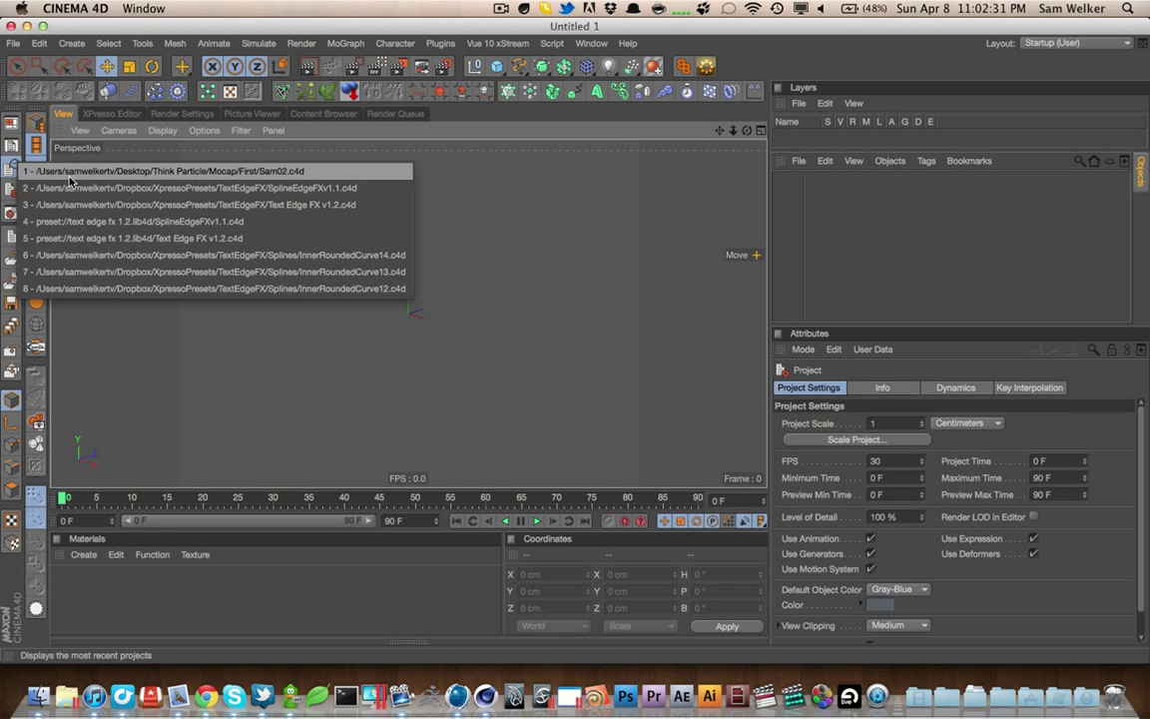
left_click(78, 170)
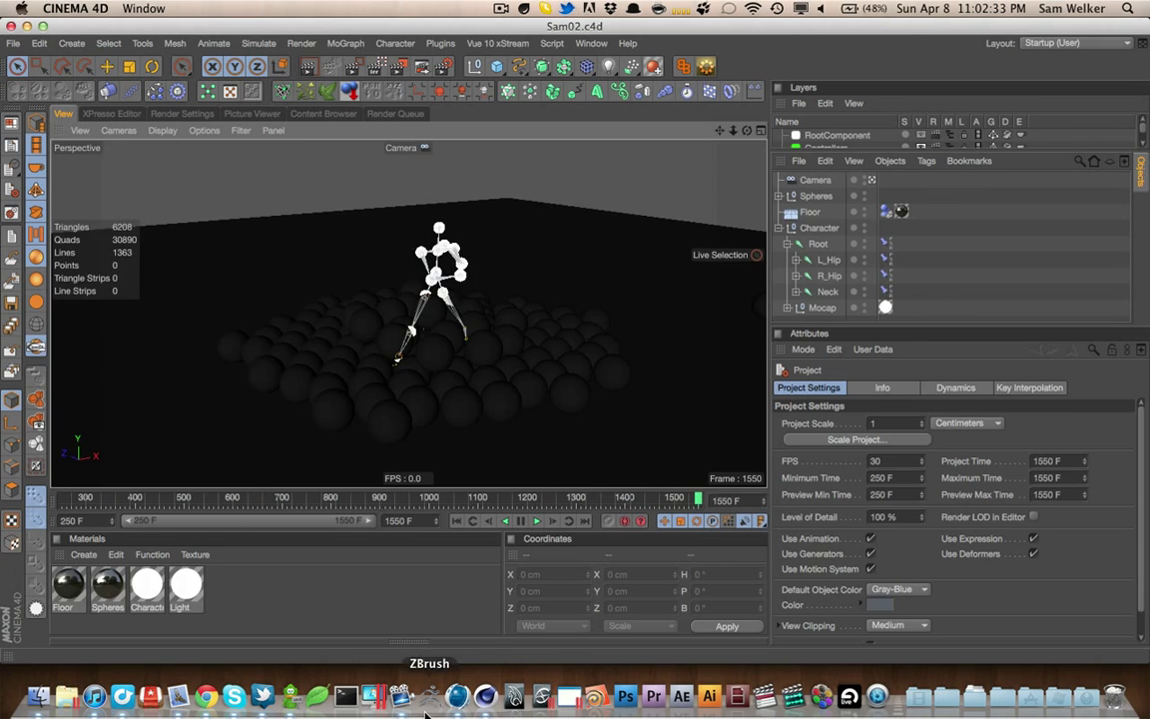
Switch to the other CINEMA 4D instance with MoCapSmoke.c4d and scrub the smoke simulation to frame 1196
left_click(401, 696)
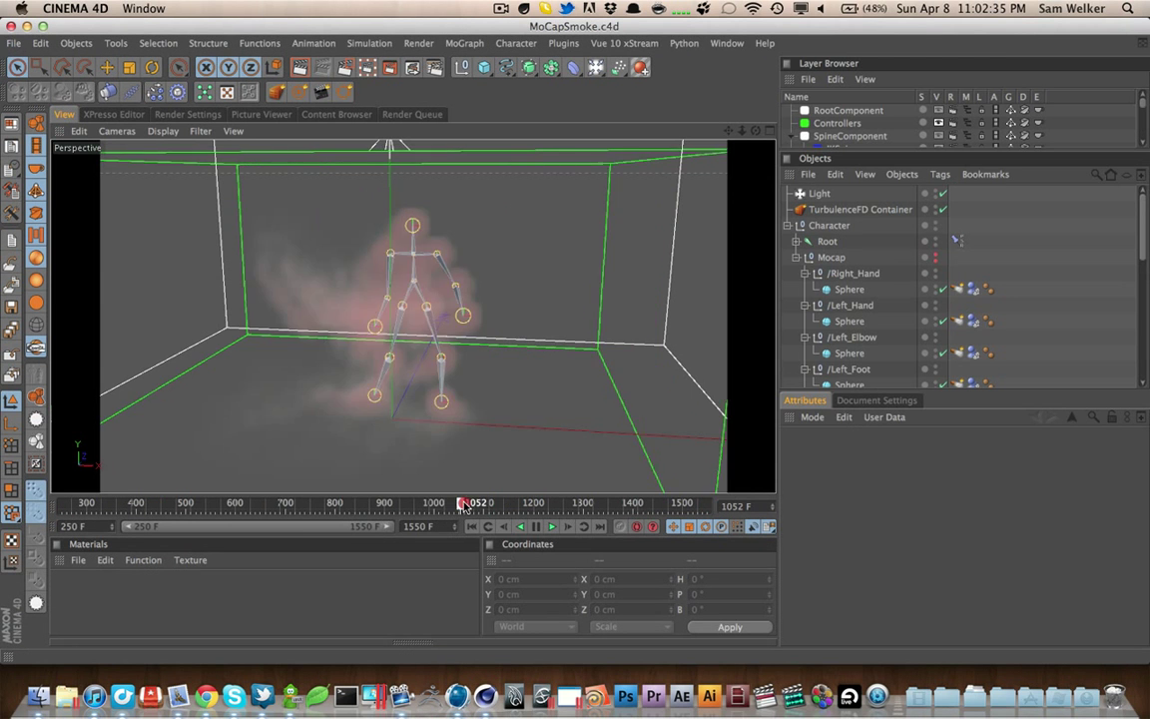
left_click_drag(464, 506, 536, 498)
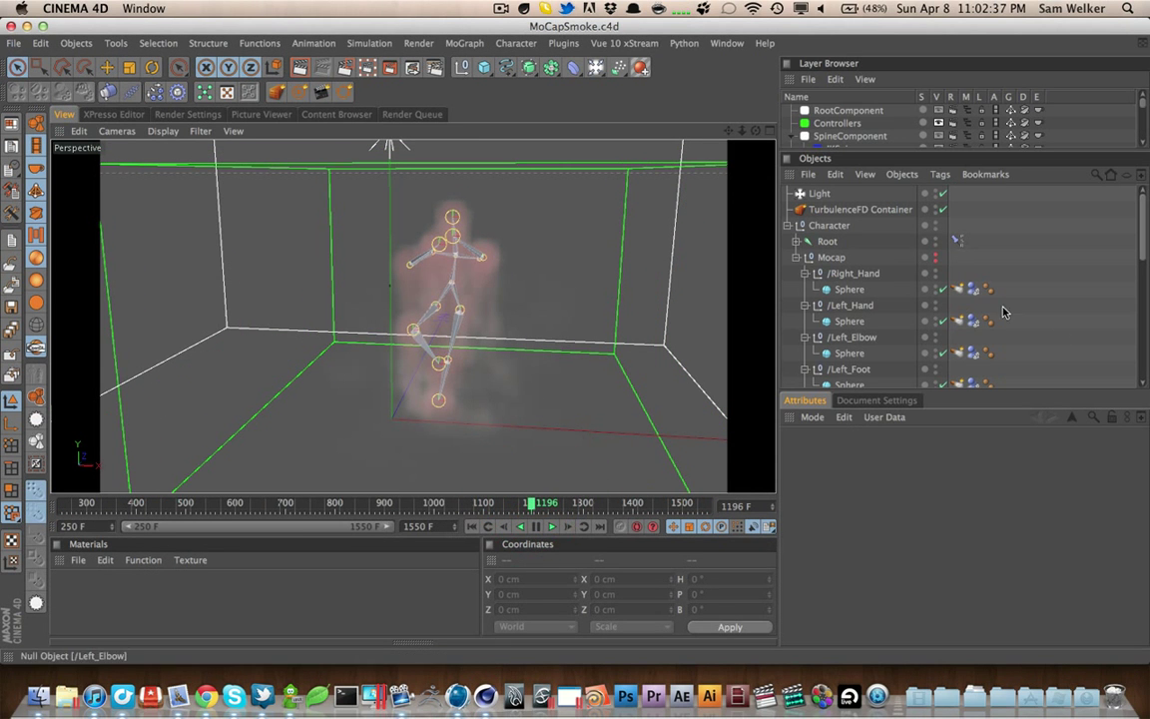
Collapse the Right_Hand, Left_Hand and Left_Elbow nulls, and examine the Dynamics Body and TurbulenceFD Emitter tags on the Left_Foot sphere
left_click(805, 273)
left_click(804, 288)
left_click(804, 305)
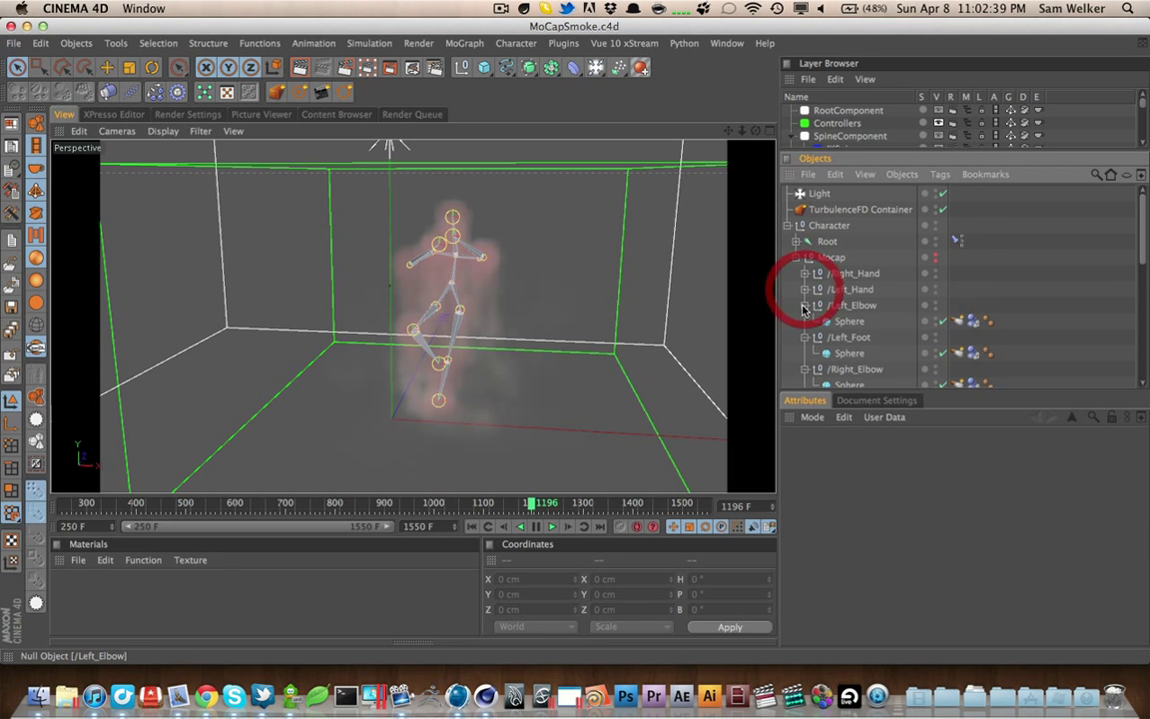
left_click(972, 336)
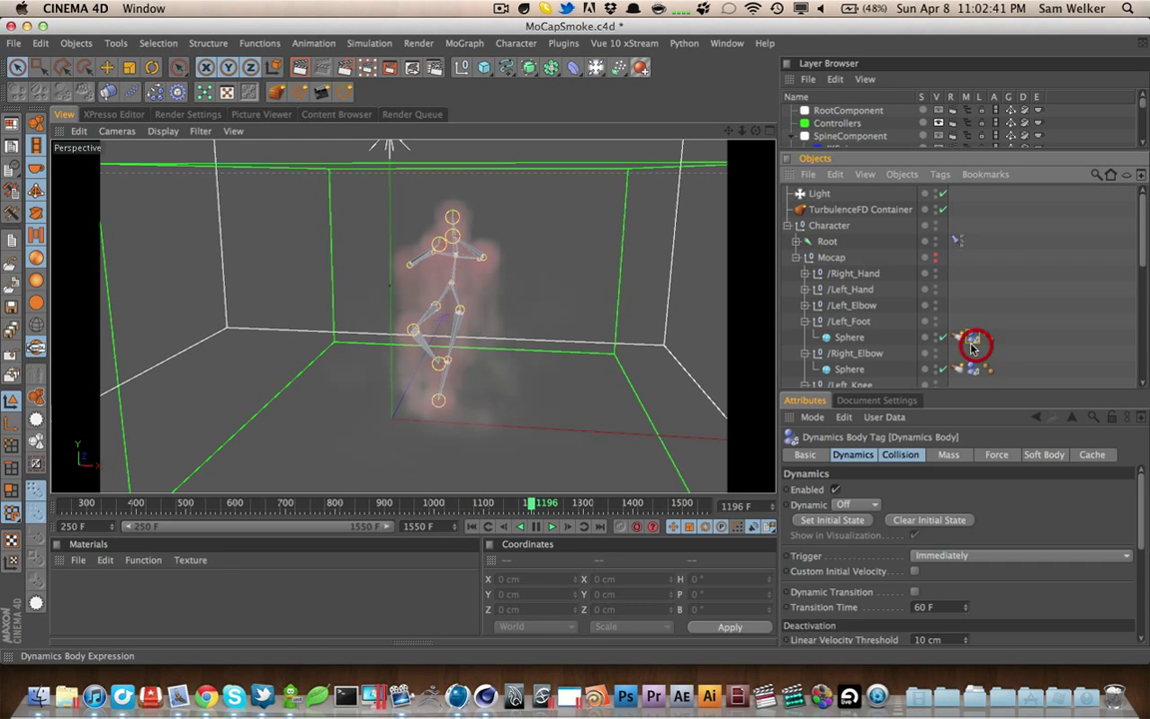
left_click(957, 337)
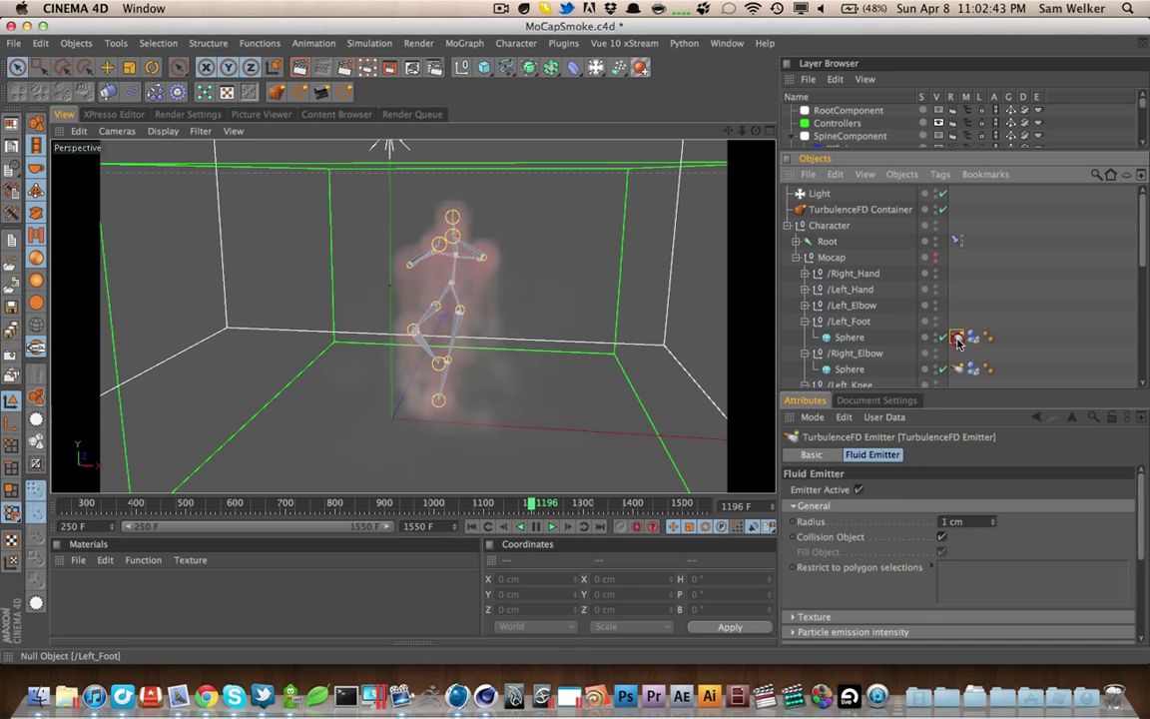
left_click(970, 336)
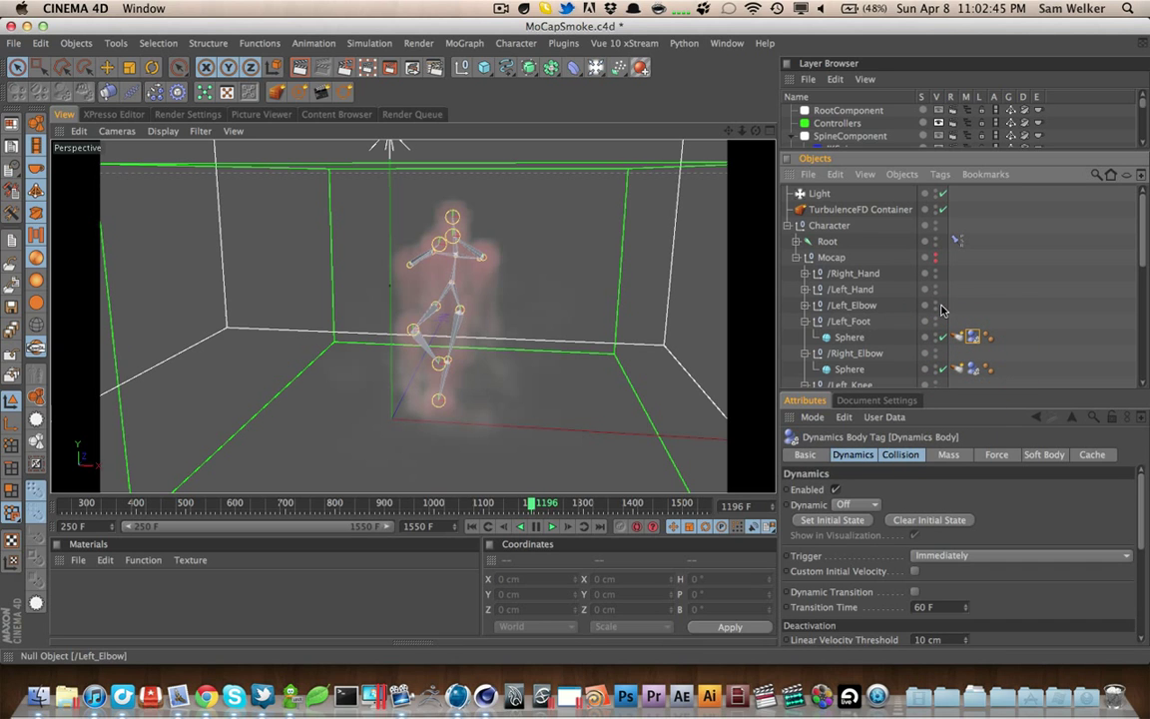
left_click(956, 339)
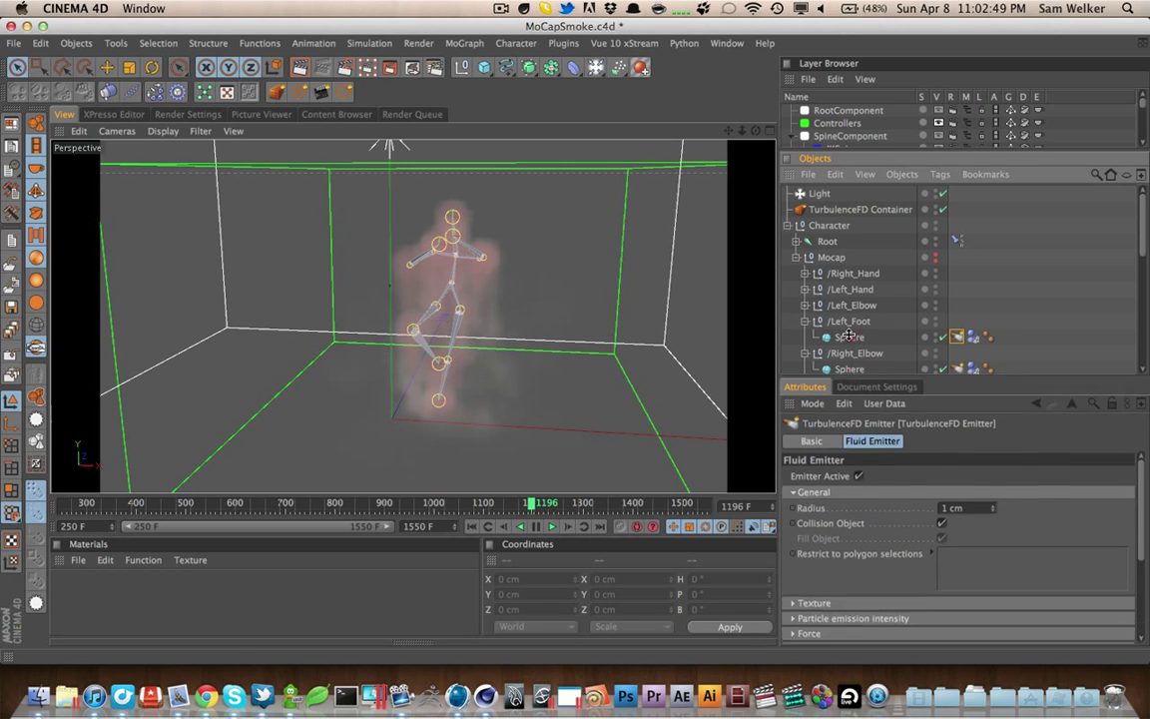
Enlarge the emitter's attributes, review its Force and Channels settings, and collapse both sections
left_click_drag(850, 395, 846, 254)
scroll(879, 574, "down", 1)
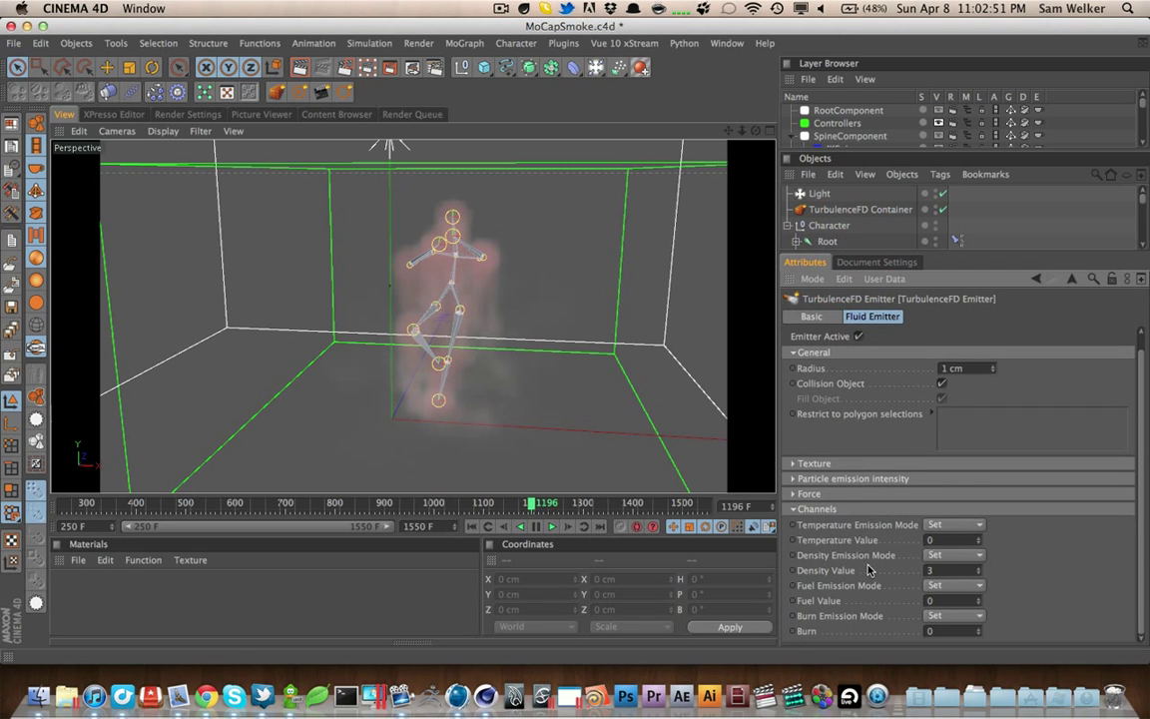
left_click(831, 494)
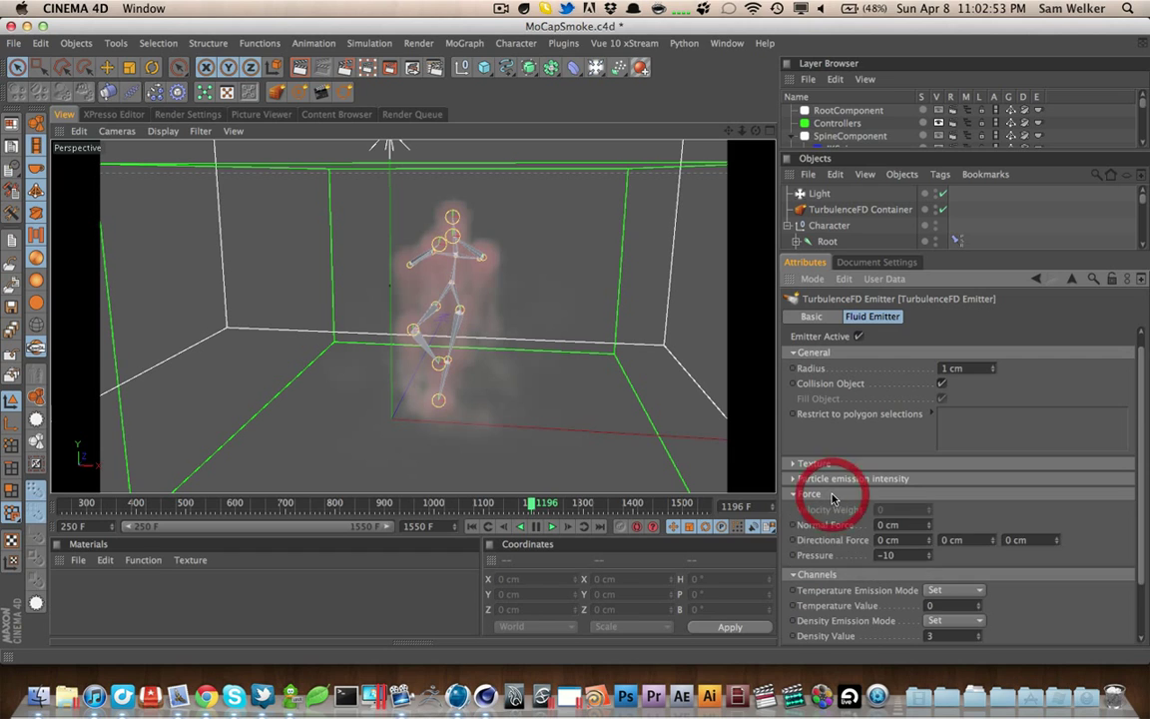
scroll(868, 479, "up", 1)
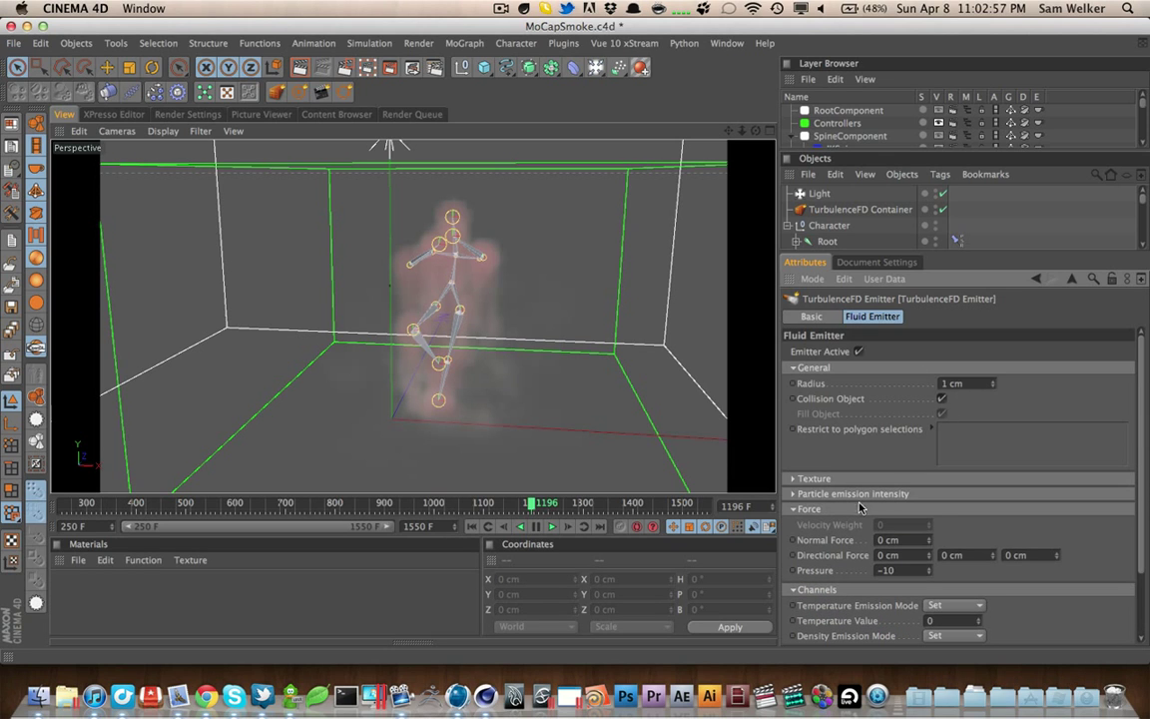
scroll(848, 494, "down", 3)
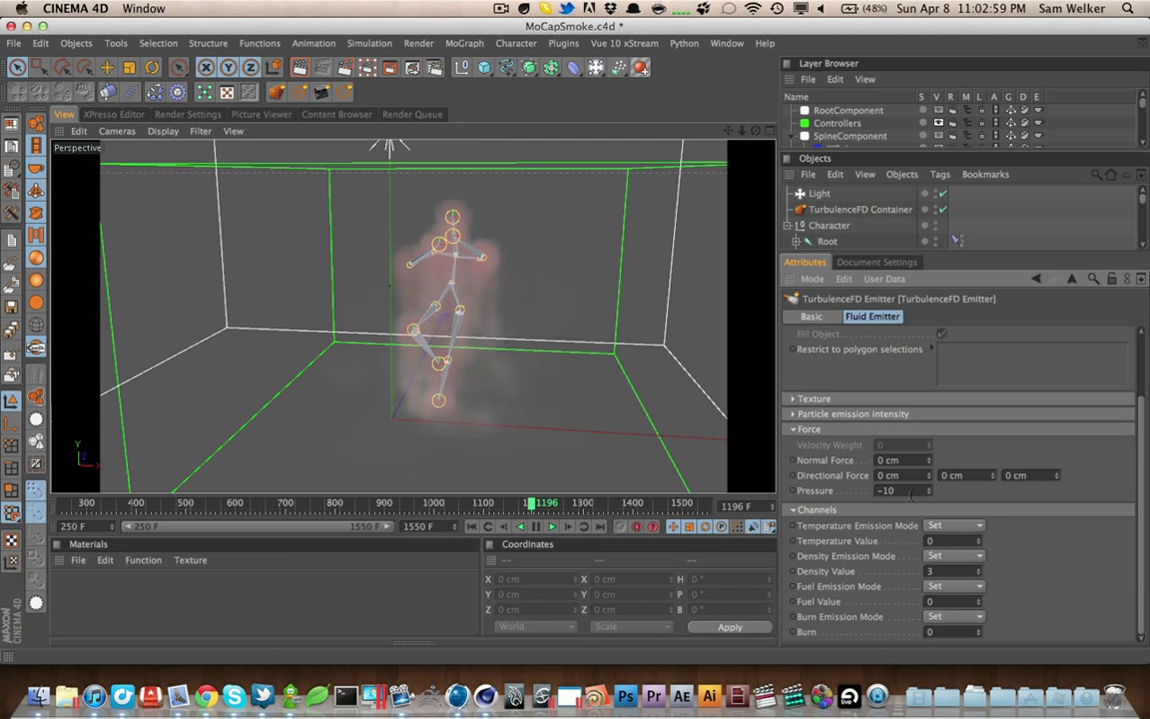
left_click(819, 508)
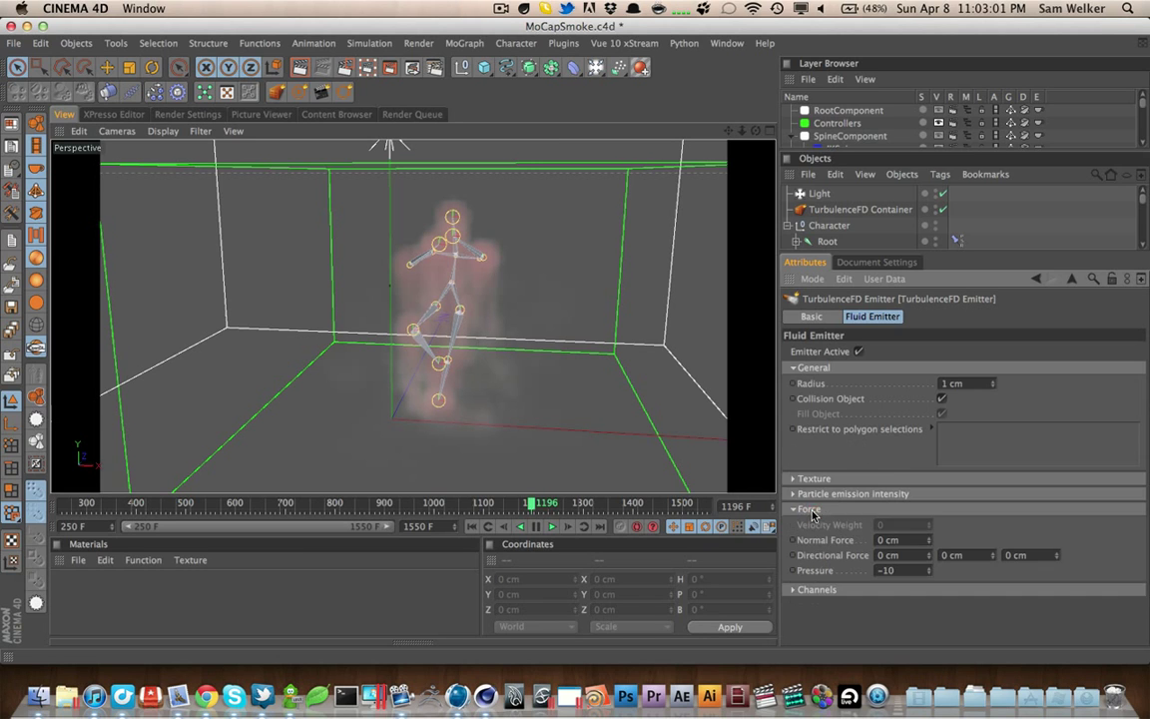
left_click(814, 509)
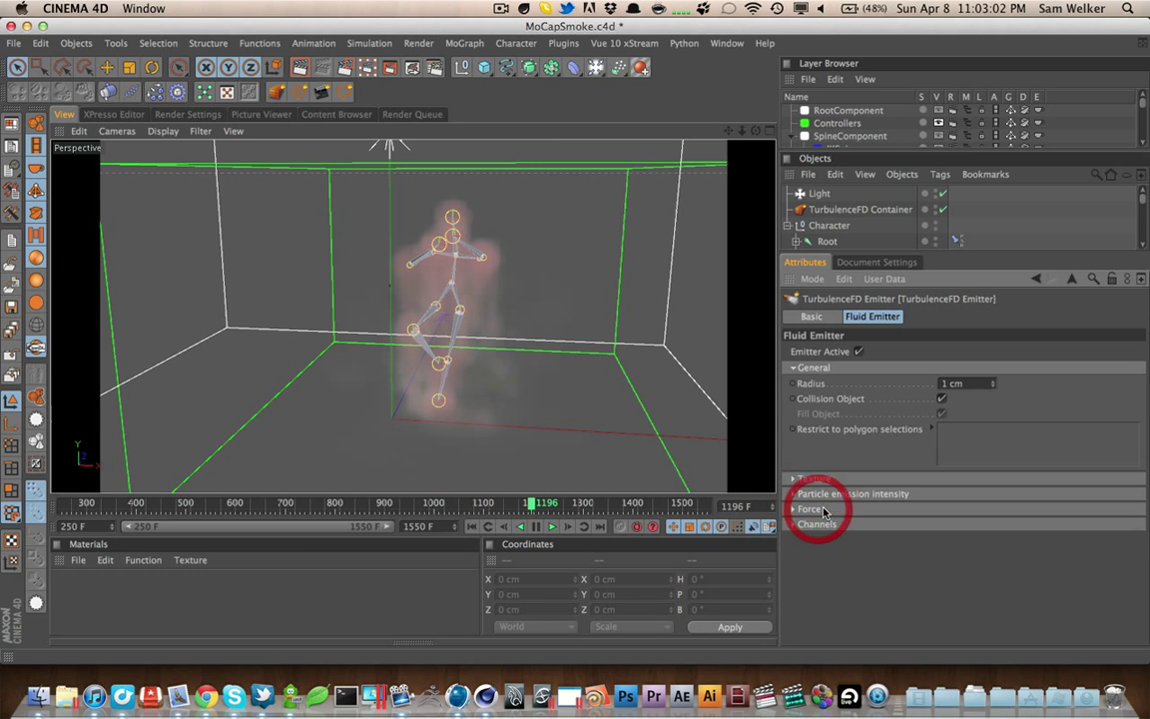
Collapse the Mocap group and examine the TurbulenceFD Container's voxel size and cache settings
left_click_drag(809, 252, 811, 289)
left_click(797, 257)
left_click(833, 209)
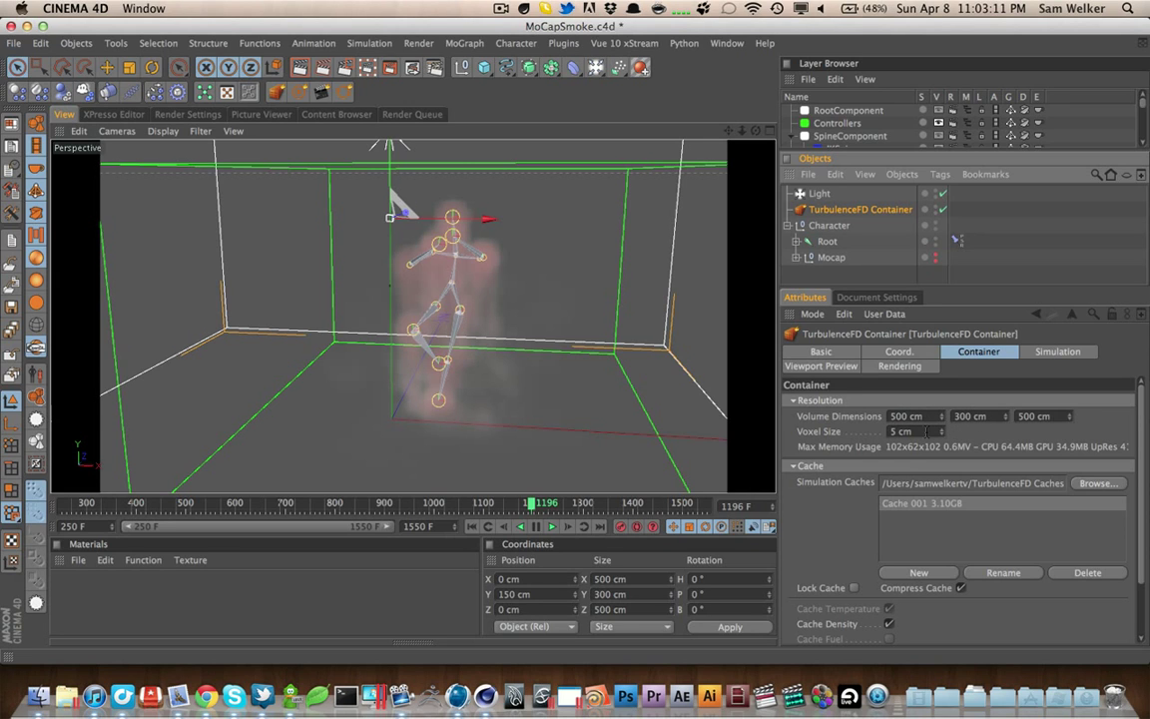
left_click(917, 431)
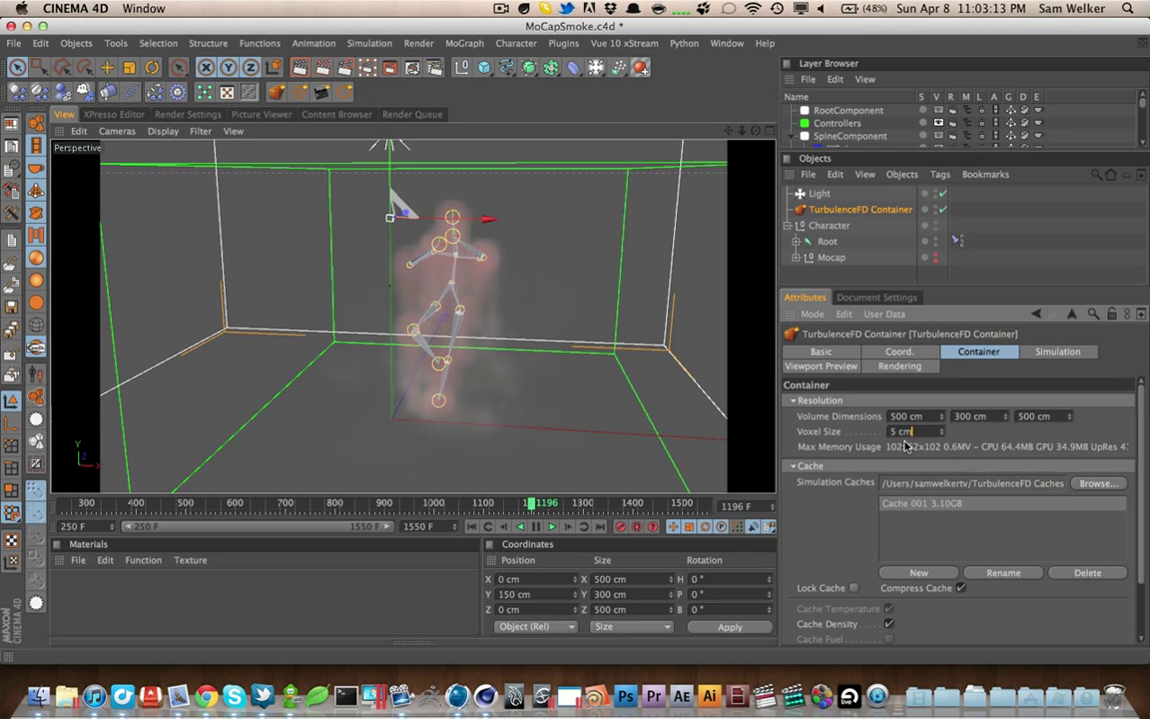
scroll(806, 511, "down", 3)
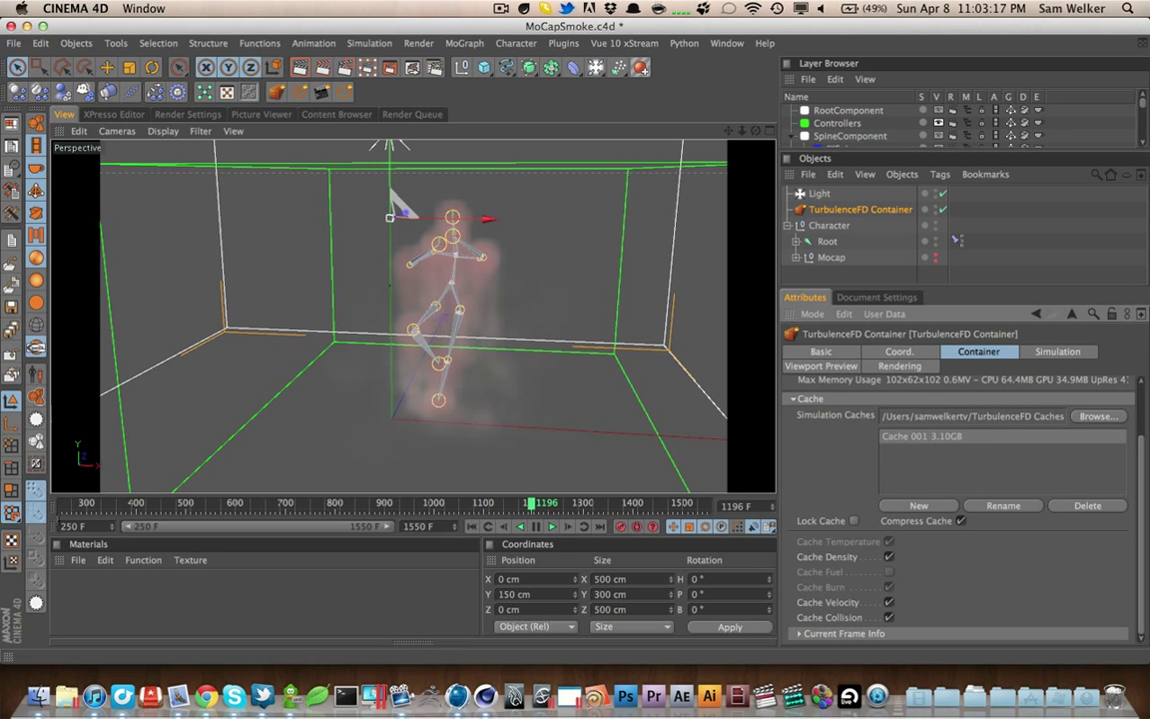
Return to frame 250, scrub through the smoke simulation to frame 991, and save the project
mouse_move(62, 504)
left_mouse_down()
mouse_move(705, 504)
mouse_move(75, 504)
mouse_move(52, 526)
left_mouse_up()
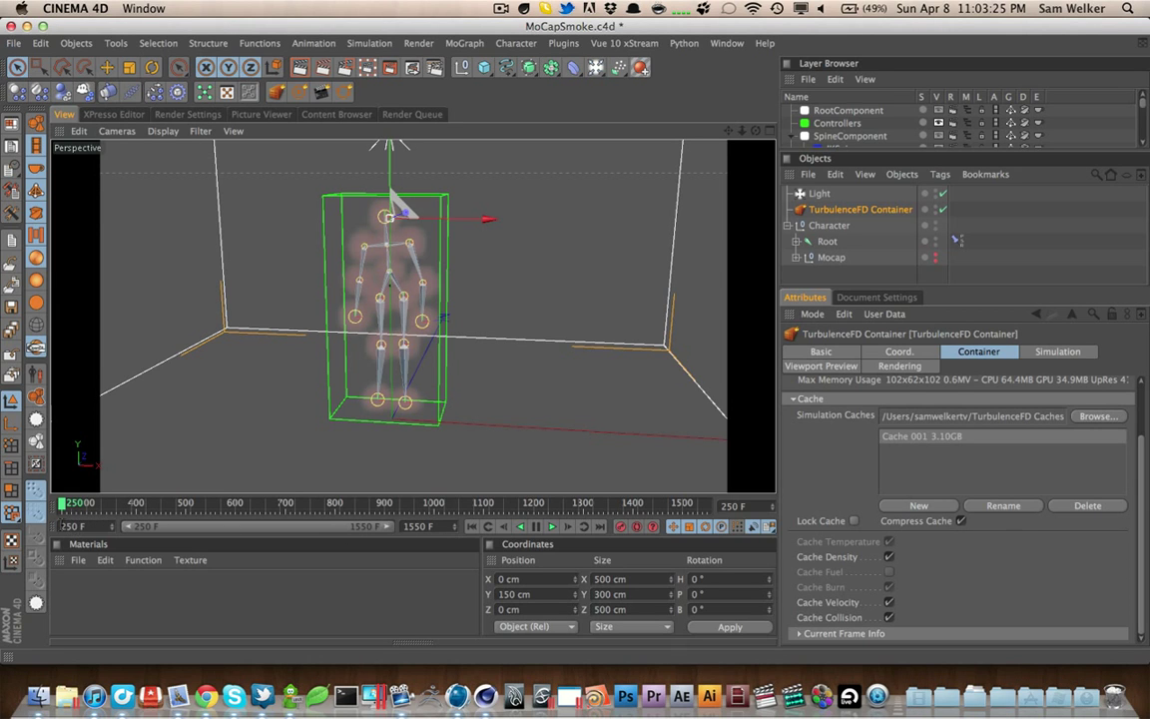
left_click(122, 525)
left_click_drag(62, 505, 282, 505)
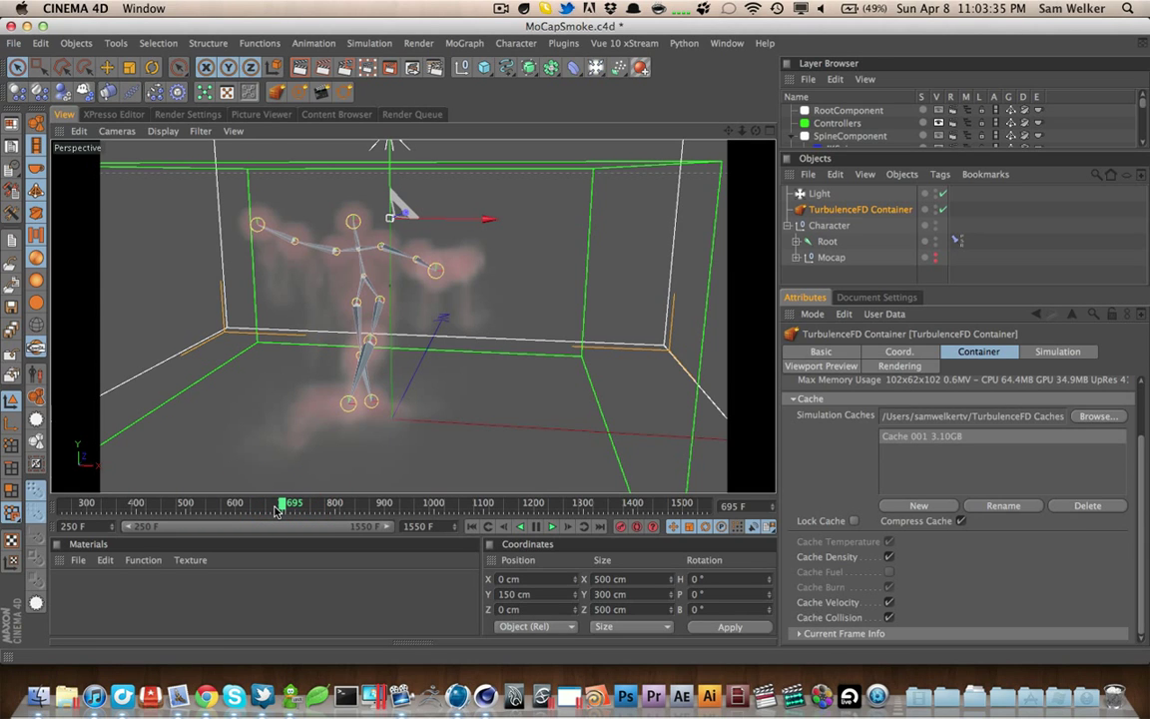
key("super+s")
left_click_drag(82, 505, 431, 521)
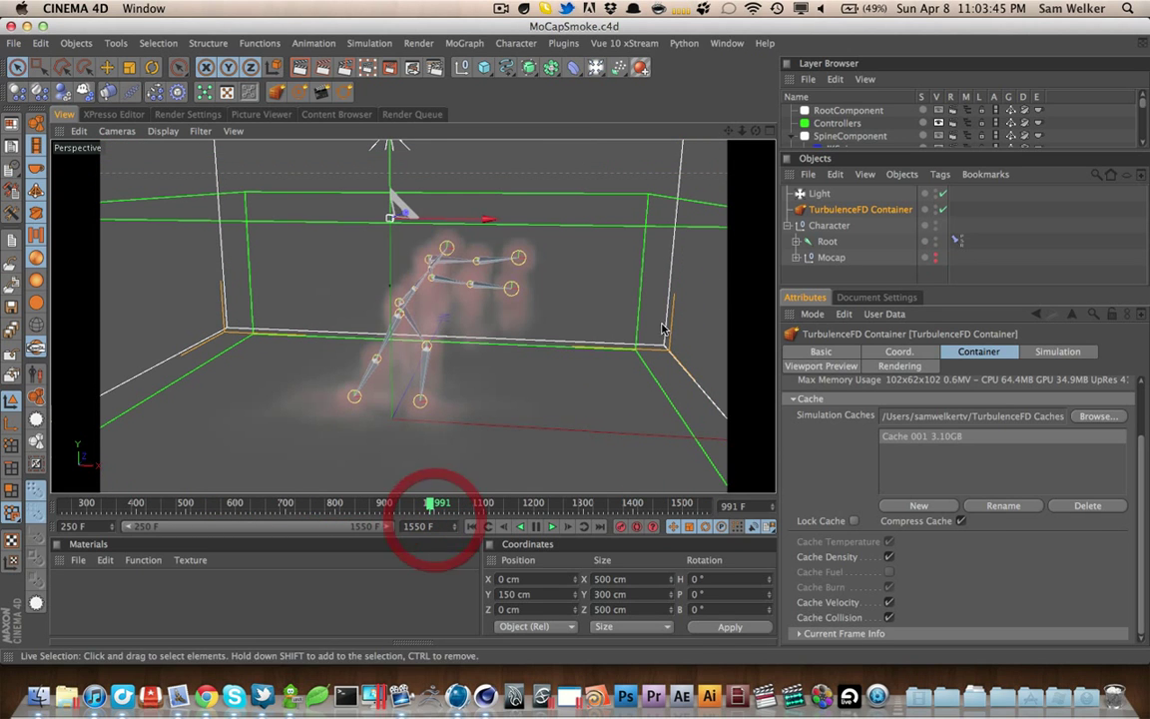
Expand the Root joint, inspect the L_Knee joint and the Root constraint, and collapse the hierarchy again
left_click(795, 241)
left_click(849, 258)
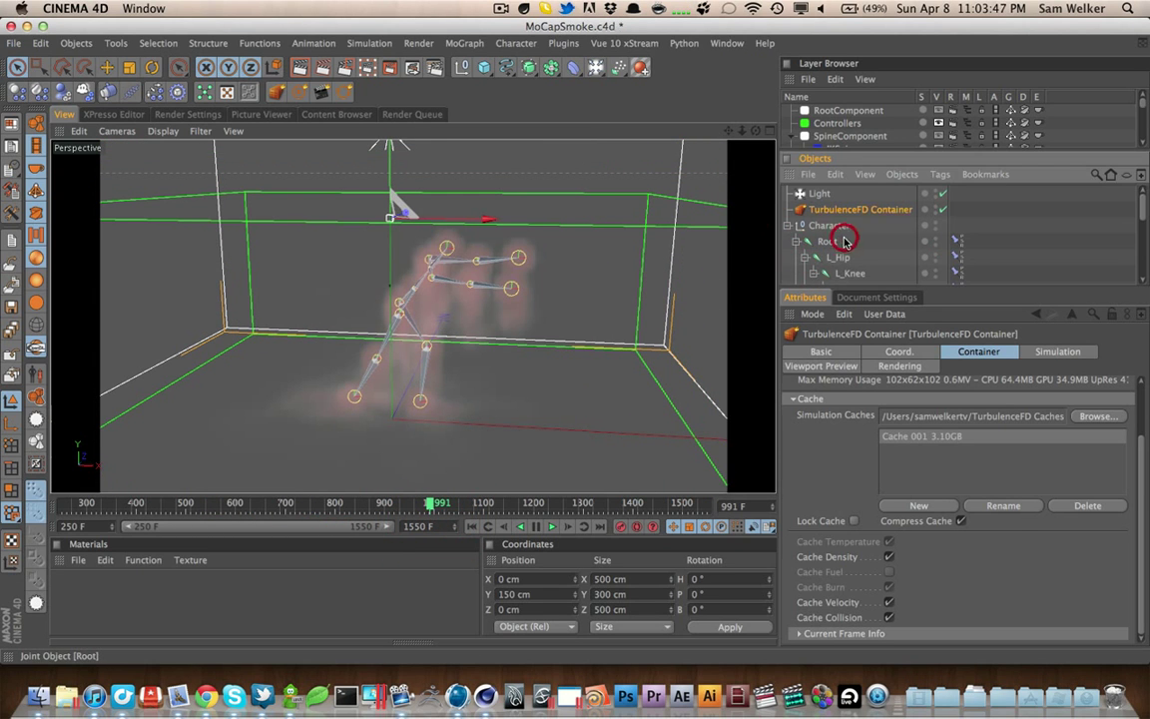
left_click(853, 273)
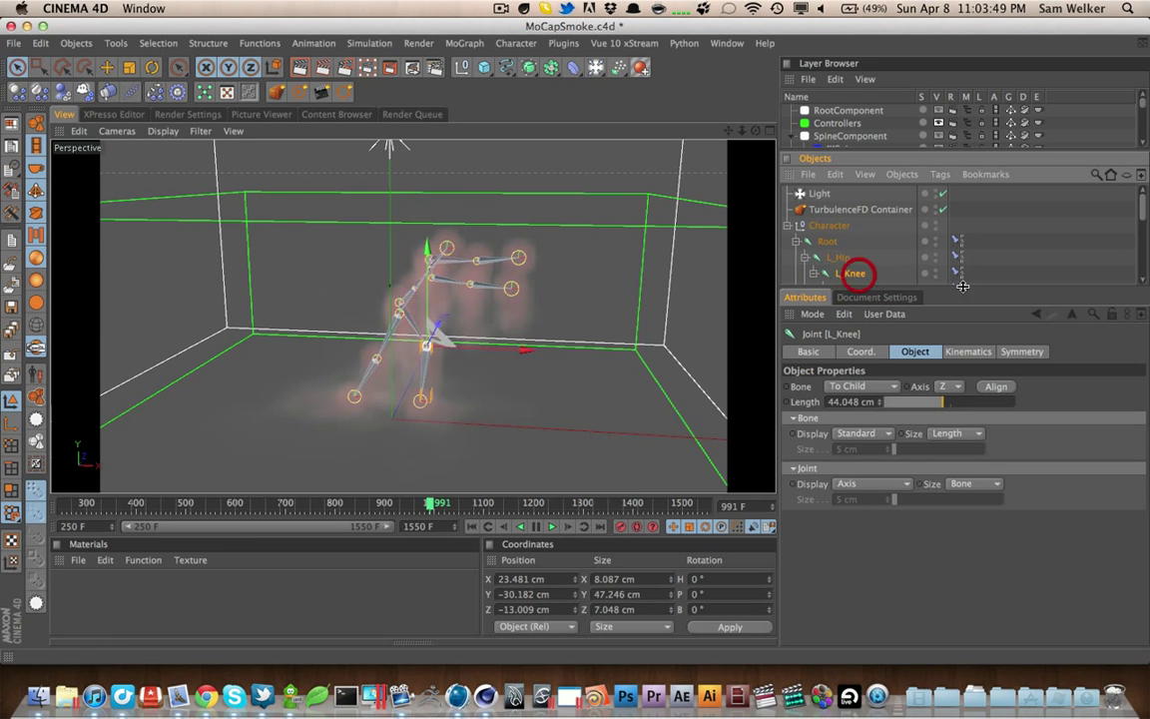
left_click(956, 240)
left_click(795, 240)
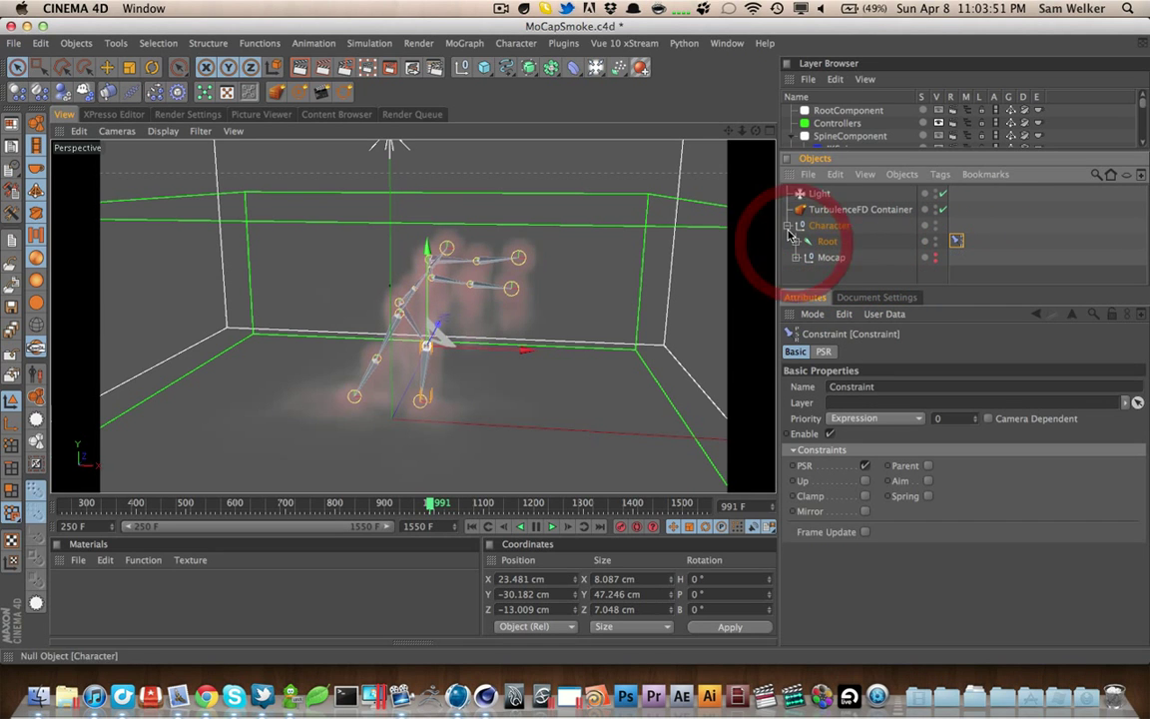
Select the Light to show its general settings and save the smoke project
left_click(812, 208)
left_click(819, 193)
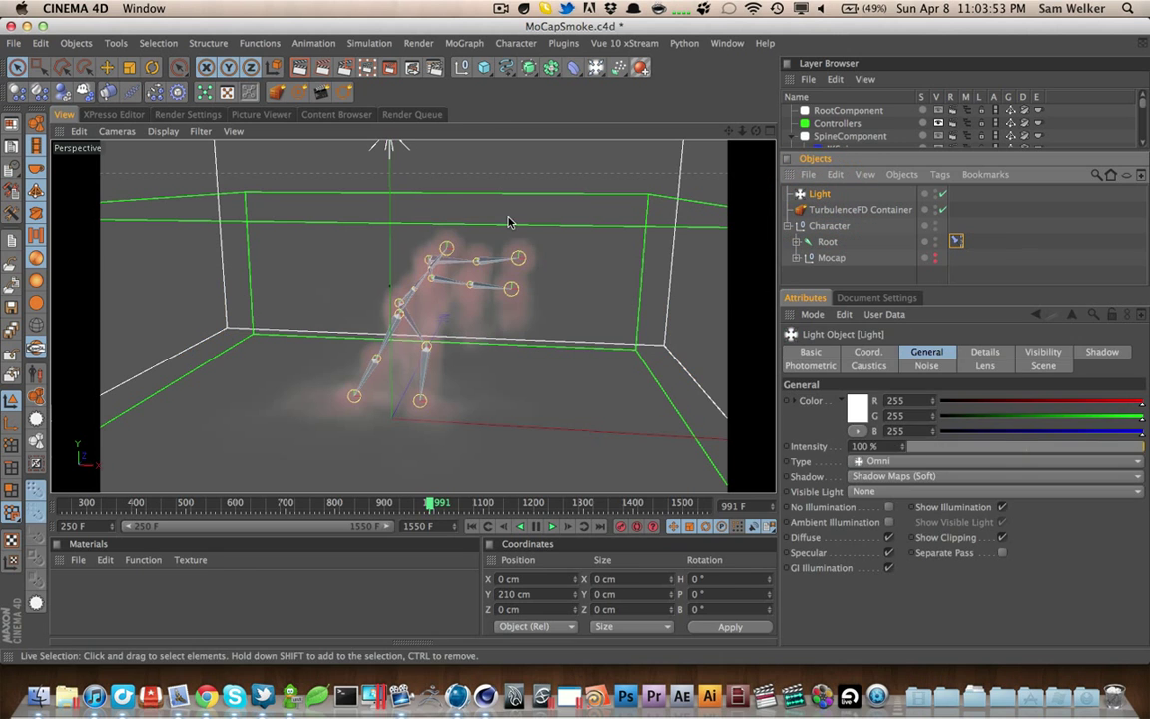
key("super+s")
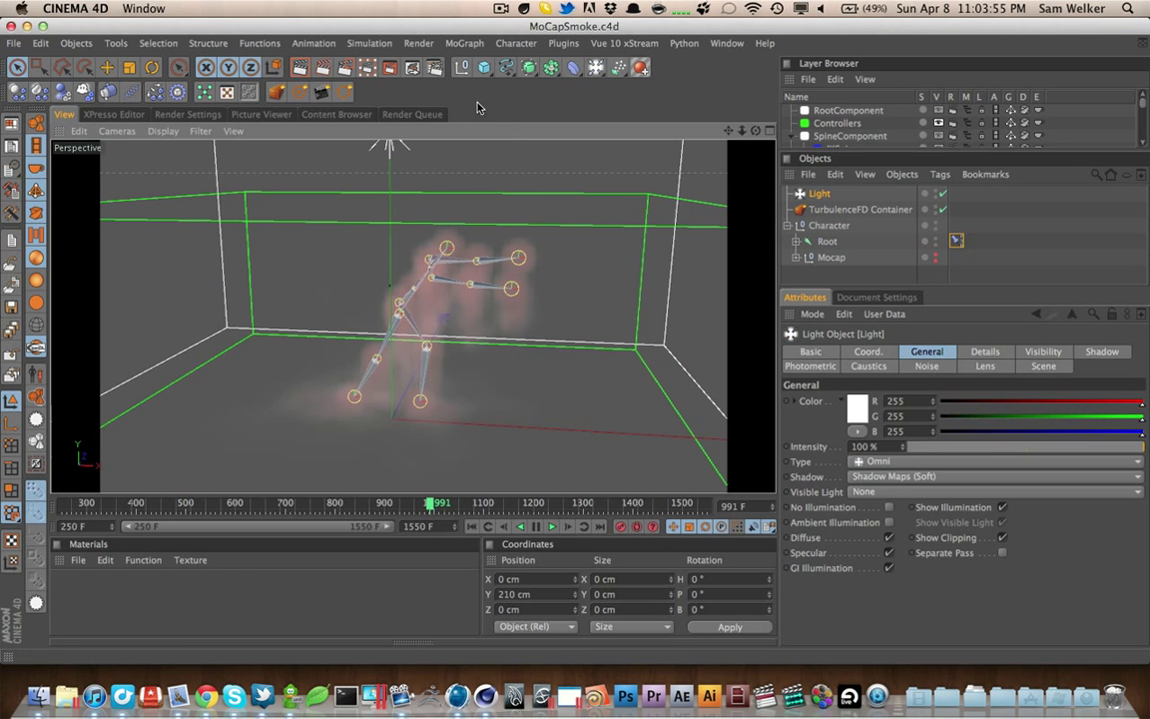
Switch back to the CINEMA 4D instance with Sam02.c4d and collapse the Root joint hierarchy
key("super+Tab")
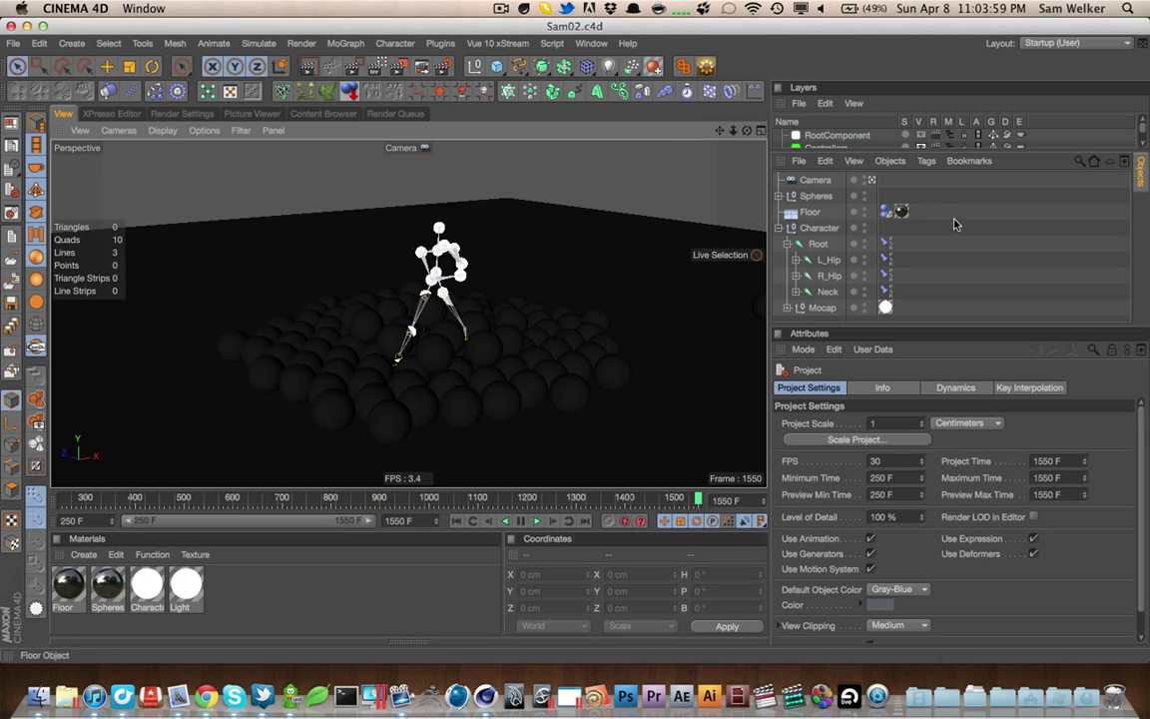
left_click(785, 245)
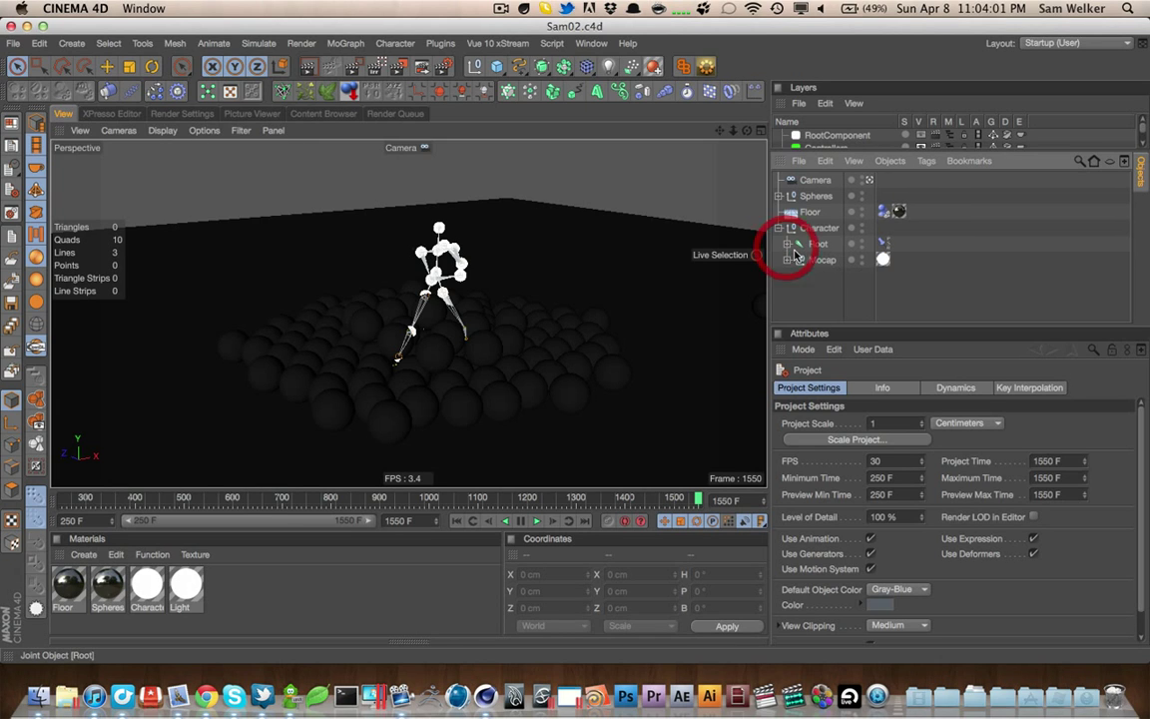
left_click(622, 36)
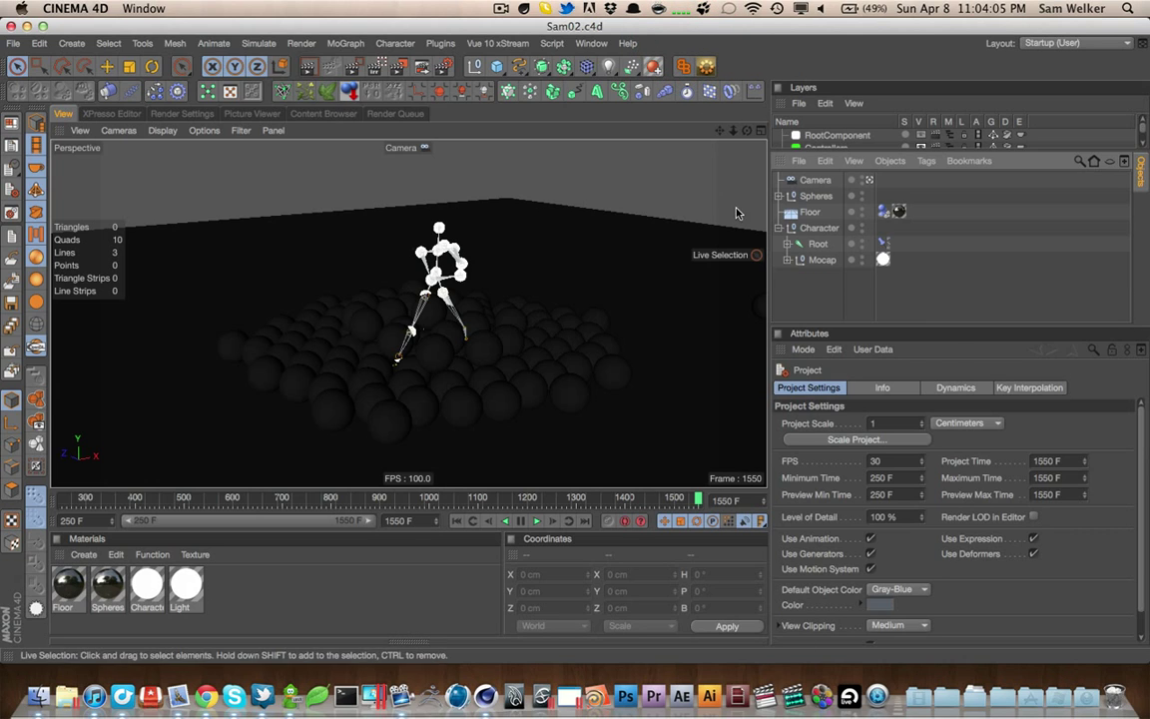
left_click(811, 320)
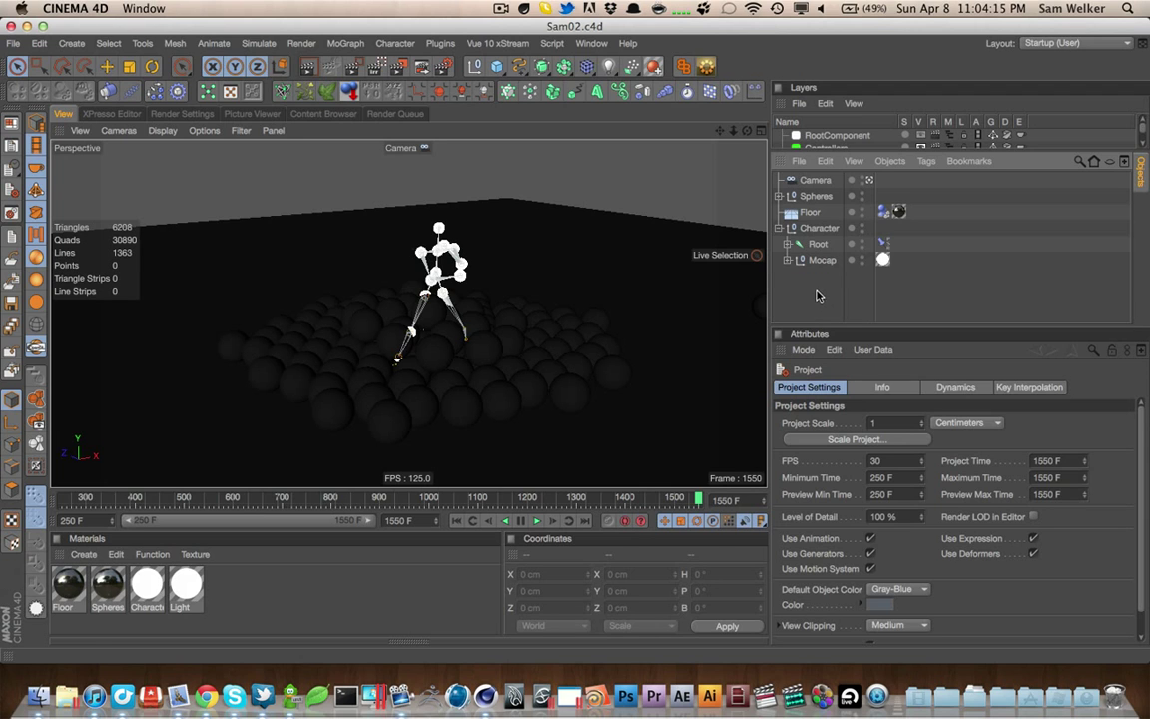
Copy the Mocap null from Sam02.c4d into a new empty project and activate the Live Selection tool
left_click(798, 262)
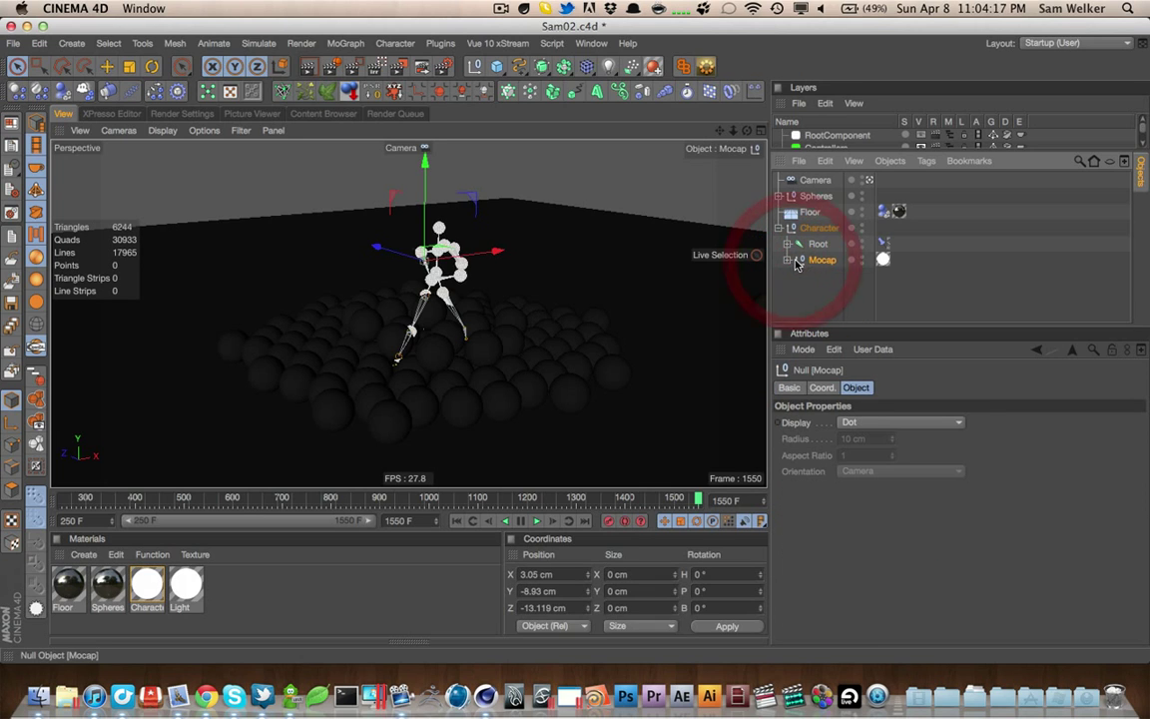
key("super+n")
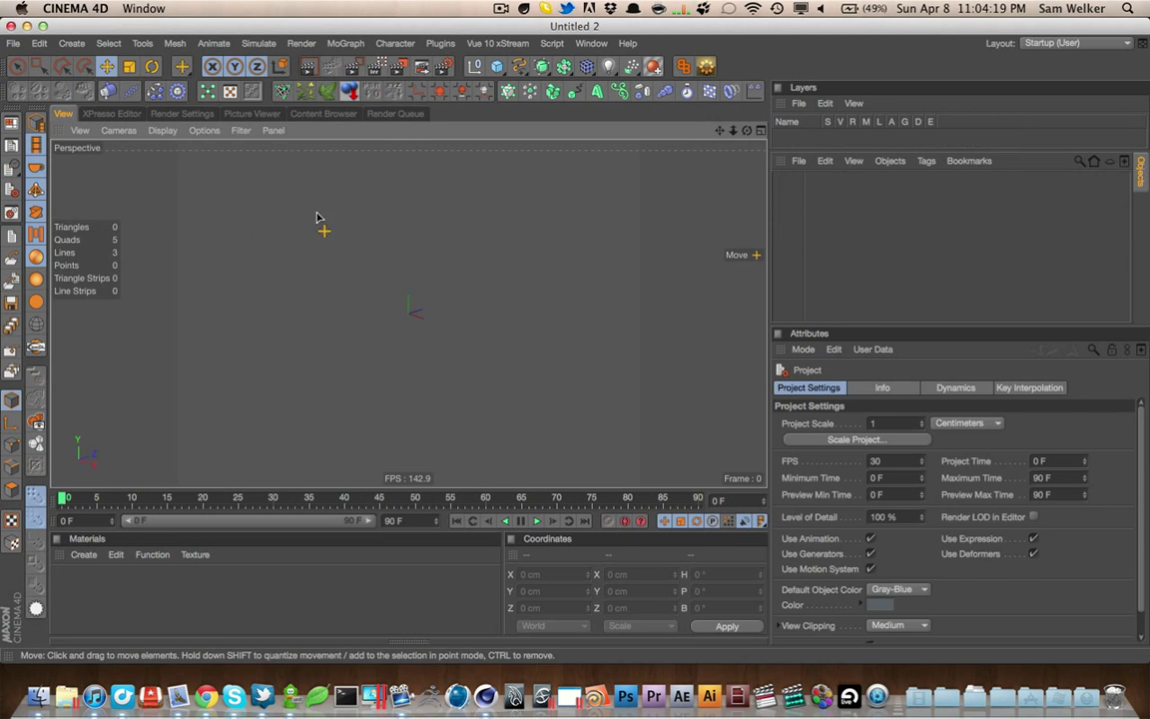
key("super+v")
key("9")
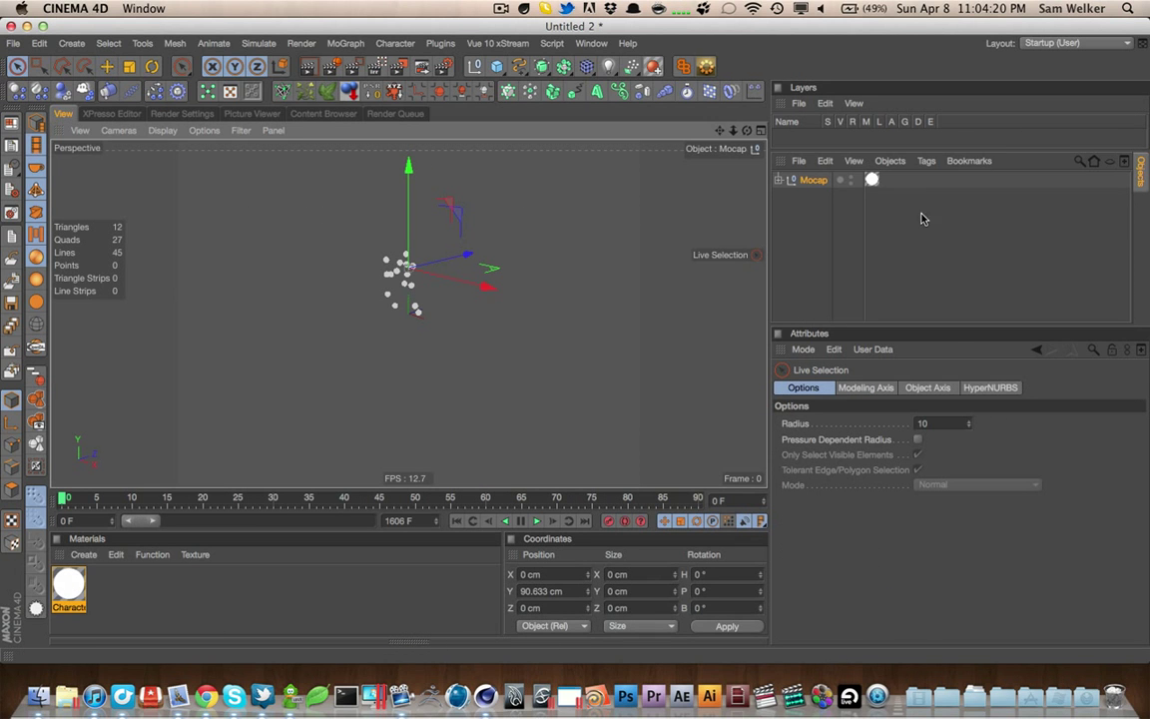
Expand the Mocap null's hierarchy and select the Right_Hand null
left_click(779, 182)
right_click(804, 197)
mouse_move(856, 228)
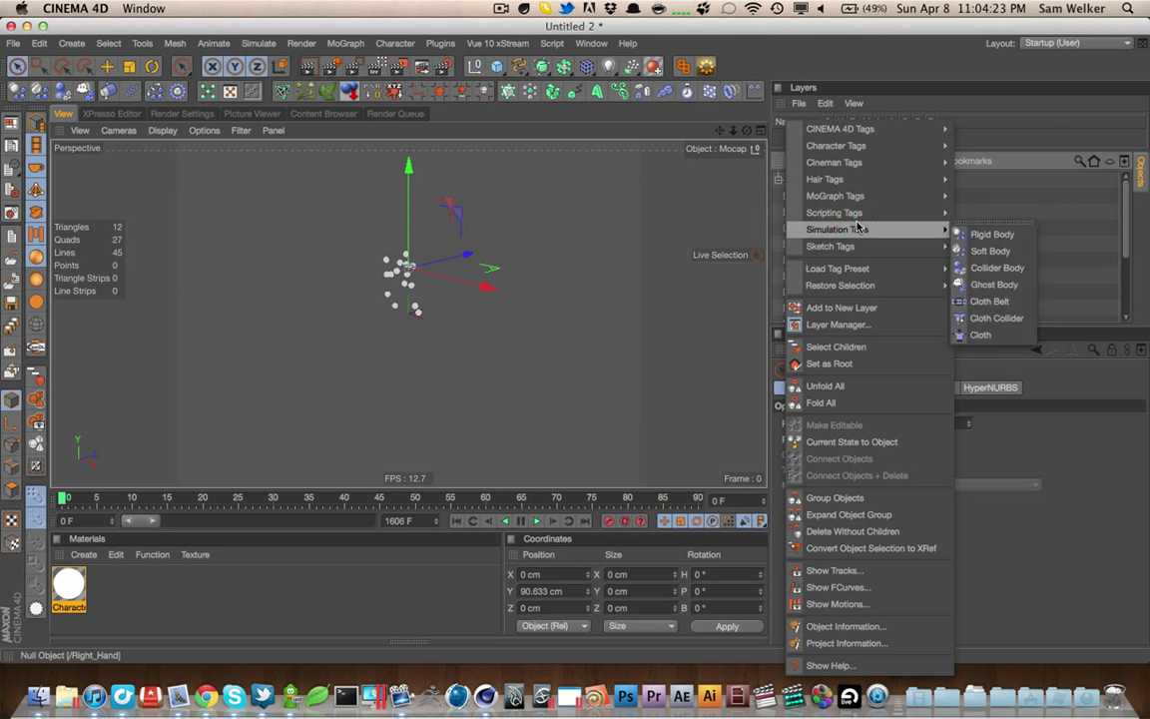
left_click(1055, 260)
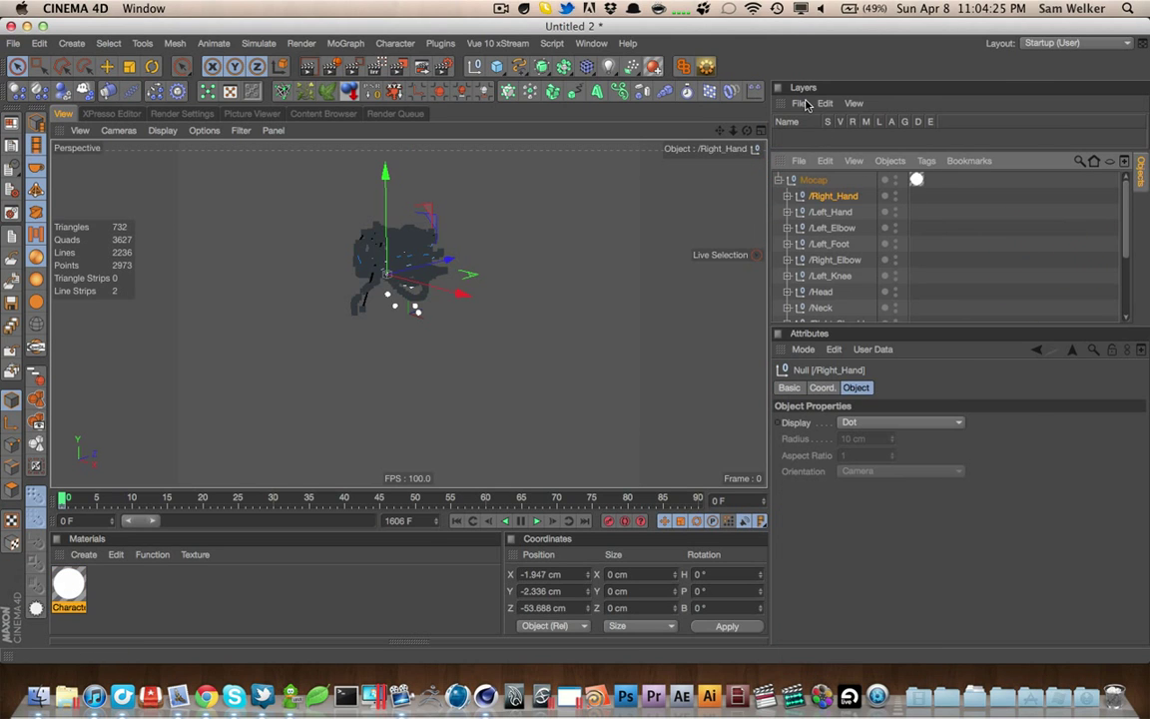
left_click(587, 43)
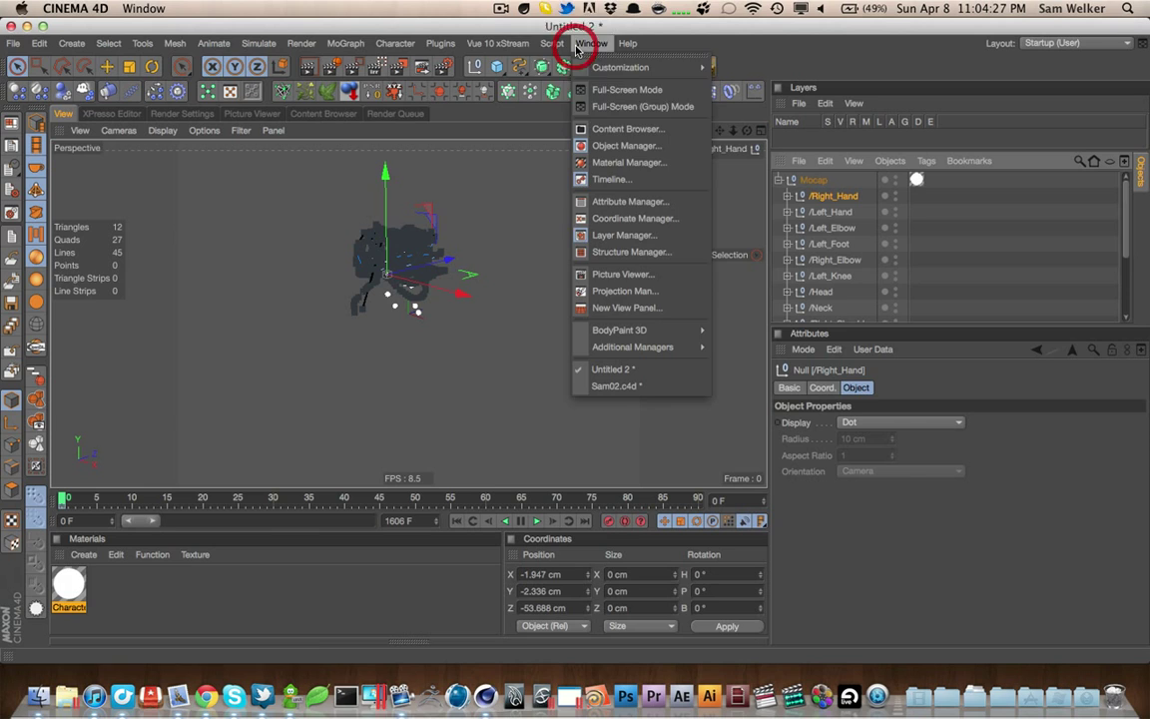
left_click(649, 145)
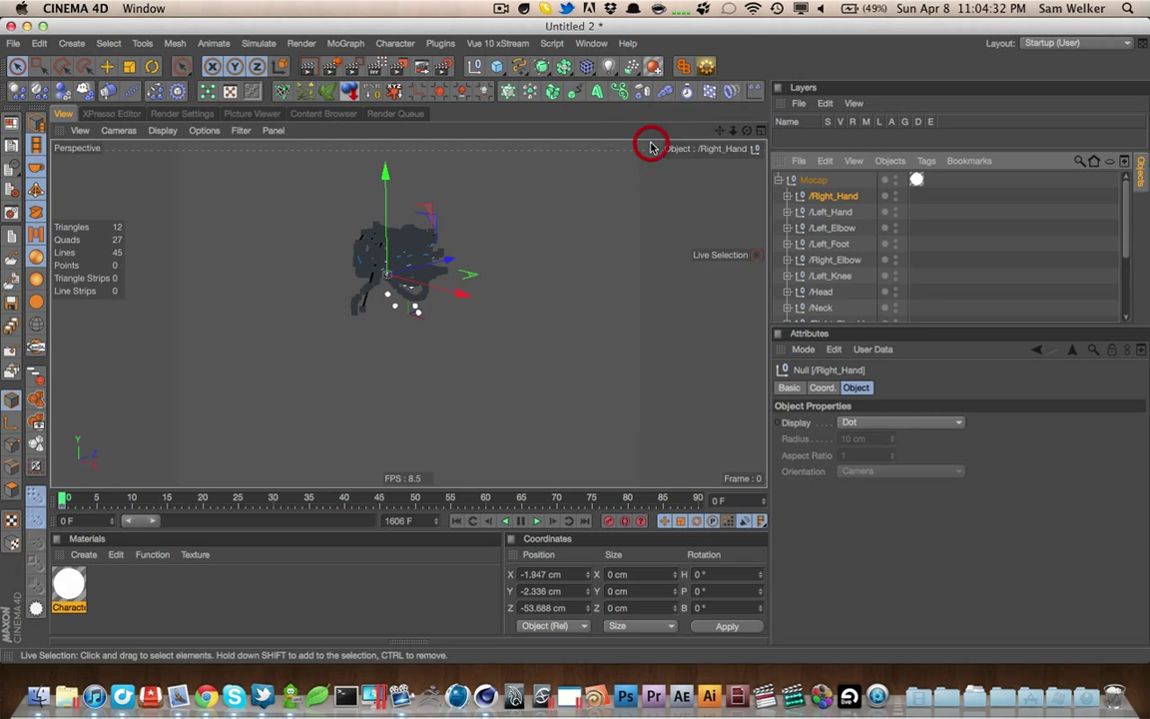
Enable the object filter, expand its Objects category, and enlarge the object list area to show more of the hierarchy
left_click(798, 166)
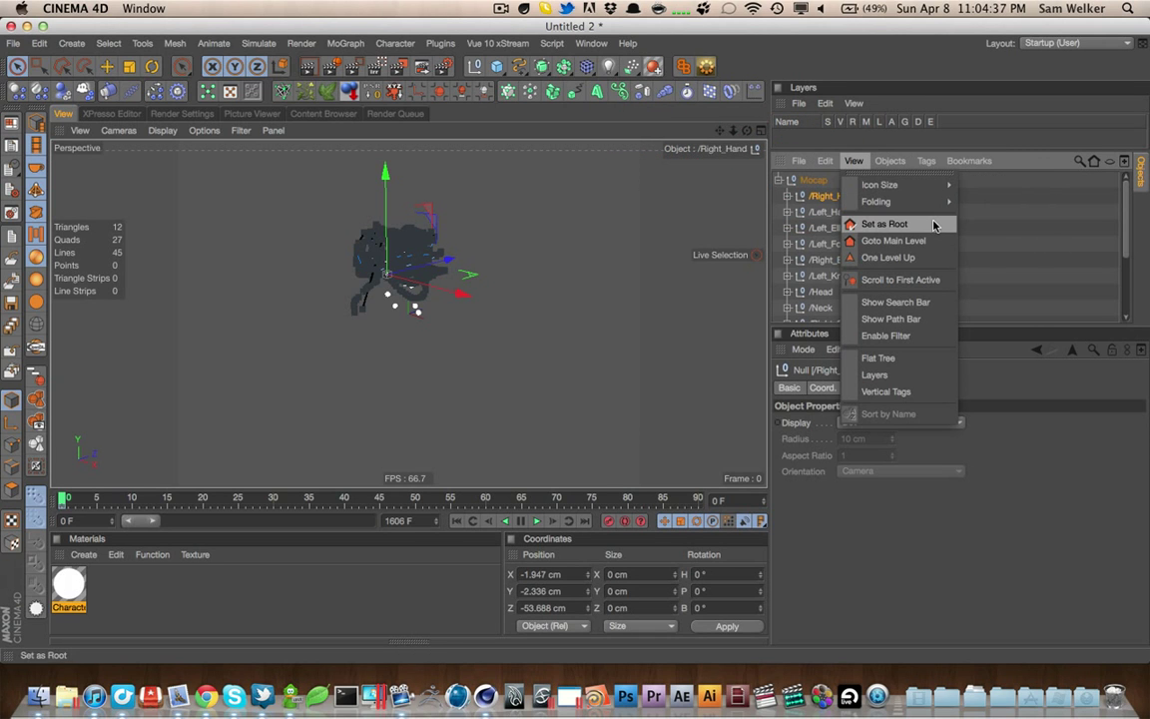
left_click(918, 335)
left_click(784, 182)
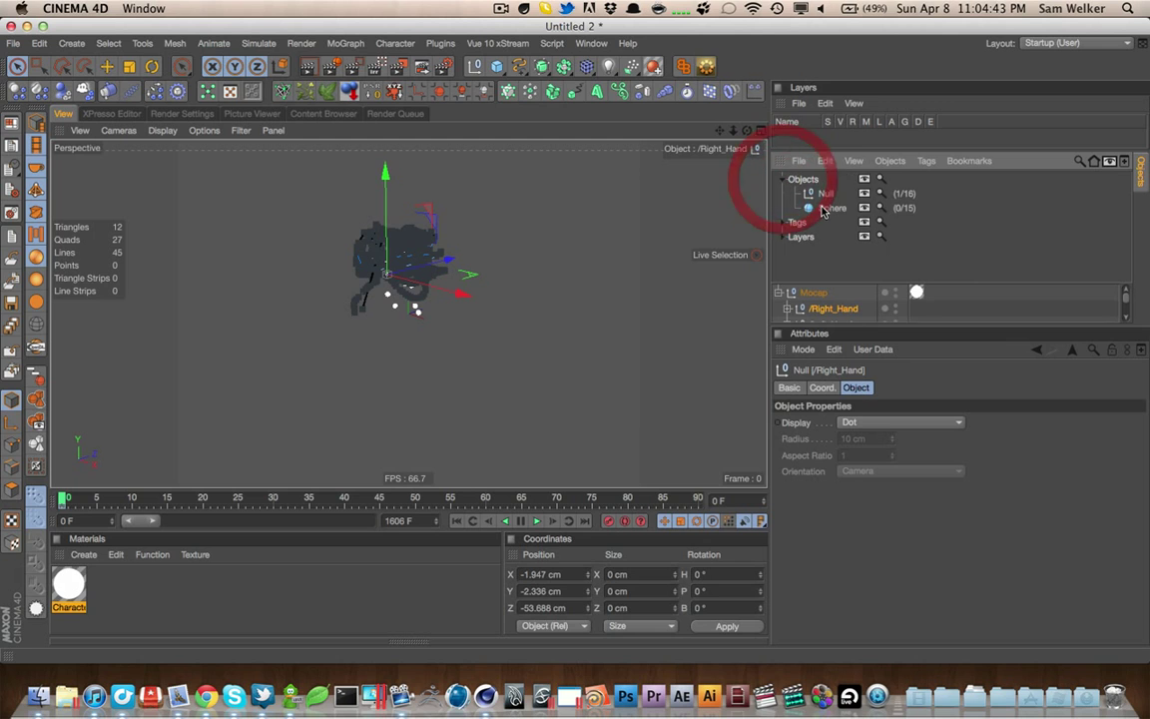
left_click(880, 208)
left_click(880, 208)
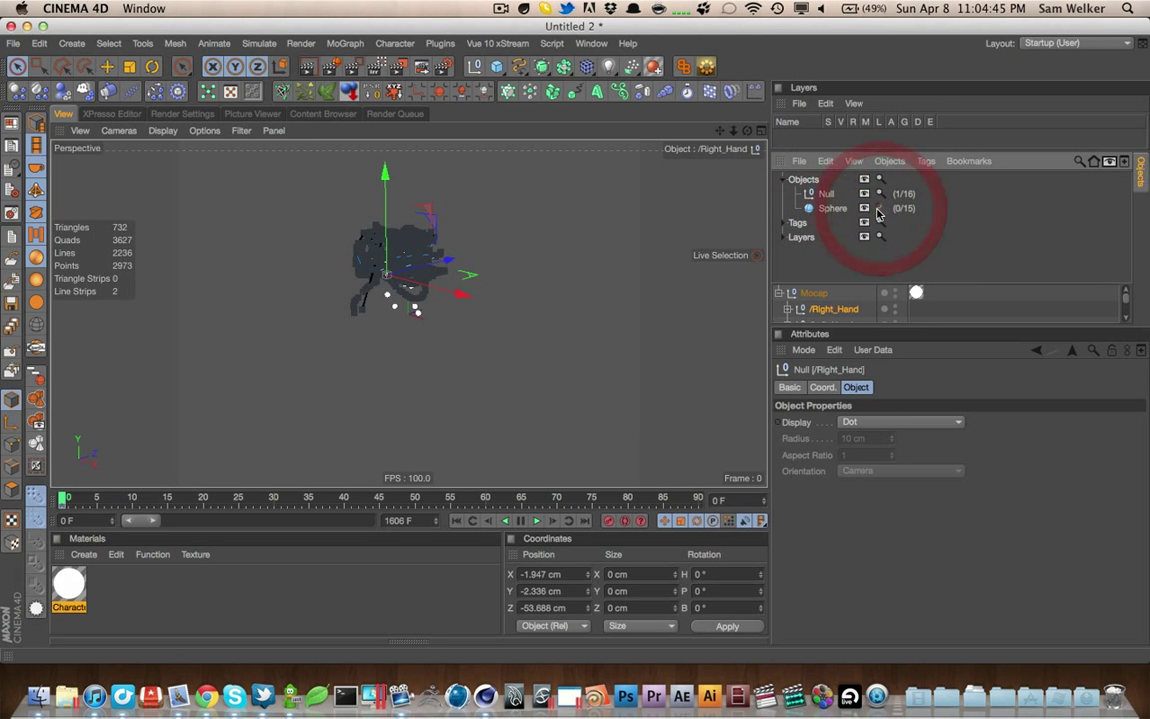
left_click(866, 206)
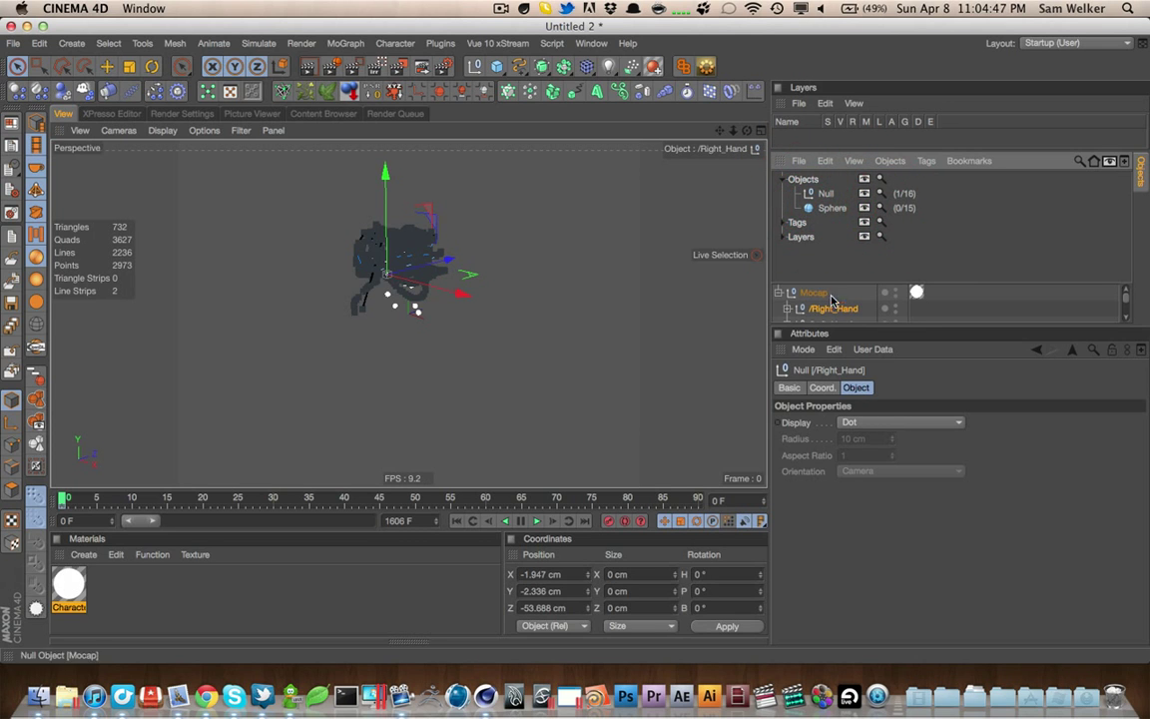
left_click_drag(843, 326, 843, 450)
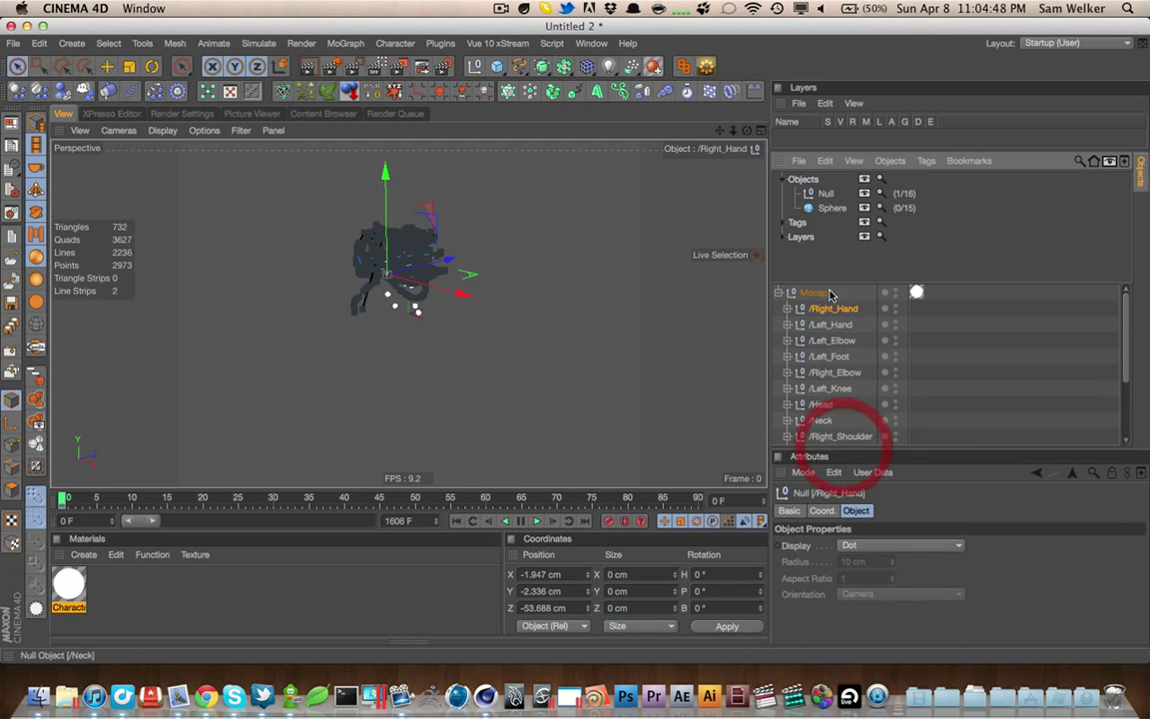
Select every Sphere through the filter and unfold the whole Mocap hierarchy
right_click(813, 207)
left_click(816, 222)
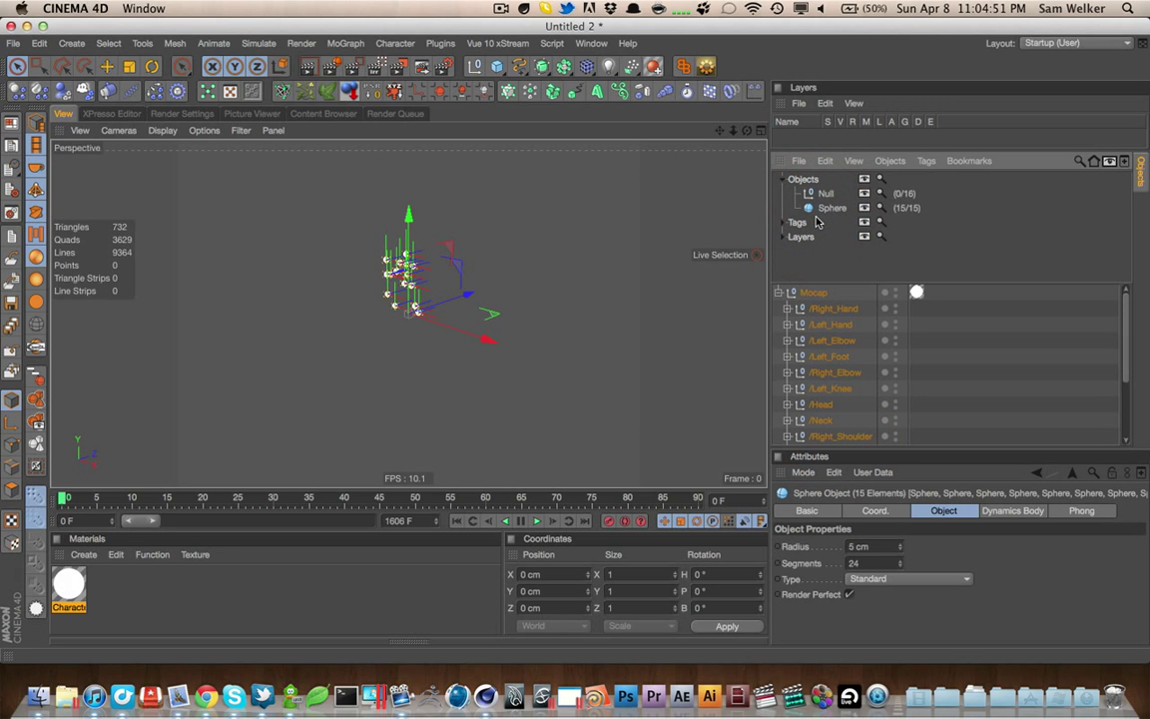
right_click(795, 309)
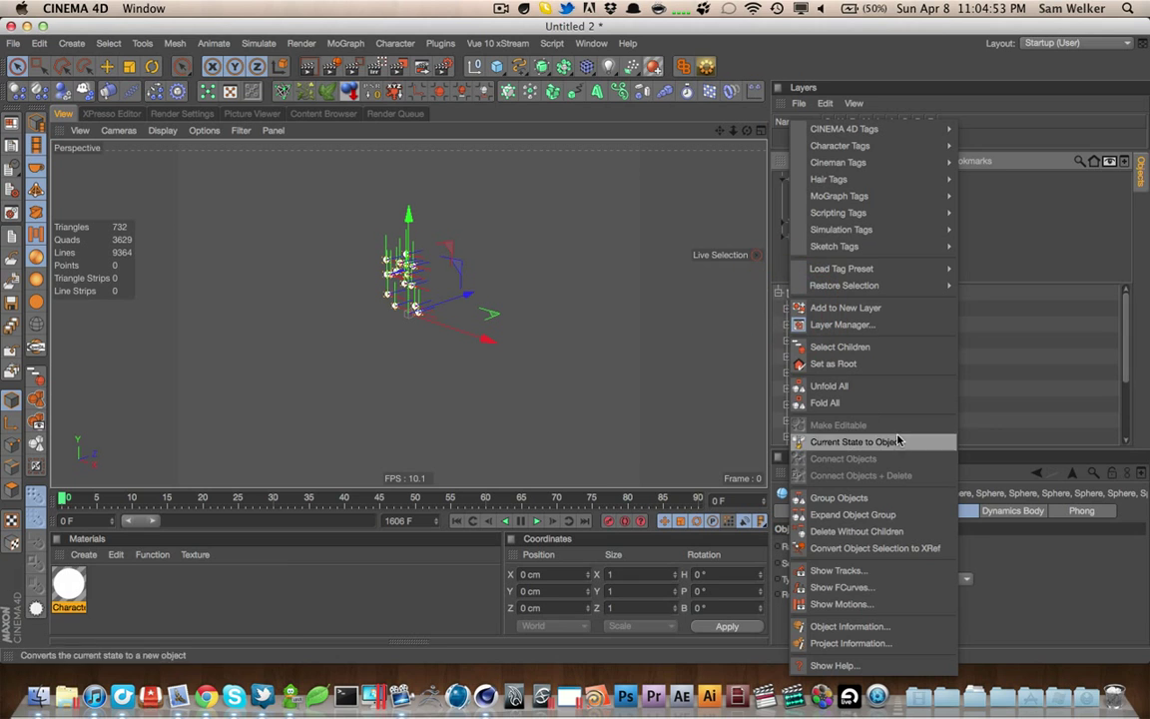
left_click(864, 386)
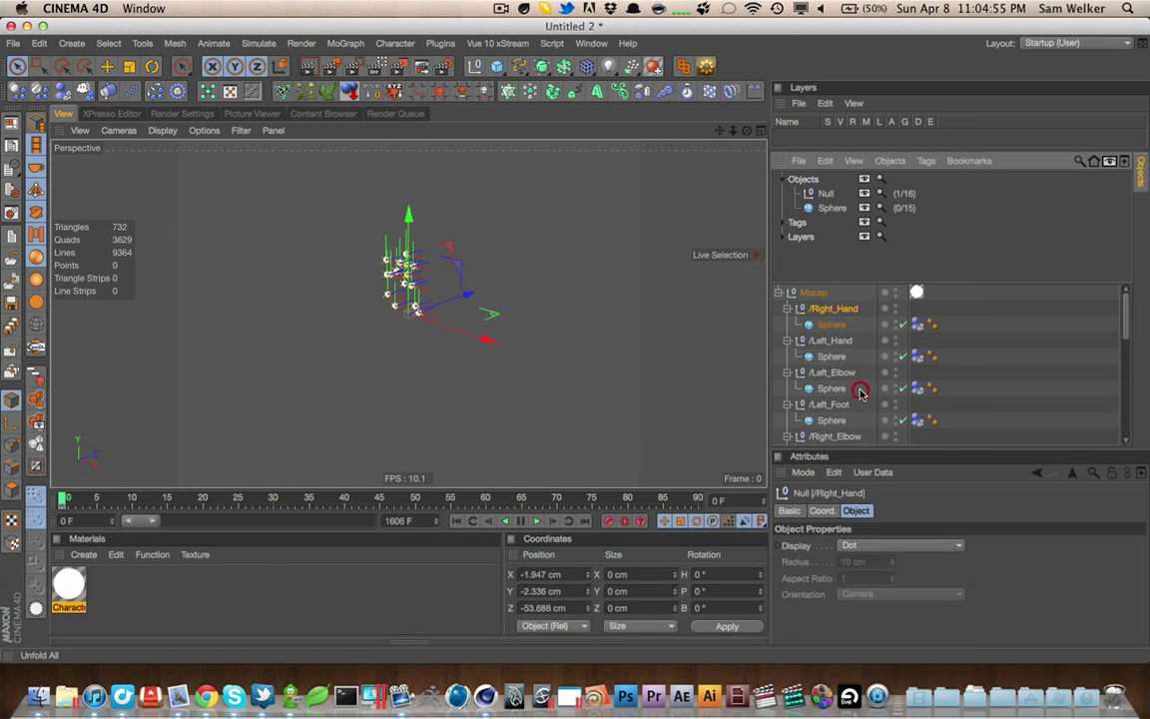
Select all the spheres through the filter, group them under a null, delete that group, and turn the object filter off
left_click(831, 207)
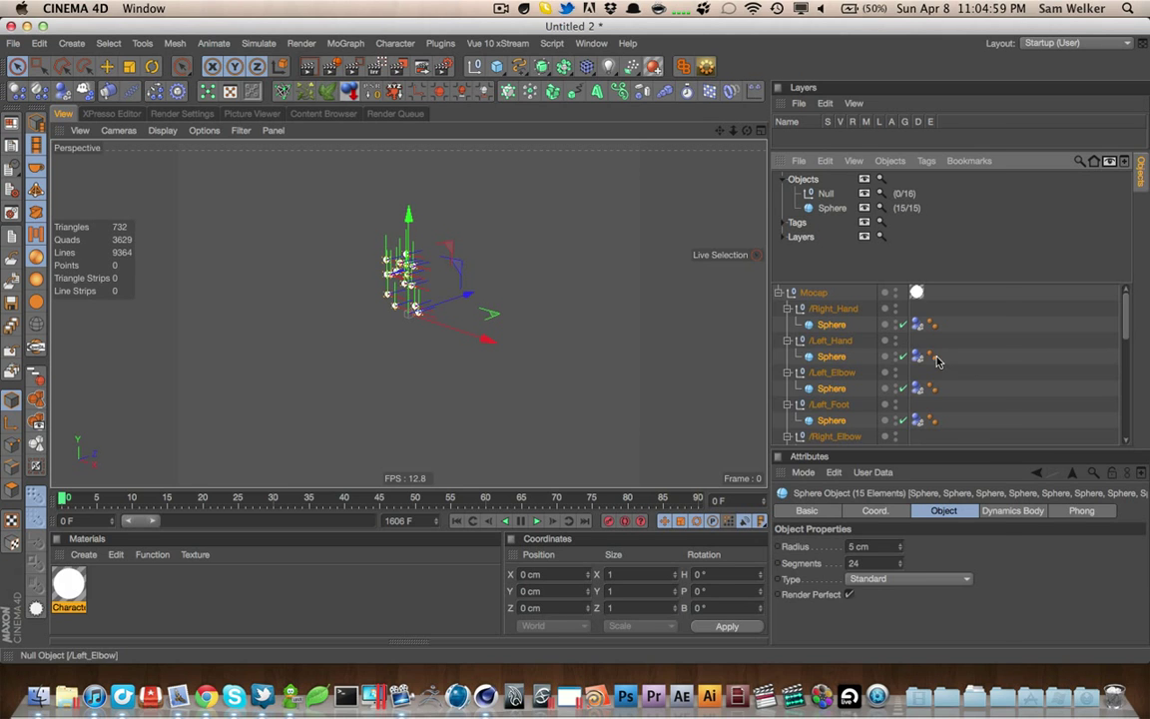
right_click(843, 324)
left_click(826, 328)
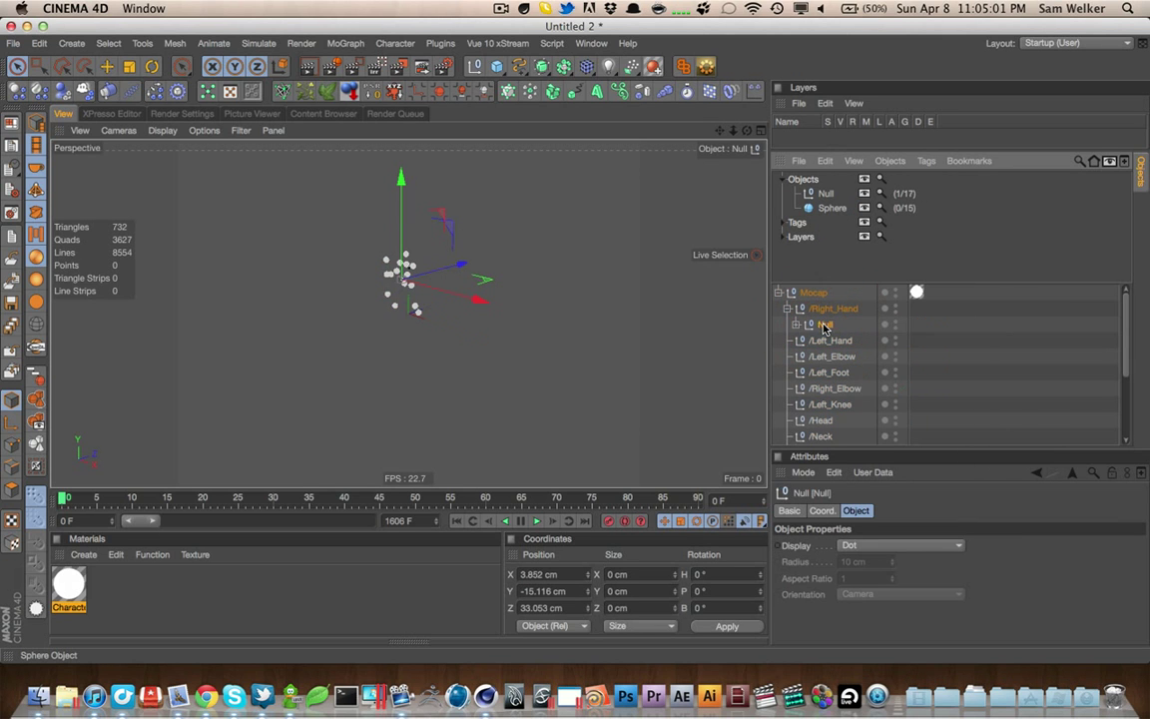
left_click(819, 326)
key("Delete")
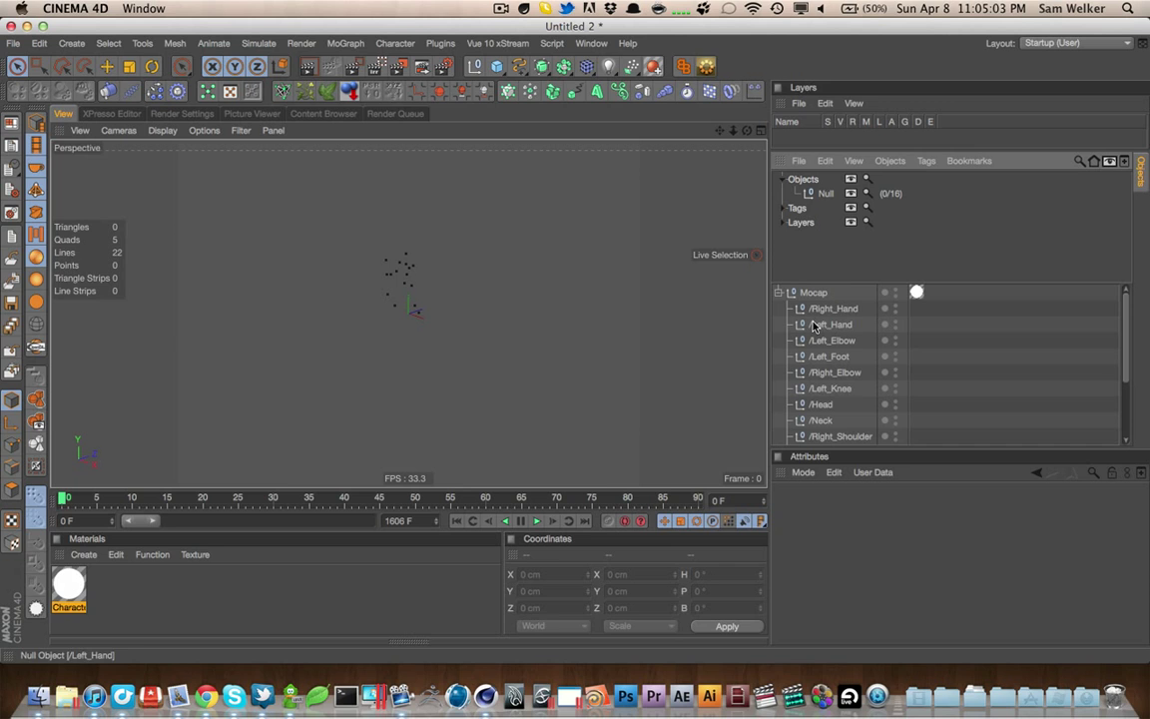
left_click(799, 162)
mouse_move(853, 161)
left_click(877, 336)
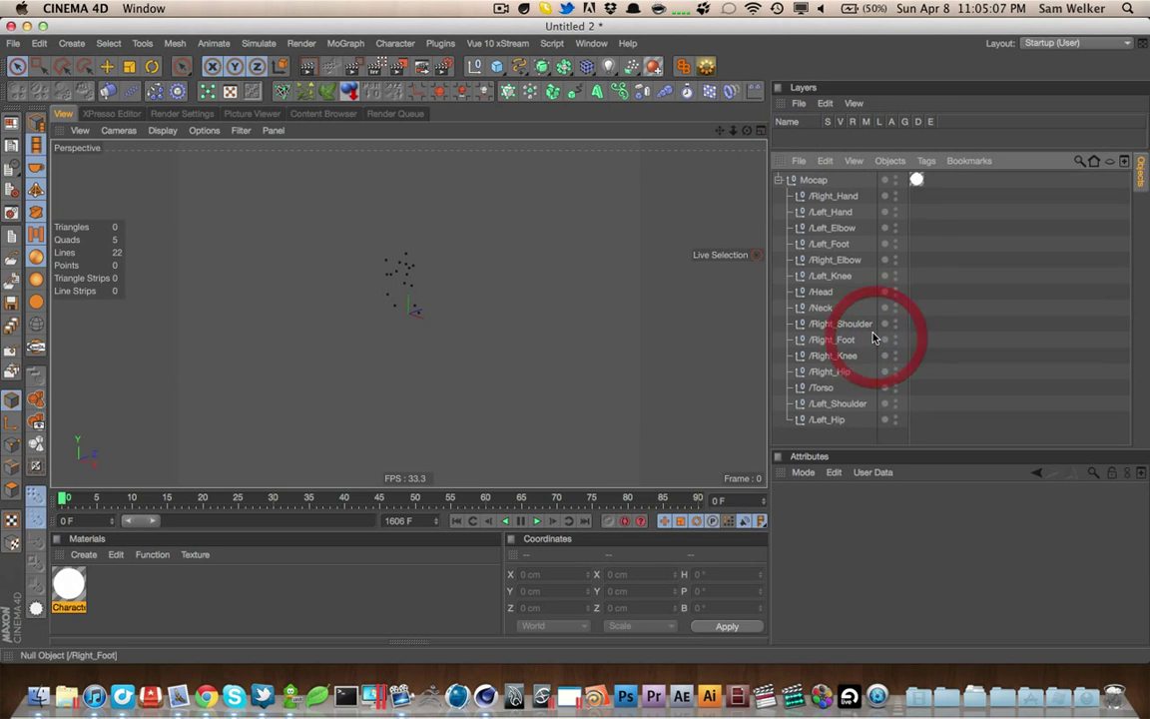
Delete the Mocap parent null without deleting its child body-part nulls
left_click(923, 246)
left_click(815, 181)
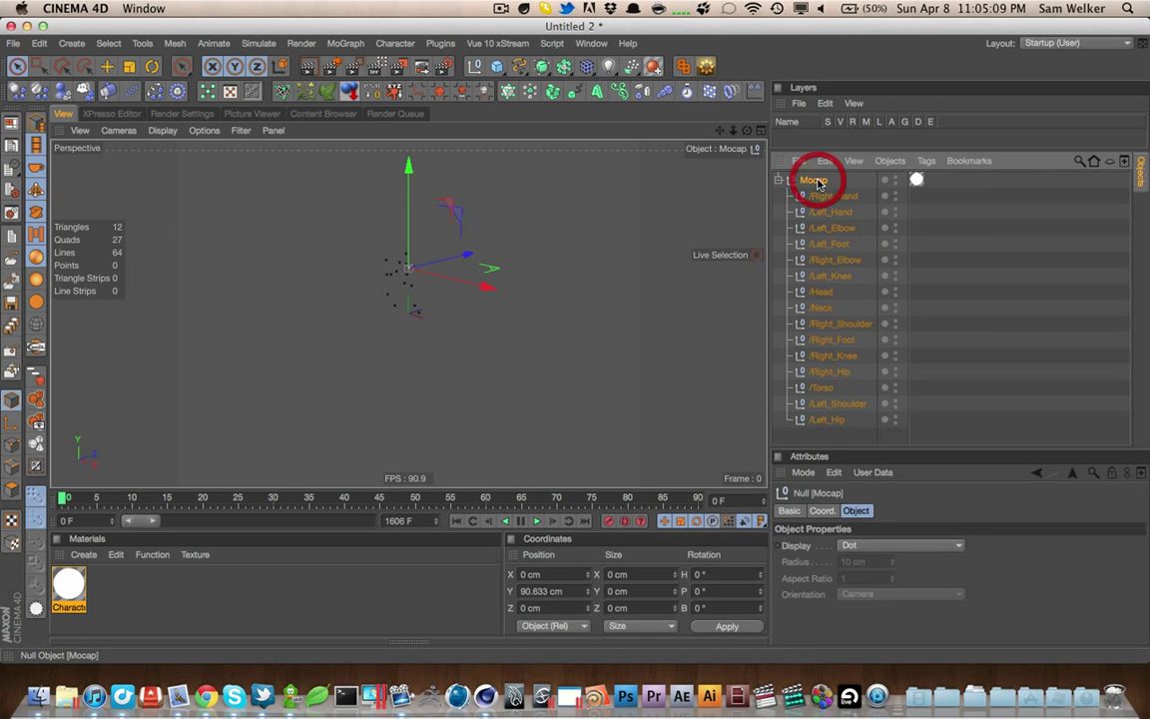
right_click(816, 182)
left_click(903, 531)
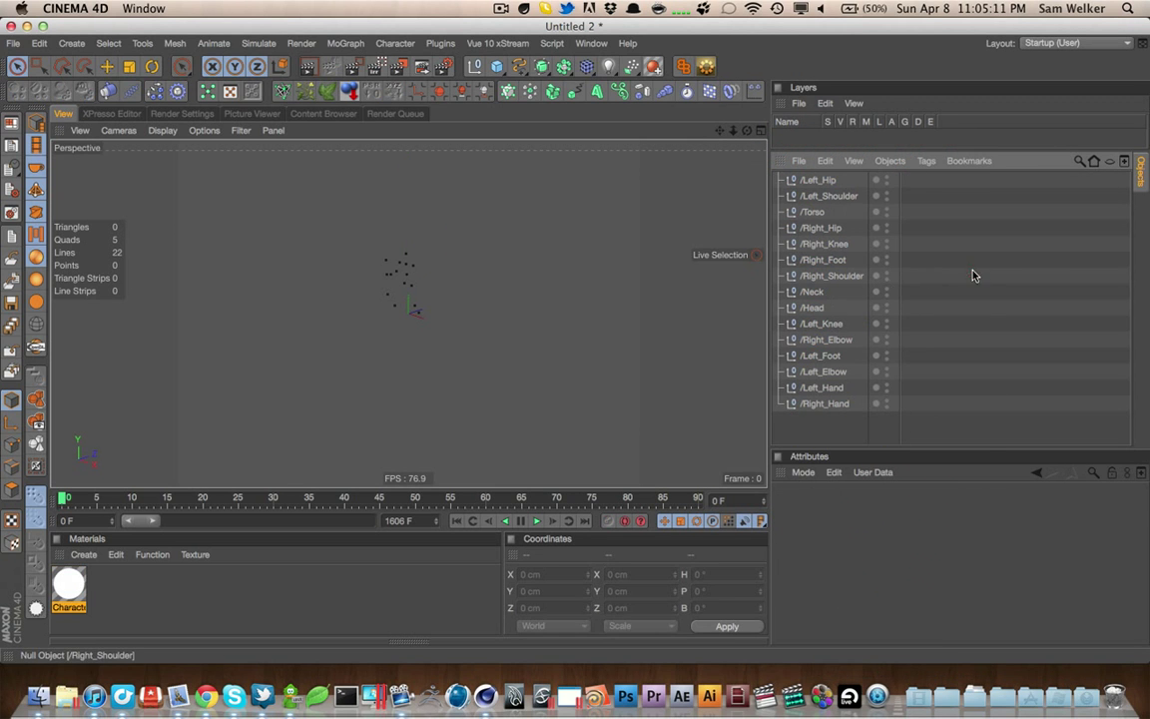
key("super+s")
left_click(698, 404)
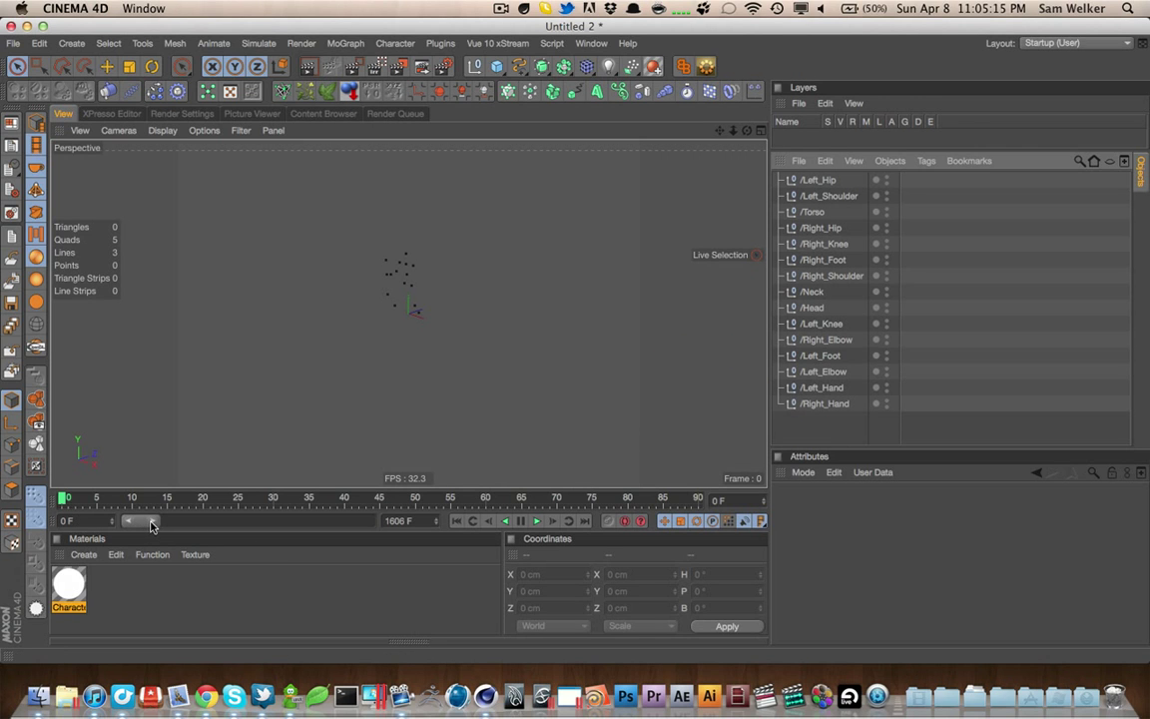
Extend the timeline preview to the full range and set the project to start at frame 250 and end at frame 1550
left_click_drag(152, 526, 687, 559)
left_click(101, 522)
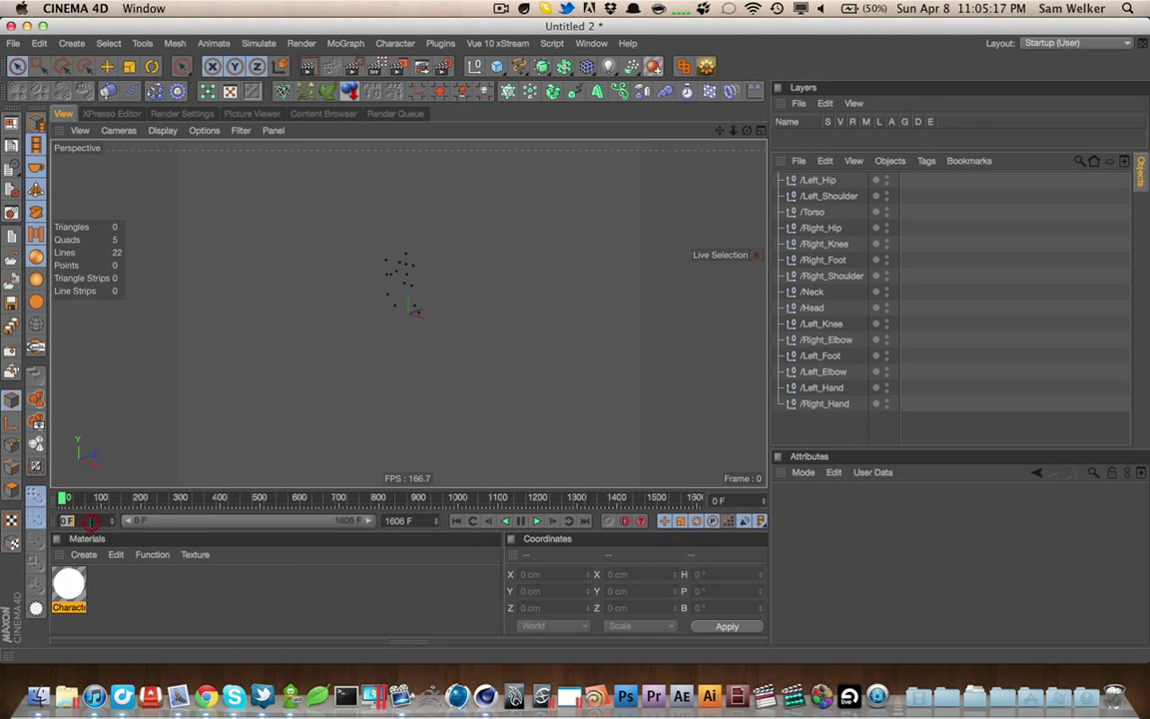
type("250")
key("Return")
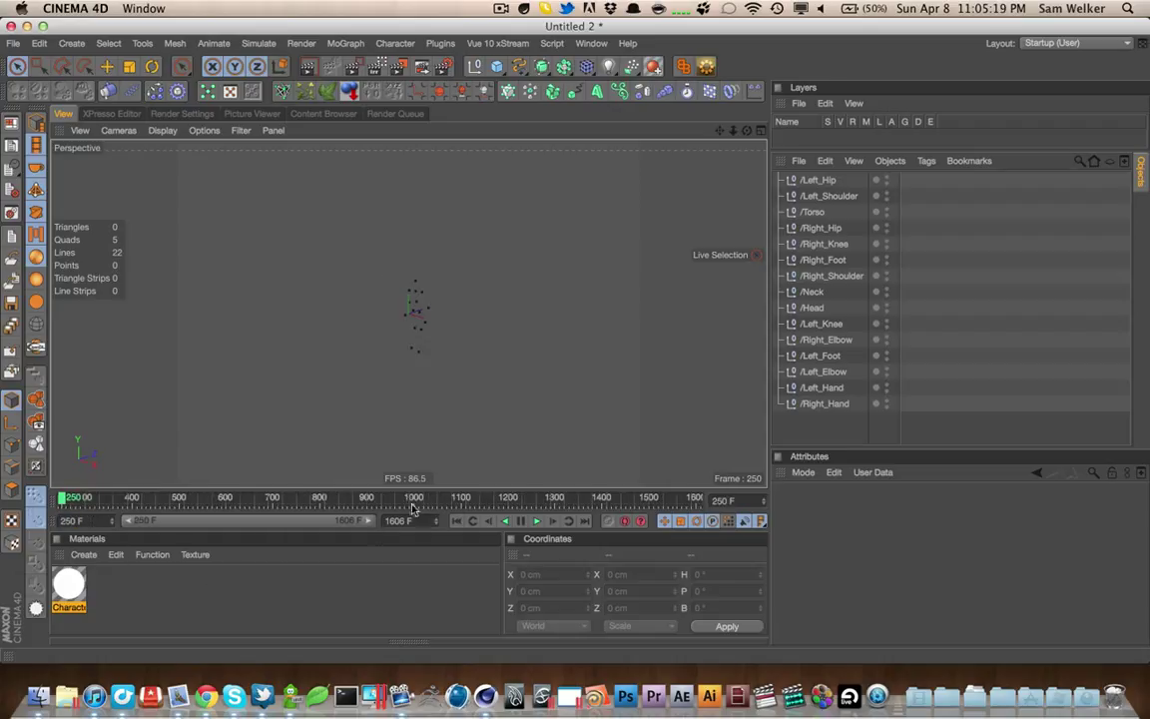
key("Return")
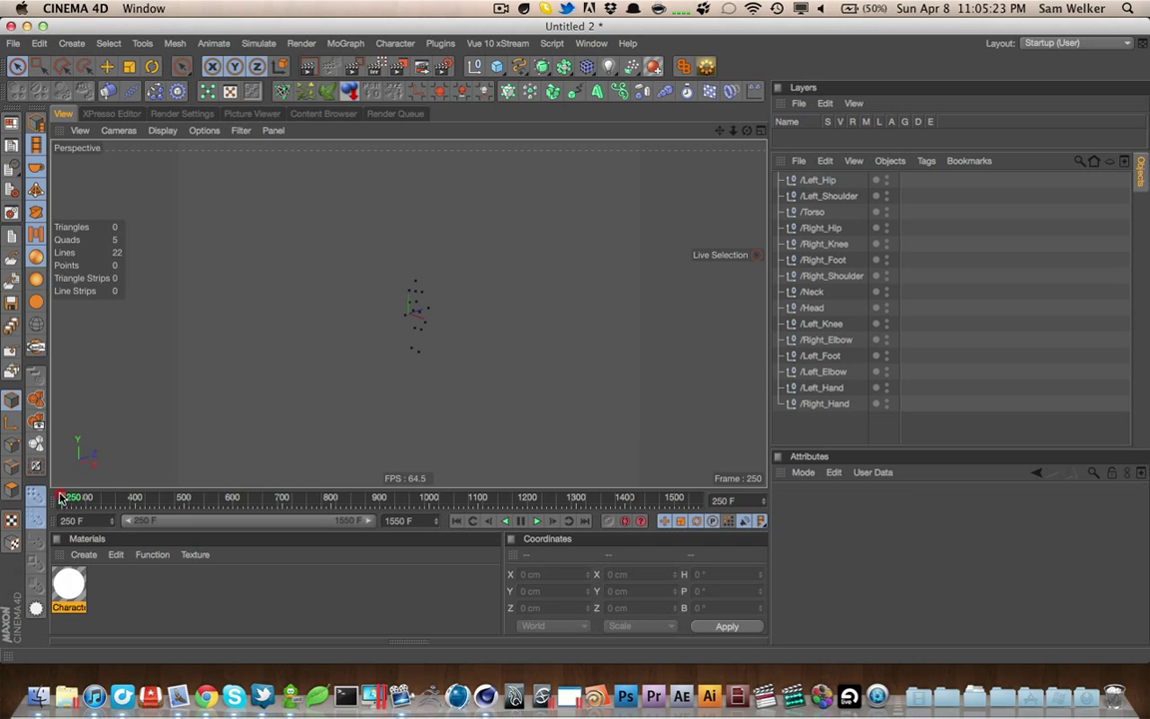
Scrub through the timeline to examine the body-point motion from different angles, stopping at frame 970
left_click_drag(60, 497, 699, 499)
left_click_drag(528, 346, 452, 332, "alt")
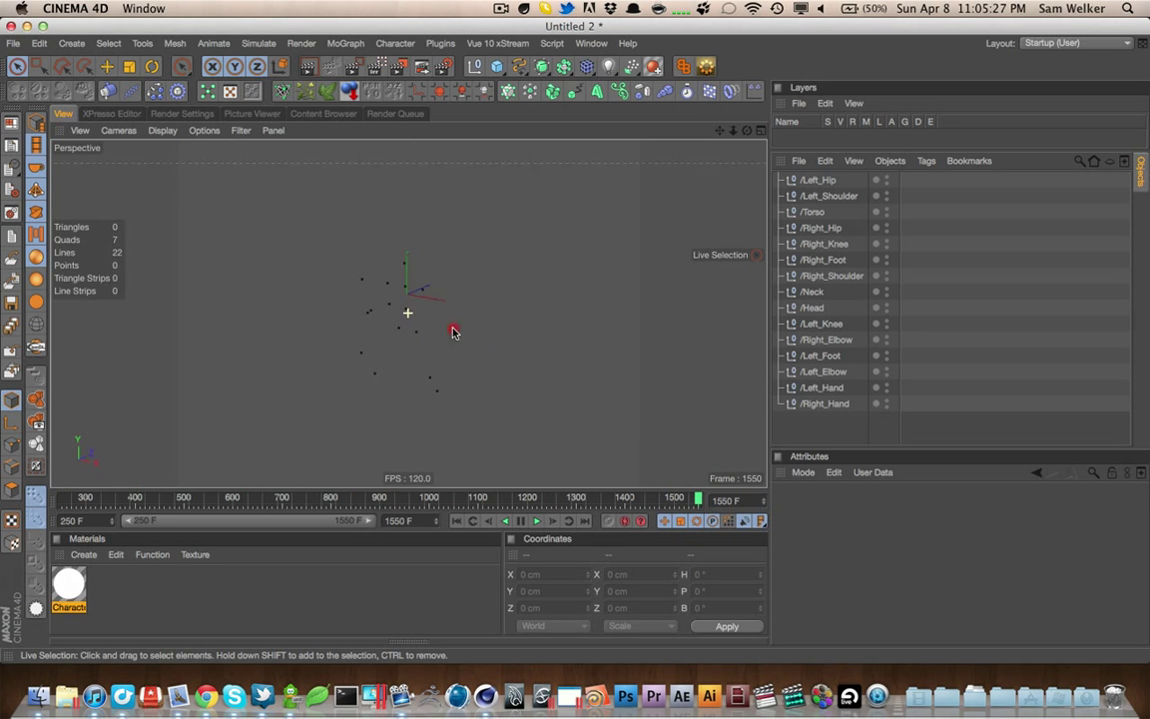
left_click_drag(159, 499, 424, 499)
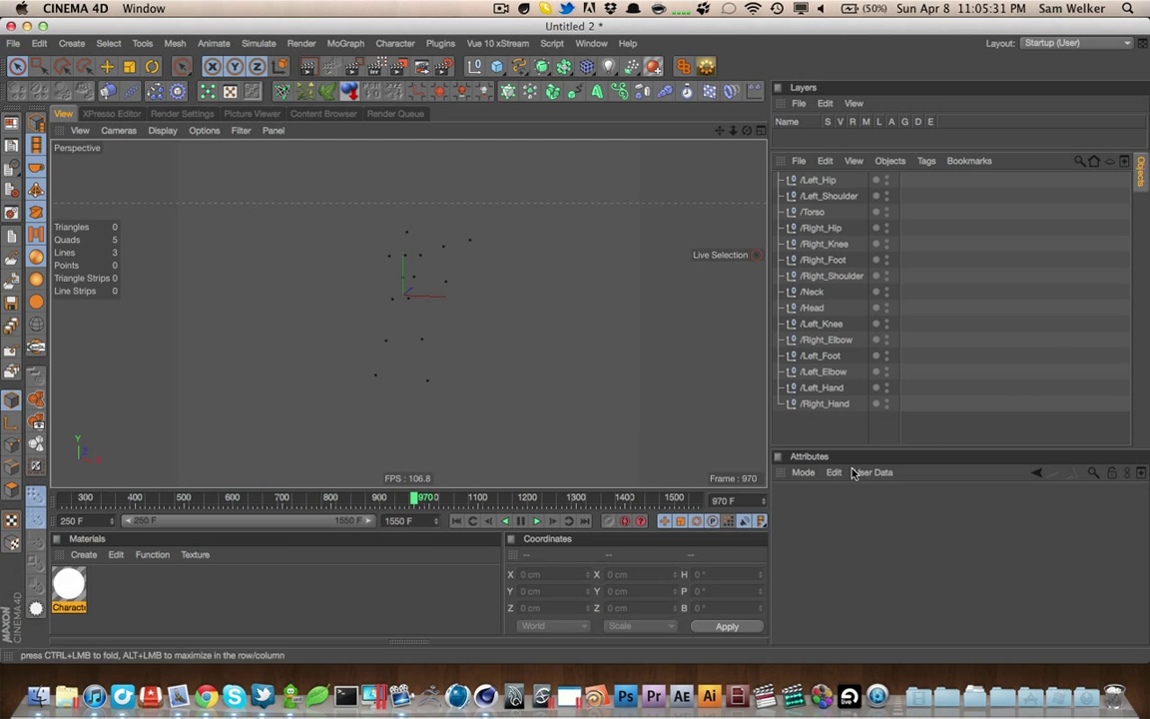
Group all the body-part nulls under one null and rename it Mocap
left_click_drag(849, 420, 813, 144)
key("alt+g")
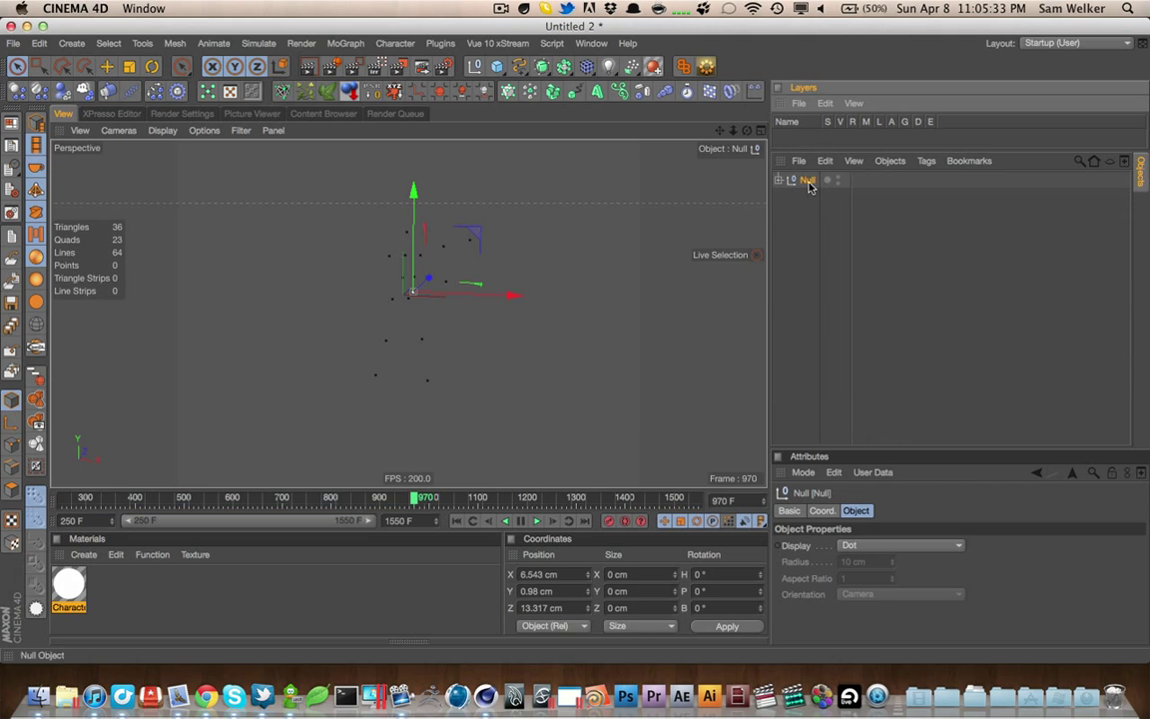
double_click(815, 180)
type("c")
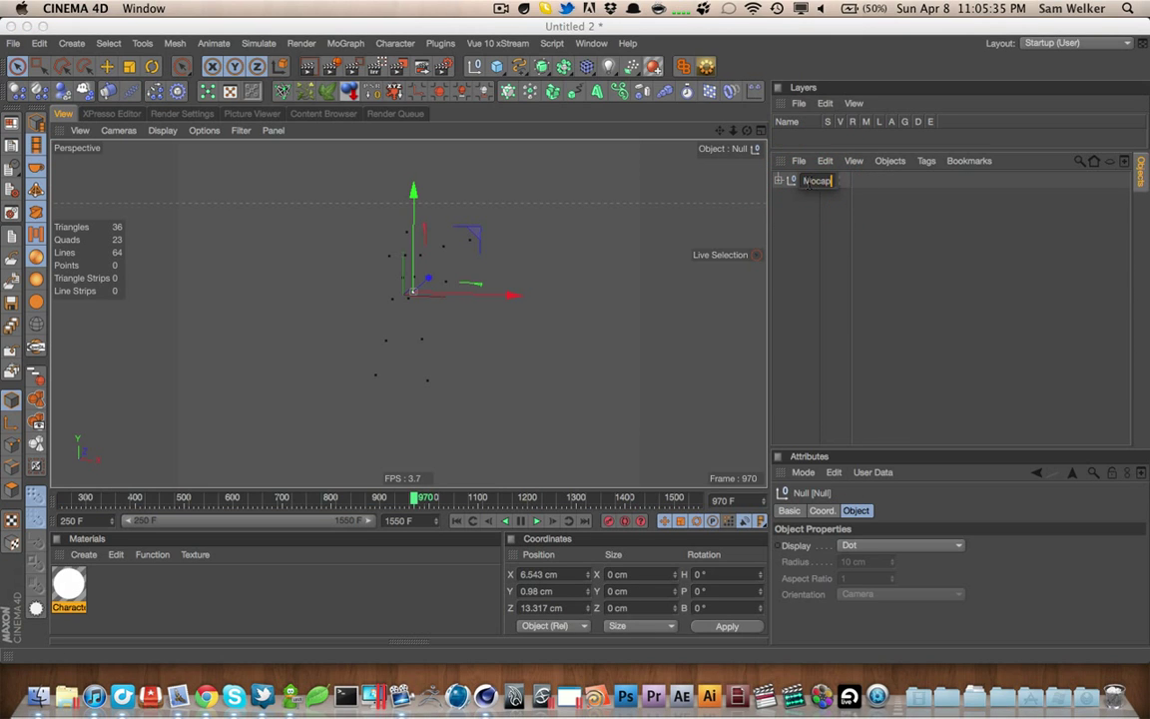
type("ap")
key("Return")
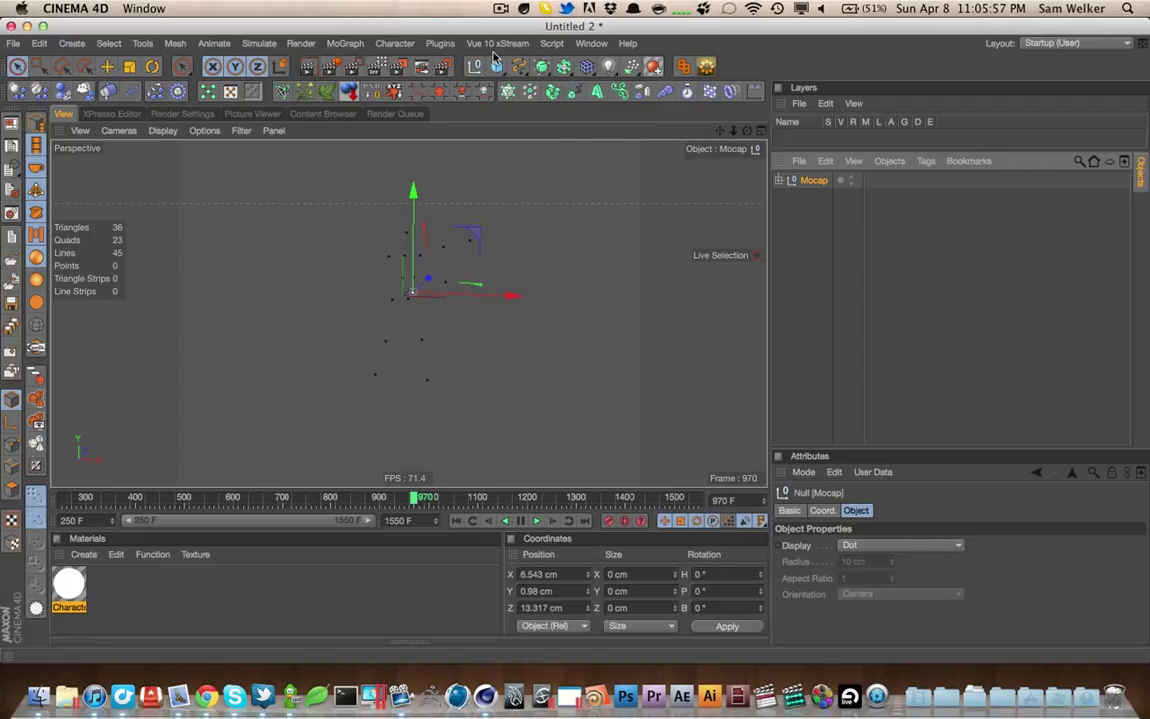
left_click(449, 44)
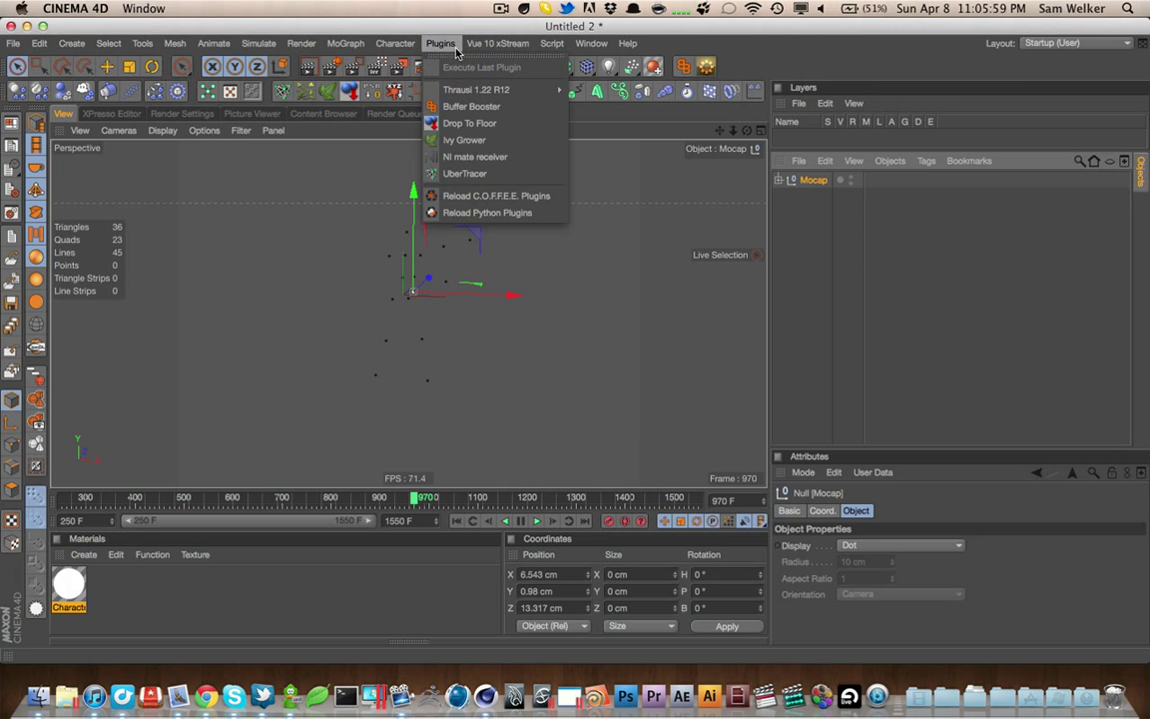
mouse_move(557, 44)
left_click(867, 236)
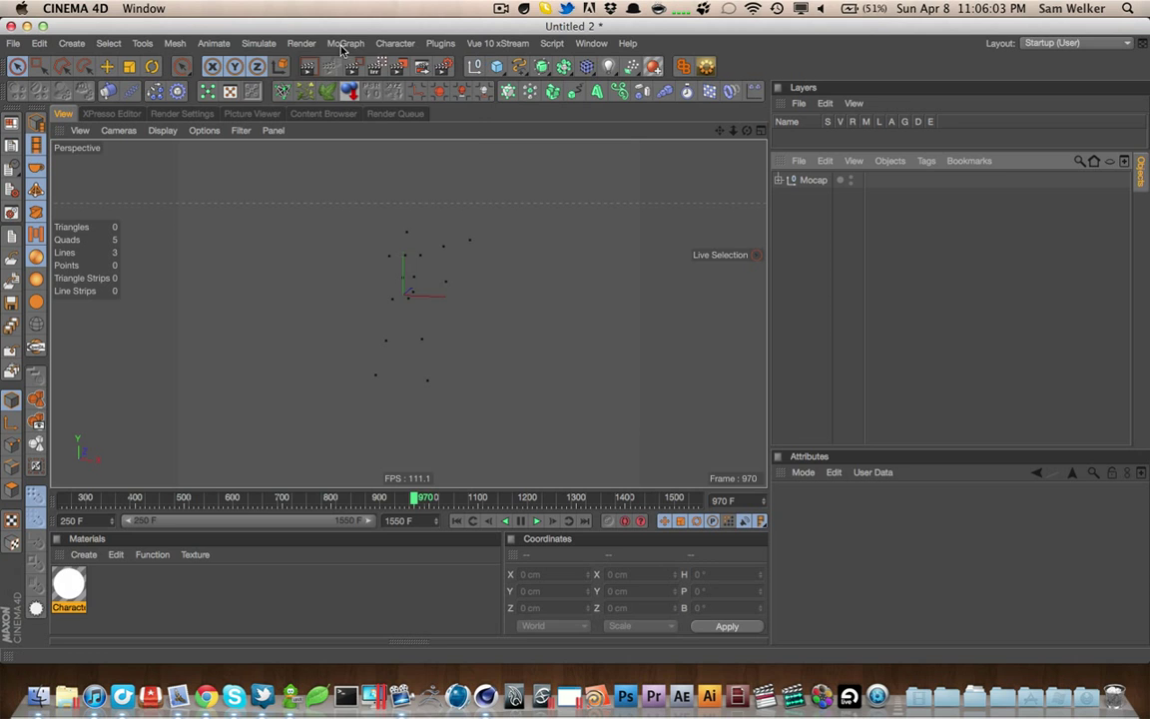
Dock the Character commands as a palette beside the viewport and add a Joint object to the scene
left_click(394, 43)
left_click(397, 47)
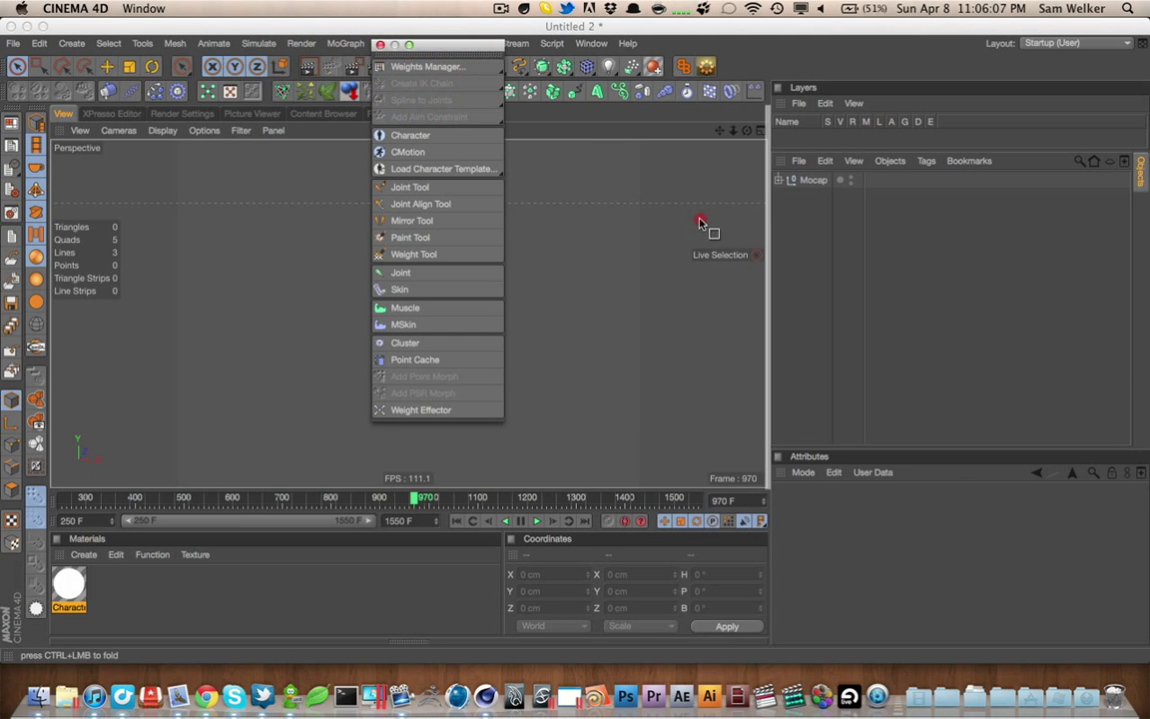
left_click_drag(752, 217, 749, 211)
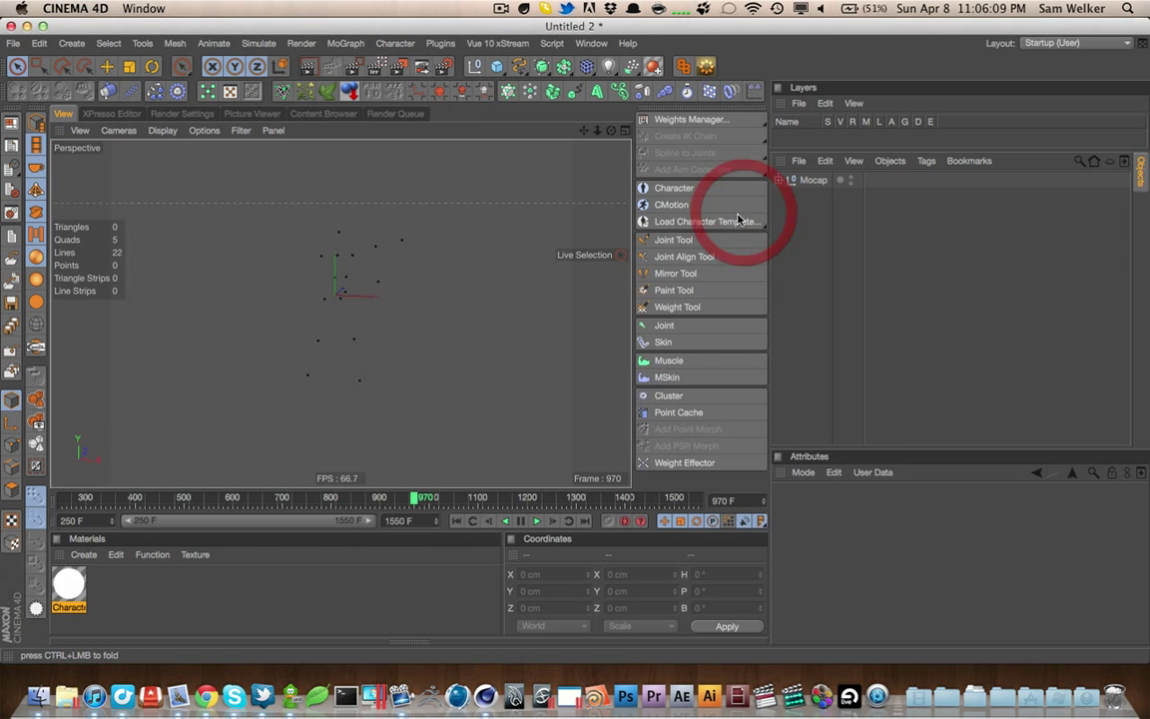
left_click(665, 326)
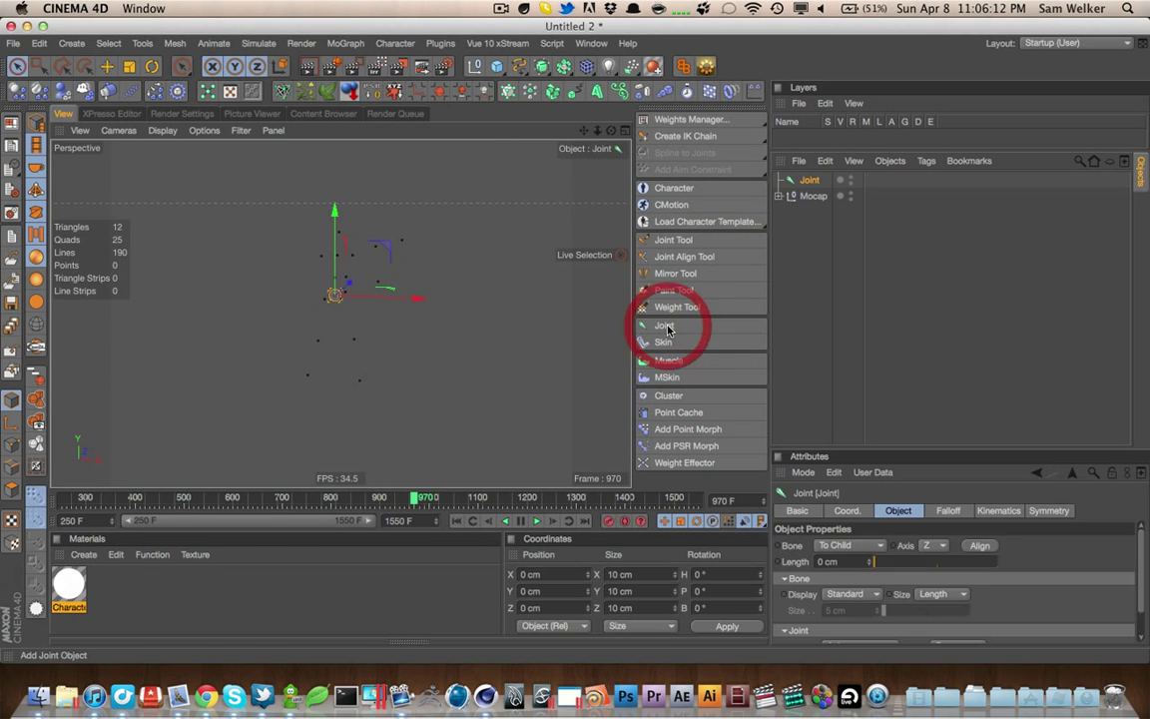
Undock and close the Character palette, and select the Joint object in the hierarchy
right_click(658, 118)
left_click(668, 117)
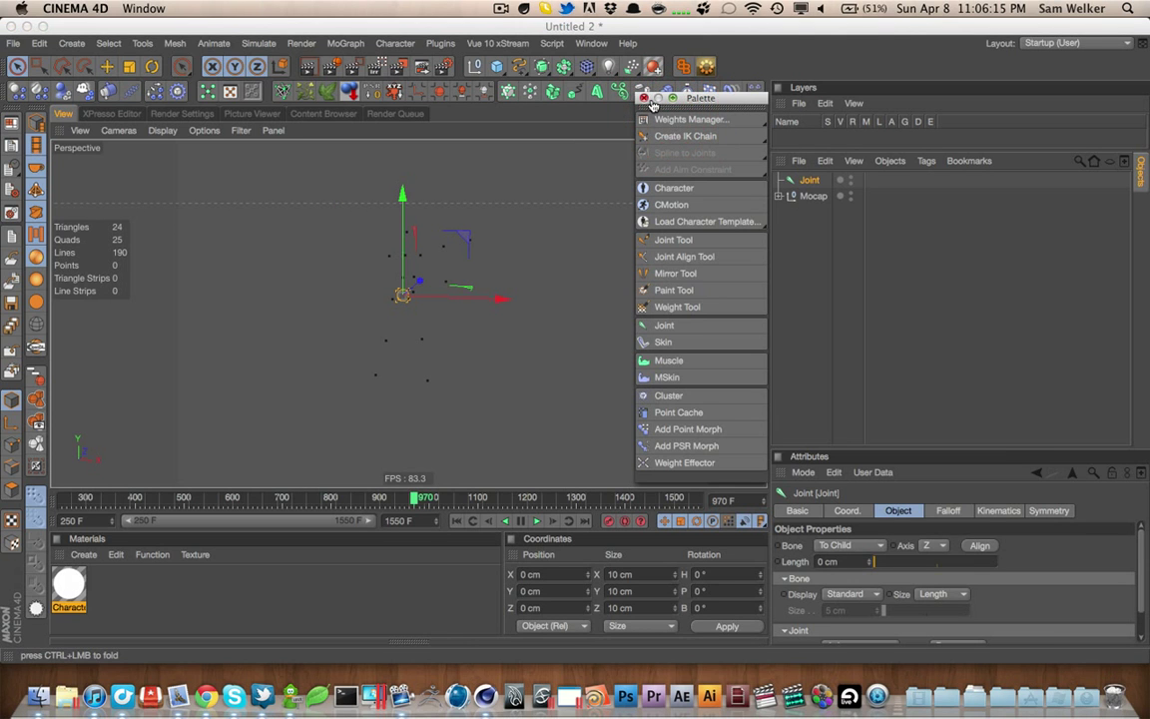
left_click(644, 101)
left_click(822, 249)
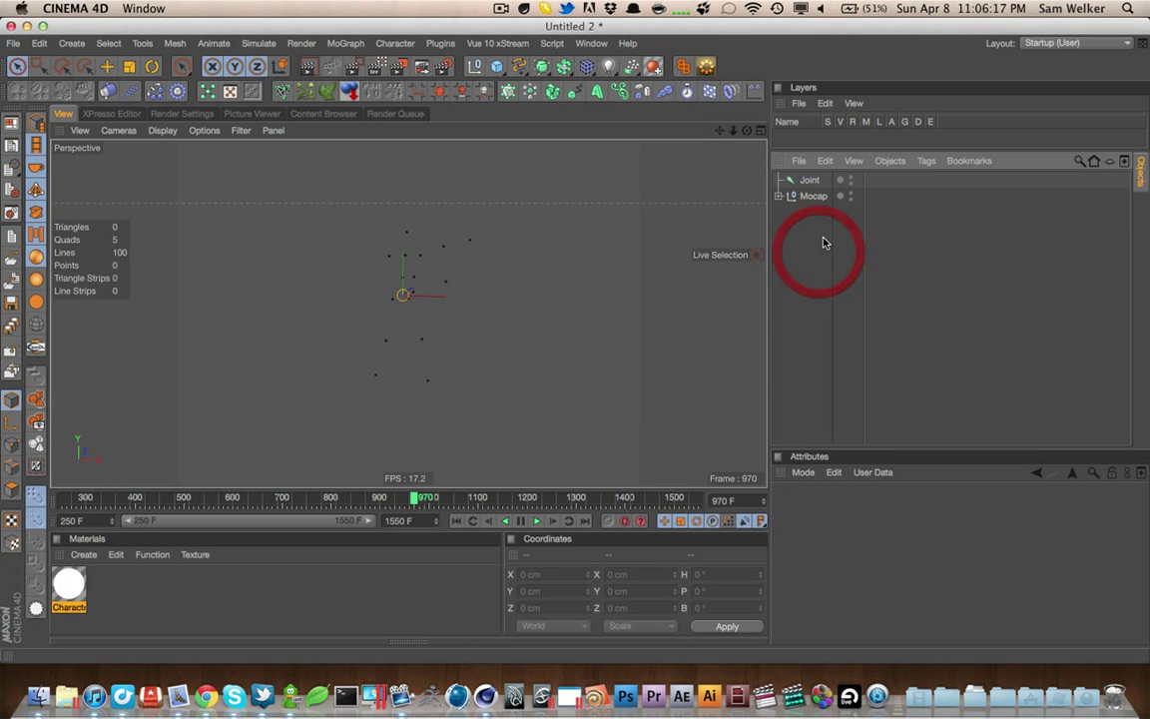
left_click(809, 182)
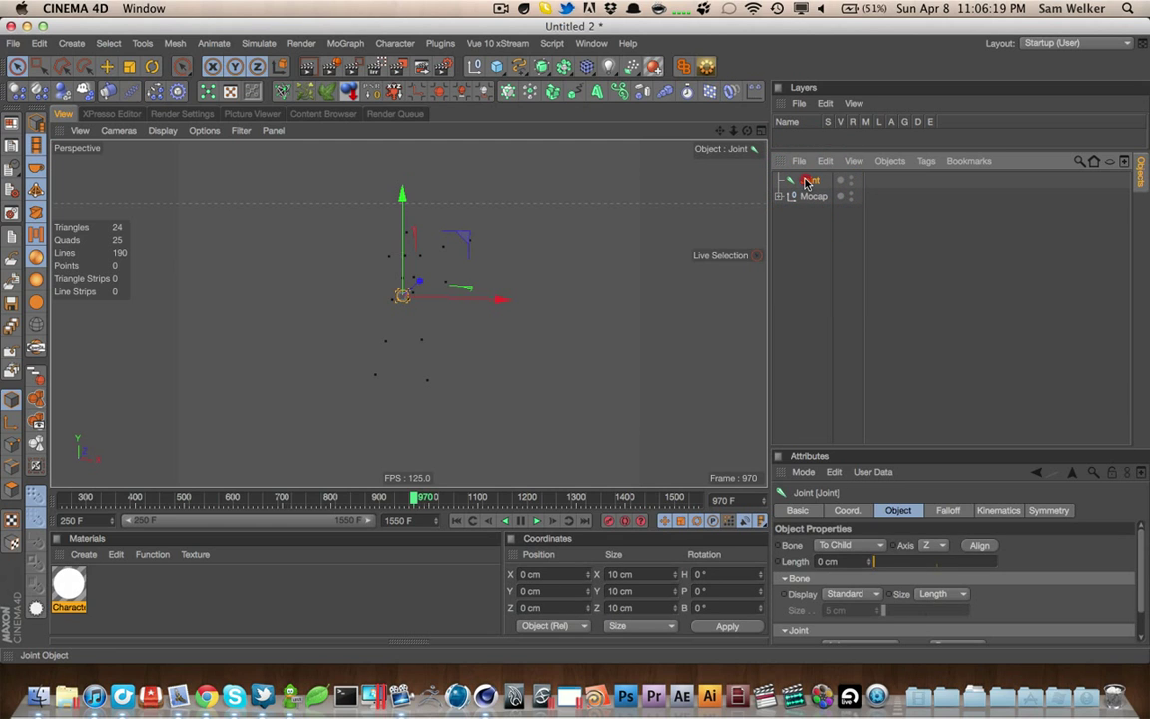
Duplicate the Joint object at the top level of the hierarchy and rename the copy Root
left_click_drag(807, 237, 806, 233, "ctrl")
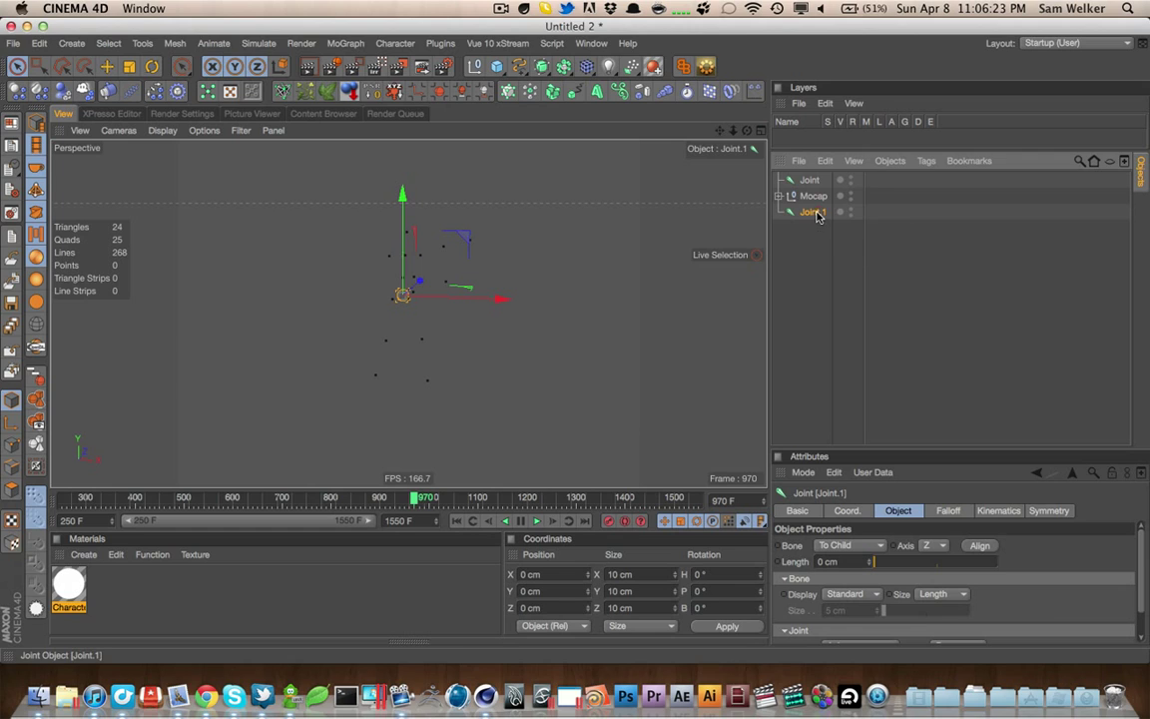
double_click(810, 212)
type("Root")
key("Return")
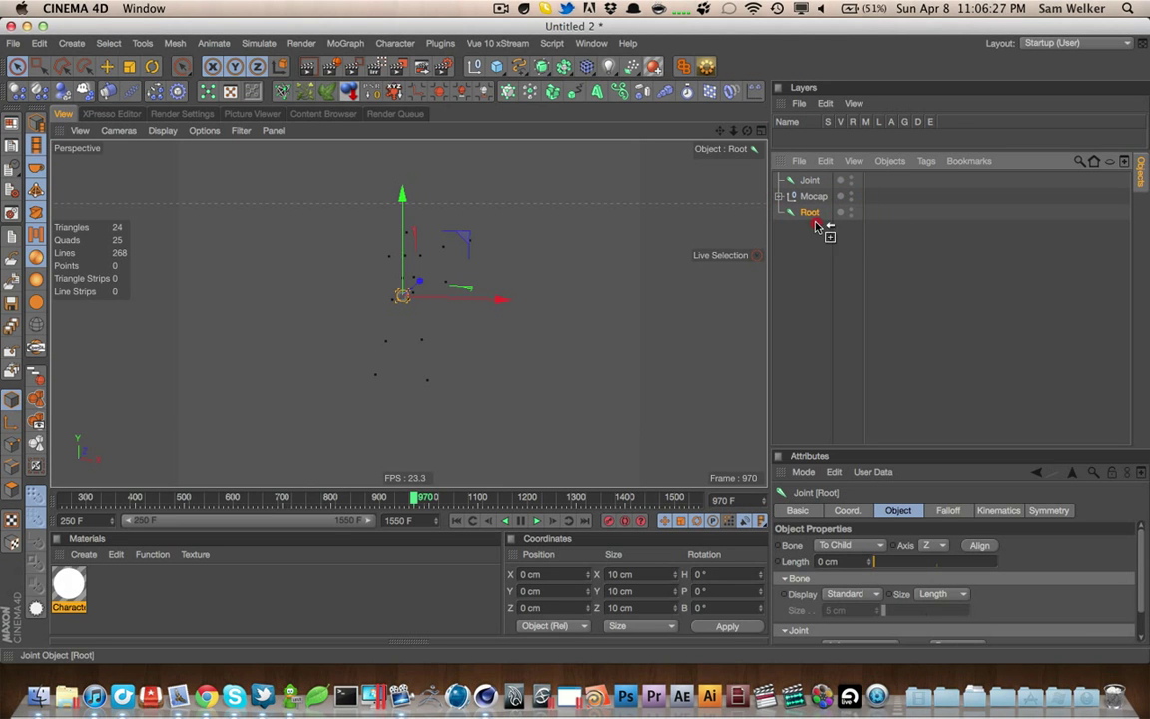
Copy the Root joint as a child of itself and name the new joint Hip_L
left_click_drag(811, 214, 816, 208, "ctrl")
double_click(820, 228)
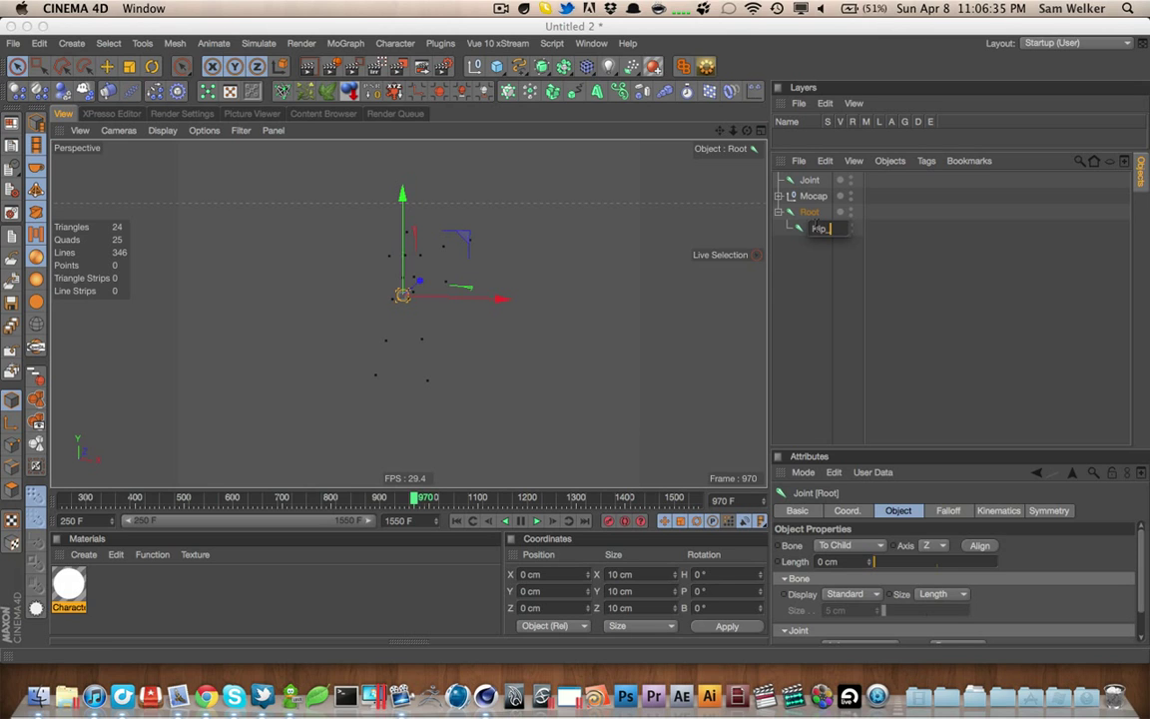
type("Hip_L")
key("Return")
Duplicate Hip_L beside itself under Root and rename the copy Hip_R
left_click_drag(816, 237, 816, 240, "ctrl")
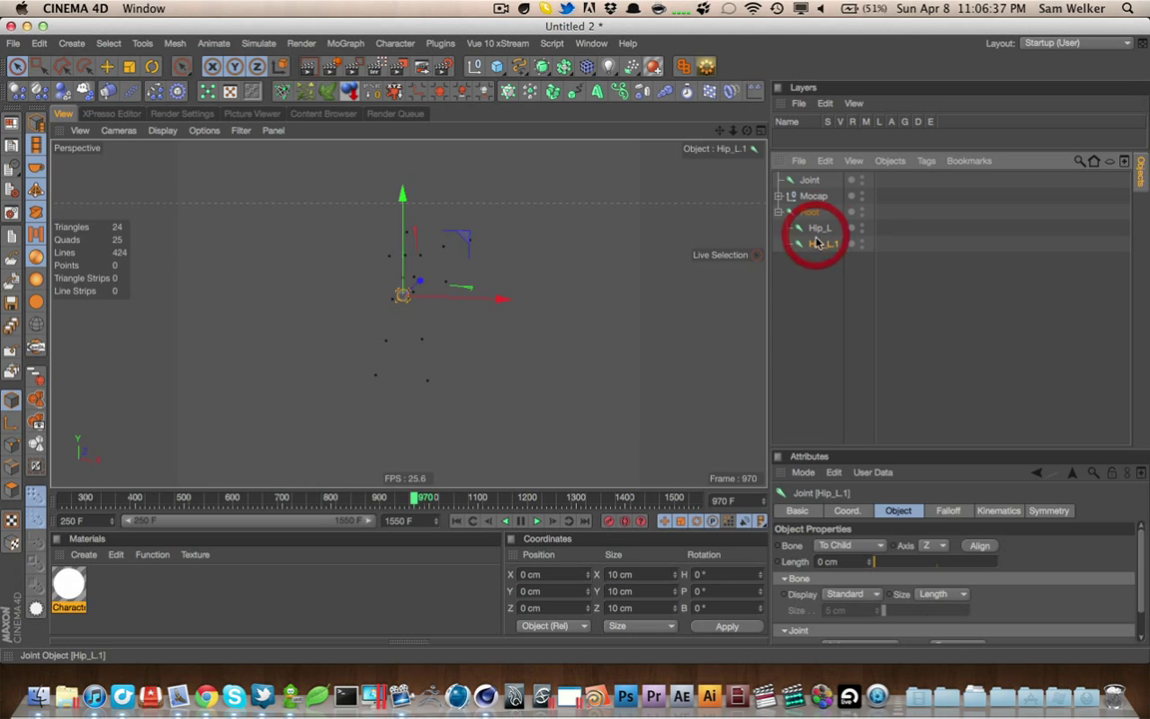
double_click(817, 244)
type("Hi")
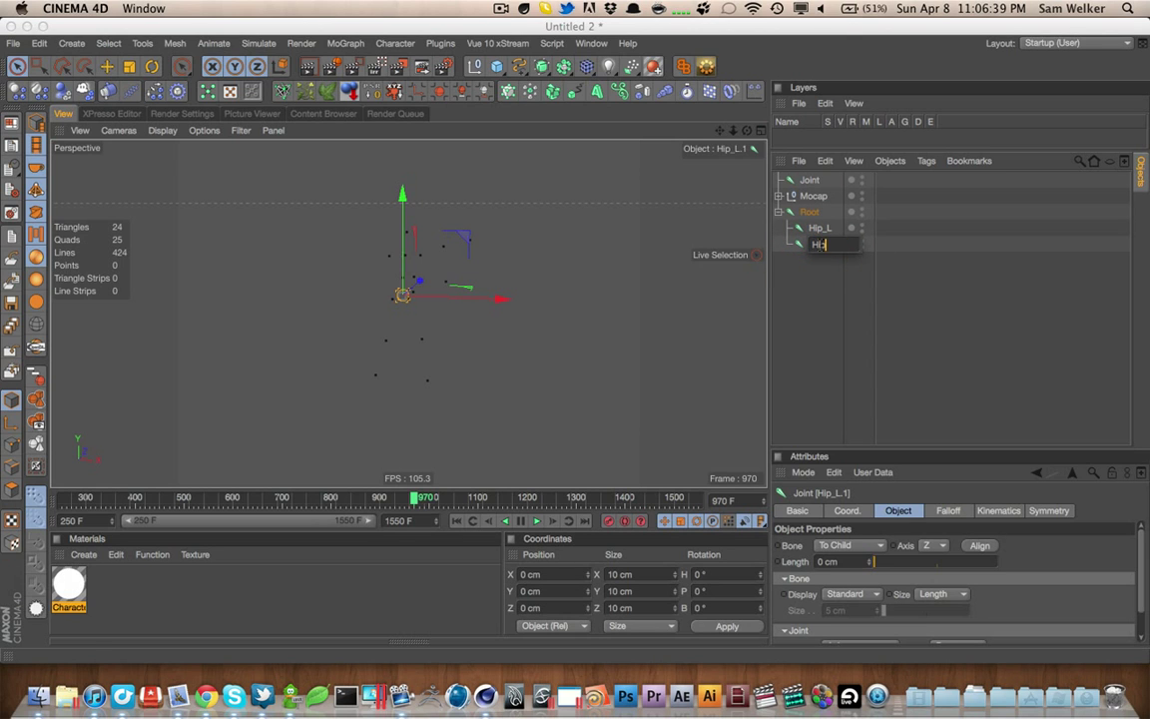
type("p_R")
key("Return")
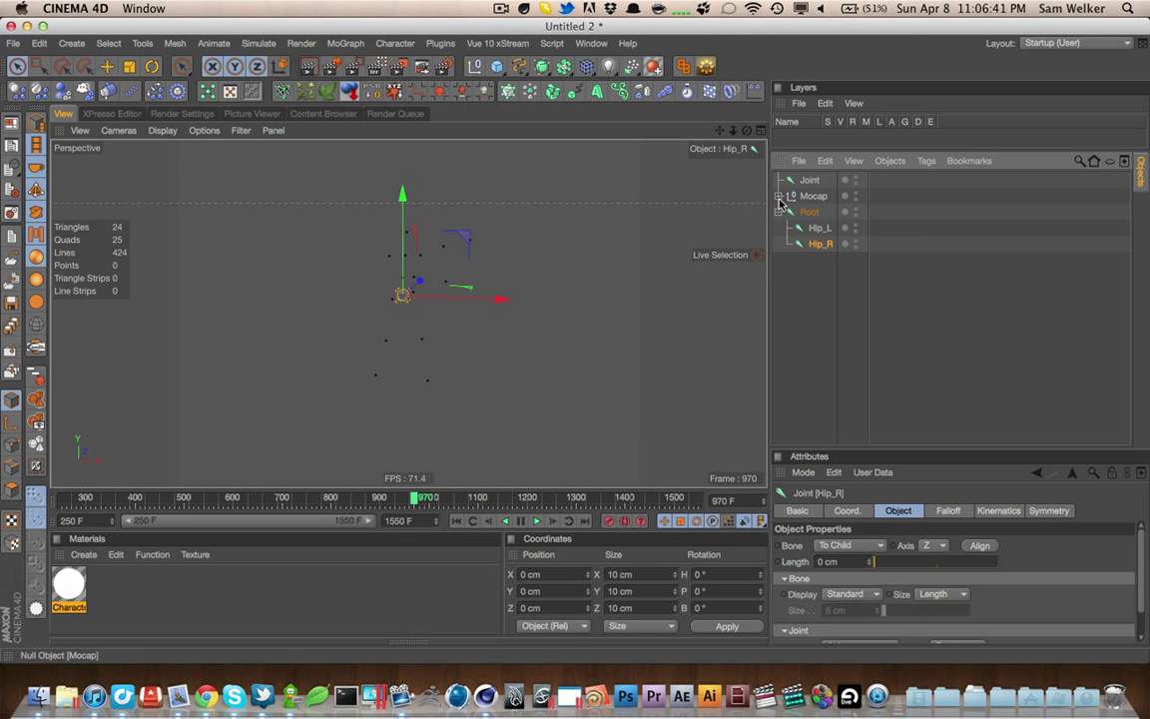
left_click(779, 196)
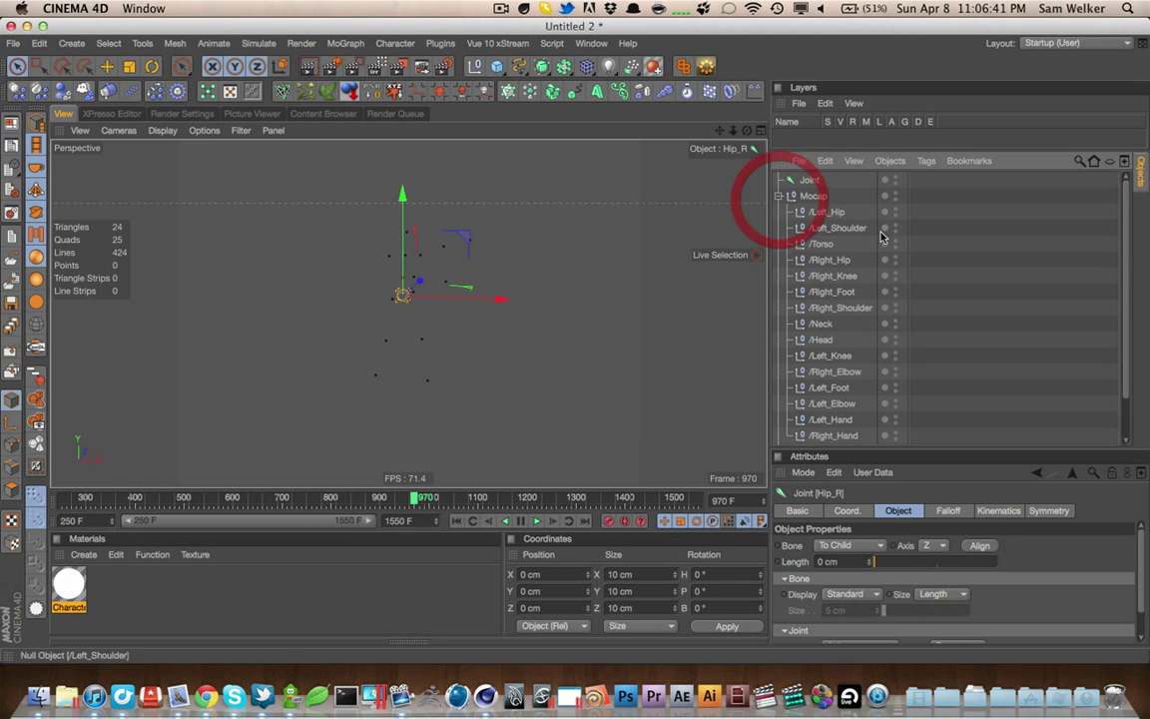
left_click(778, 196)
left_click(807, 215)
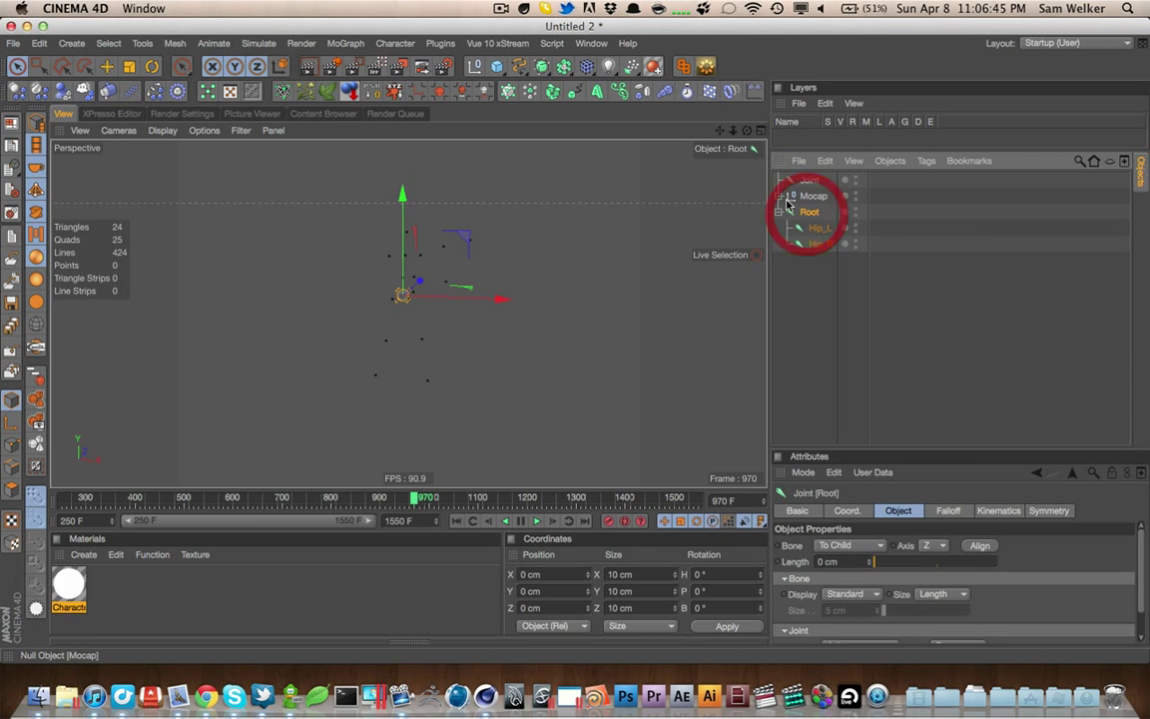
left_click(786, 197)
left_click(827, 214)
right_click(808, 222)
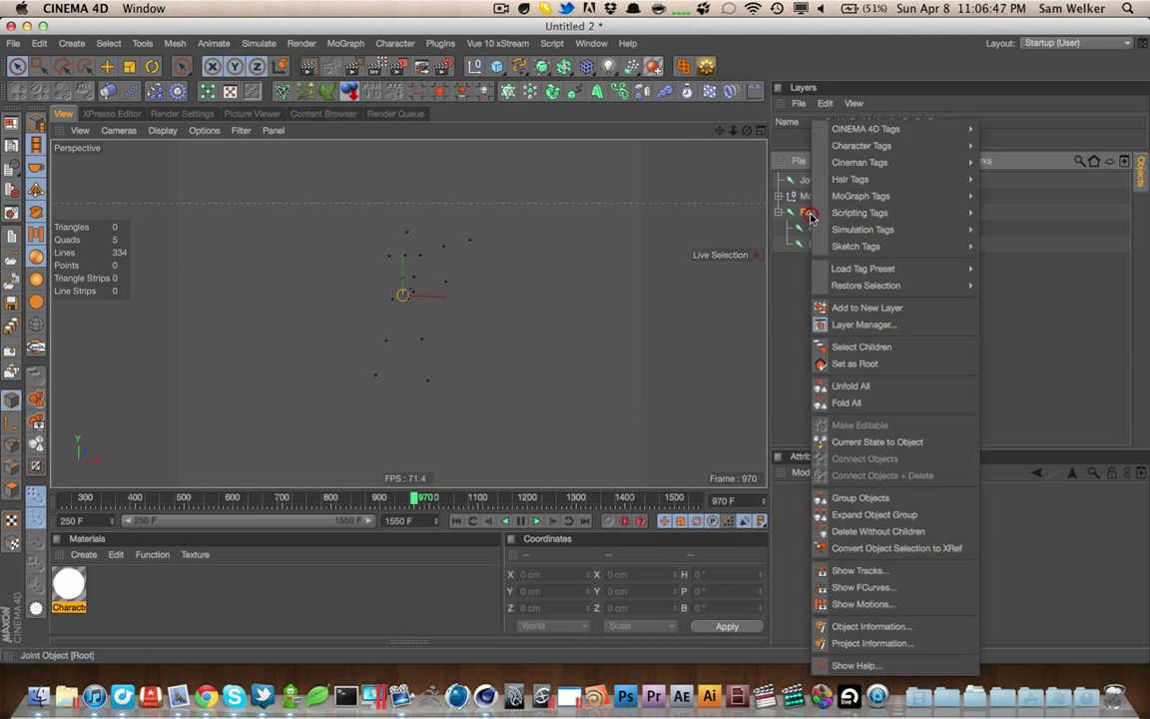
left_click(798, 262)
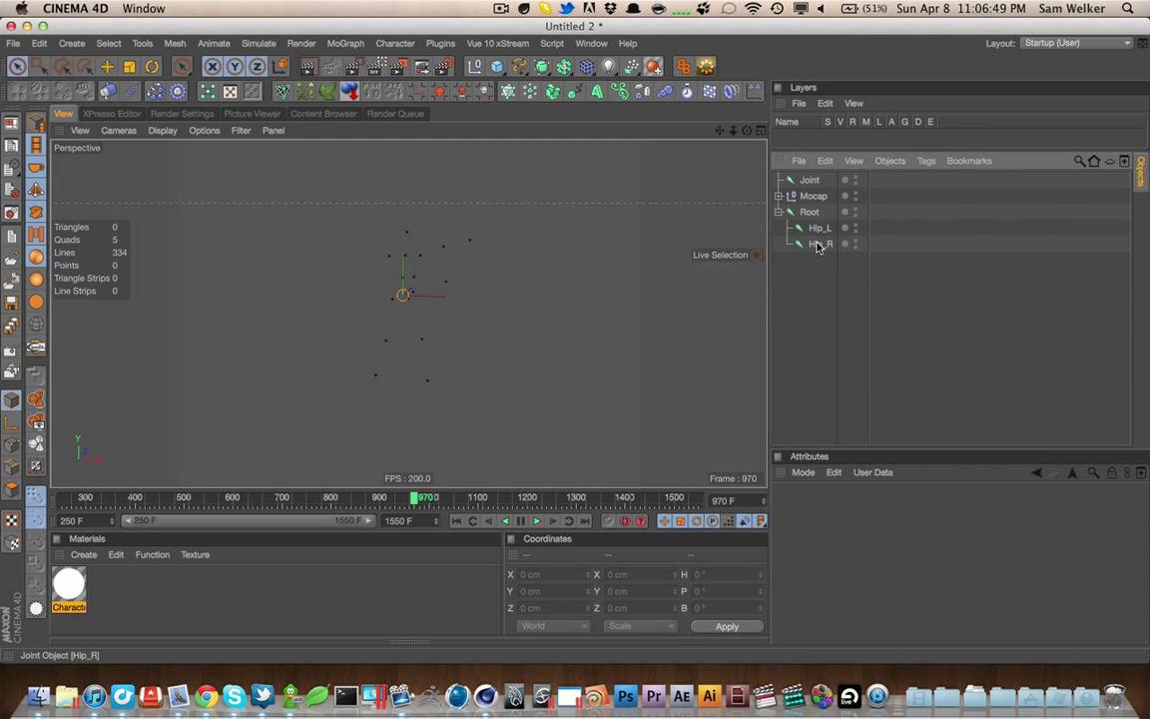
Copy Hip_R as a child of itself and name the new joint Knee_R
left_click_drag(818, 249, 818, 248, "ctrl")
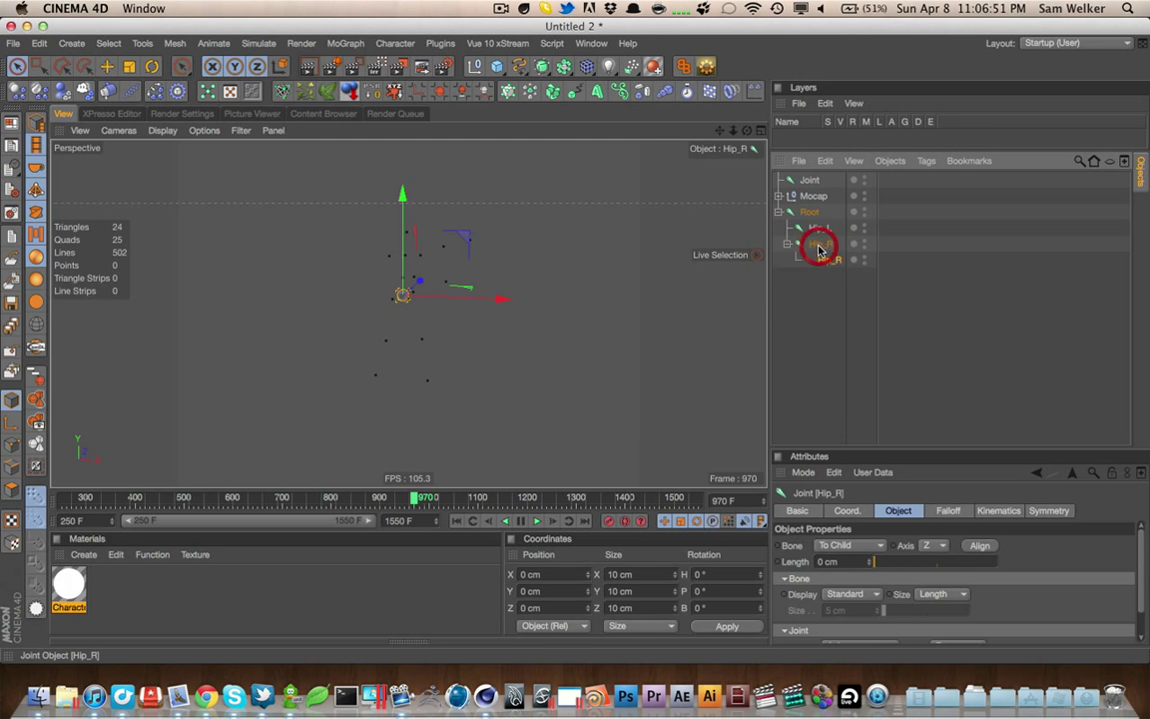
double_click(826, 261)
left_click(716, 256)
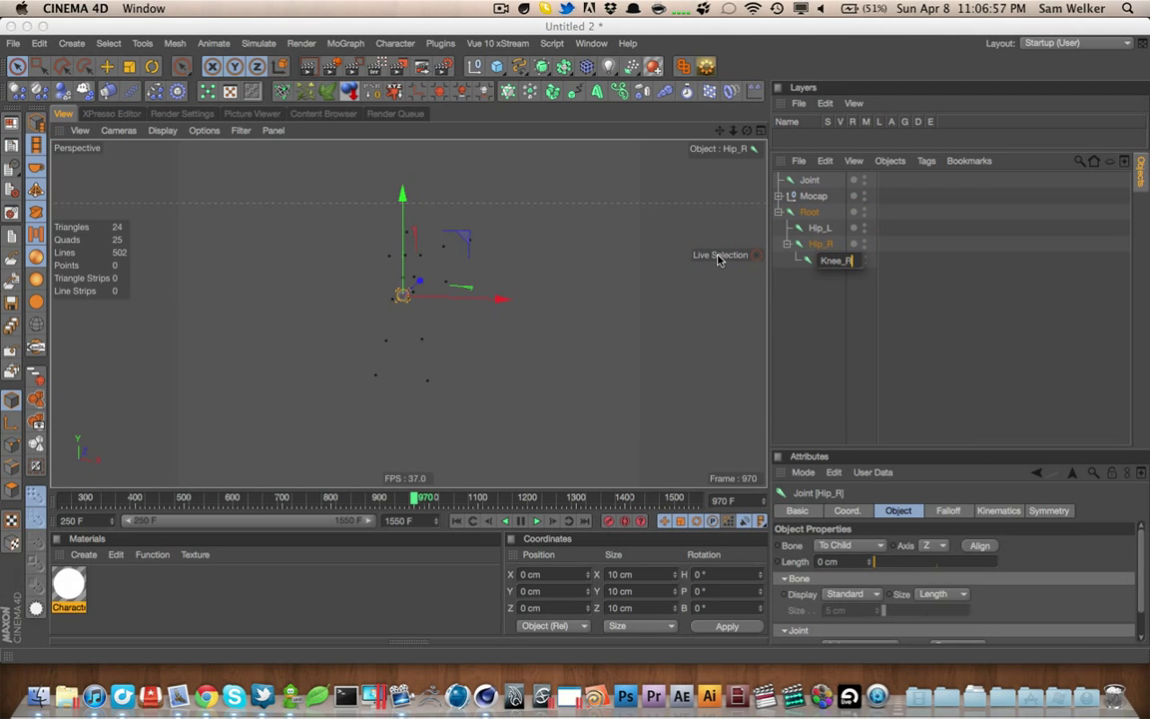
key("Return")
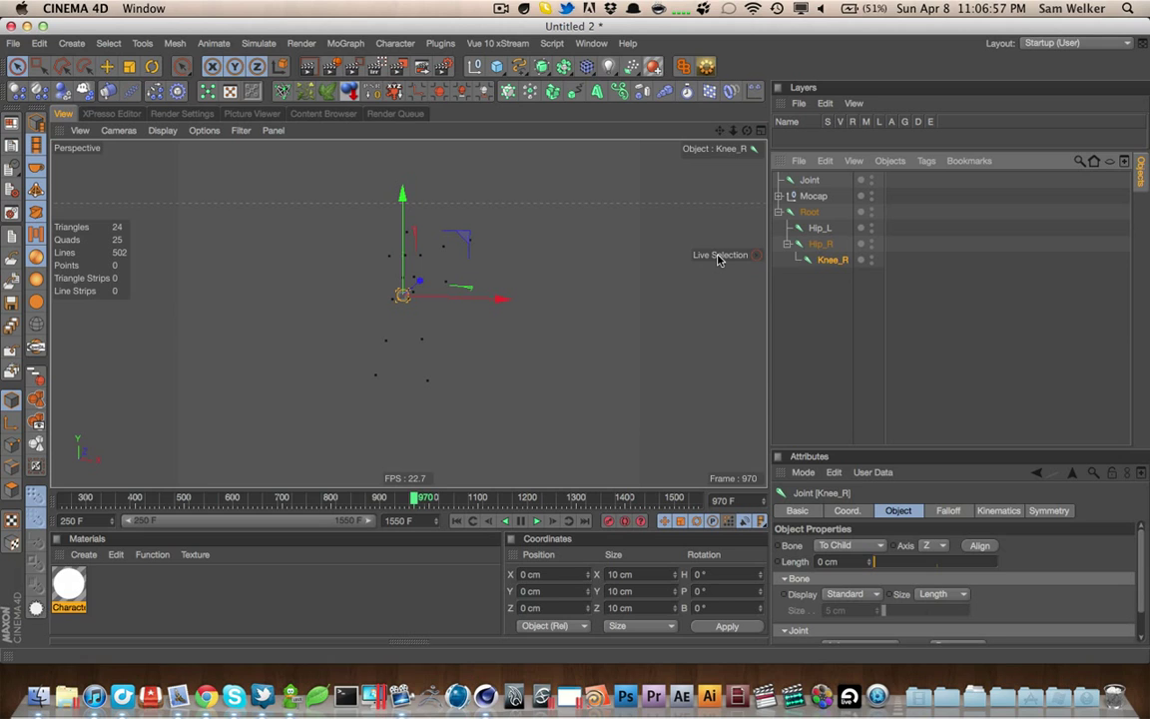
Copy Knee_R as a child of itself and name the new joint Foot_R
left_click_drag(827, 263, 828, 264, "ctrl")
double_click(834, 276)
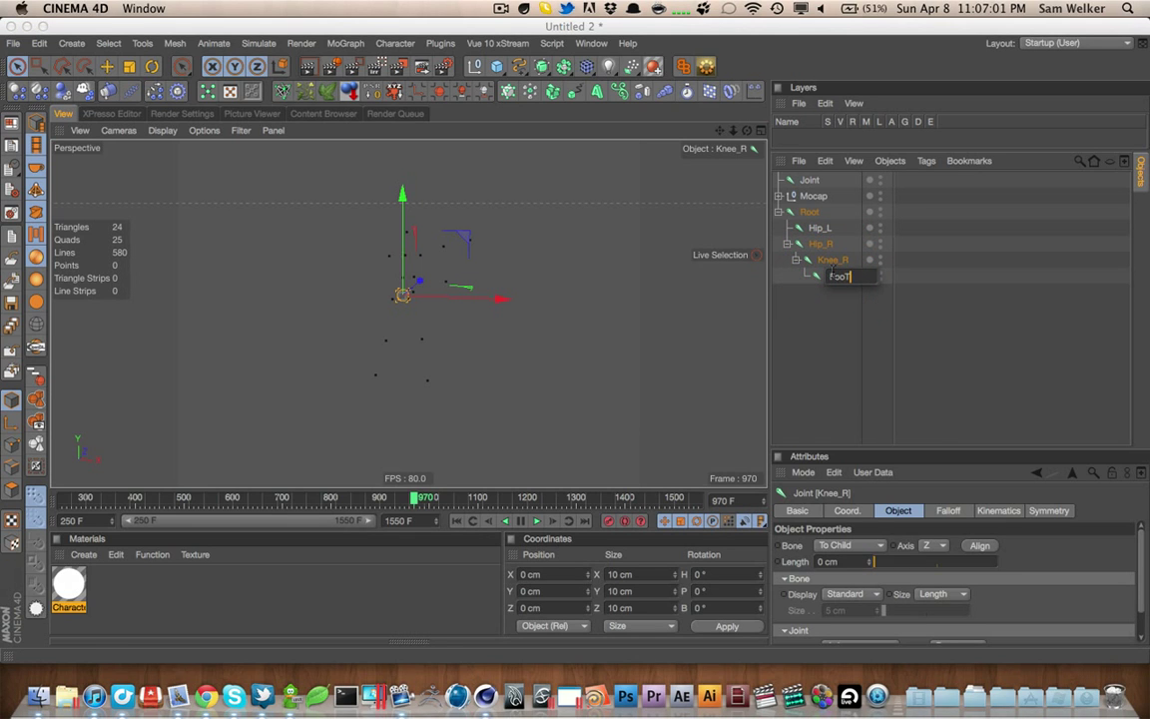
type("Foot_r")
key("Return")
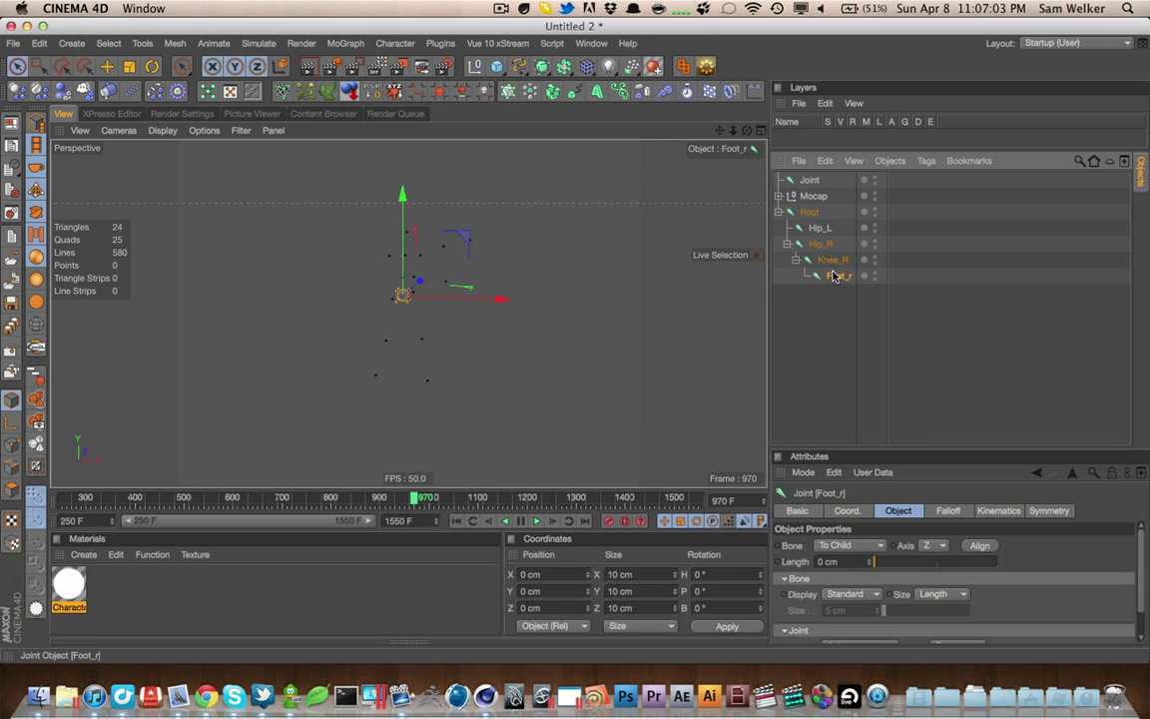
double_click(836, 277)
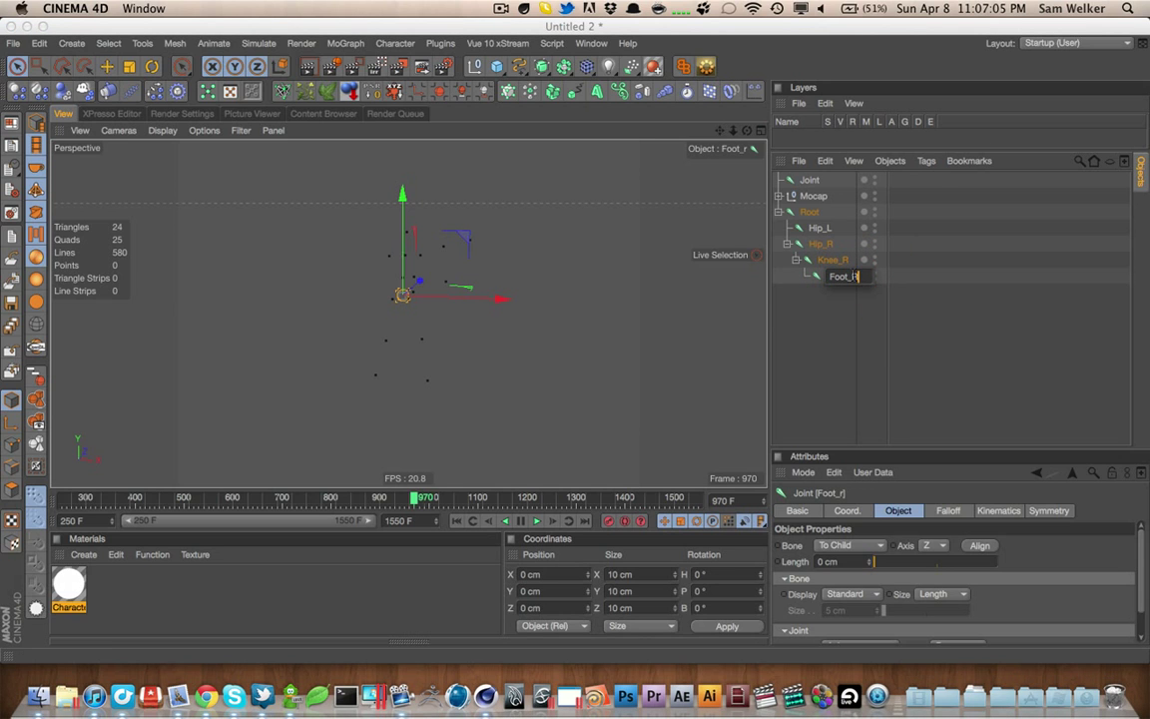
left_click(974, 401)
Copy the Knee_R chain under Hip_L and rename the copied joints Knee_L and Foot_L
left_click_drag(829, 262, 829, 228)
double_click(836, 244)
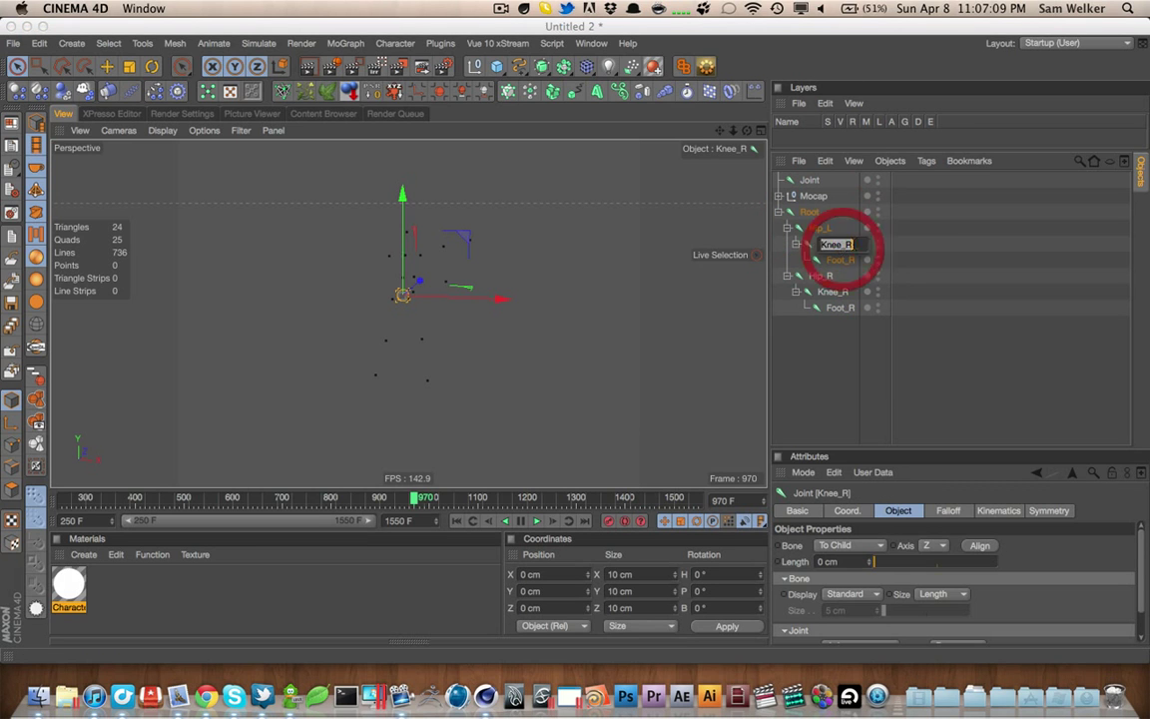
type("Knee_L")
double_click(850, 260)
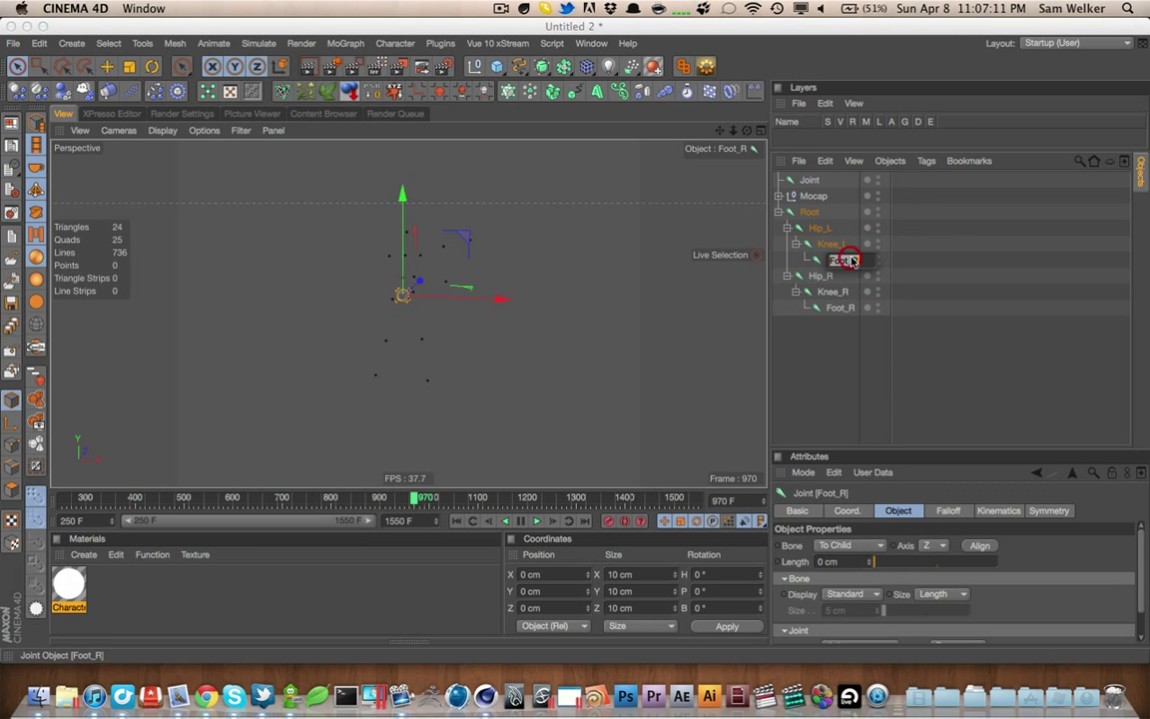
type("Foot_")
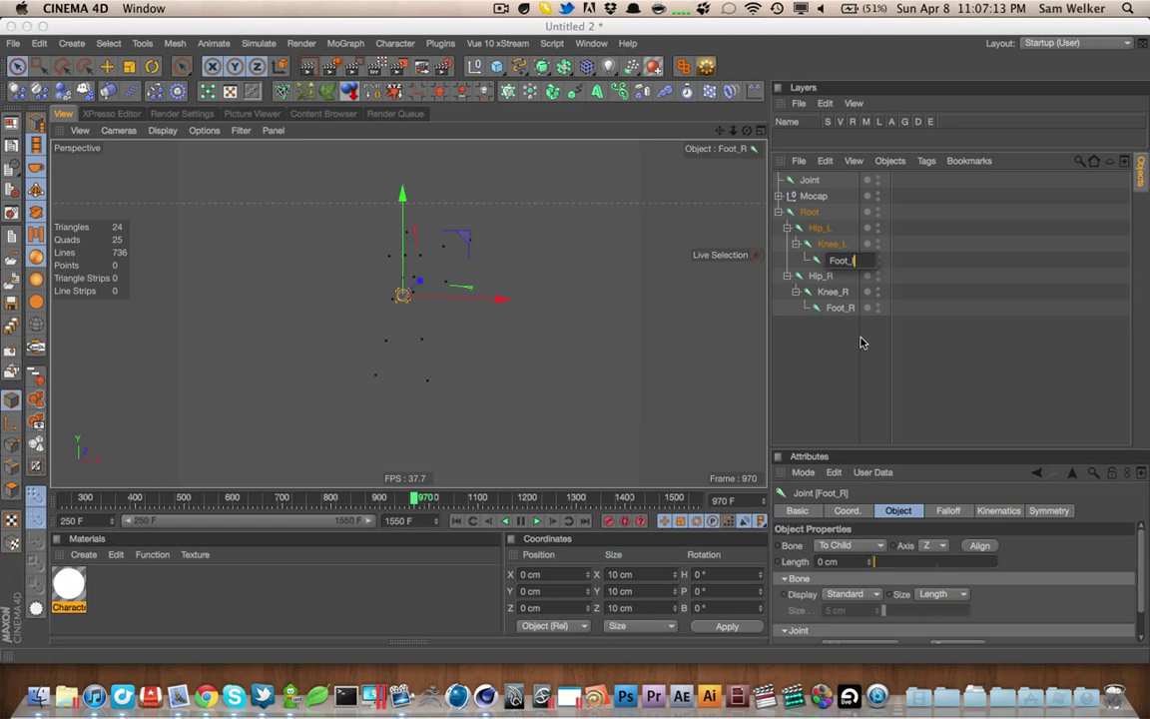
type("L")
left_click(854, 341)
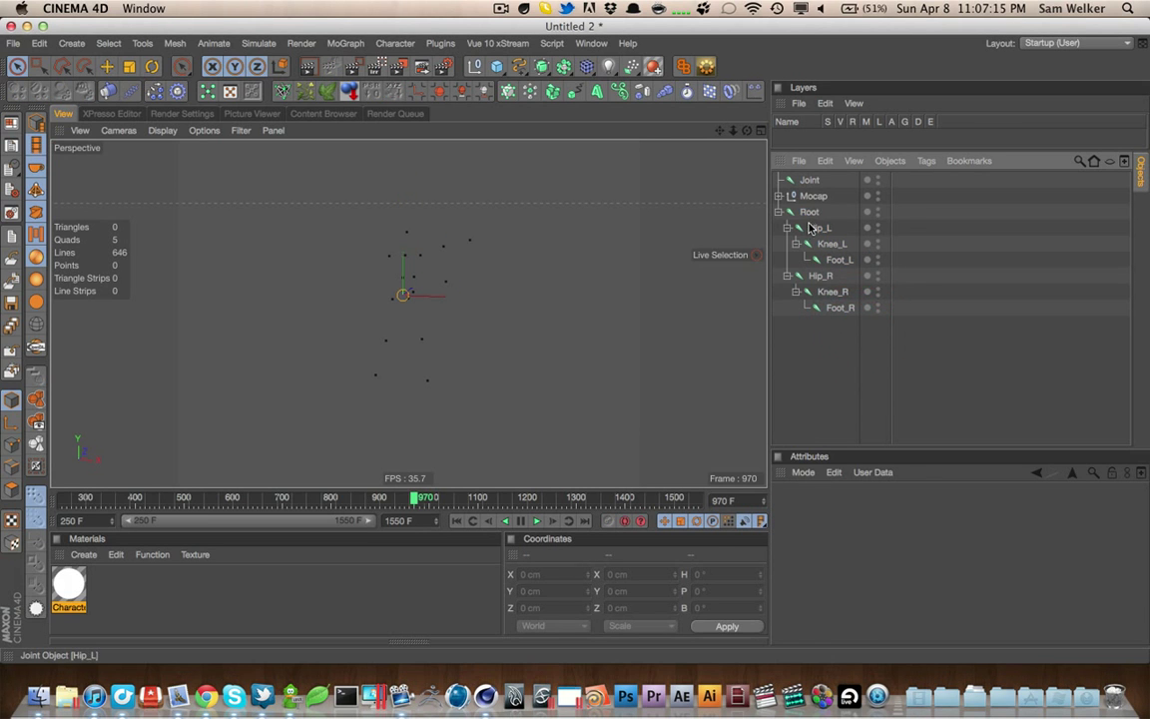
Copy the Foot_L joint directly under Root as a starting joint for another chain
right_click(808, 213)
left_click(800, 214)
left_click(840, 260)
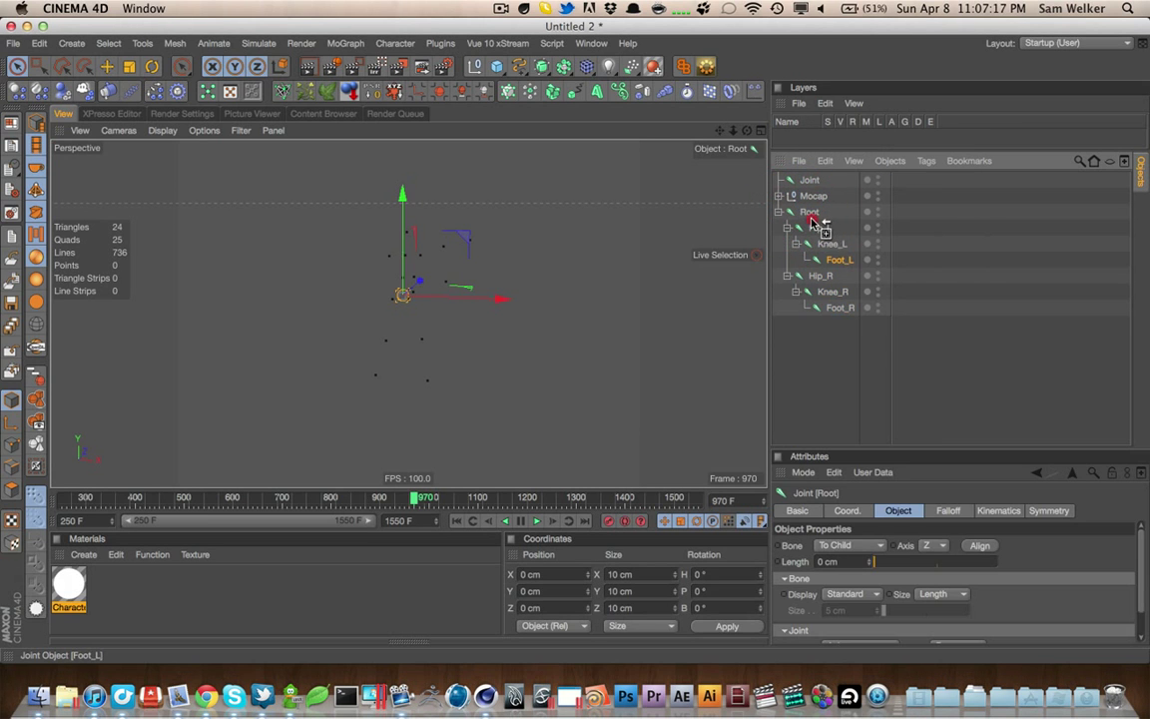
left_click_drag(812, 221, 814, 221)
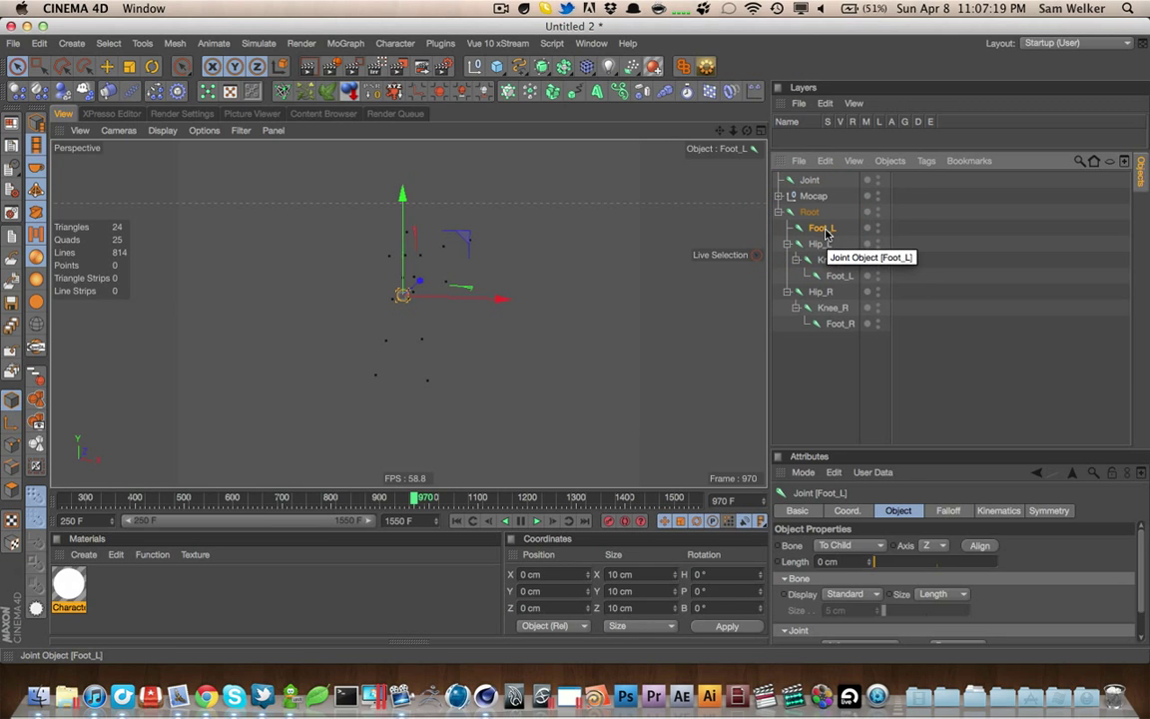
left_click(801, 361)
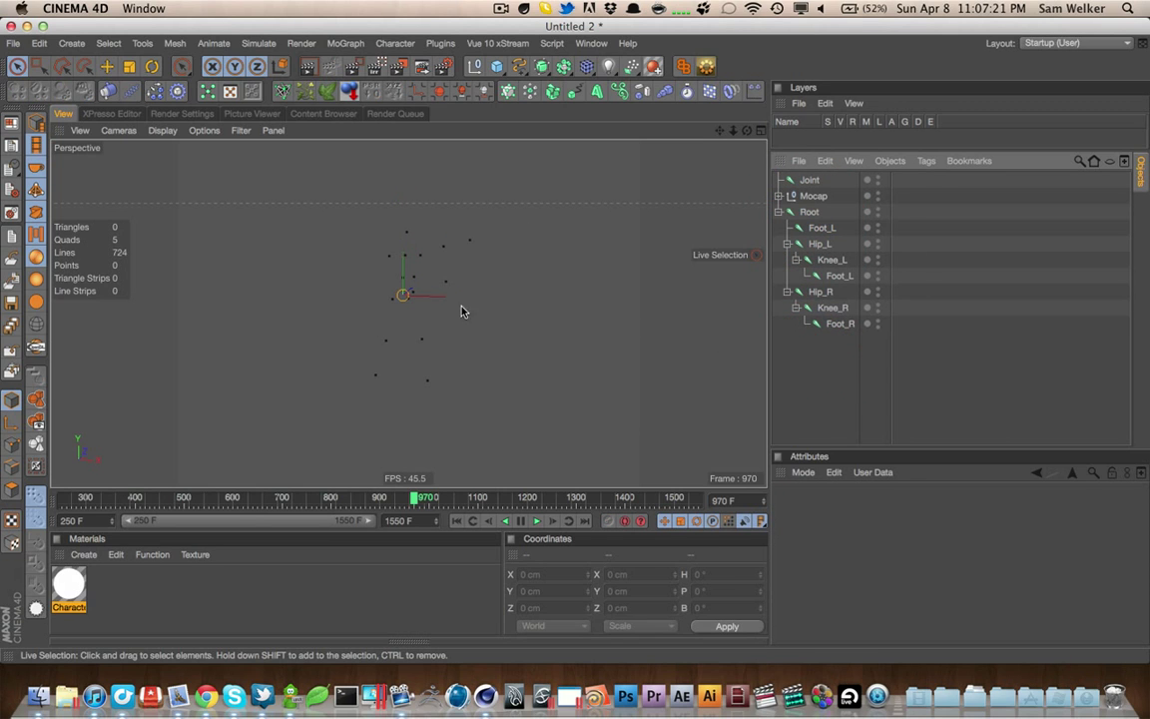
Move the timeline to frame 250 and examine the layout of the body points from several angles
left_click_drag(461, 311, 485, 302, "alt")
left_click(915, 392)
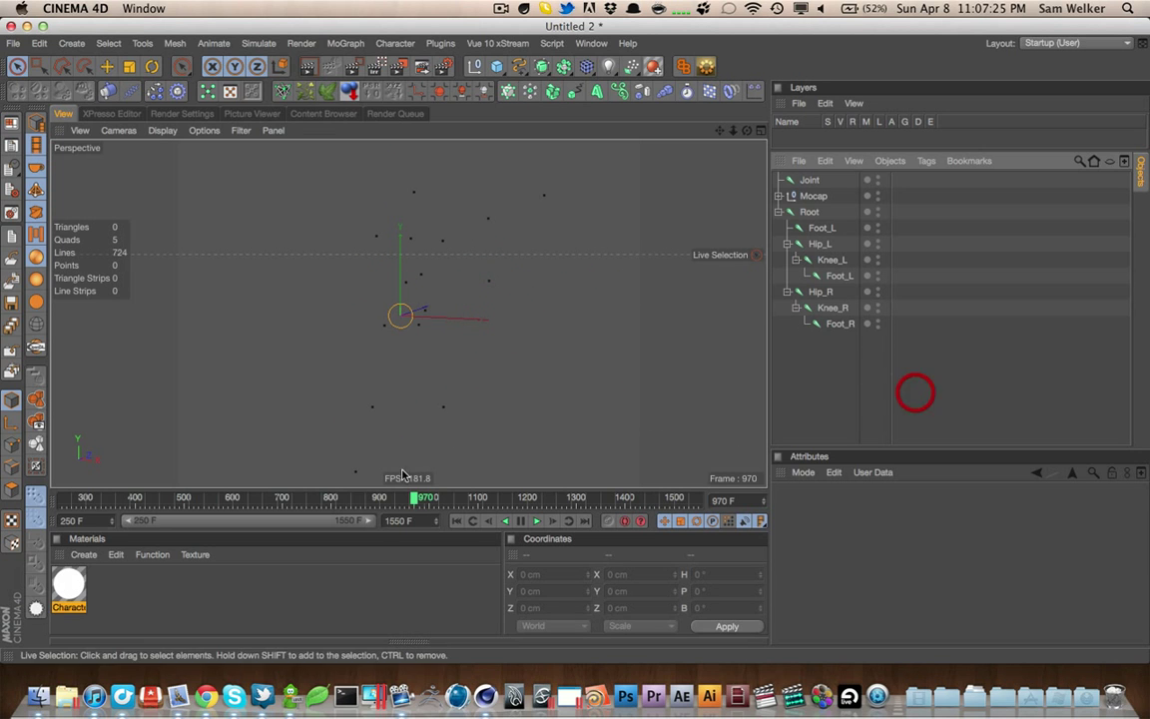
left_click(66, 495)
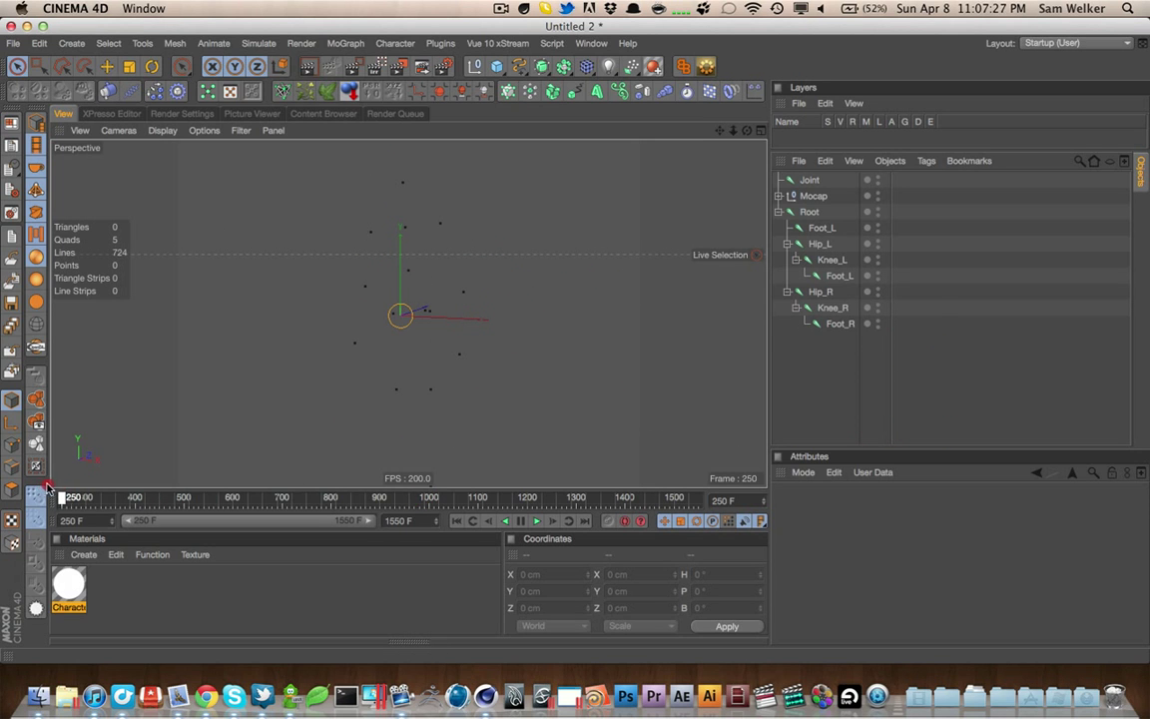
mouse_move(47, 487)
left_mouse_down()
mouse_move(98, 494)
mouse_move(48, 486)
left_mouse_up()
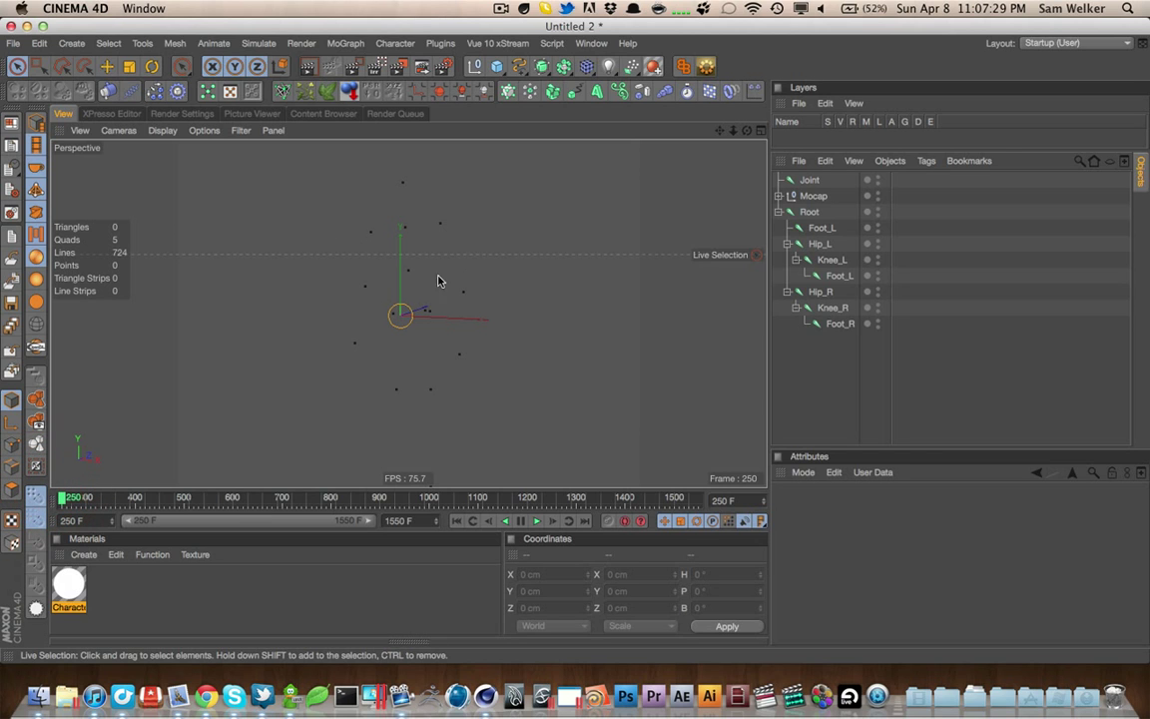
left_click_drag(437, 280, 399, 416, "alt")
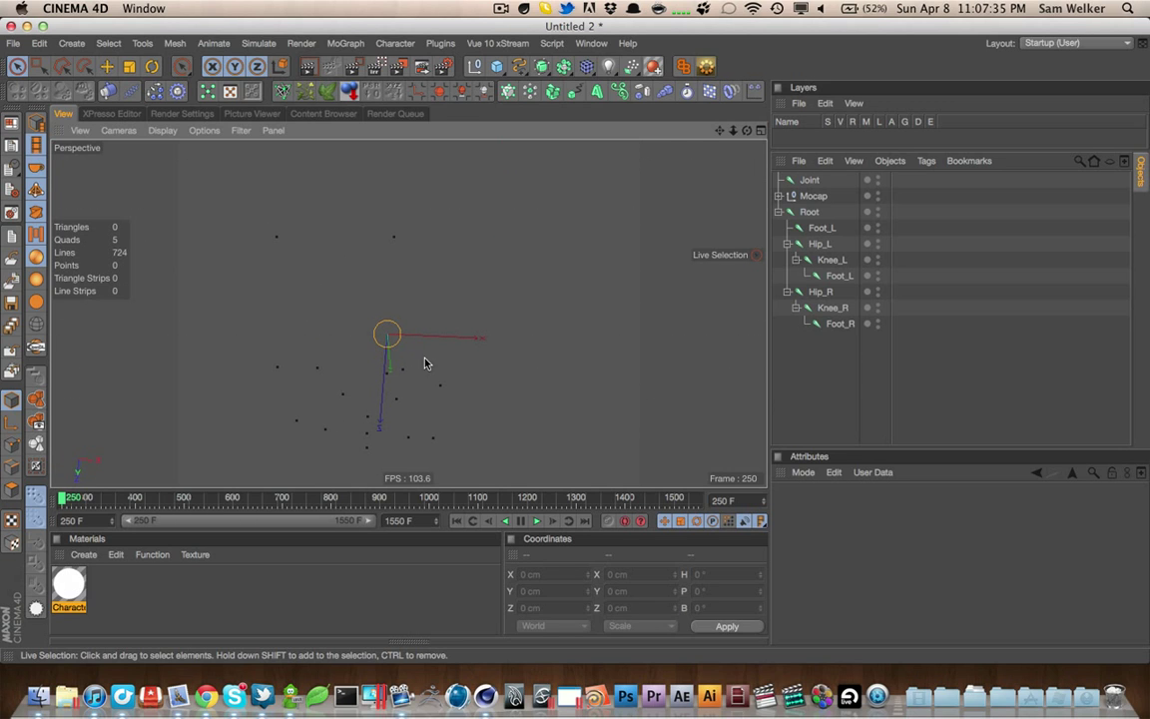
left_click_drag(424, 363, 394, 275, "alt")
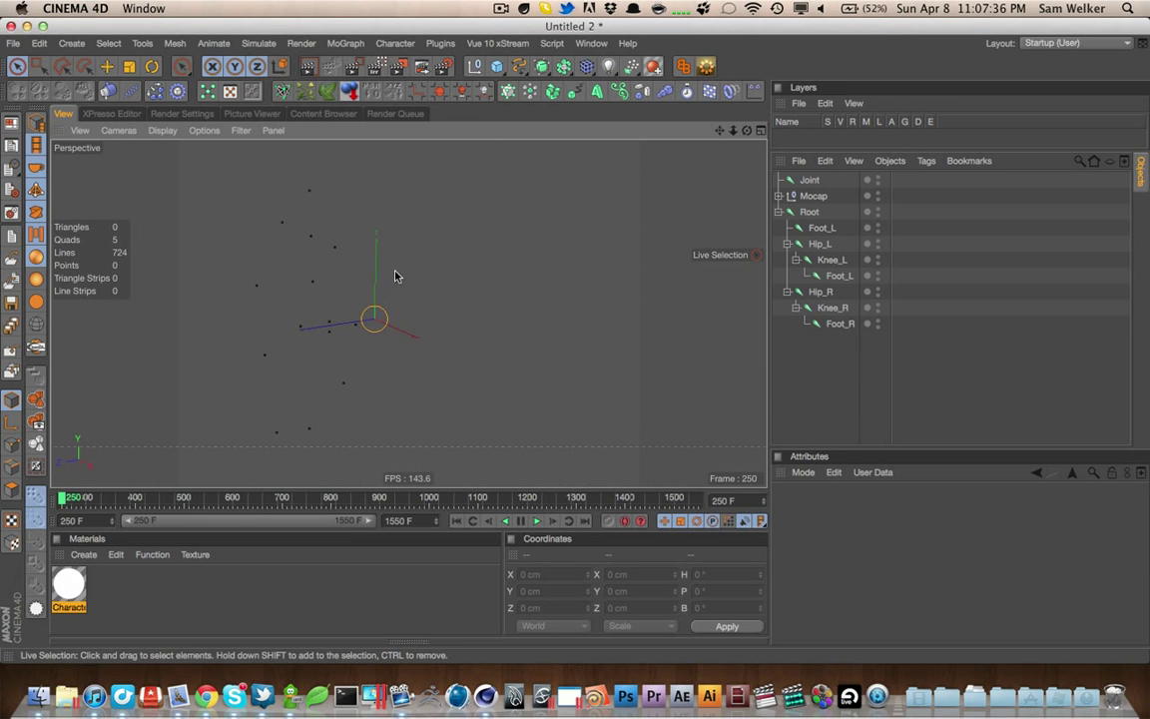
Pick the torso and neck points in the viewport and check them against the null names in the Mocap group
left_click(315, 282)
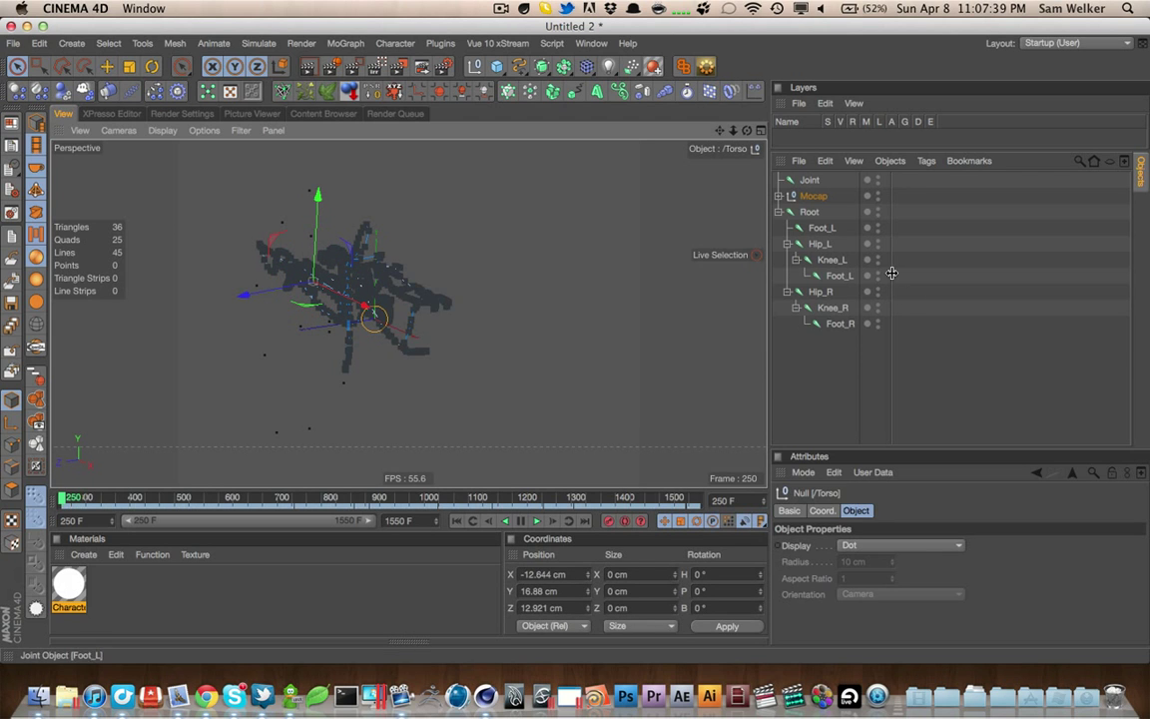
left_click(778, 195)
left_click(777, 196)
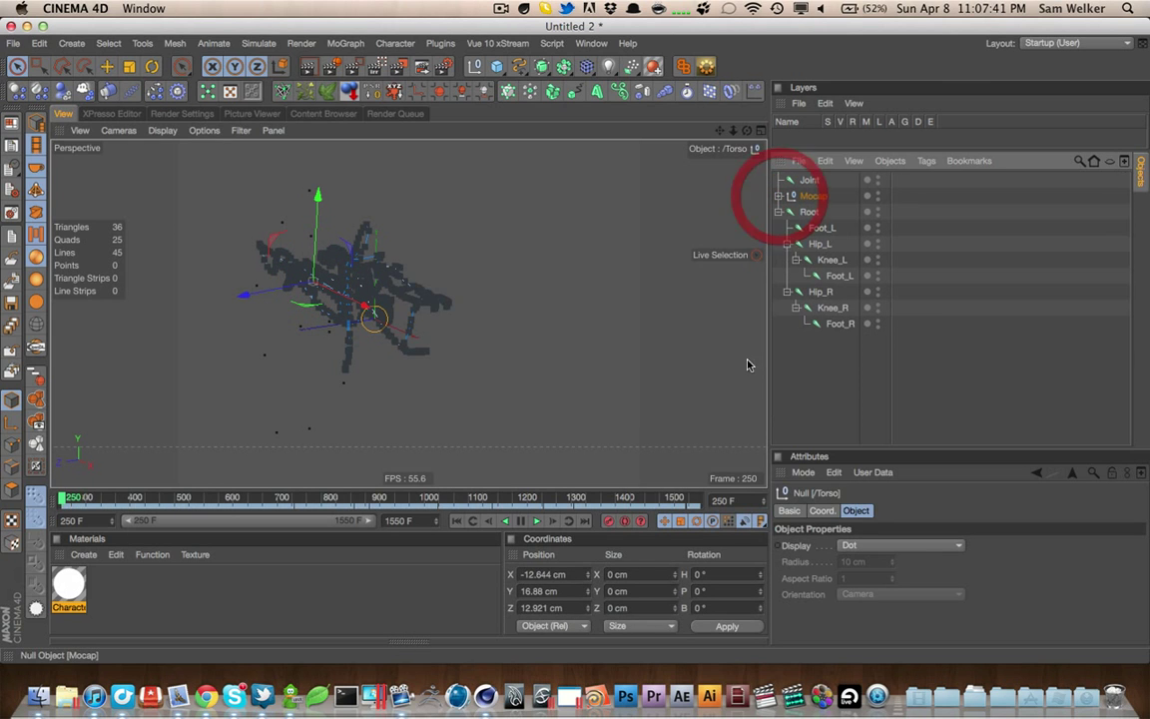
left_click(633, 366)
left_click_drag(405, 230, 331, 244, "alt")
left_click(332, 243)
left_click(779, 196)
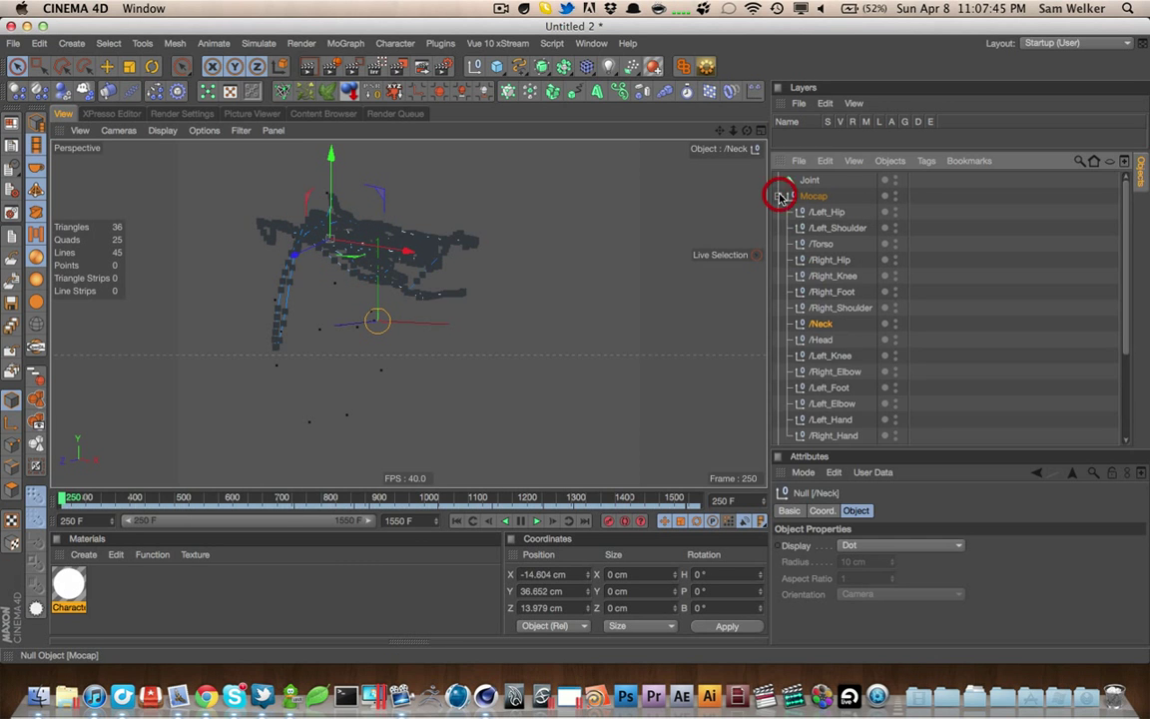
left_click(780, 196)
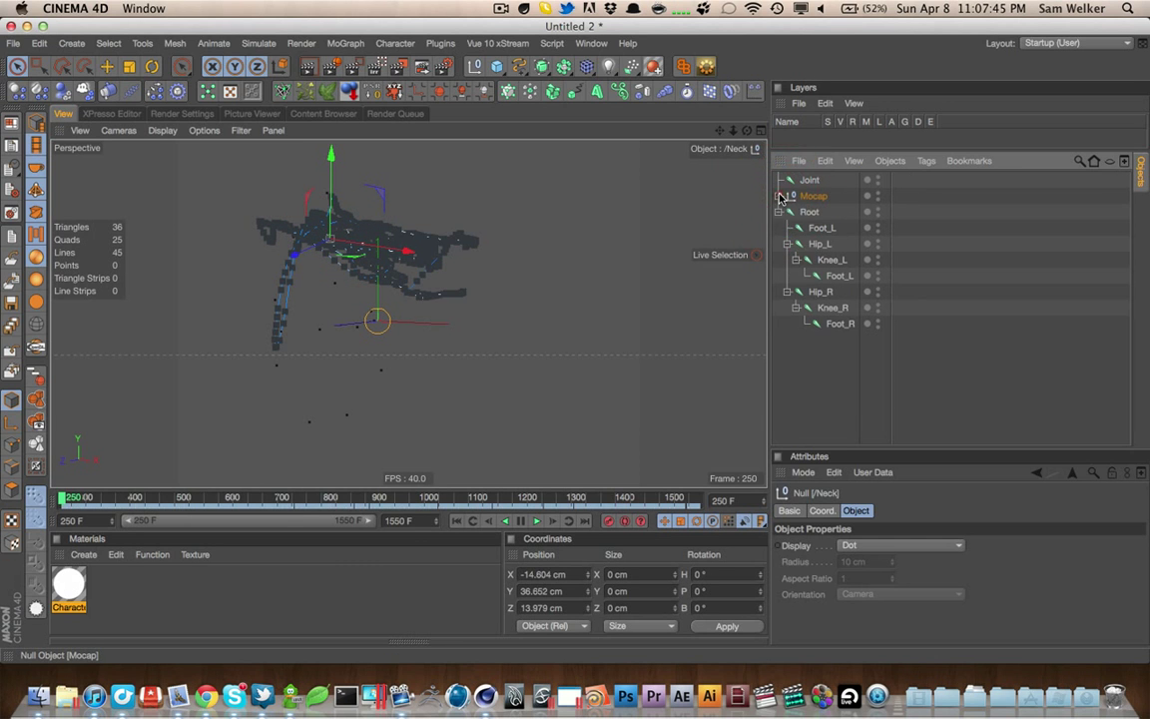
Rename the Foot_L copy directly under Root as Neck, and copy it as a child joint named Head
left_click(822, 229)
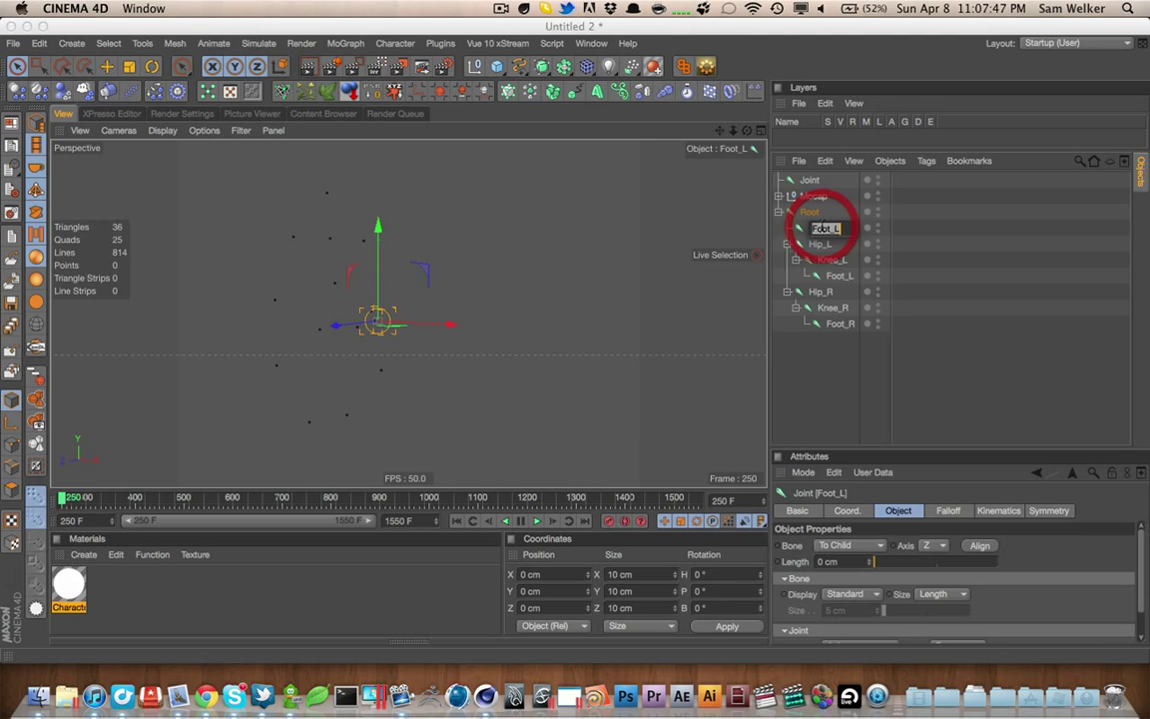
left_click_drag(820, 233, 820, 232, "ctrl")
double_click(828, 243)
type("Head")
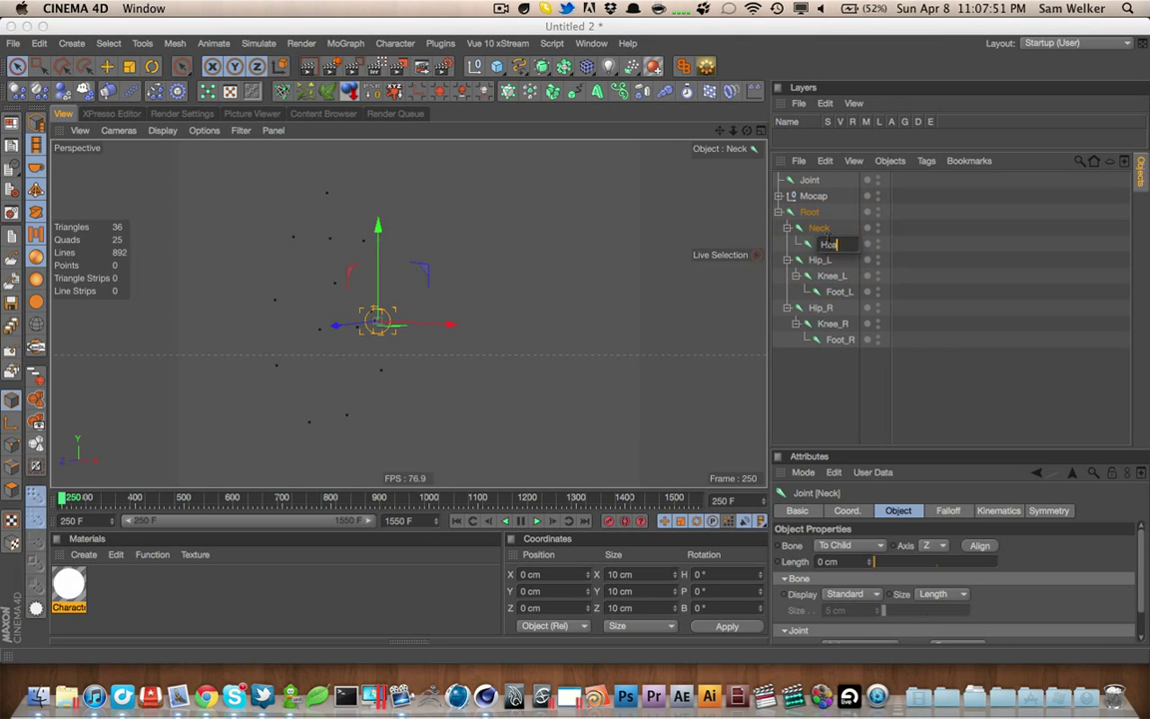
key("Return")
Scrub the timeline, return to frame 250, and examine the remaining body points from several angles
left_click_drag(437, 300, 460, 295, "alt")
left_click(90, 499)
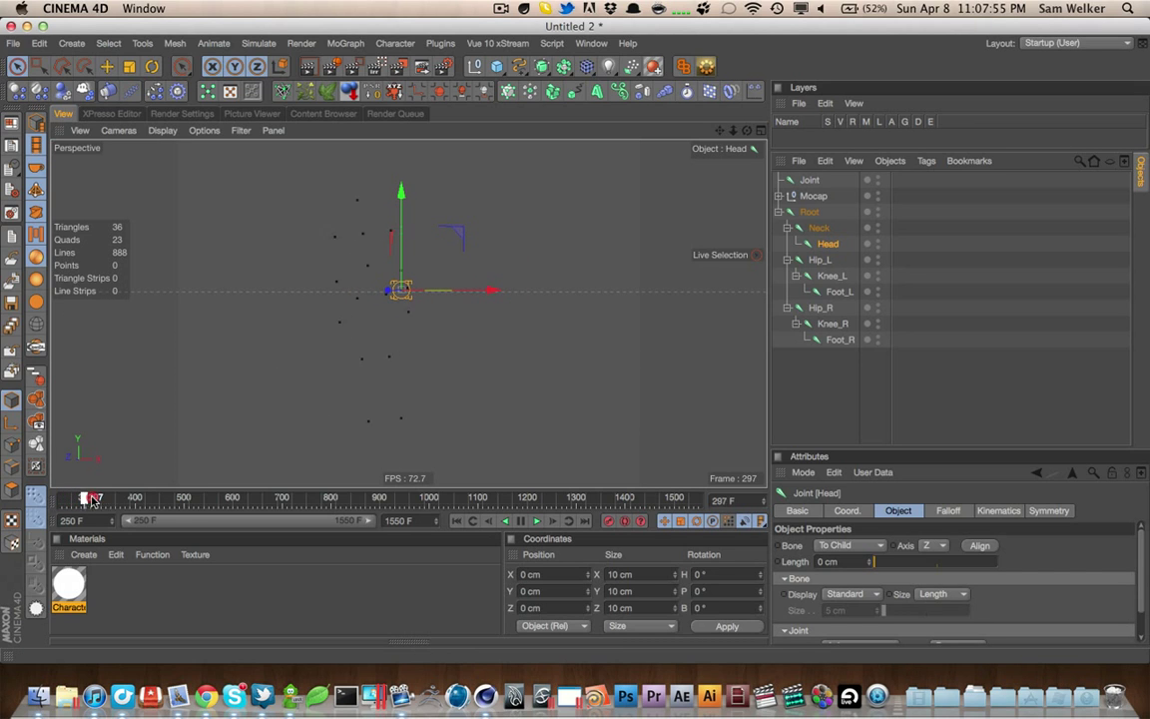
left_click(60, 499)
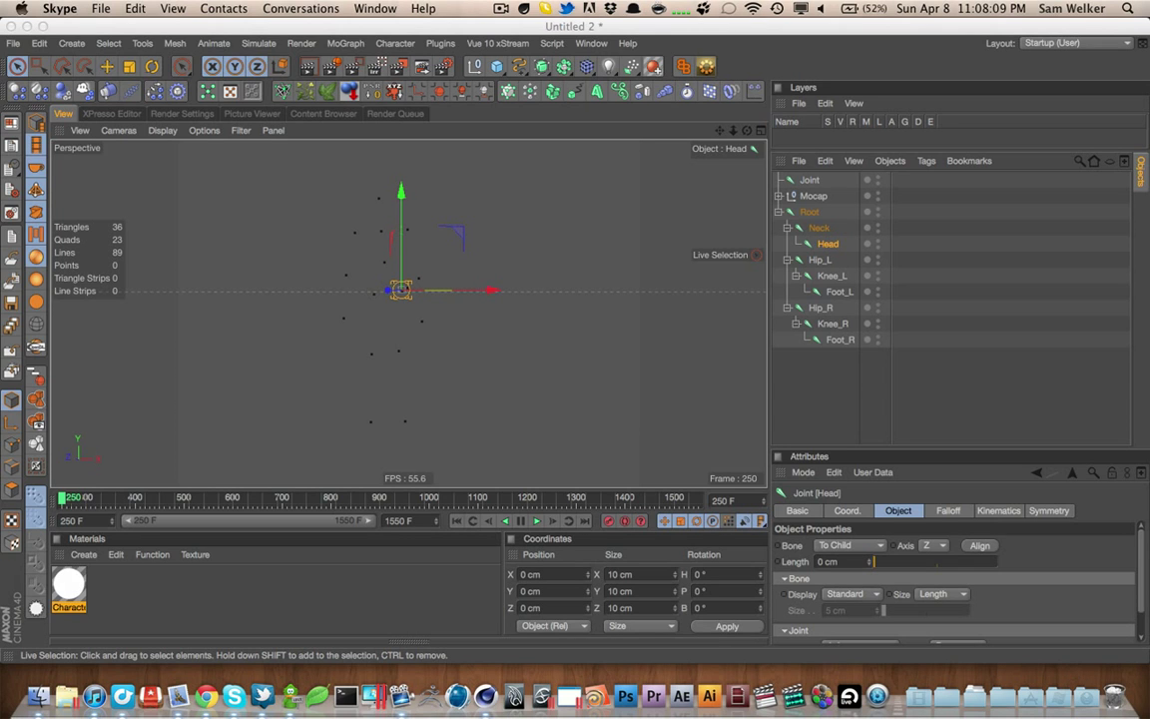
left_click(849, 696)
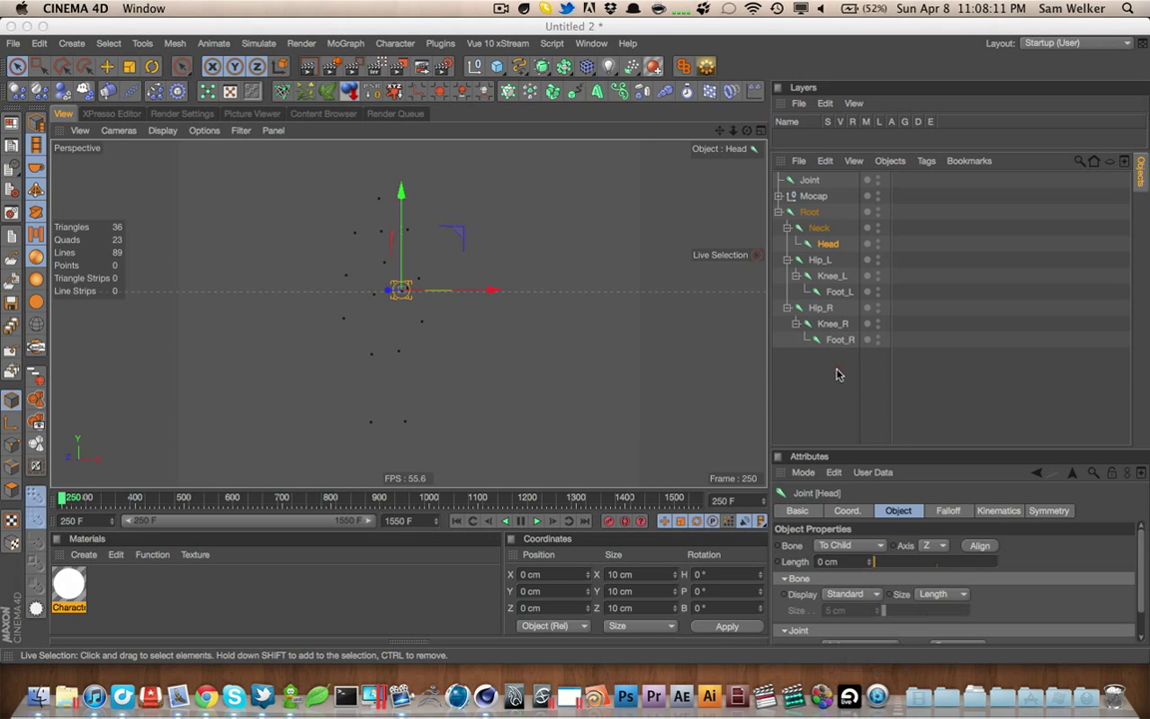
left_click(753, 333)
left_click_drag(434, 298, 233, 257, "alt")
middle_click_drag(561, 312, 478, 271, "alt")
left_click_drag(459, 267, 593, 288, "alt")
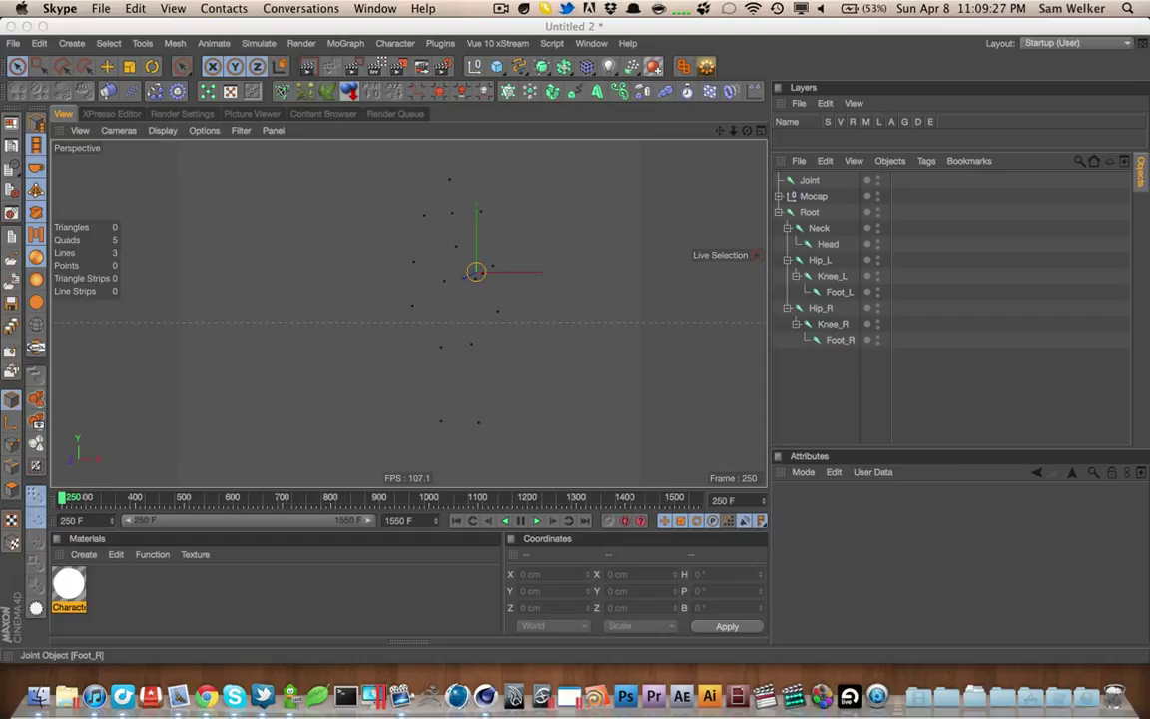
left_click(804, 38)
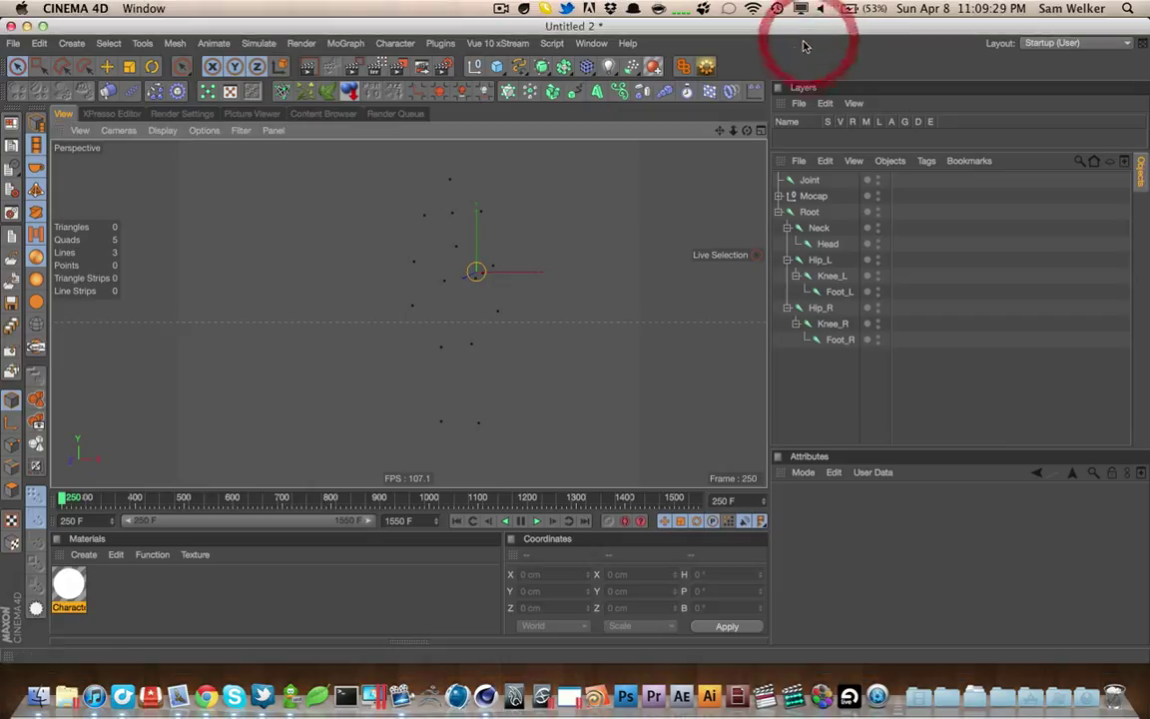
left_click(845, 391)
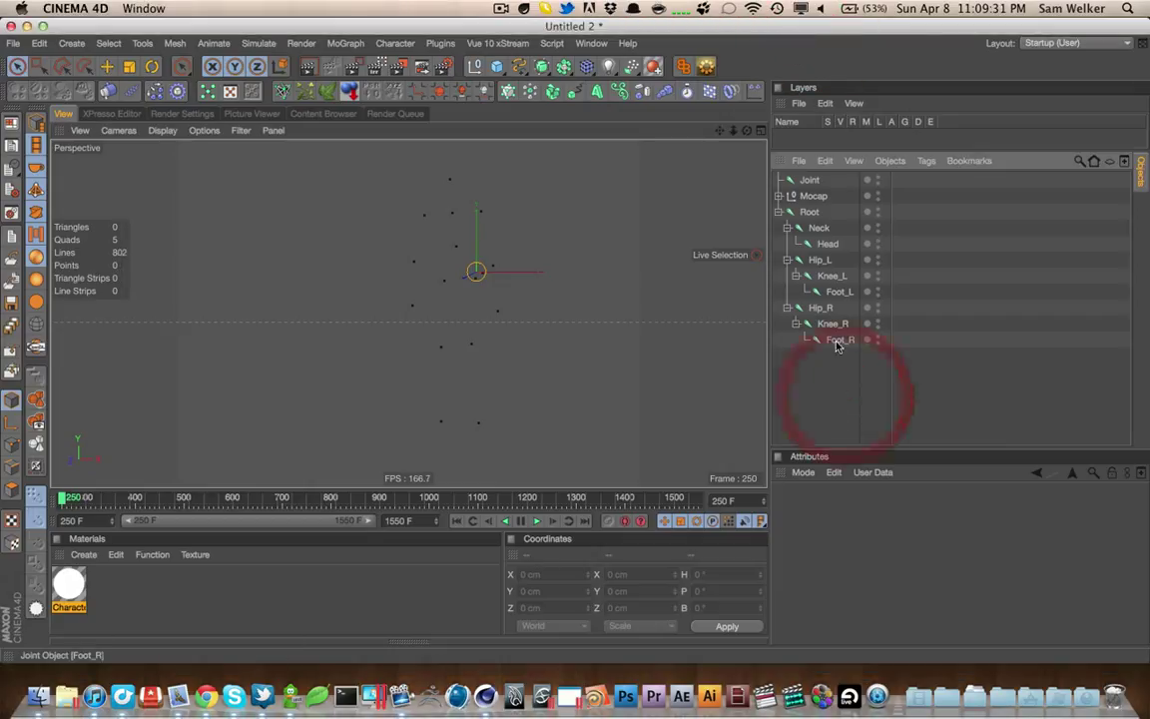
Copy the Head joint directly under Root and rename the copy Shoulder_R
left_click(818, 227)
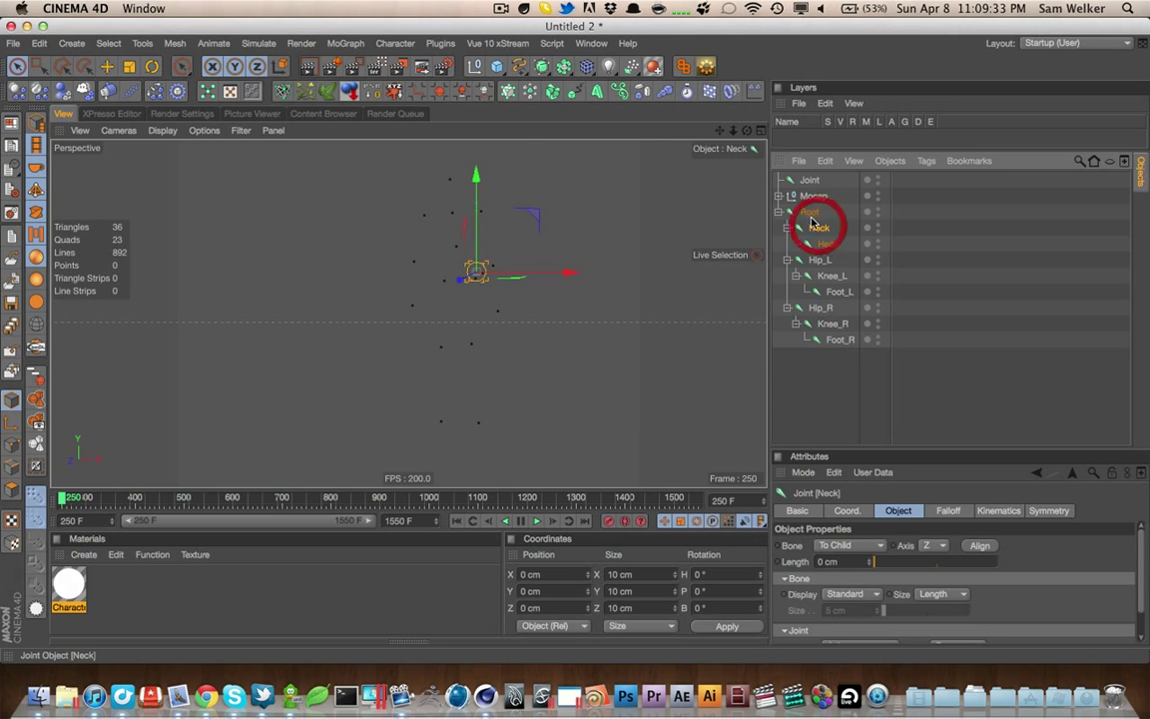
left_click_drag(833, 243, 820, 220, "ctrl")
double_click(822, 228)
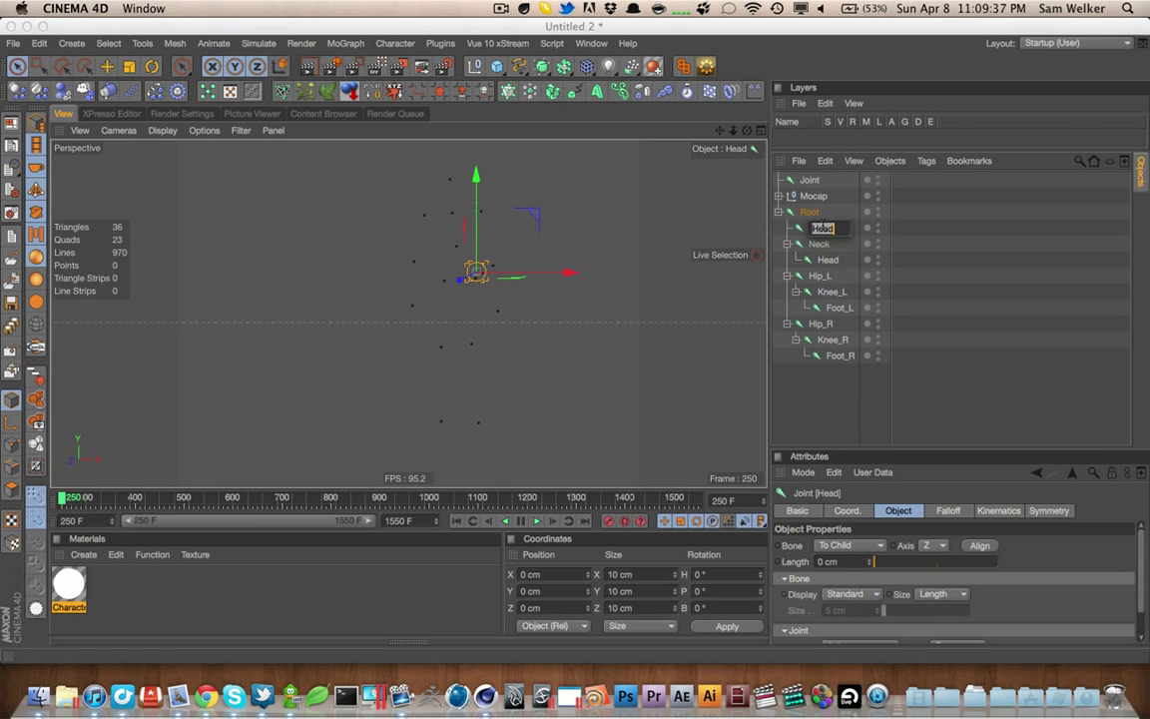
type("Shoulder_R")
key("Return")
Copy the Shoulder_R joint directly under Root and rename the copy Shoulder_L
left_click_drag(823, 230, 821, 212, "ctrl")
double_click(845, 228)
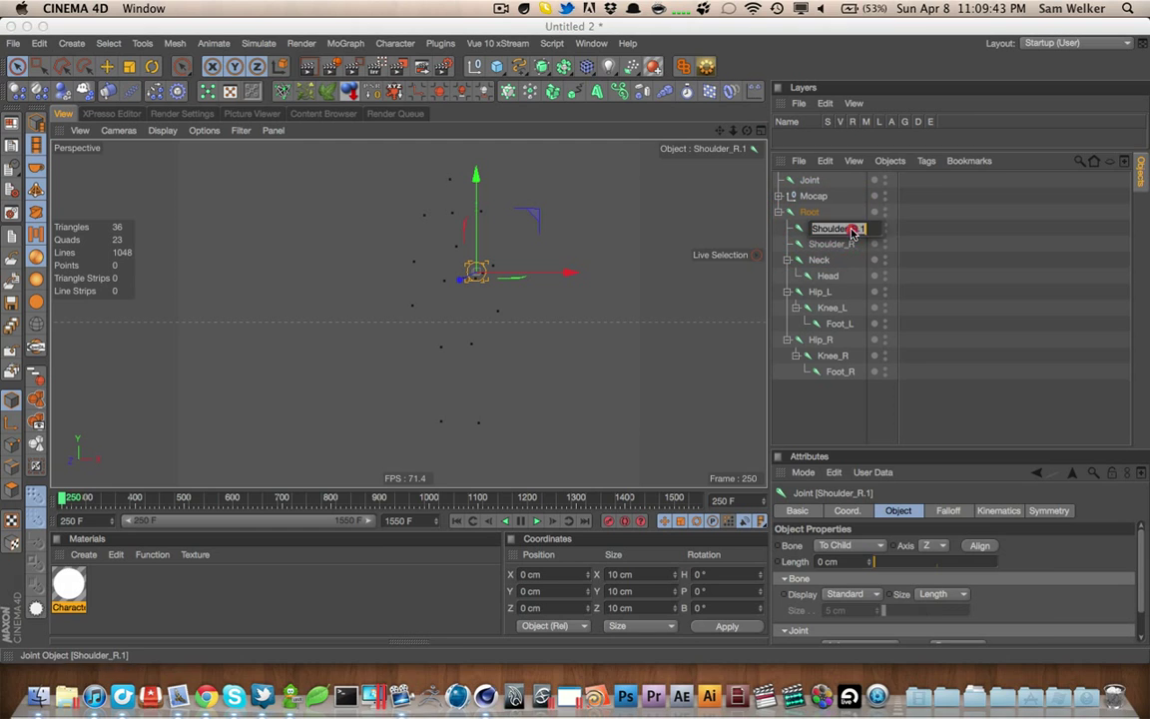
left_click(911, 244)
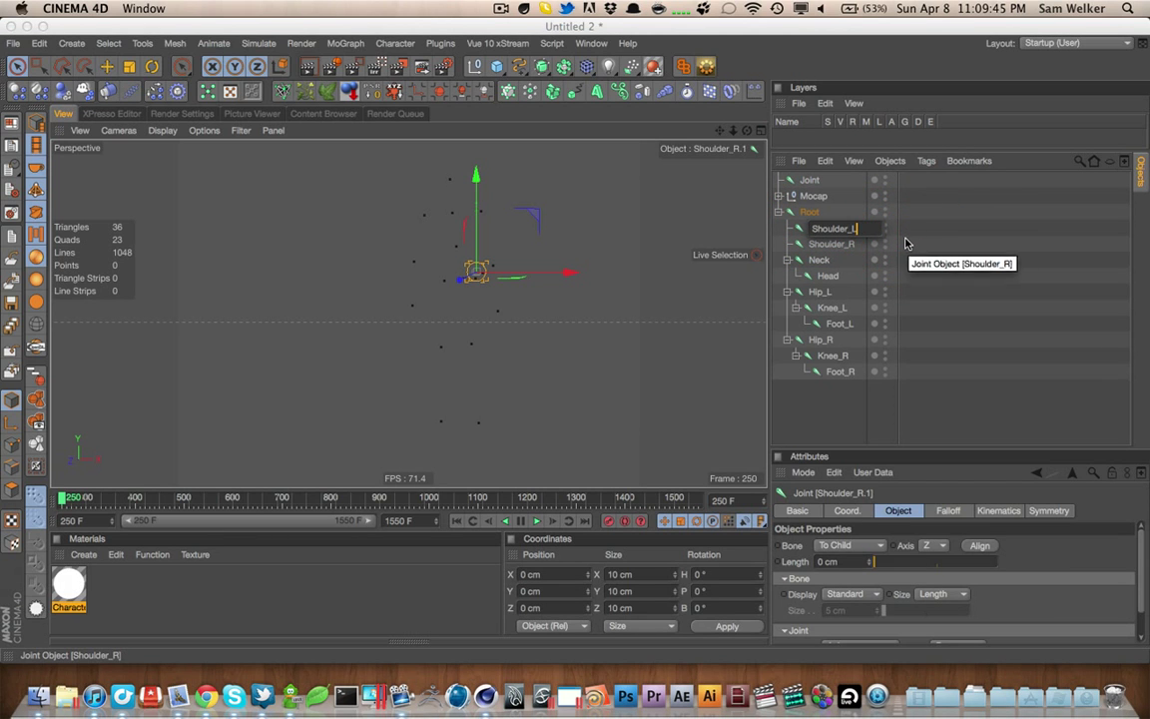
left_click(911, 240)
Copy Shoulder_R as its own child joint and rename the copy Elbow_R
left_click(831, 246)
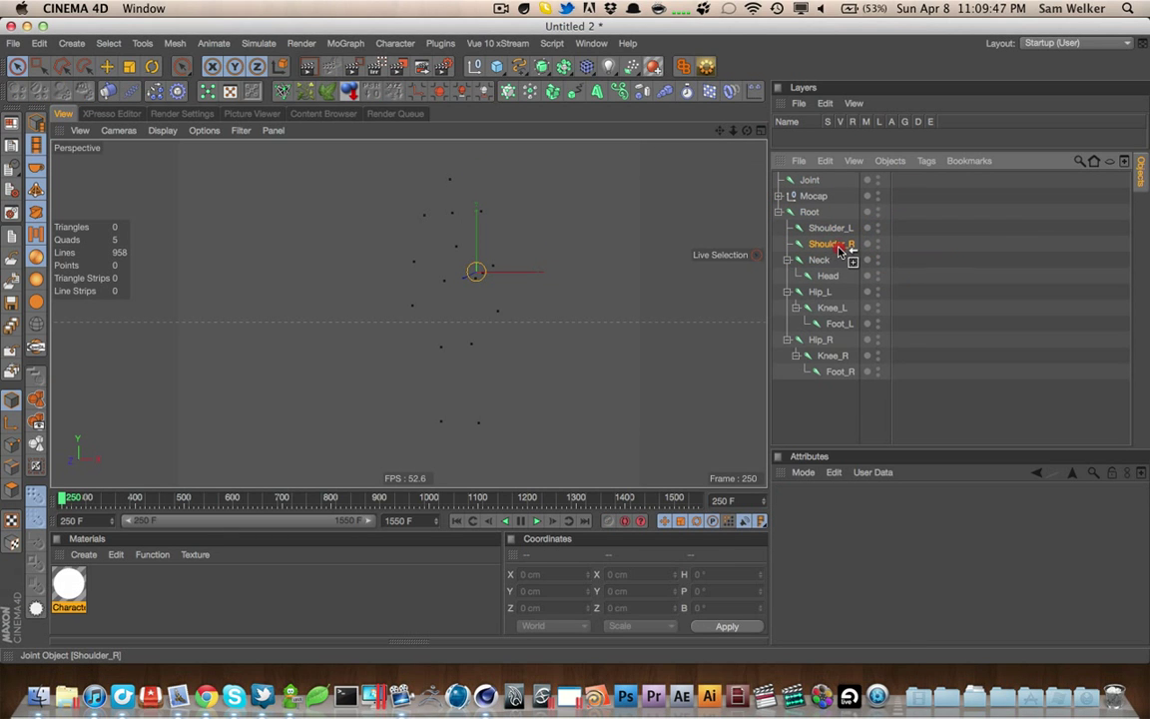
left_click_drag(833, 247, 836, 249, "ctrl")
double_click(846, 260)
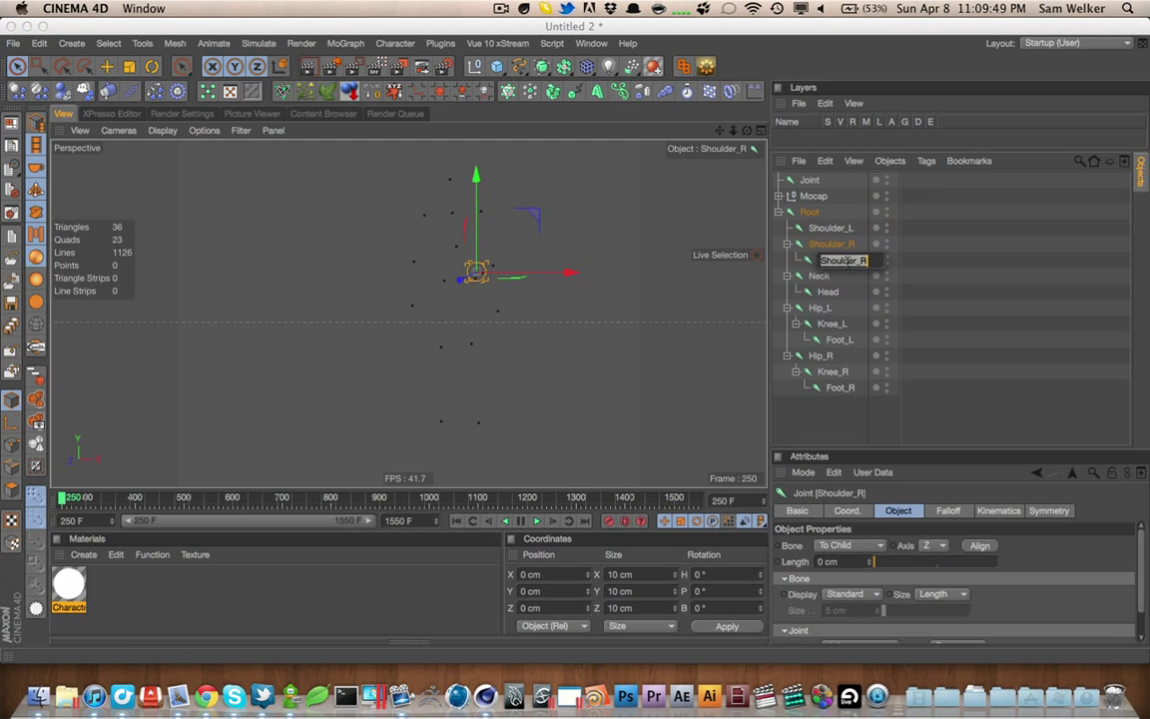
double_click(846, 259)
type("Elbow_R")
left_click(838, 260)
Copy Elbow_R as its own child joint and rename the copy Hand_R
left_click_drag(838, 262, 841, 262, "ctrl")
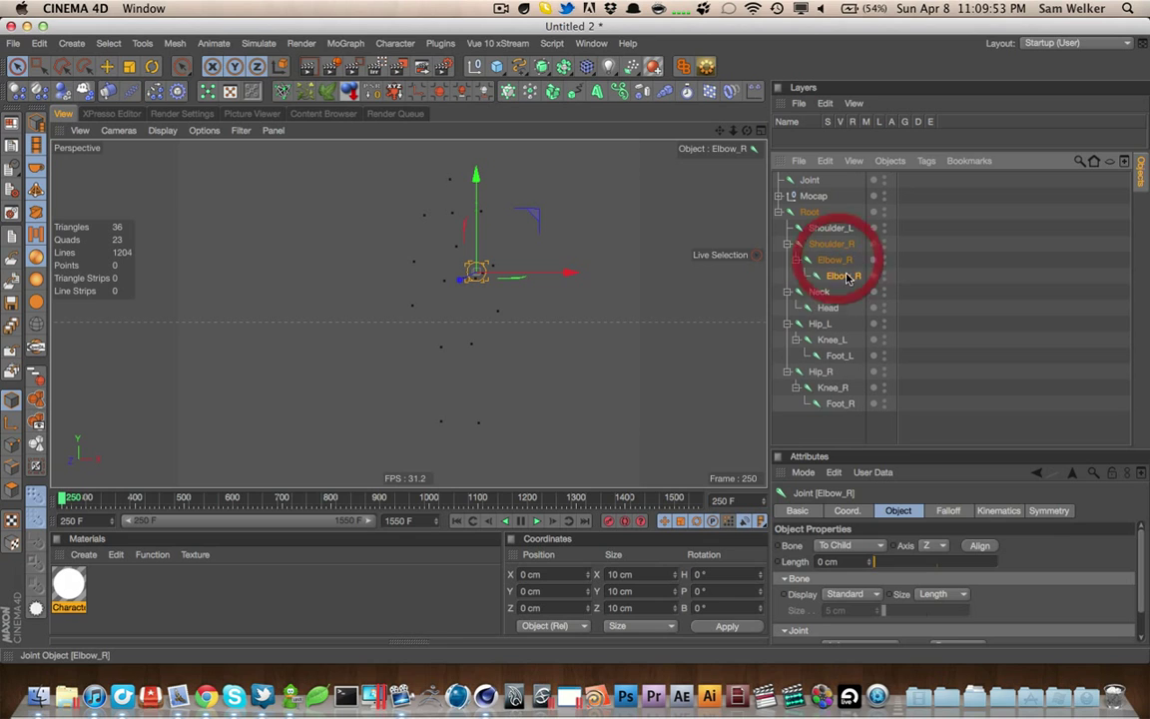
double_click(846, 275)
type("Hand_R")
key("Return")
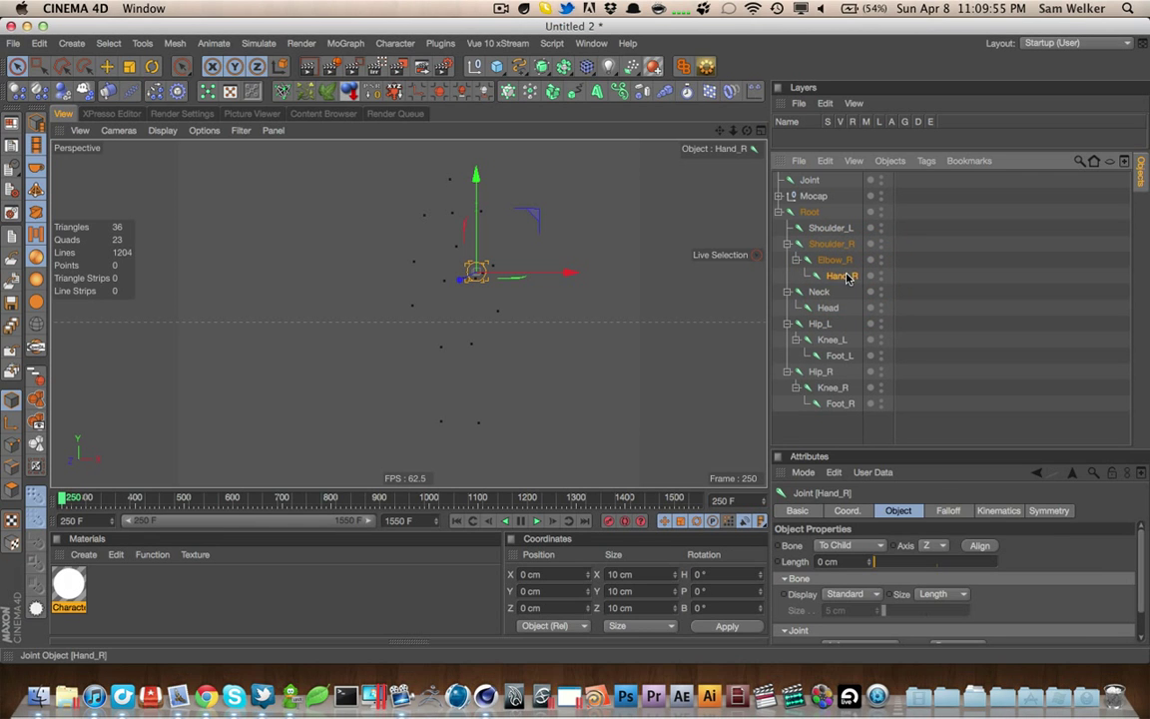
Copy the Elbow_R and Hand_R chain under Shoulder_L and rename the copied joints Elbow_L and Hand_L
left_click_drag(828, 256, 836, 234, "ctrl")
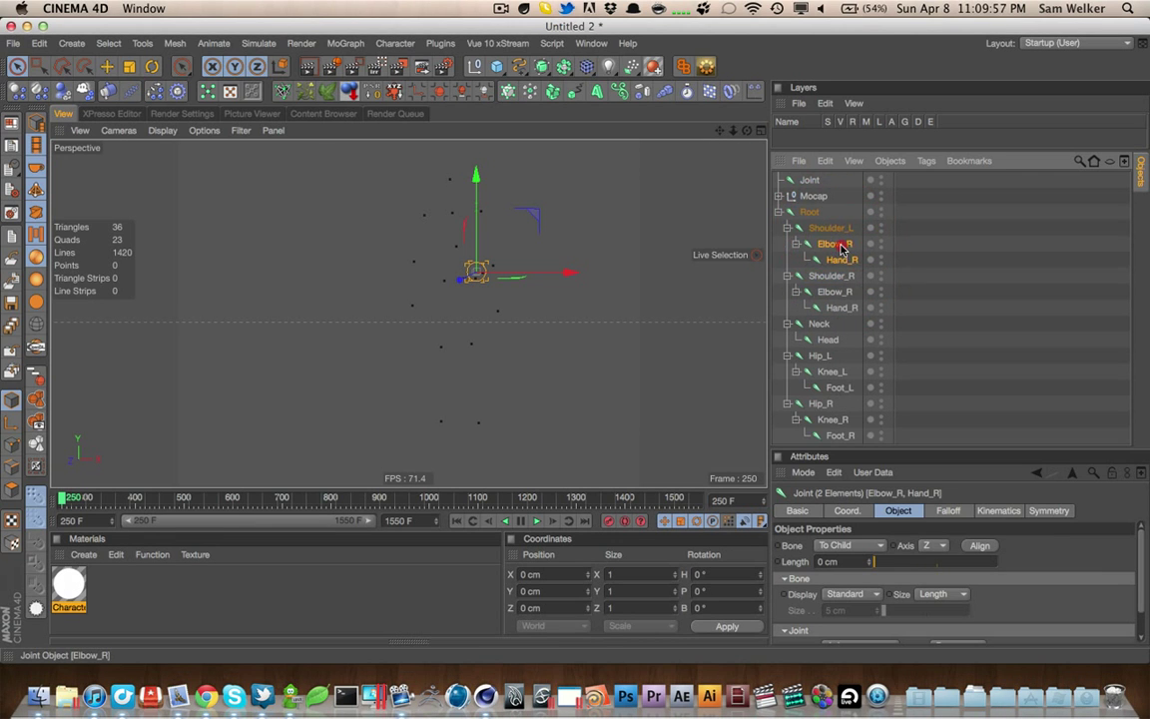
double_click(836, 244)
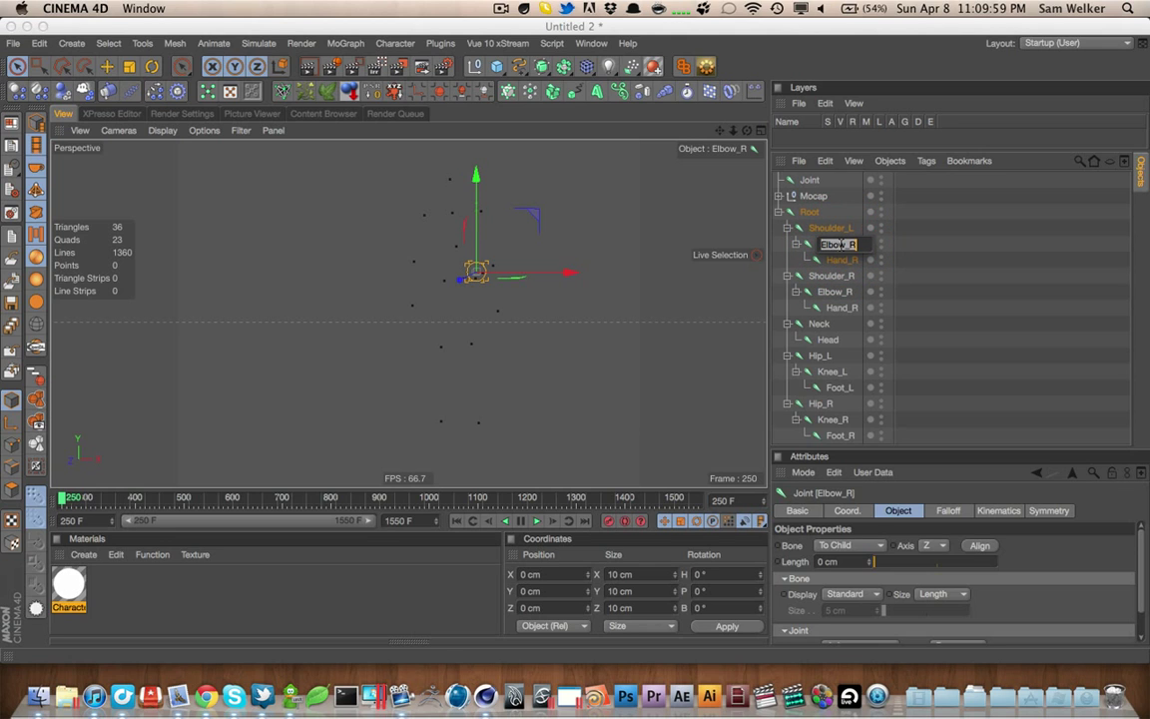
double_click(855, 259)
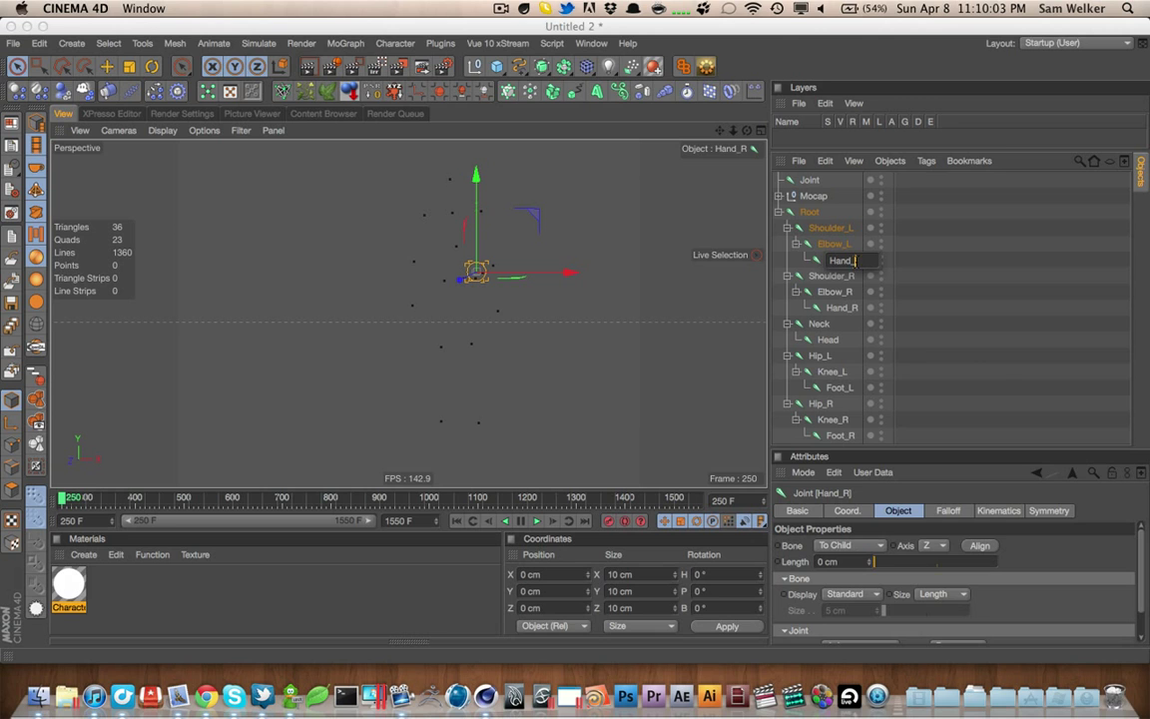
type("Hand_L")
left_click(995, 371)
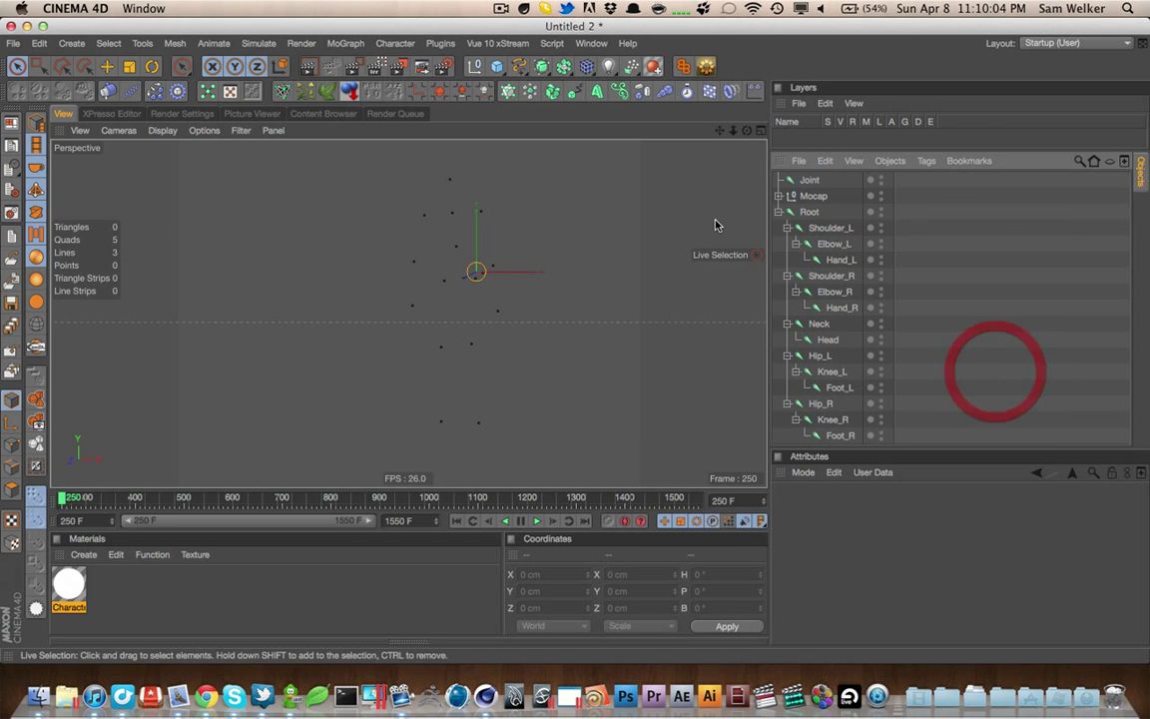
Select Root and all the joints beneath it and add a Constraint character tag to each one
right_click(819, 210)
left_click(810, 218)
left_click_drag(908, 212, 765, 578)
right_click(817, 230)
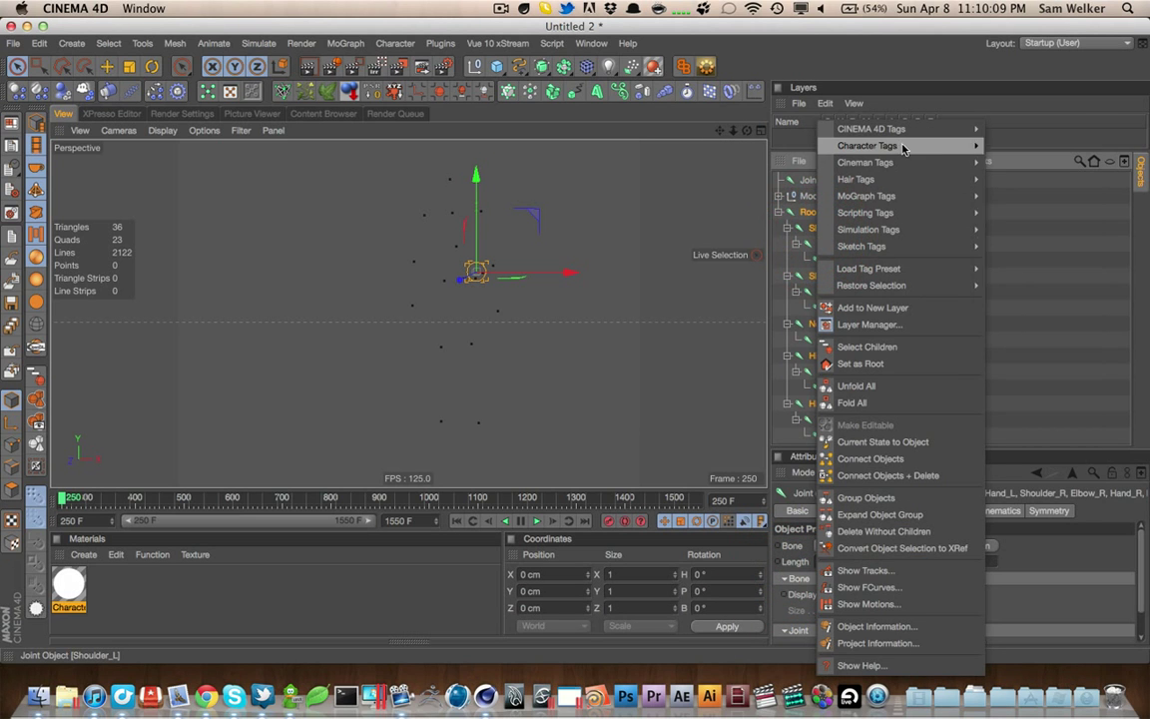
mouse_move(903, 146)
left_click(1010, 161)
left_click(988, 243)
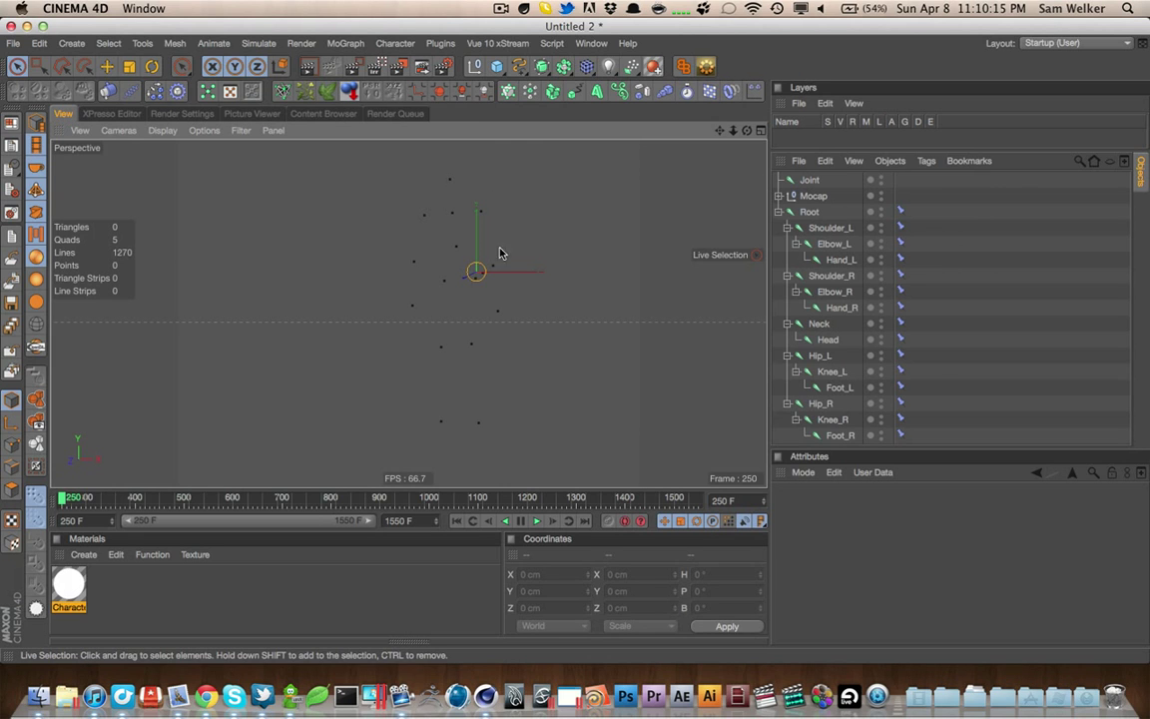
Review the left arm chain by selecting the Shoulder_L, Elbow_L and Hand_L joints individually
left_click_drag(586, 229, 272, 150, "alt")
left_click(834, 244)
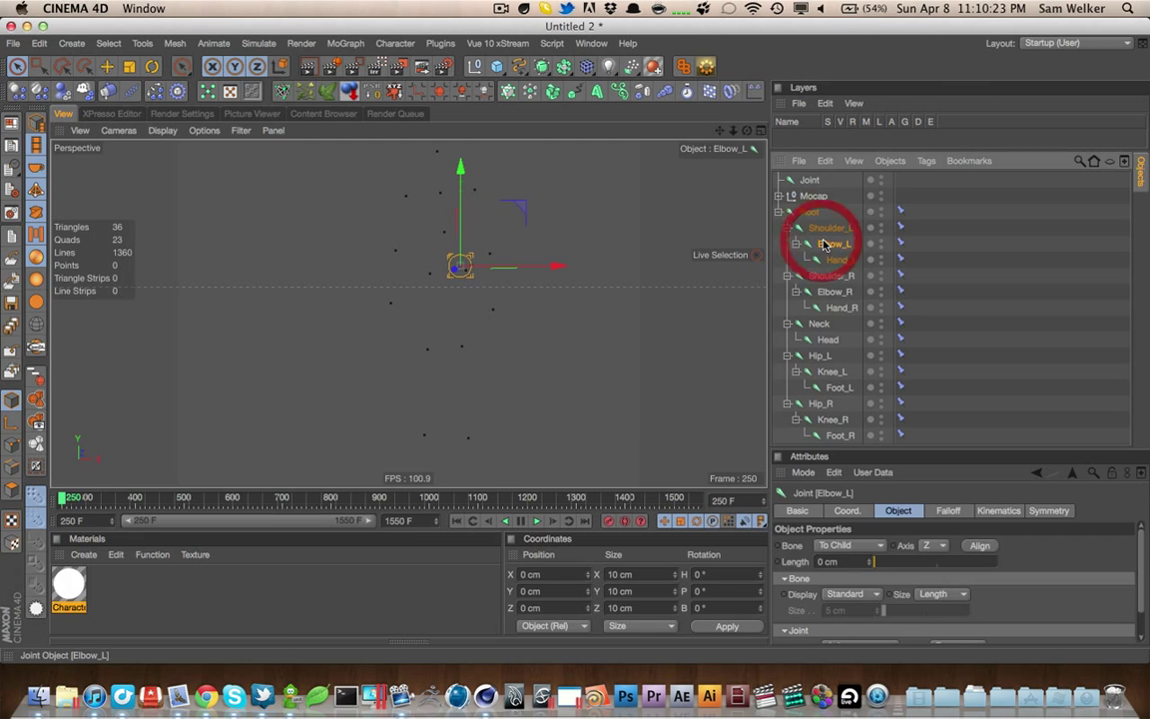
left_click(826, 228)
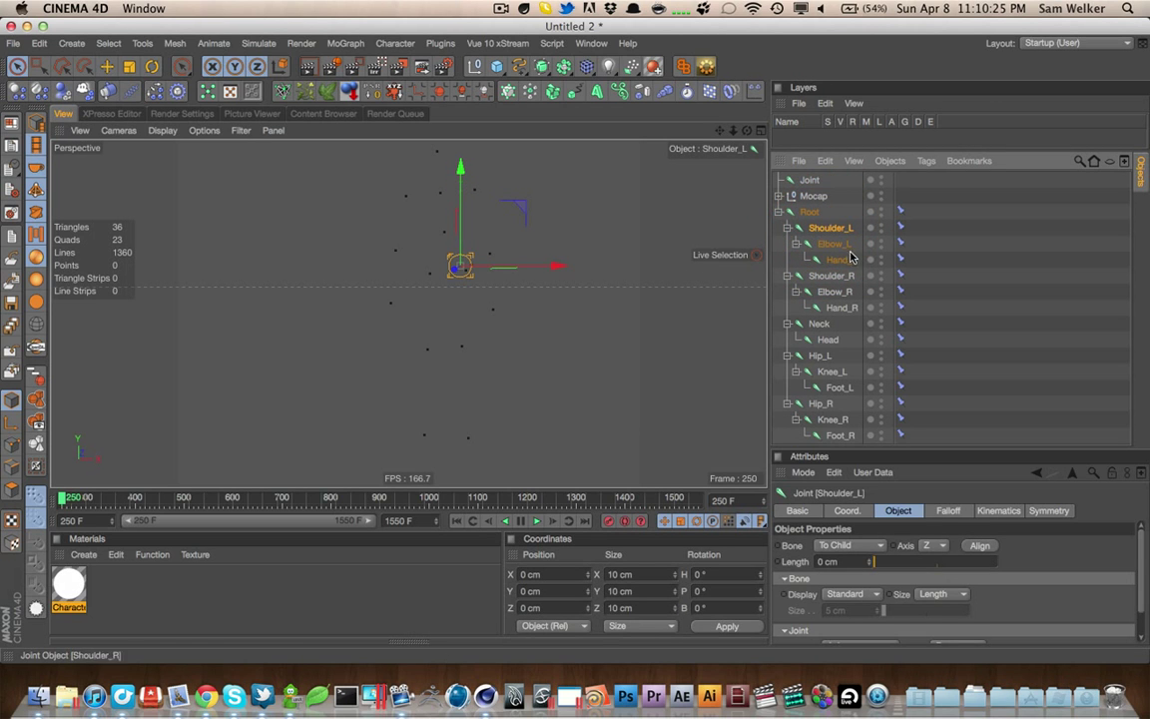
left_click(833, 244)
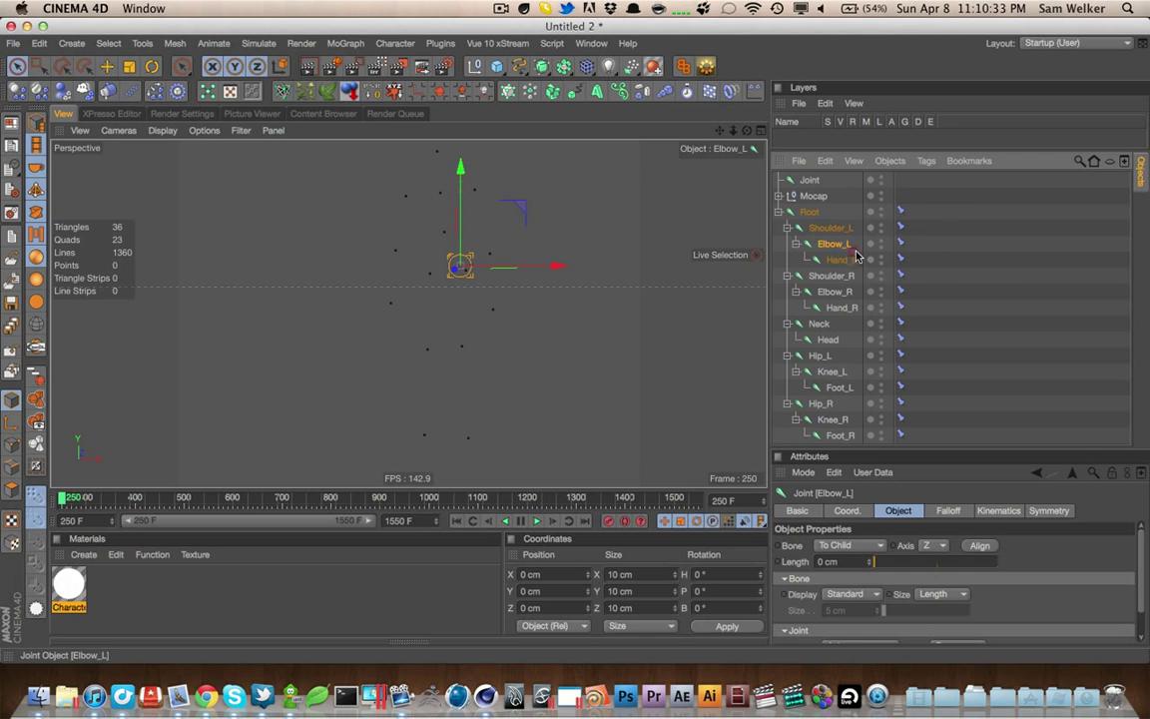
left_click(943, 228)
left_click(839, 259)
left_click(846, 257)
left_click(988, 180)
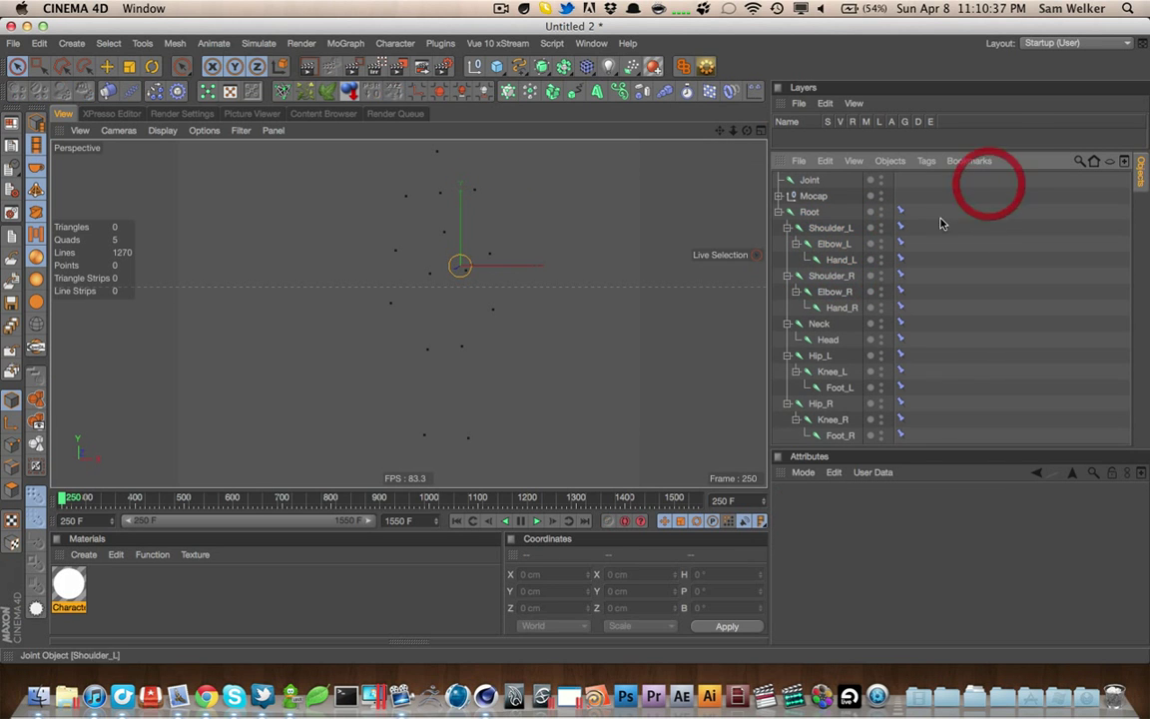
Select the Constraint tags of Root and all its child joints and enable the PSR constraint on them
left_click(901, 212)
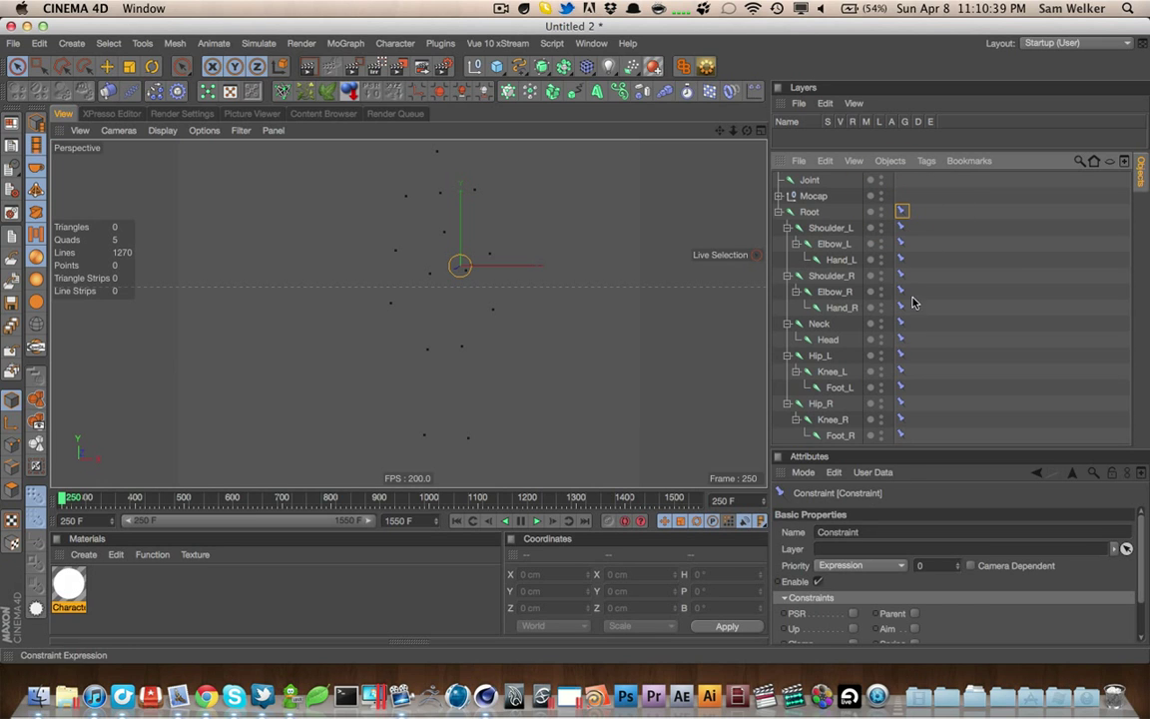
left_click_drag(898, 185, 903, 526)
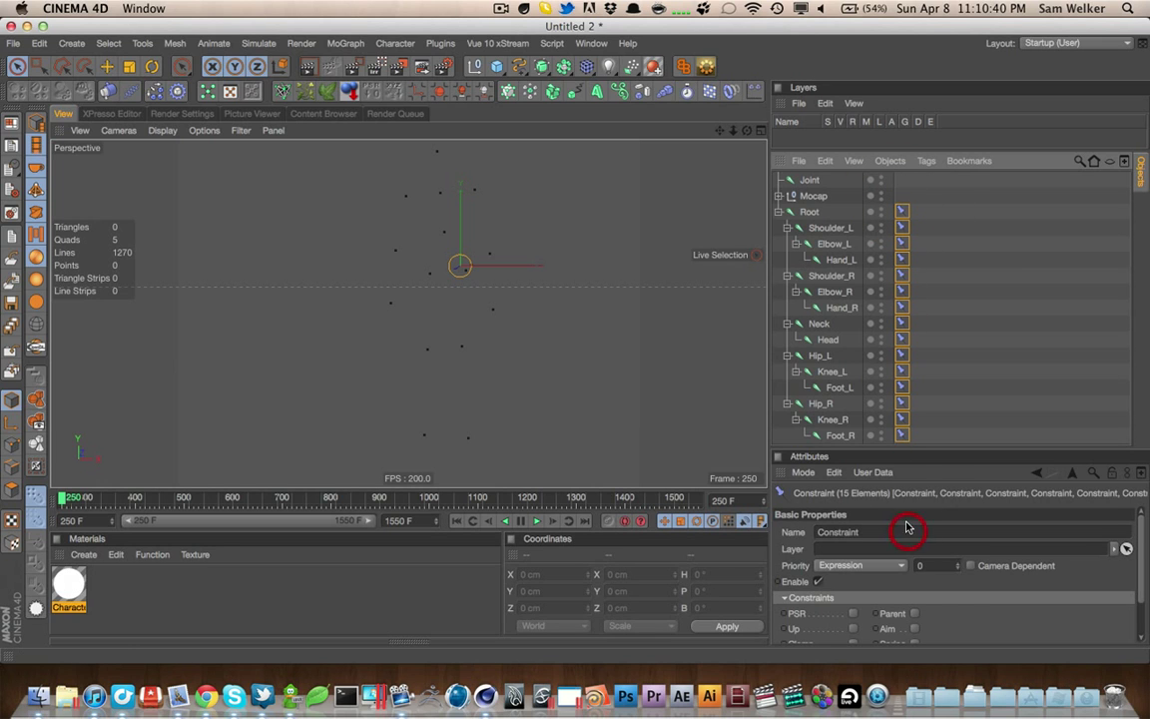
left_click(854, 613)
left_click(820, 510)
left_click(996, 362)
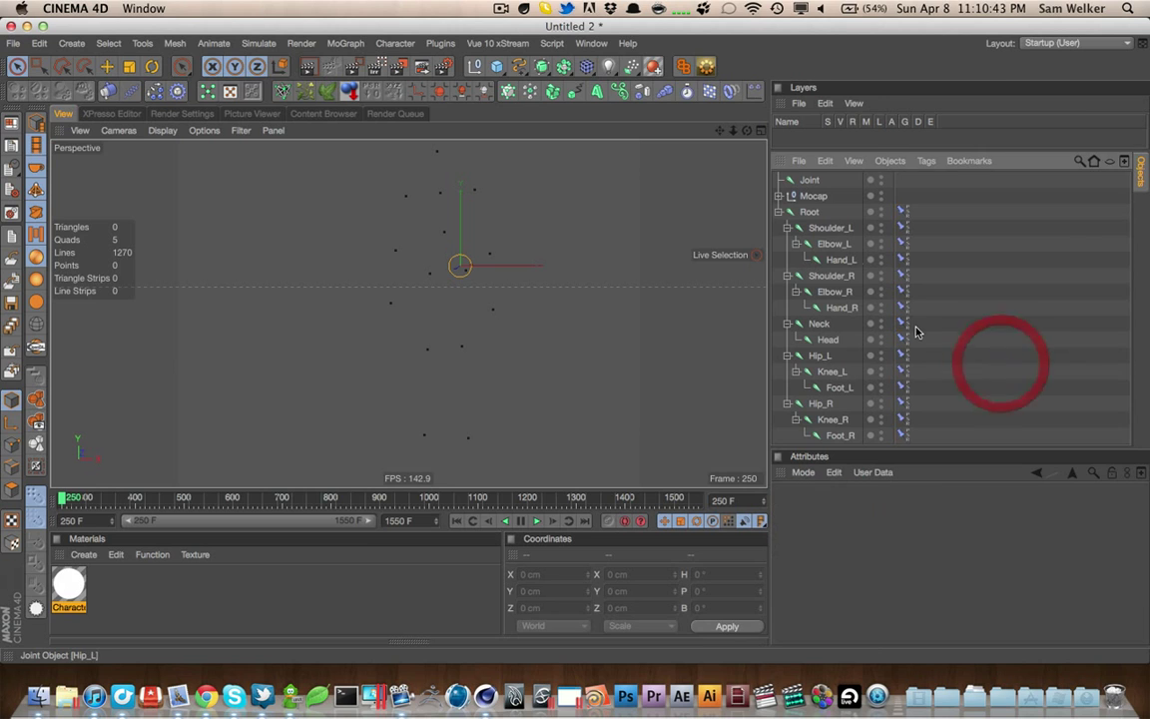
Open the PSR target settings of Root's Constraint tag with more room, and maximize the object hierarchy
left_click(901, 211)
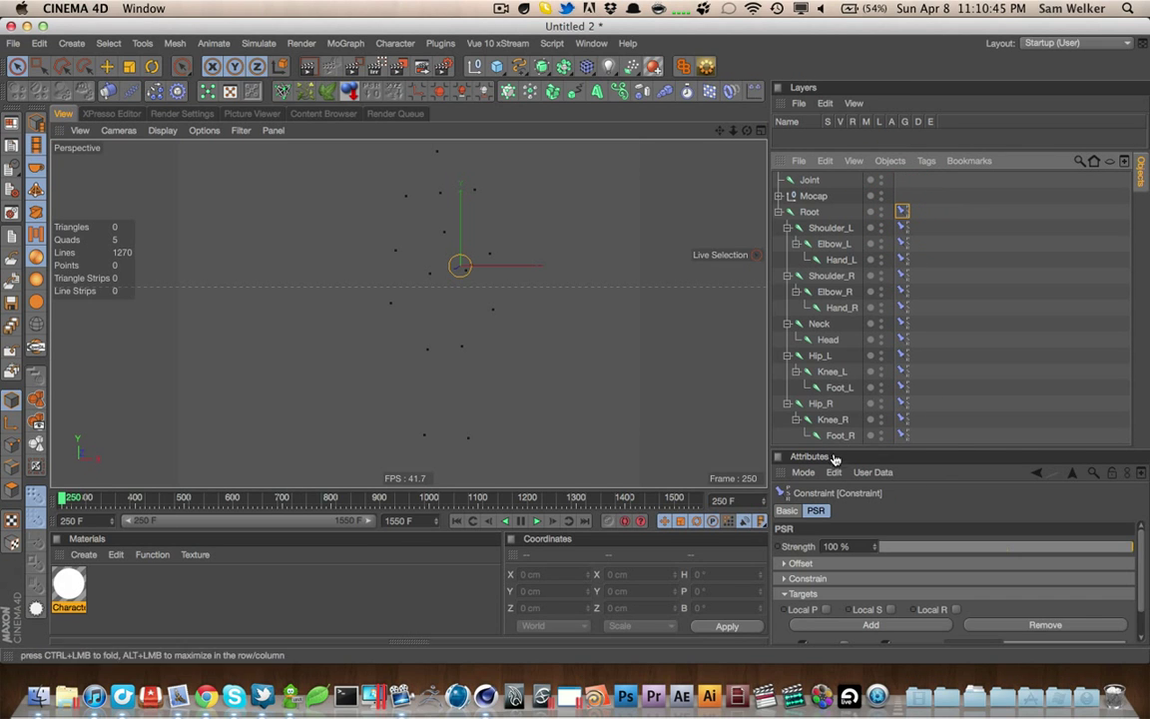
left_click_drag(834, 449, 835, 386)
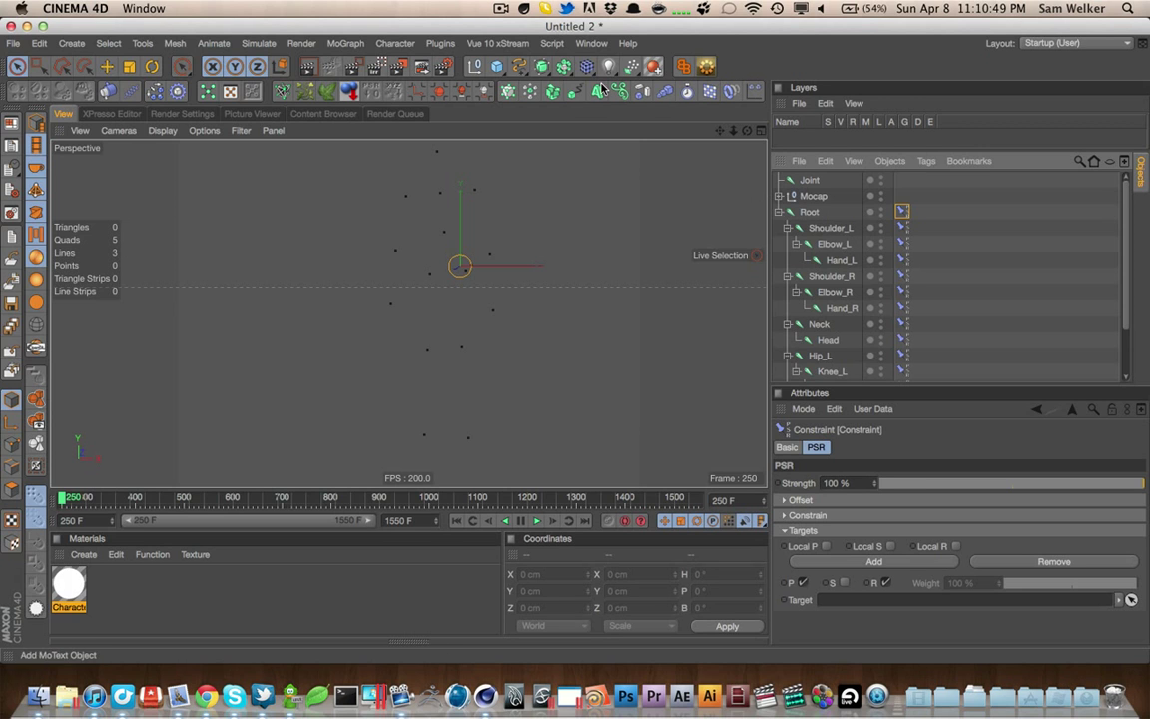
left_click(593, 44)
left_click(593, 45)
left_click(948, 183)
key("ctrl+Tab")
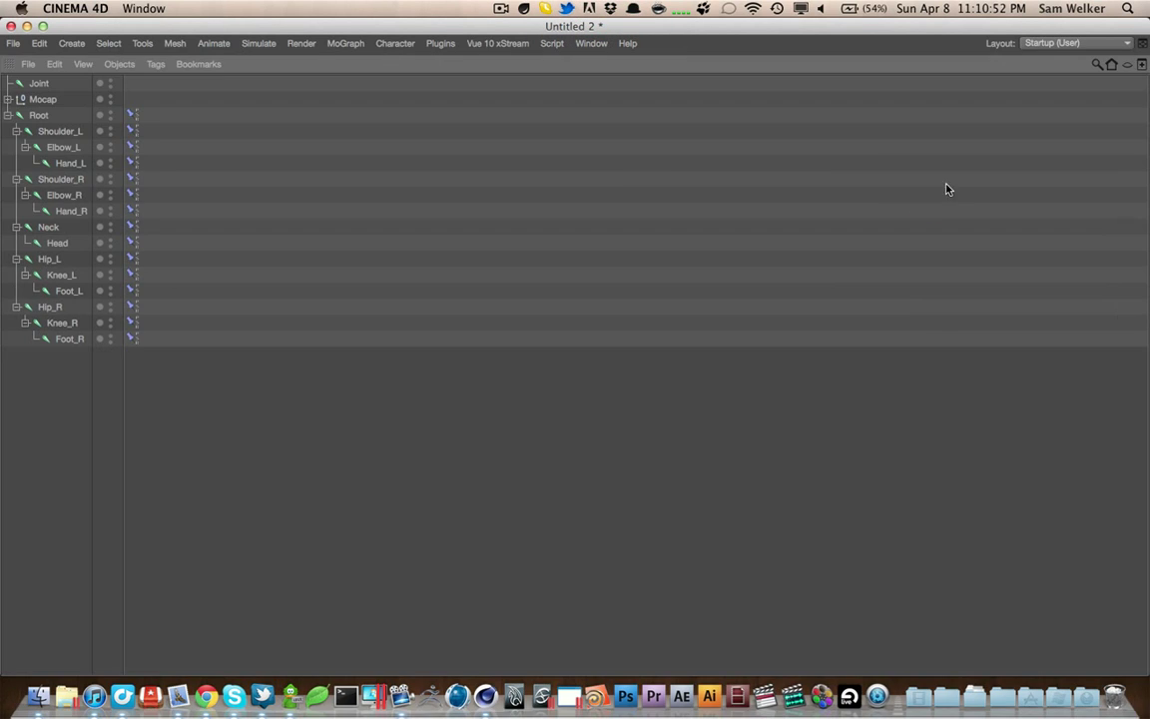
left_click(584, 44)
left_click(647, 198)
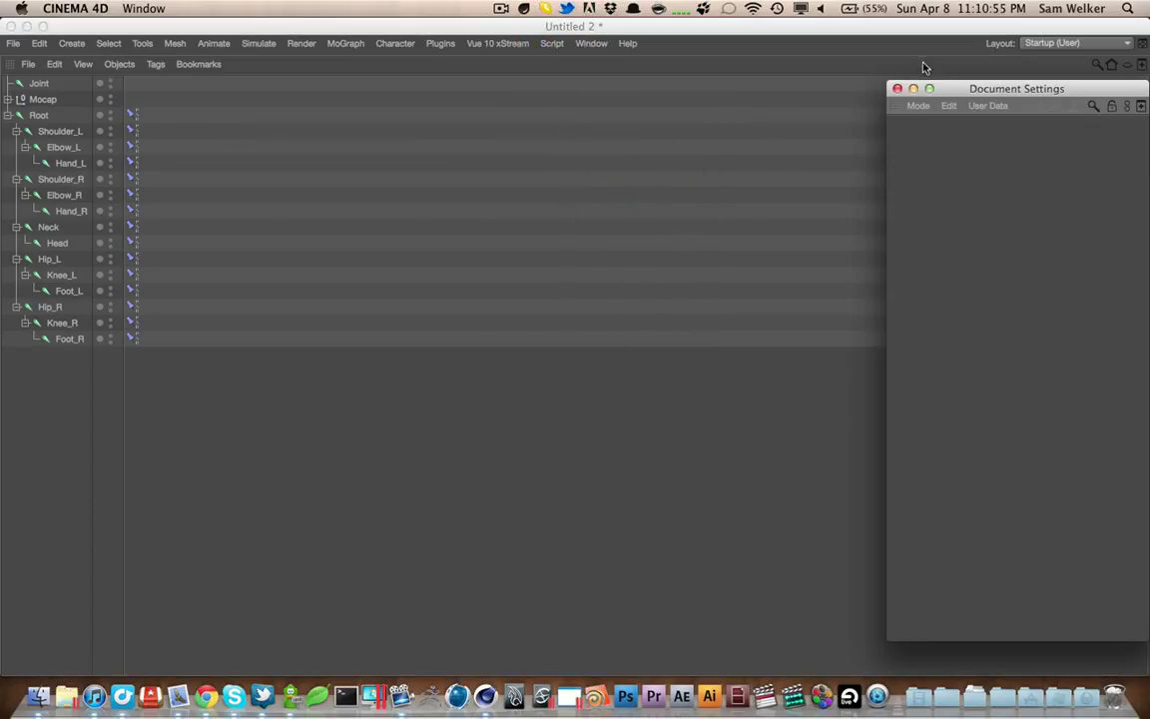
left_click_drag(895, 106, 926, 169)
left_click_drag(950, 89, 706, 88)
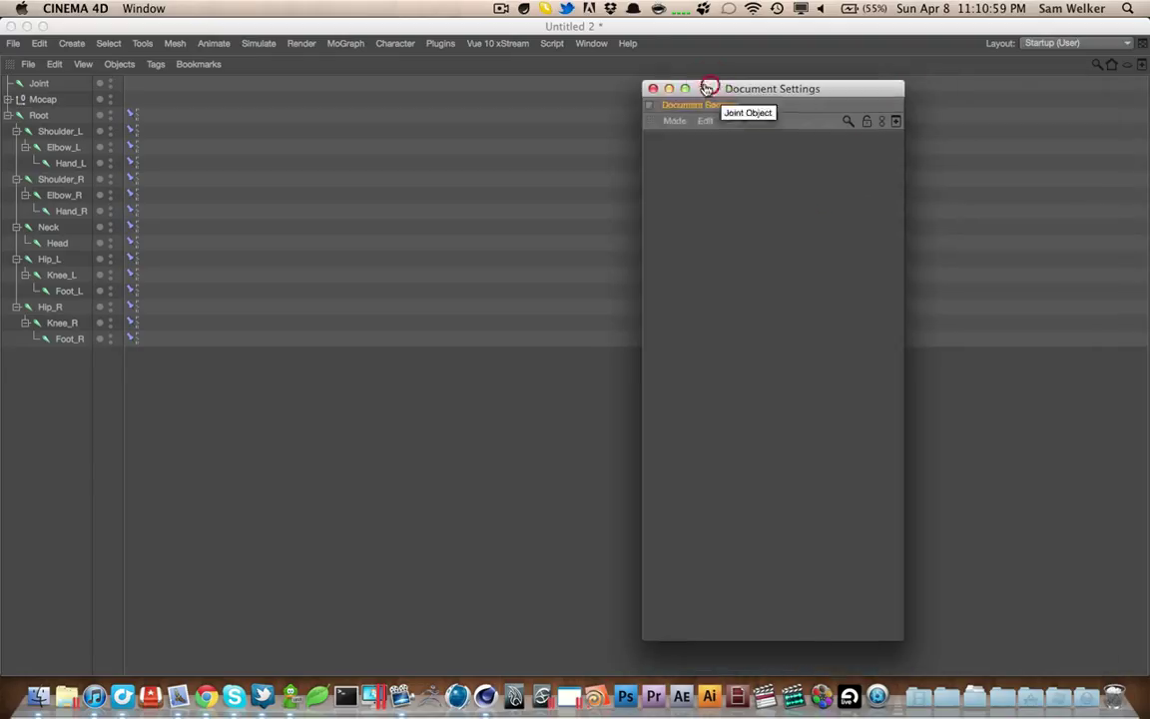
left_click_drag(650, 121, 1098, 170)
left_click_drag(704, 92, 302, 99)
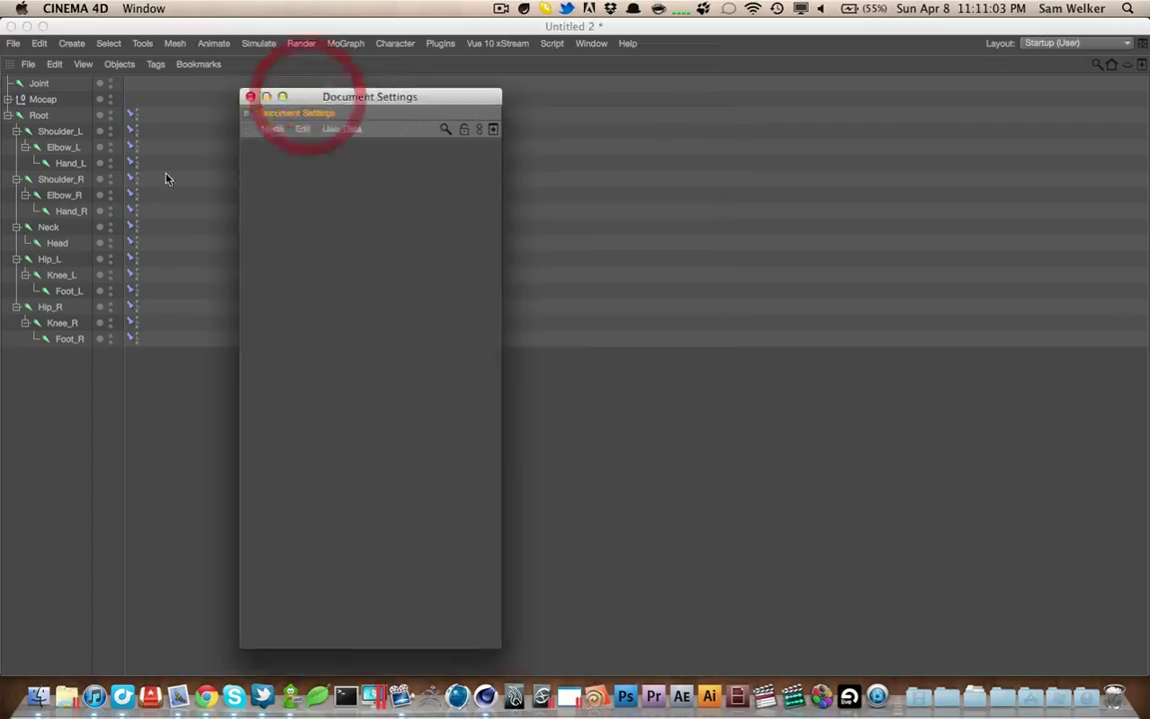
left_click(166, 178)
left_click_drag(248, 130, 967, 193)
left_click(251, 95)
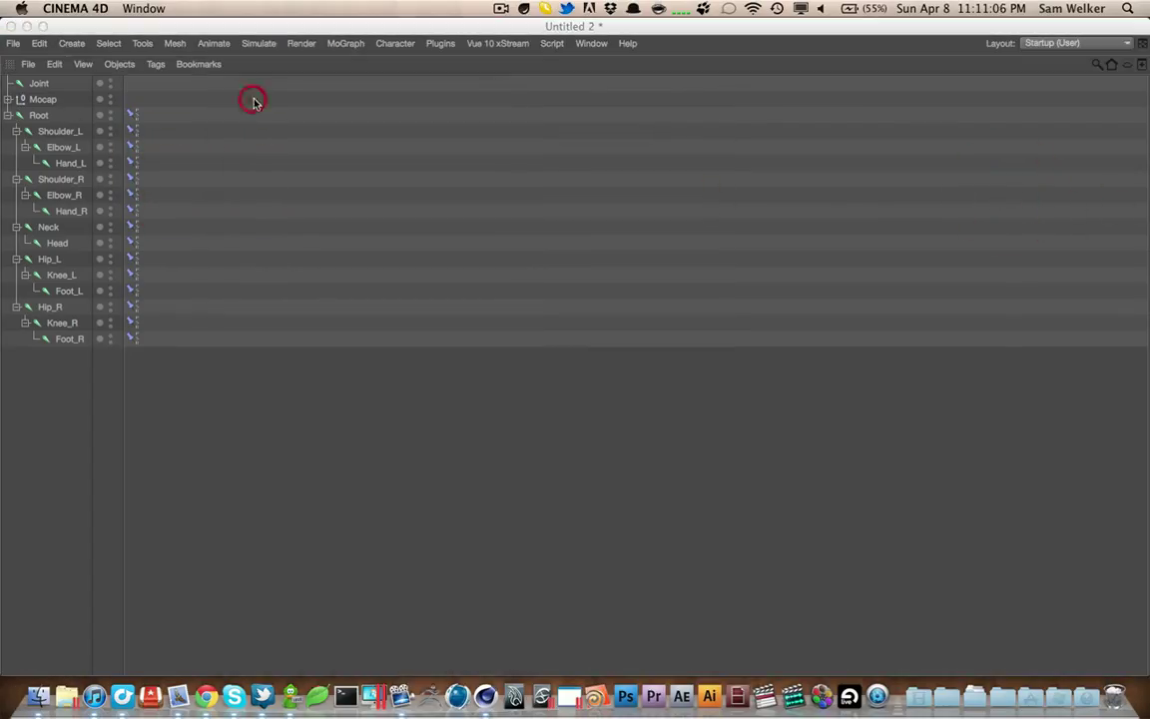
left_click(310, 148)
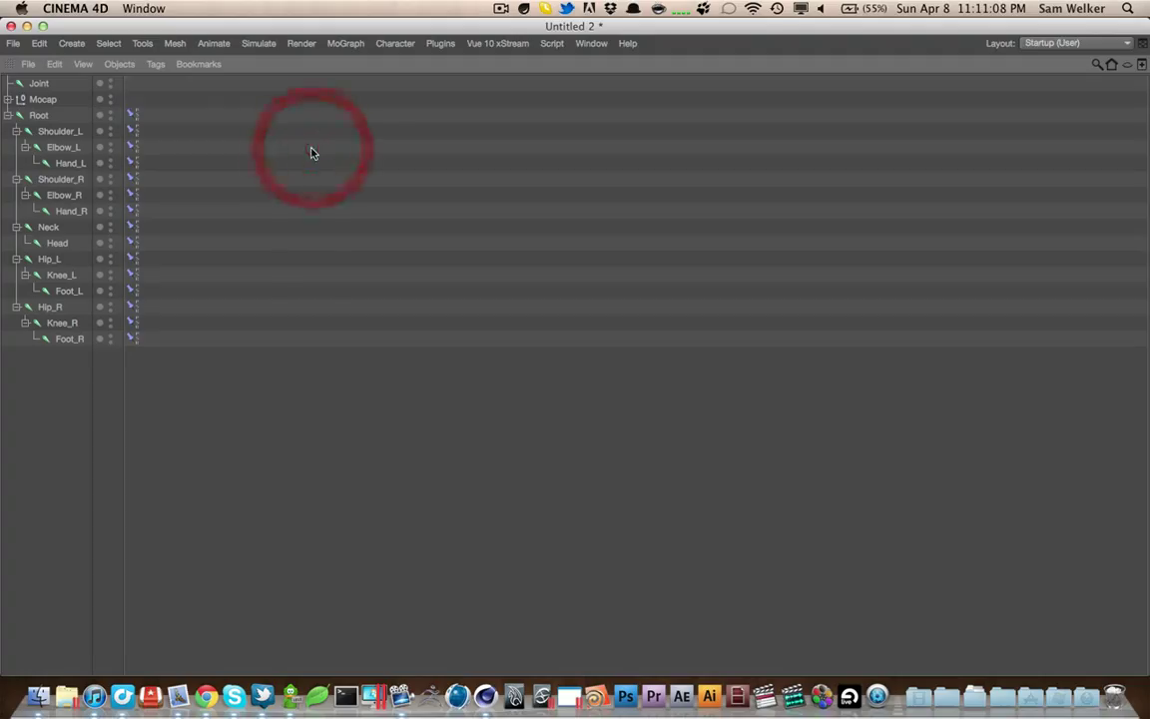
Expand the Mocap hierarchy, restore the full layout, and fold away the viewport, Materials, Coordinates and timeline areas
left_click(9, 99)
key("ctrl+Tab")
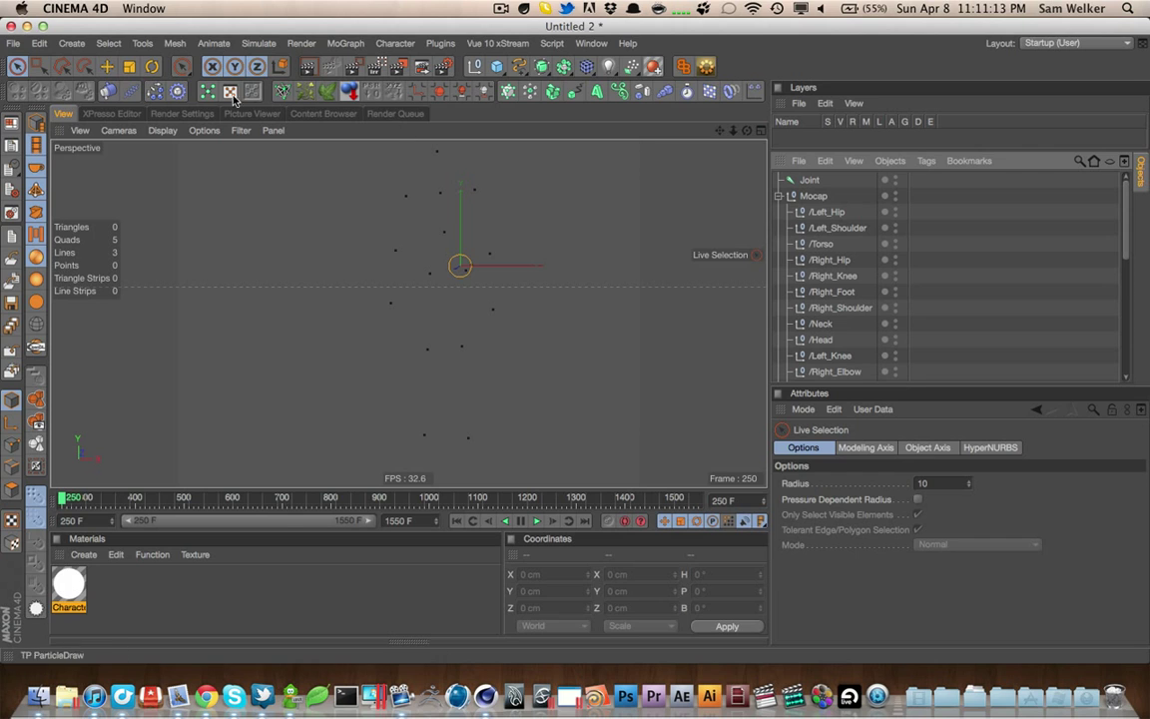
left_click(62, 114)
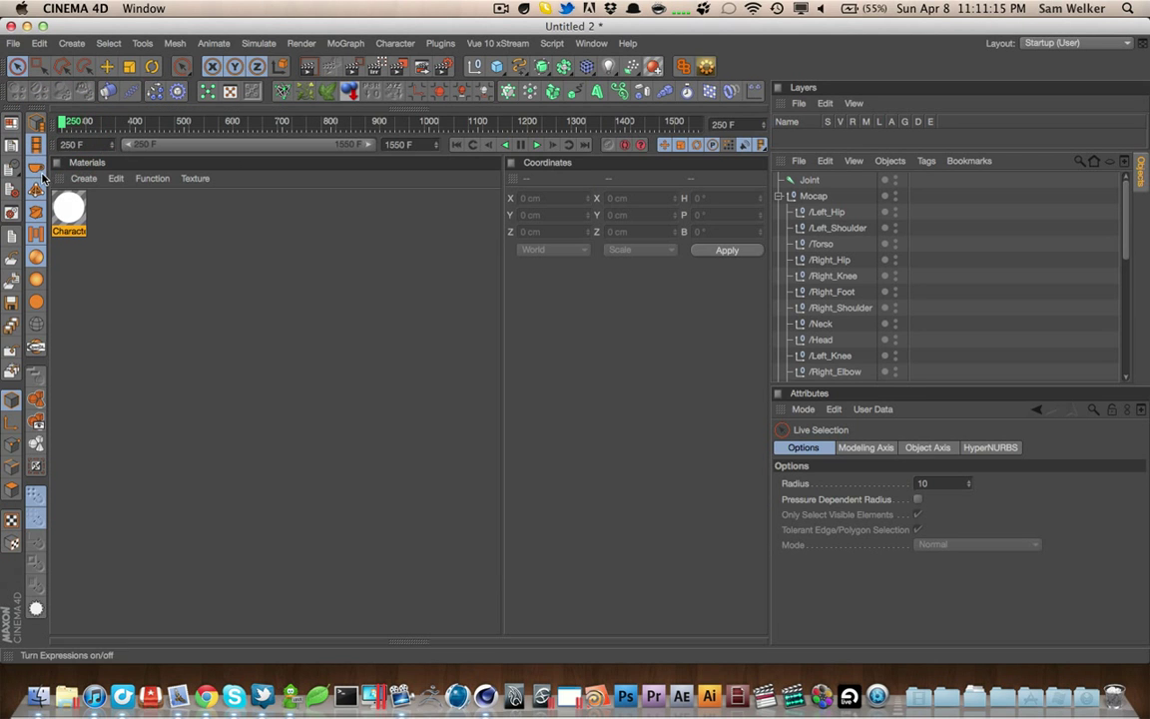
left_click(55, 164)
left_click(55, 163)
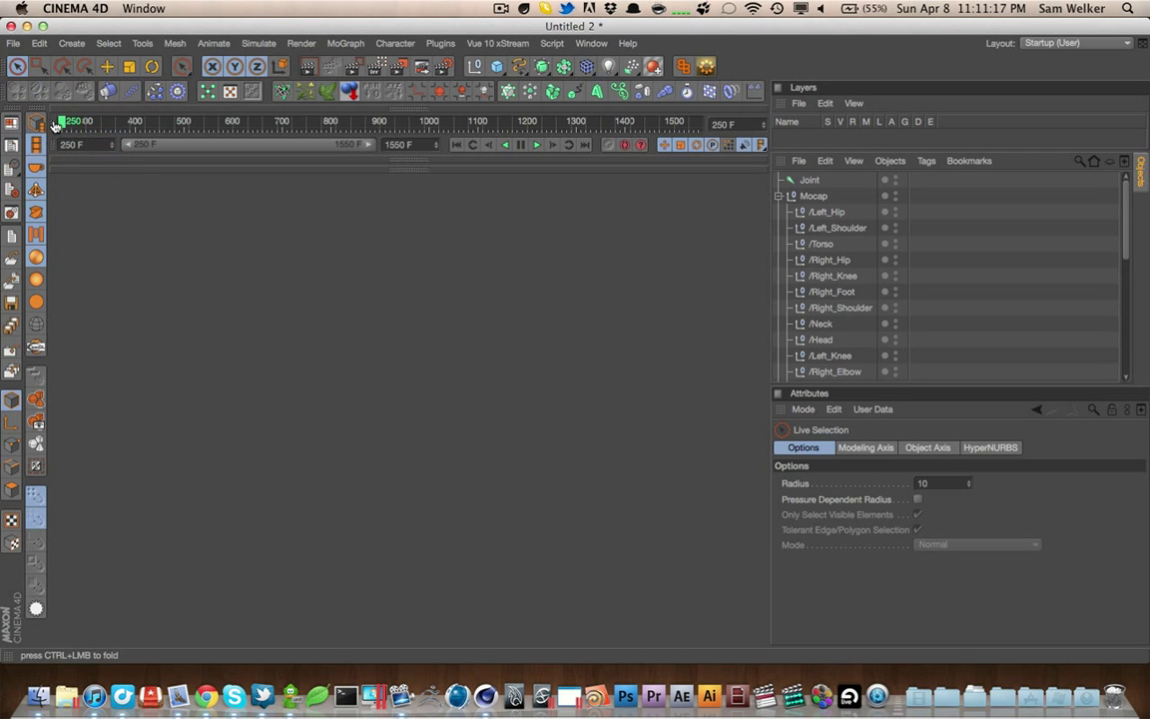
left_click(55, 122)
left_click(52, 128)
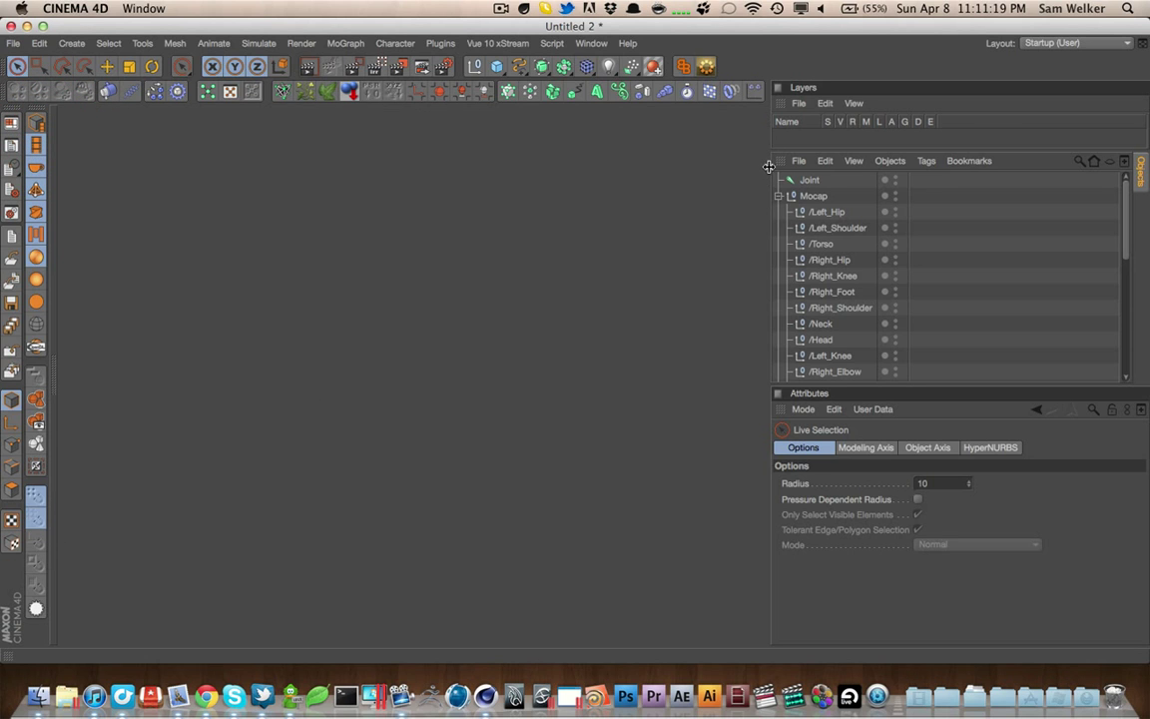
Widen the object hierarchy area, dock the Attributes manager beside it, and enlarge both so the nulls and joints fit together
left_click_drag(769, 166, 141, 175)
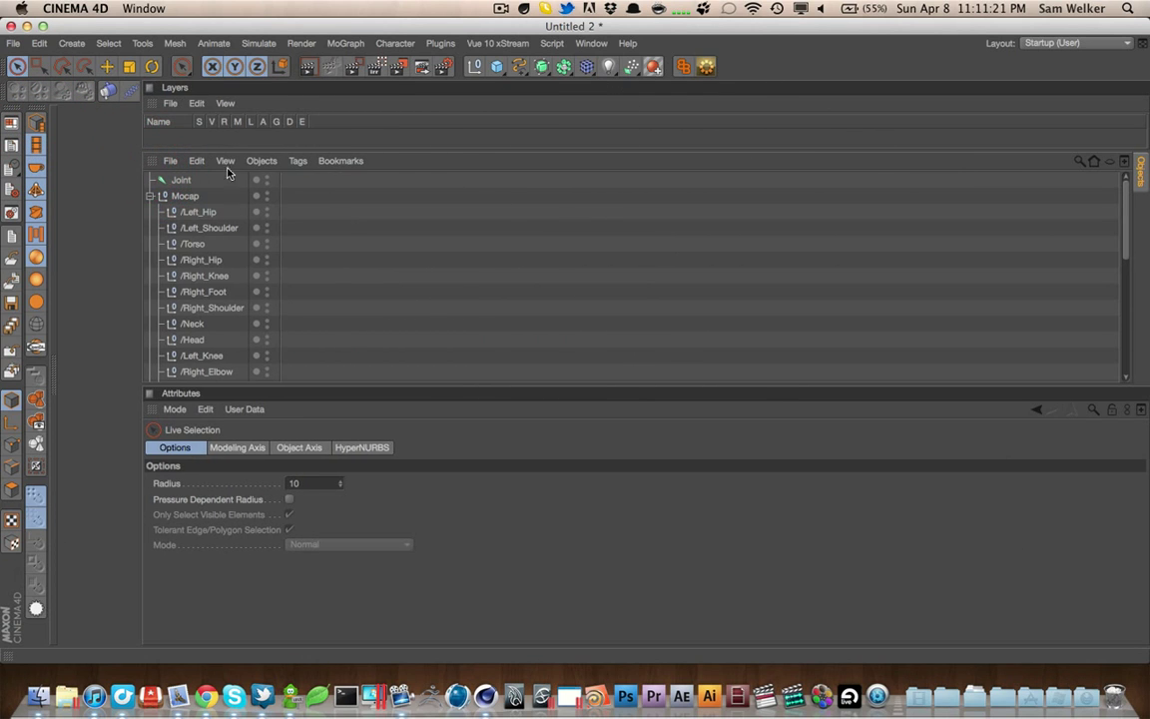
left_click_drag(149, 393, 305, 357)
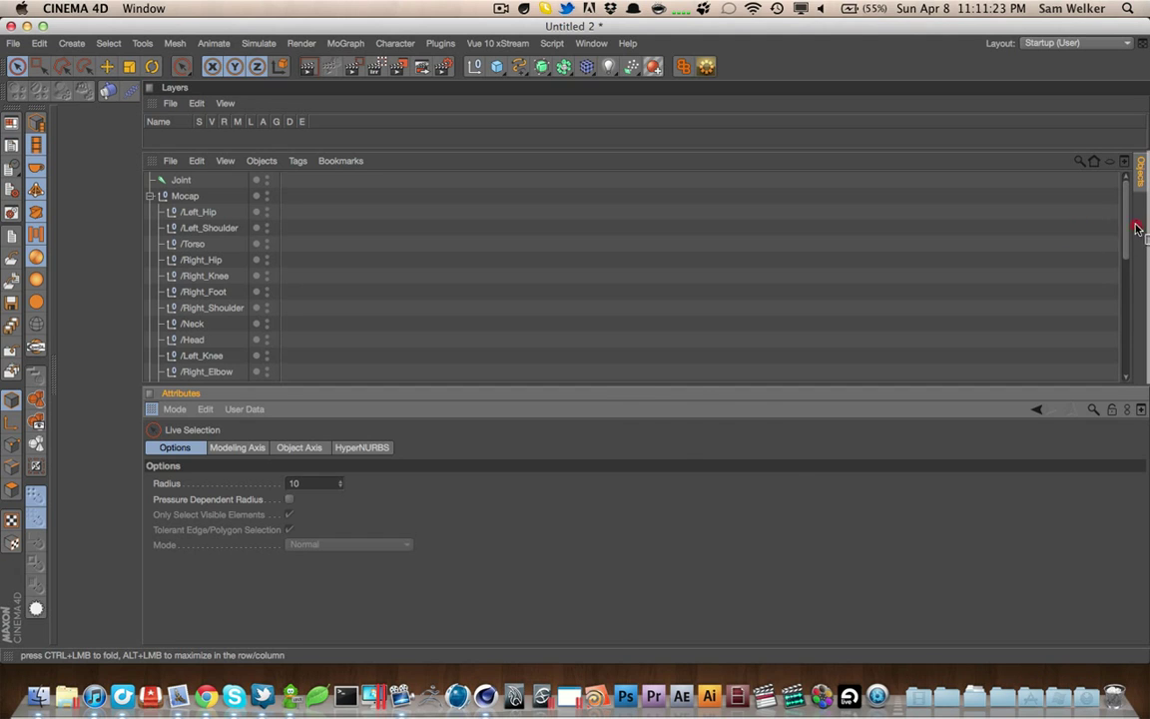
left_click_drag(1113, 230, 1104, 226)
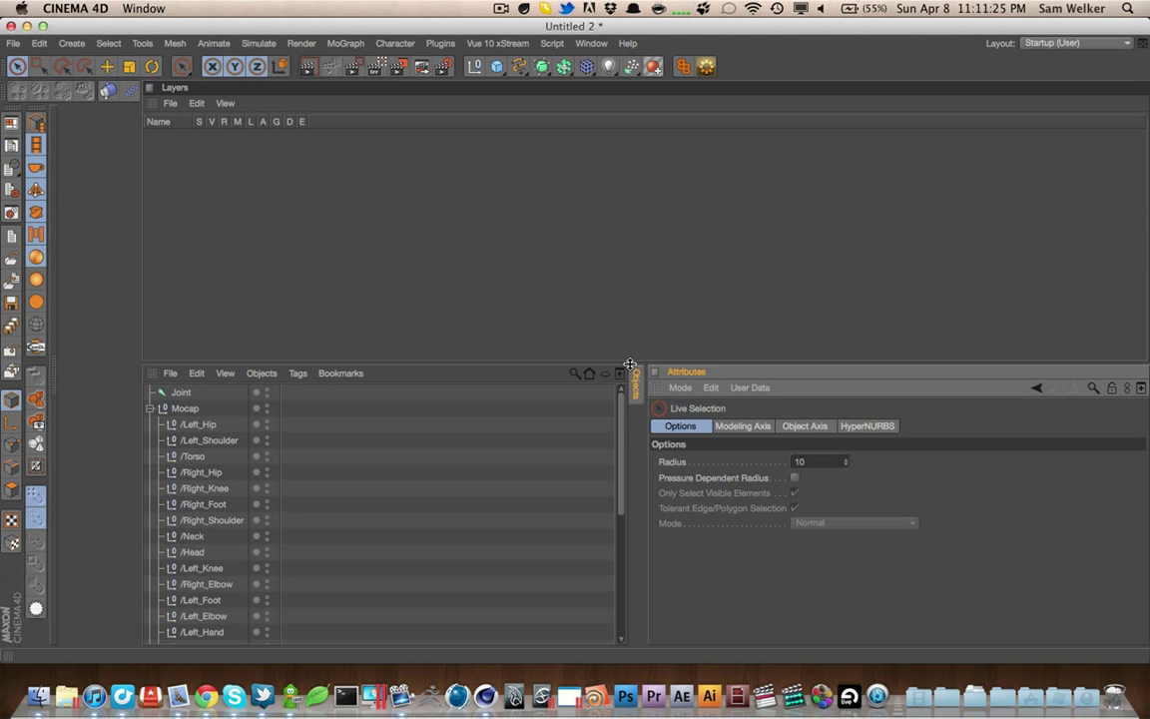
left_click_drag(630, 364, 609, 139)
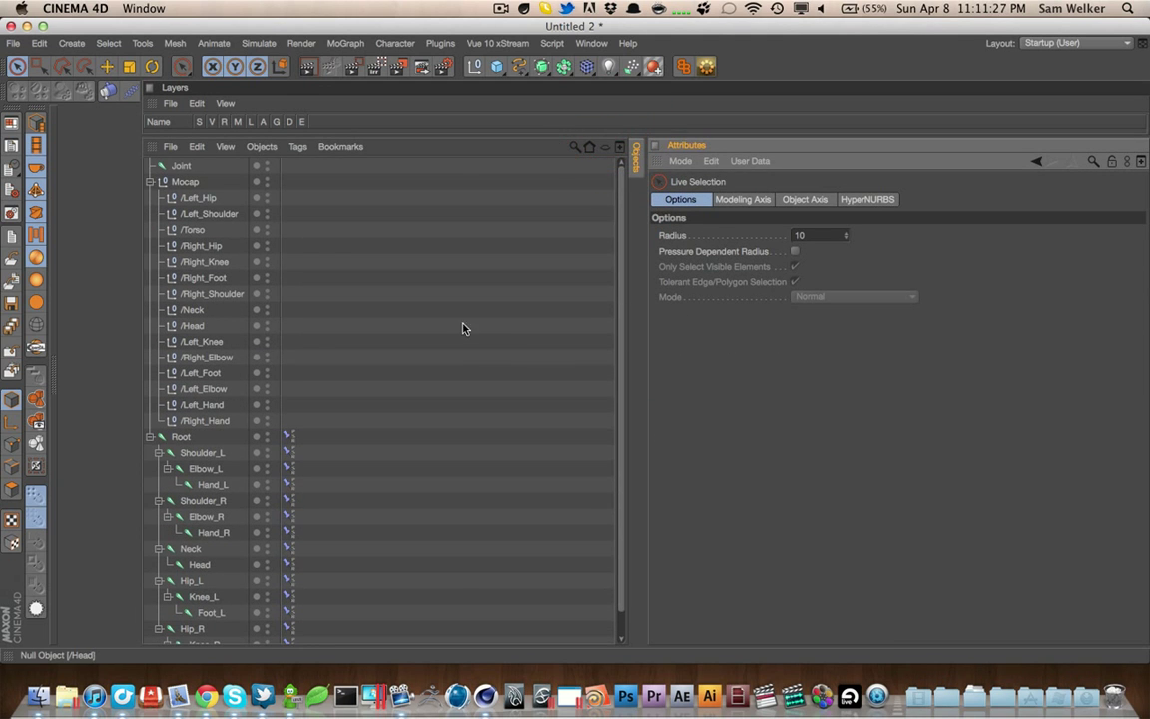
scroll(398, 333, "down", 1)
scroll(399, 334, "up", 1)
scroll(391, 339, "down", 1)
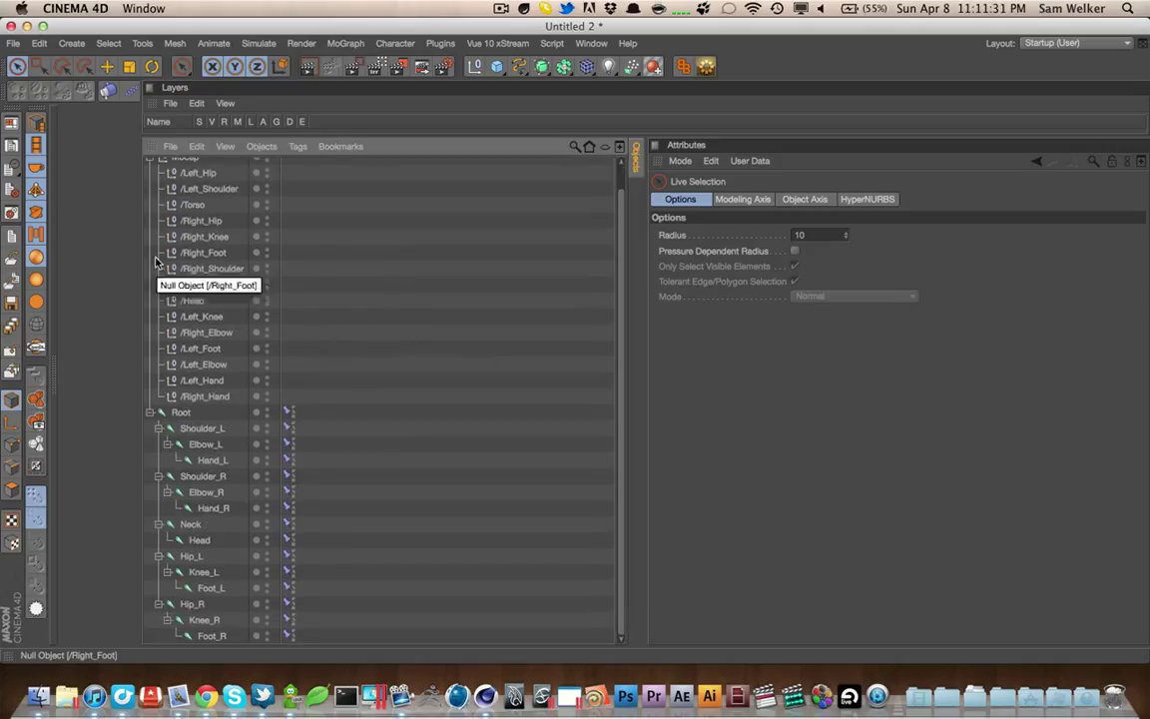
left_click_drag(141, 262, 91, 259)
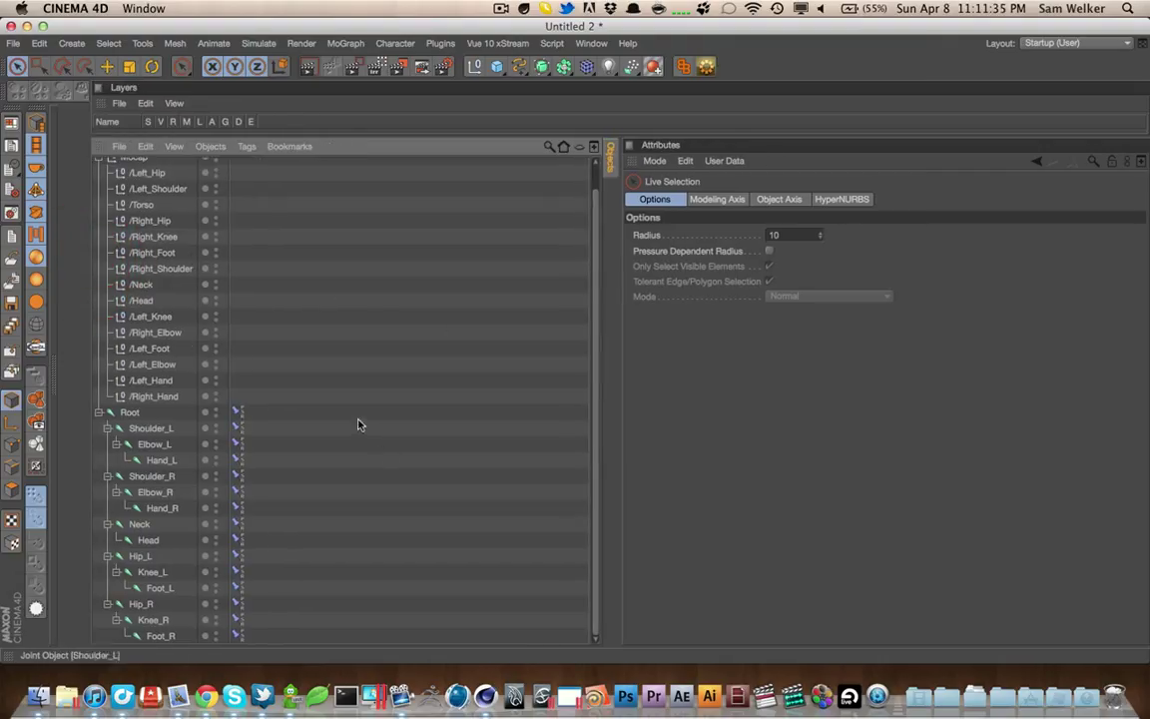
Delete the unused Joint object above the Mocap hierarchy
scroll(351, 418, "up", 2)
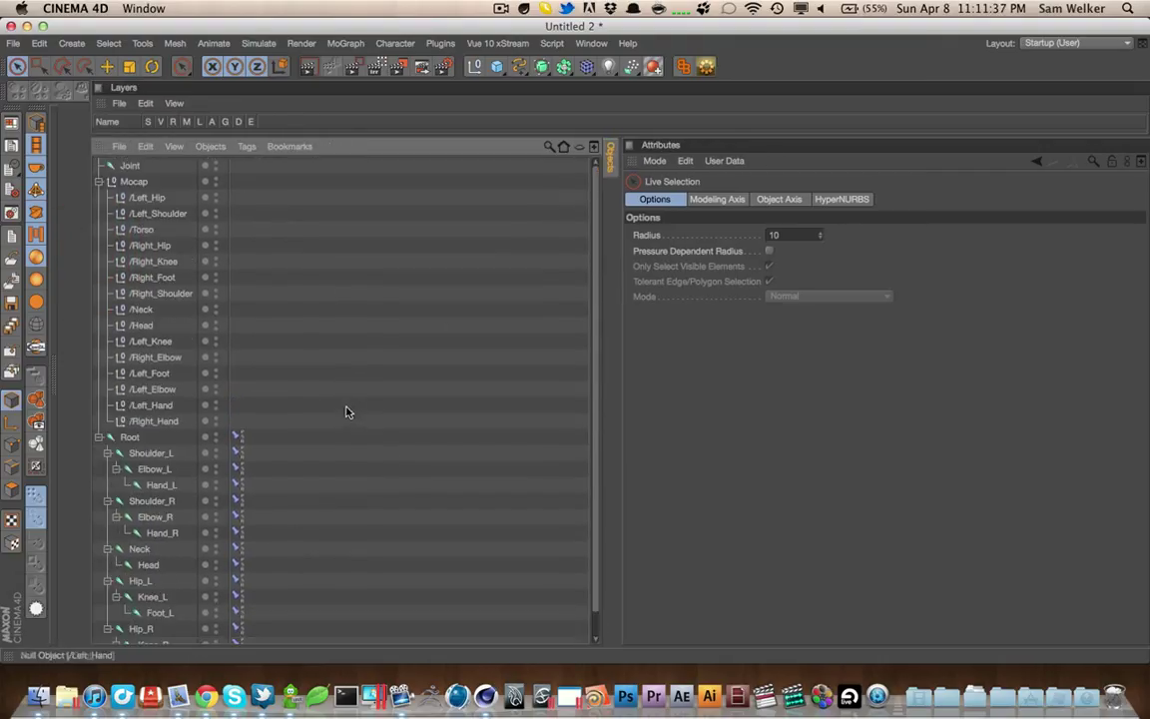
left_click(130, 166)
key("Delete")
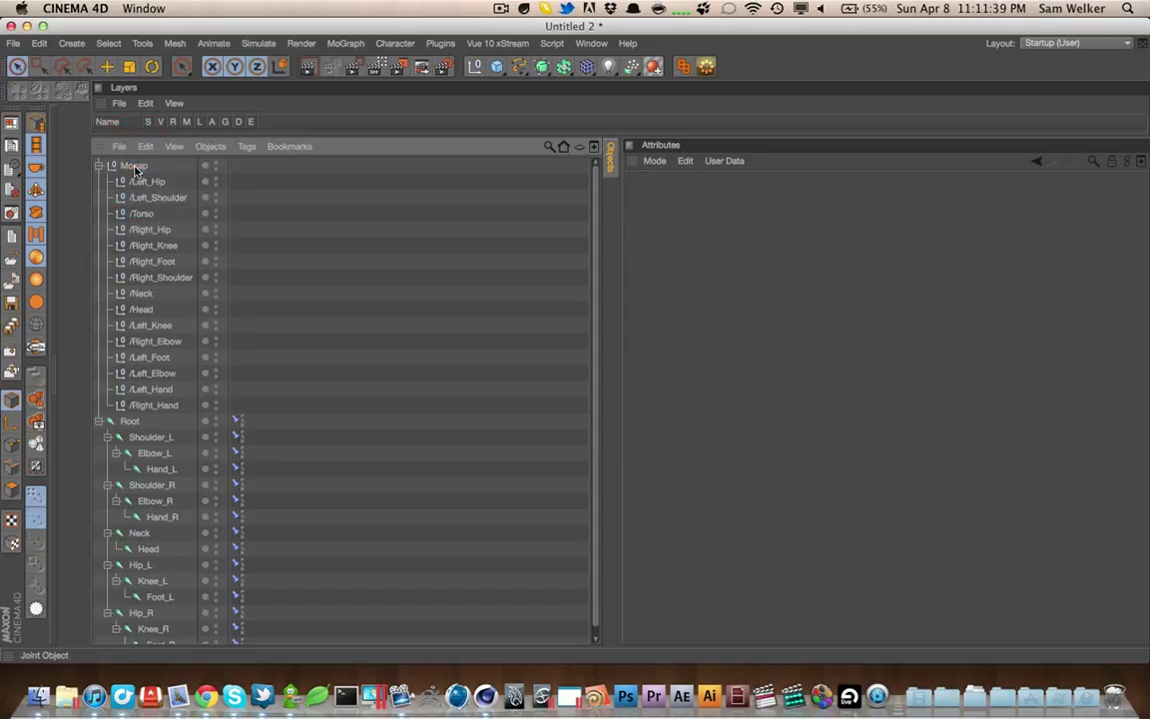
Assign the /Torso null as the PSR target of Root's Constraint tag
scroll(228, 219, "down", 1)
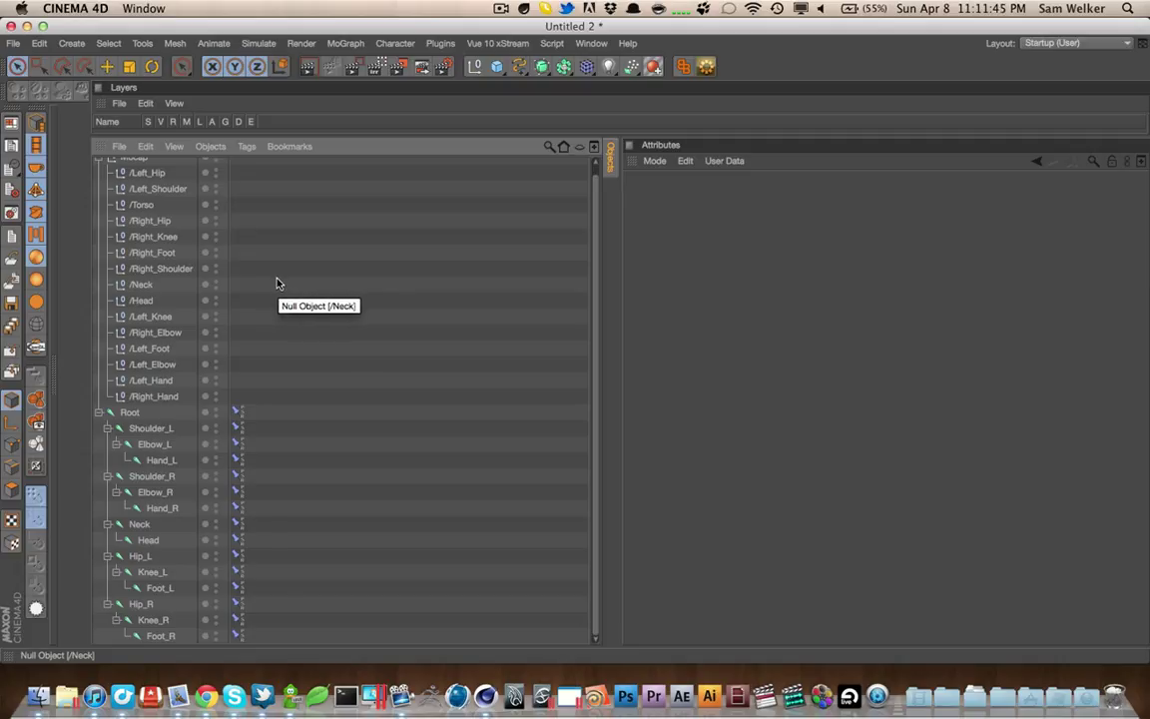
left_click(237, 411)
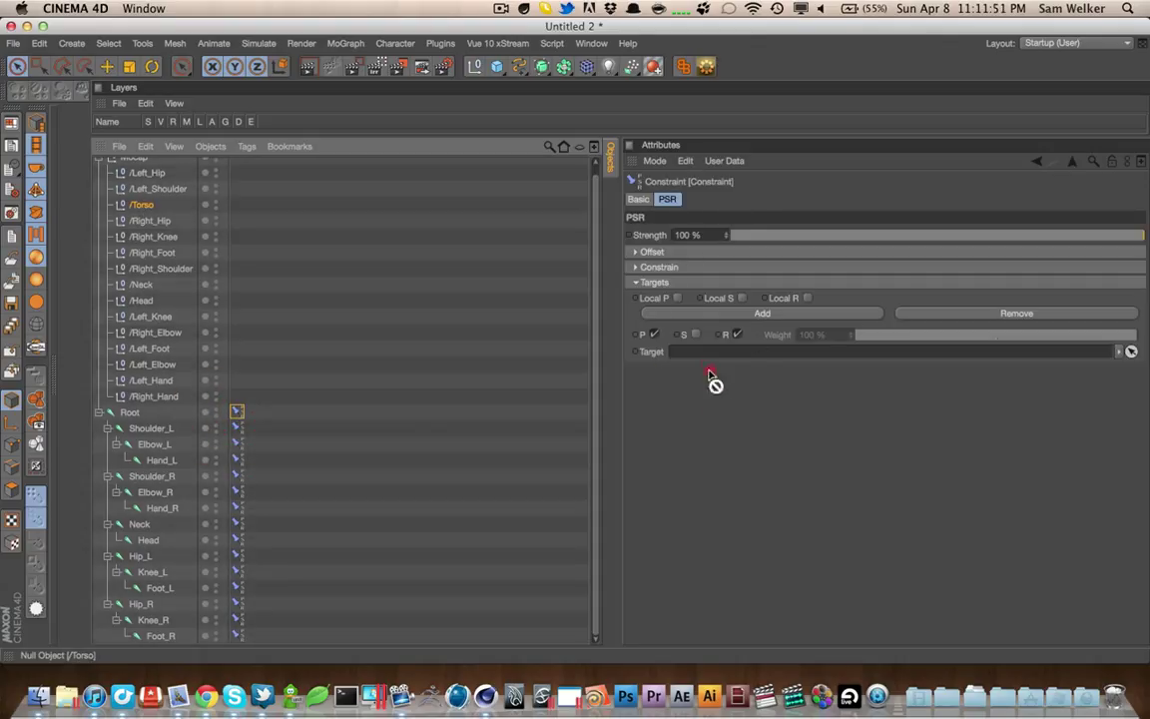
left_click_drag(704, 355, 705, 356)
Assign /Left_Shoulder, /Left_Elbow and /Left_Hand as the PSR targets of the Shoulder_L, Elbow_L and Hand_L Constraint tags
left_click(236, 427)
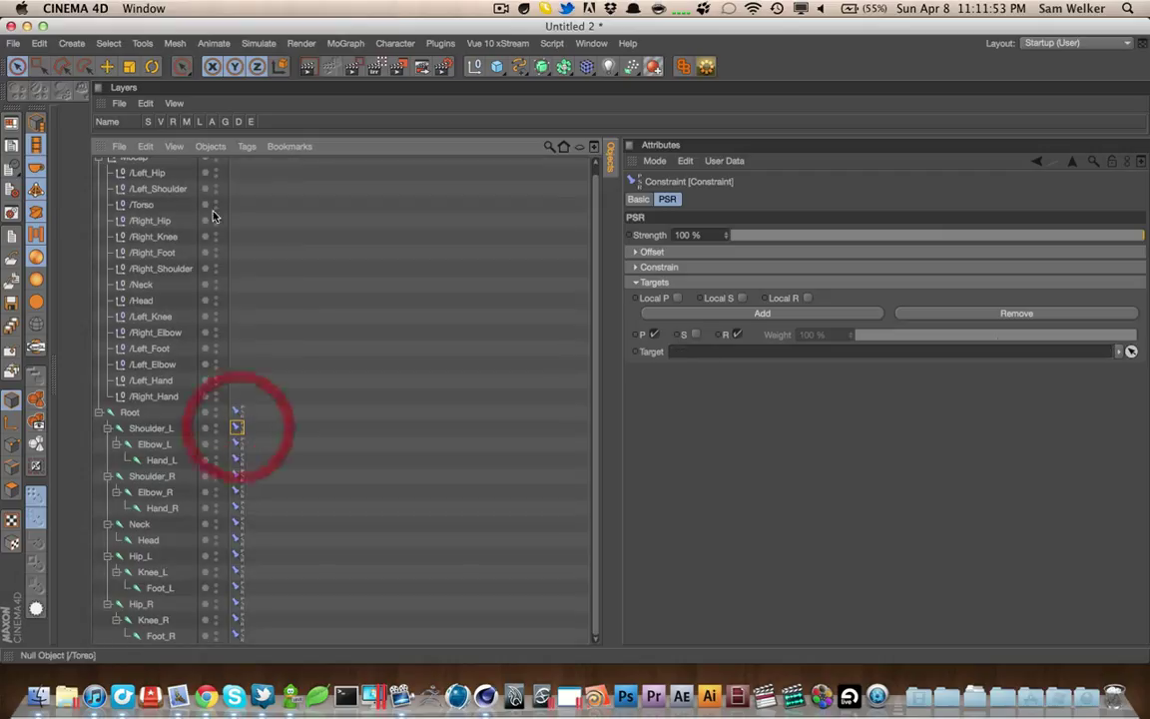
left_click_drag(159, 189, 726, 351)
left_click(236, 443)
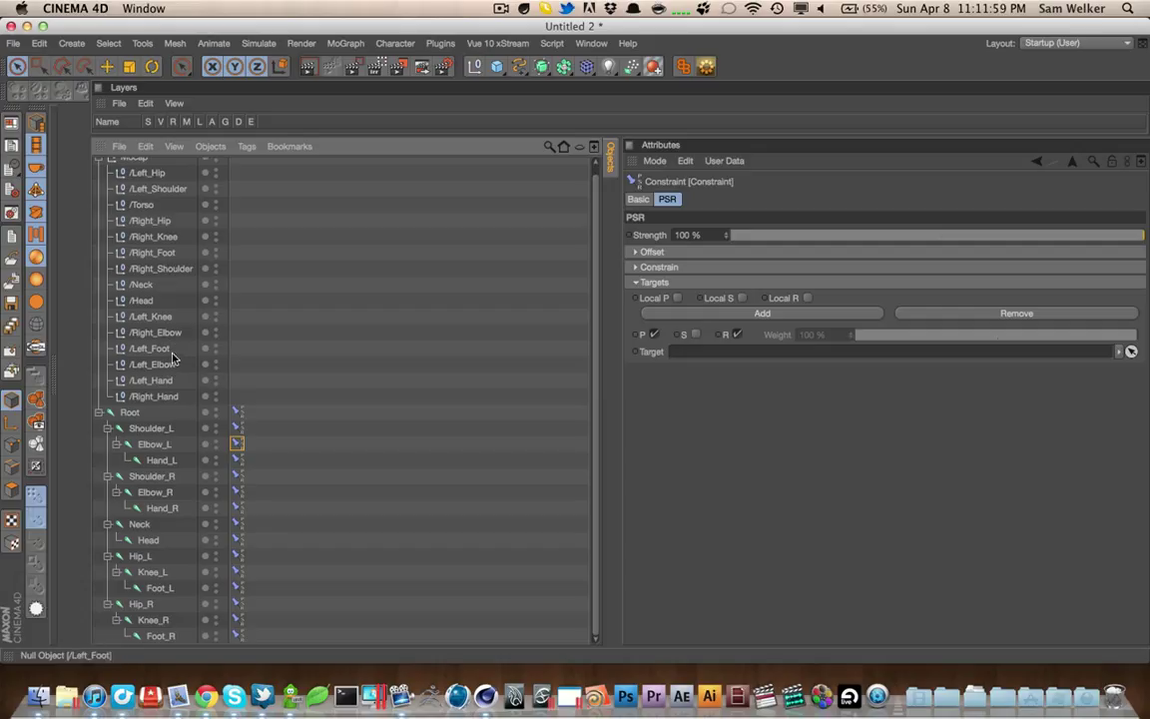
left_click_drag(164, 363, 698, 377)
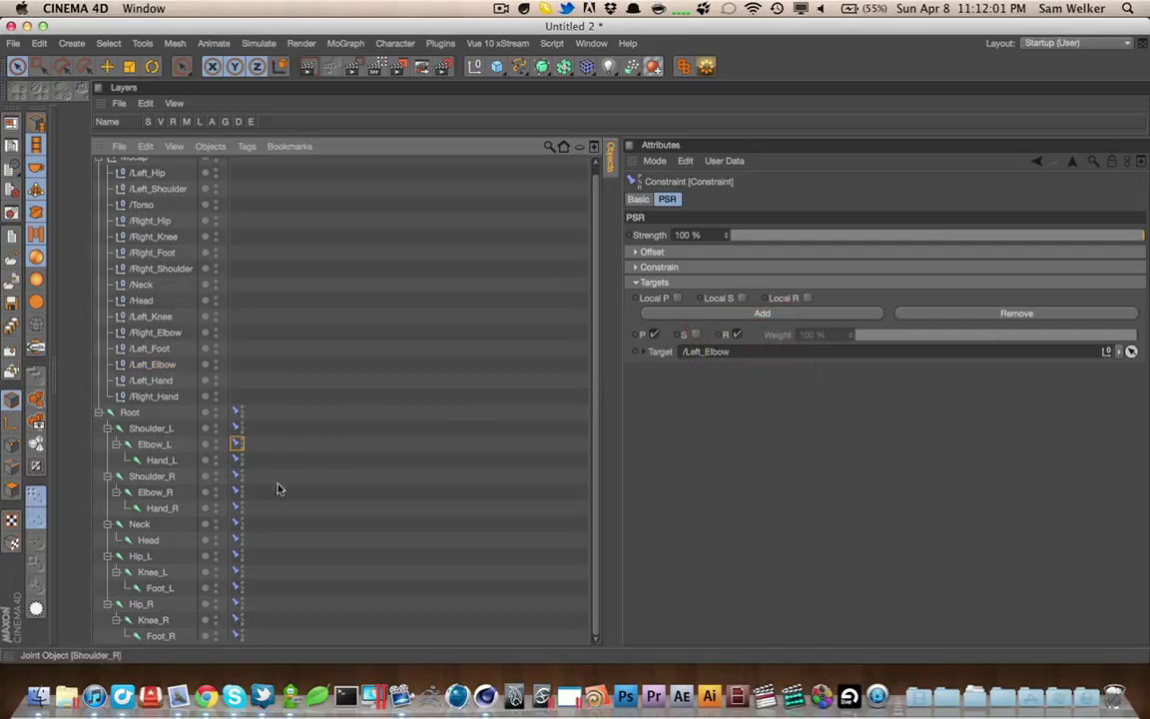
left_click(236, 460)
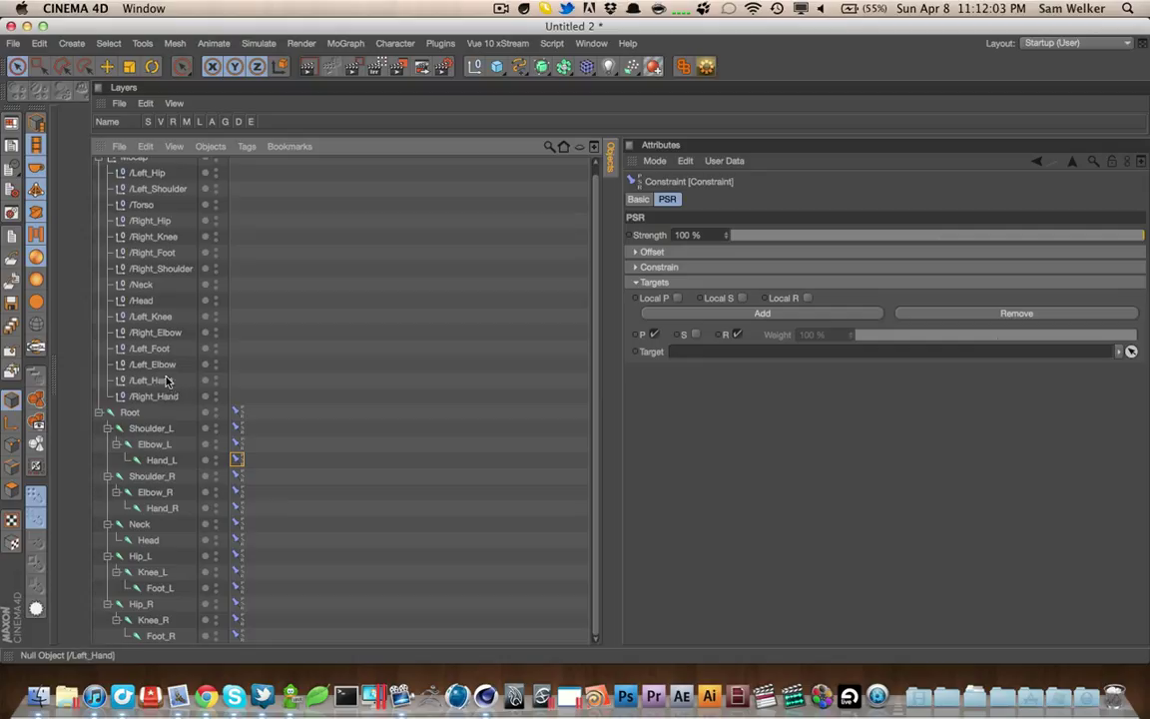
left_click_drag(165, 380, 769, 351)
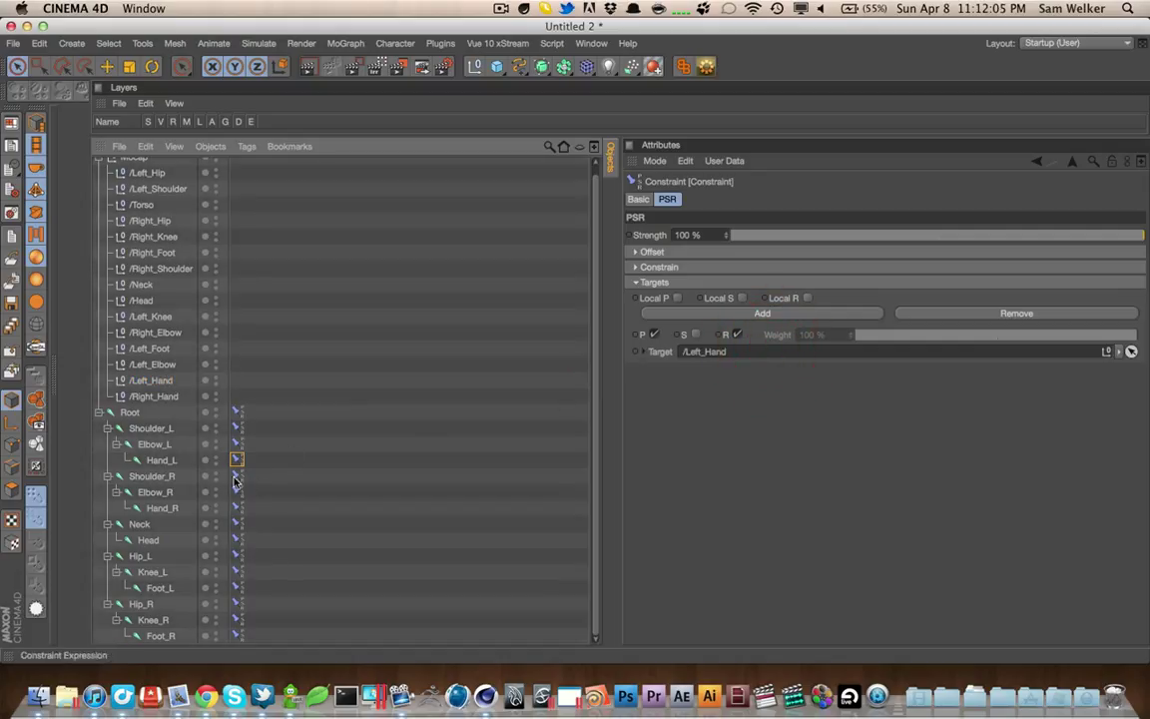
Assign /Right_Shoulder, /Right_Elbow and /Right_Hand as the PSR targets of the Shoulder_R, Elbow_R and Hand_R Constraint tags
left_click(236, 476)
left_click_drag(160, 268, 829, 357)
left_click(237, 491)
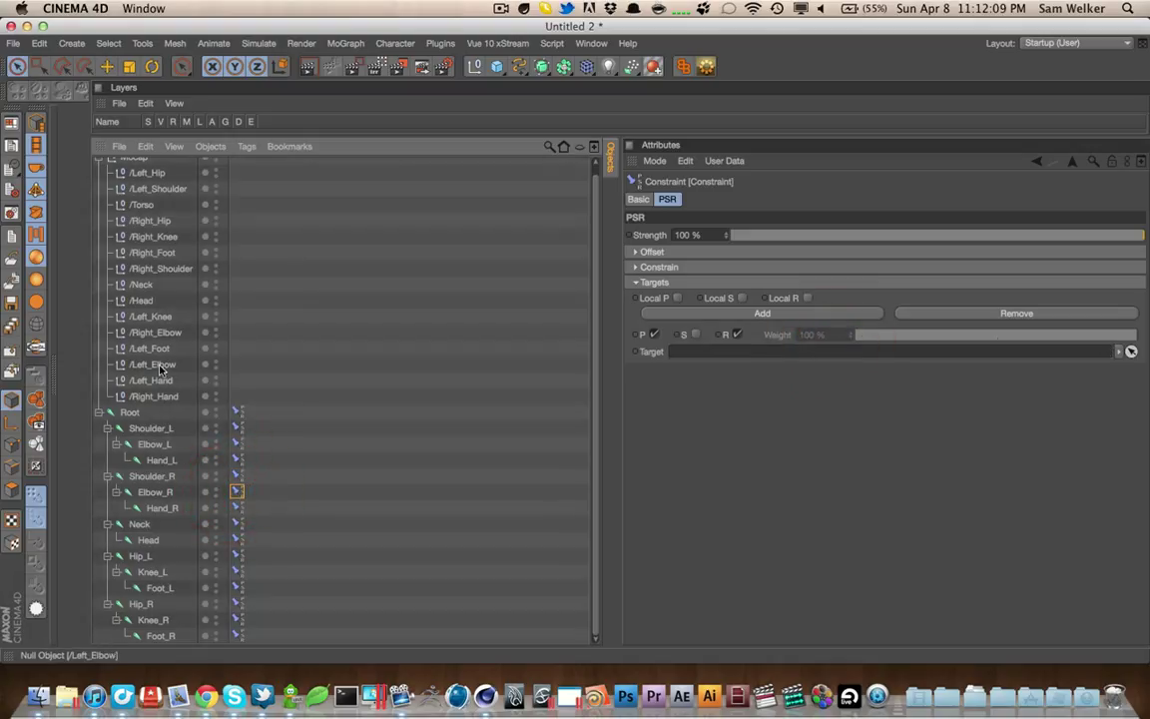
left_click_drag(160, 369, 175, 380)
left_click_drag(158, 333, 160, 337)
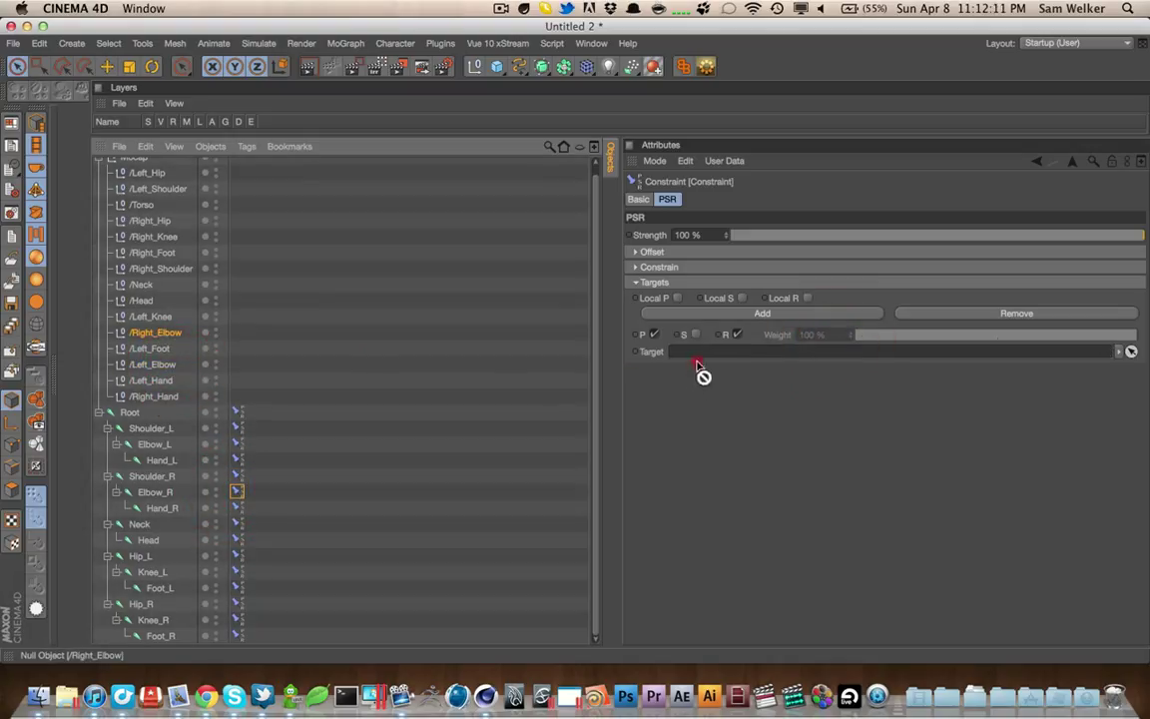
left_click_drag(699, 368, 693, 352)
left_click(237, 507)
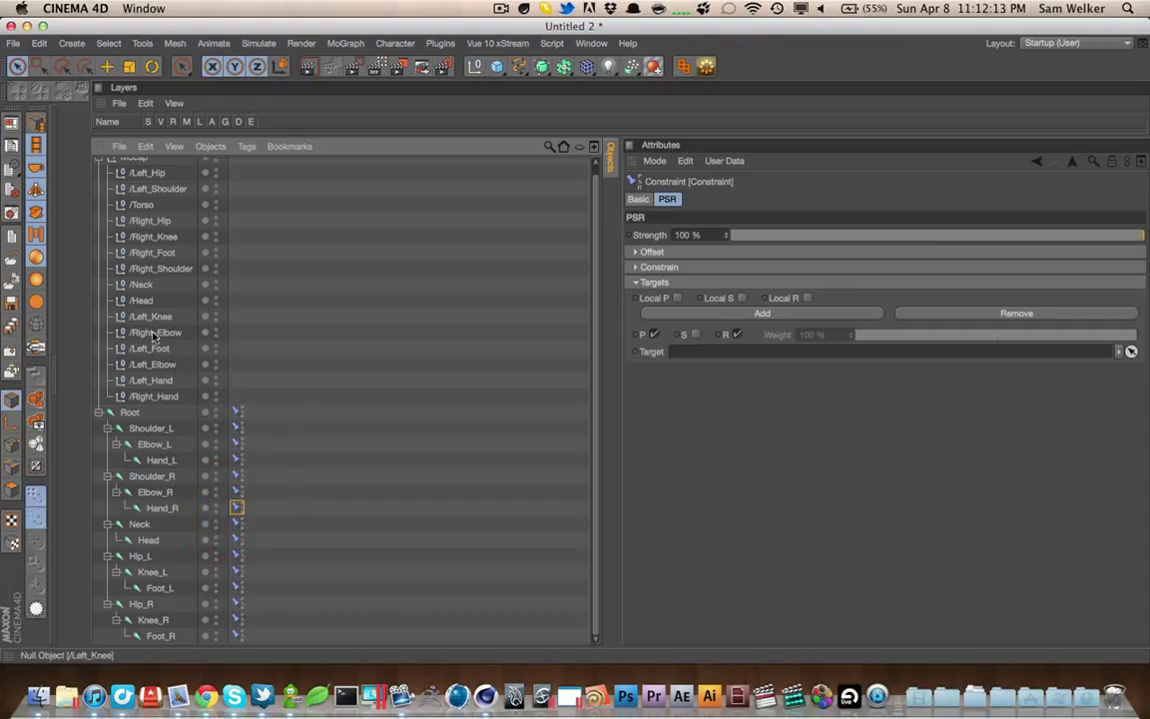
left_click_drag(158, 396, 160, 397)
left_click_drag(692, 350, 693, 351)
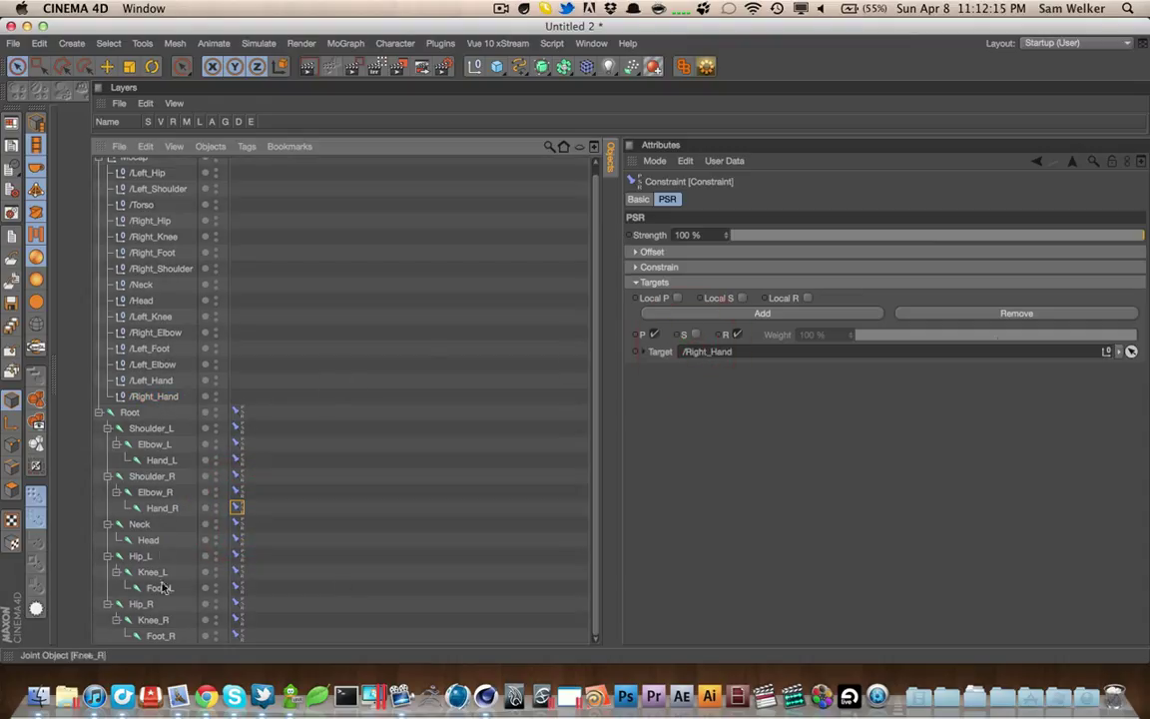
Assign the /Neck and /Head nulls as the PSR targets of the Neck and Head joints' Constraint tags
left_click(236, 524)
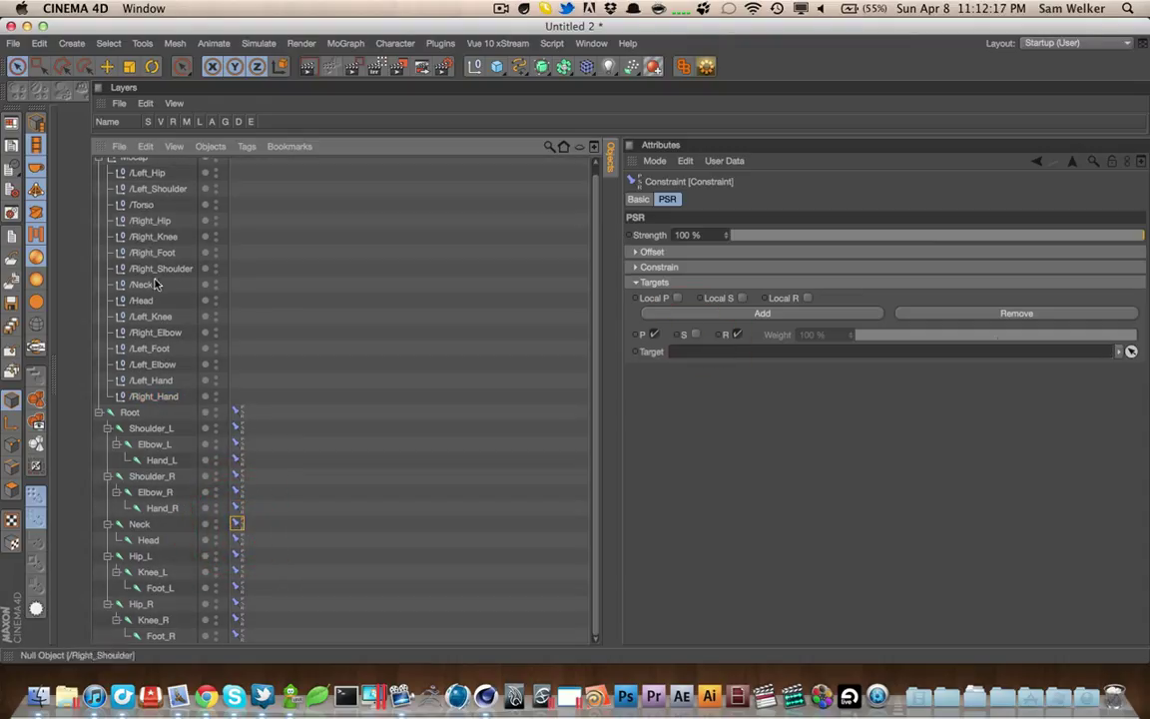
left_click_drag(154, 284, 692, 350)
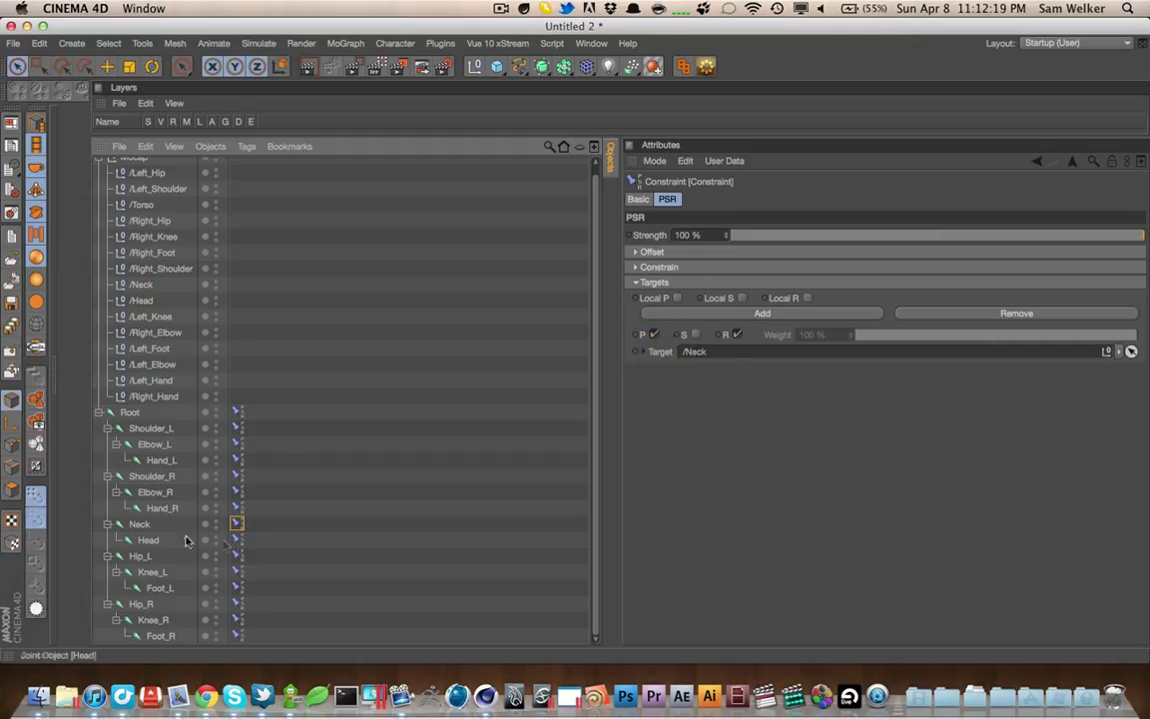
left_click(237, 540)
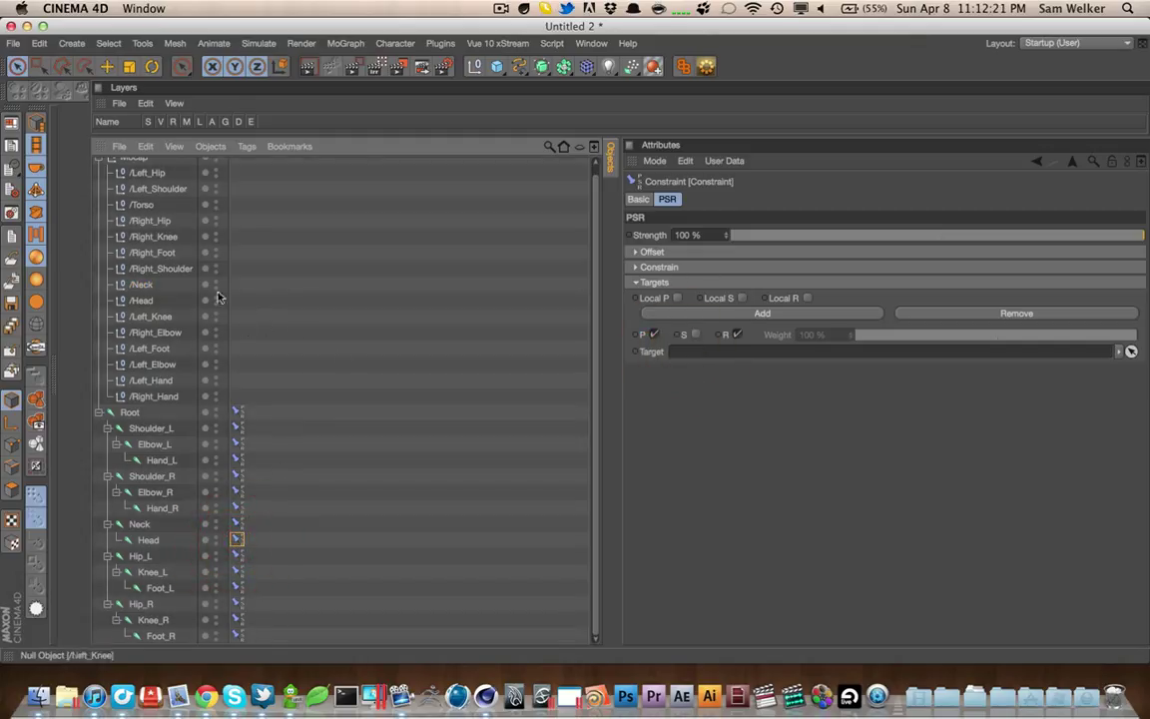
left_click_drag(145, 300, 478, 340)
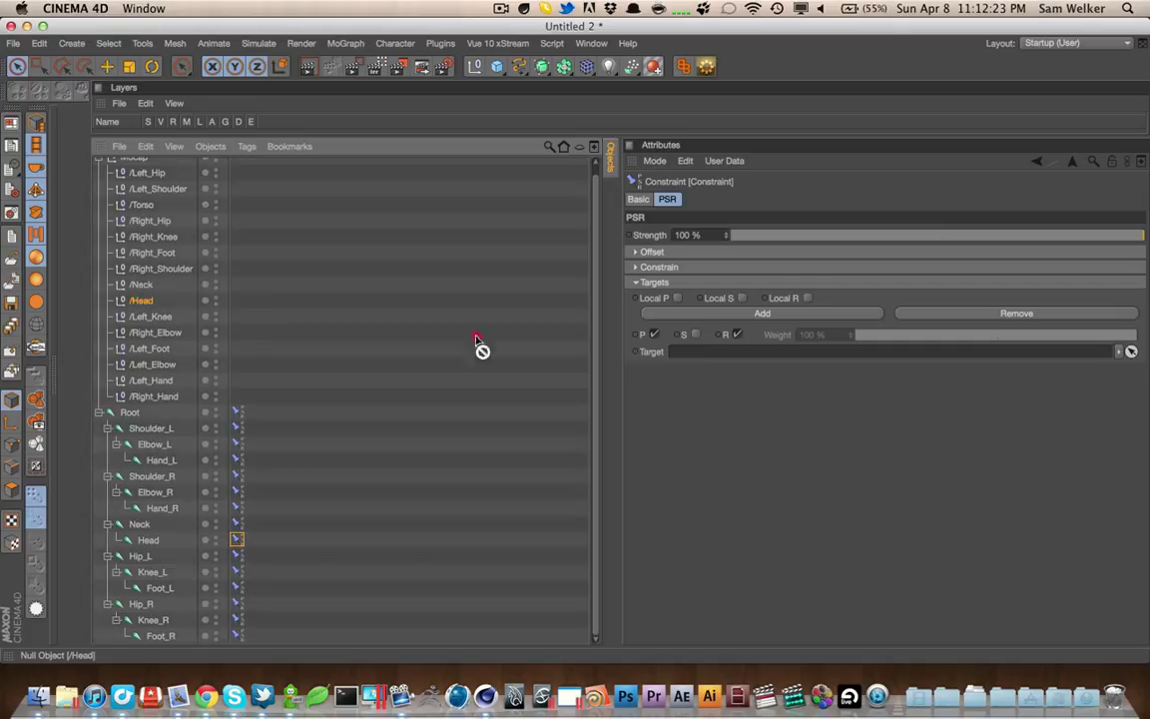
Assign /Left_Hip as the PSR target of Hip_L's Constraint tag and check the targets of the Shoulder_L and Head tags
left_click(237, 556)
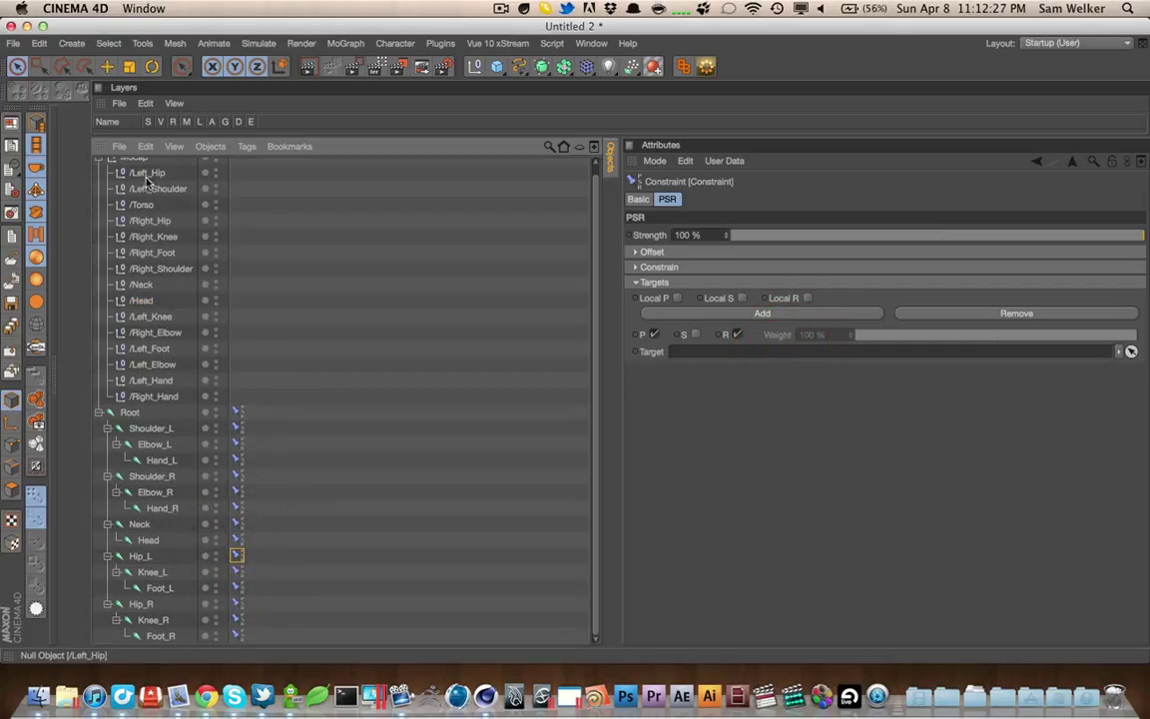
left_click_drag(147, 179, 522, 232)
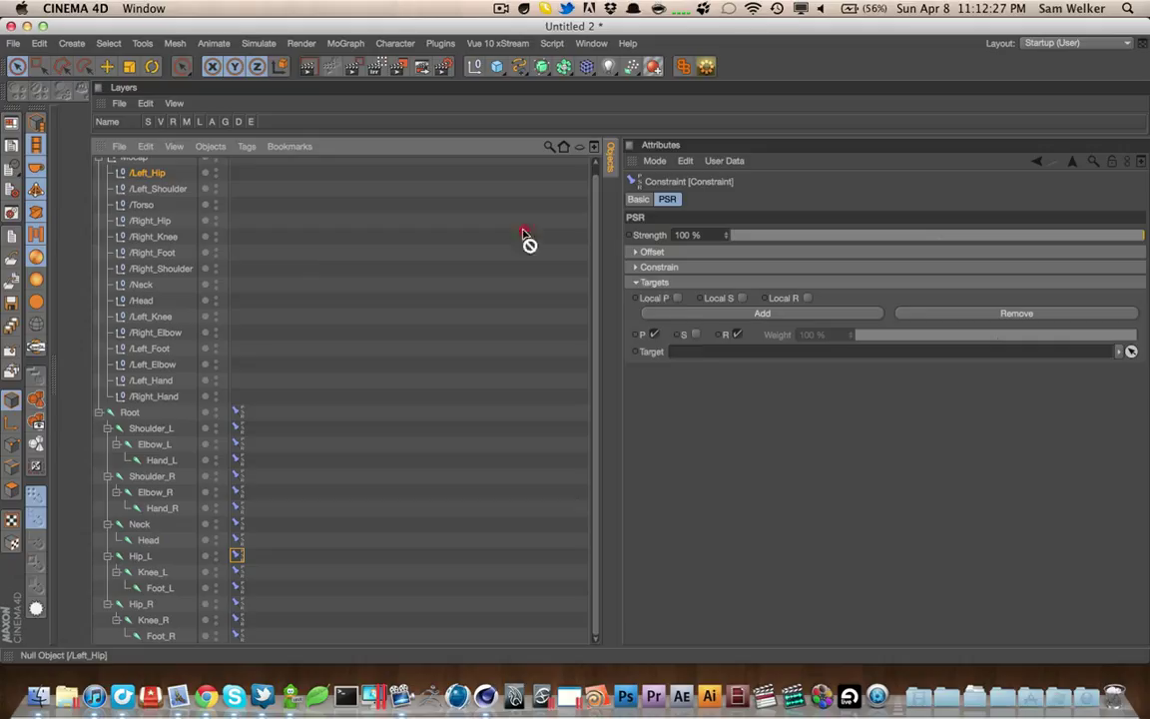
left_click(237, 428)
left_click(237, 539)
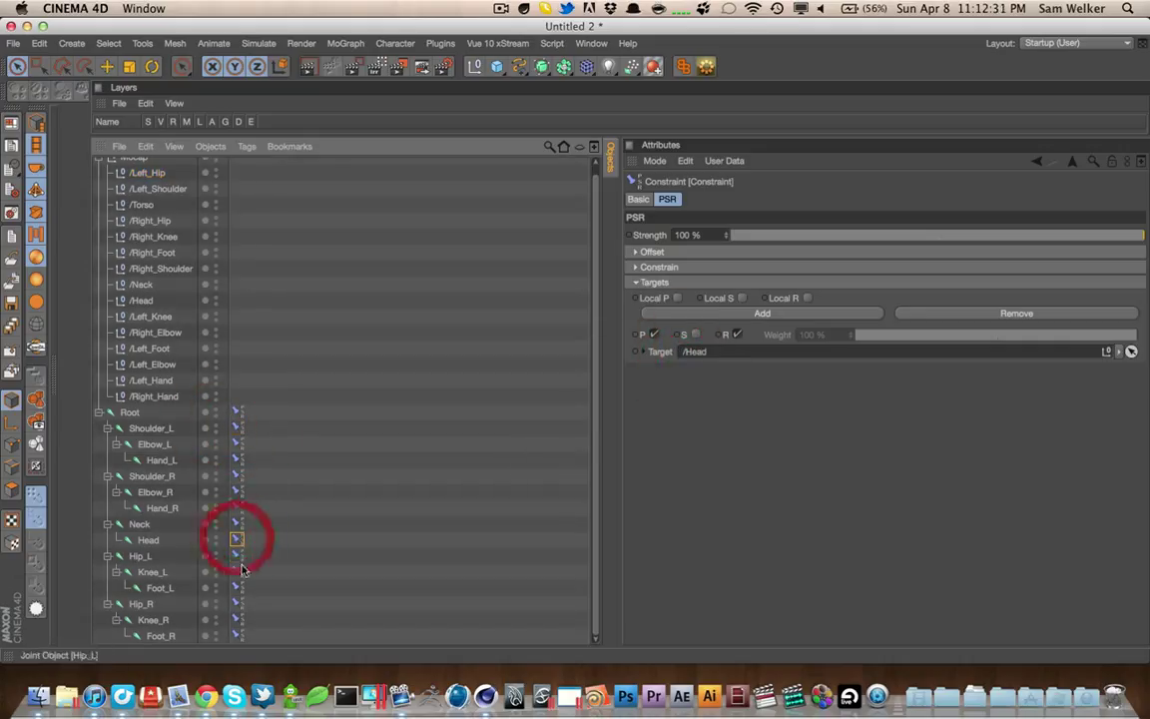
left_click(236, 556)
Assign /Left_Knee as the PSR target of Knee_L's Constraint tag and /Right_Foot as the target of Foot_L's tag
left_click(237, 572)
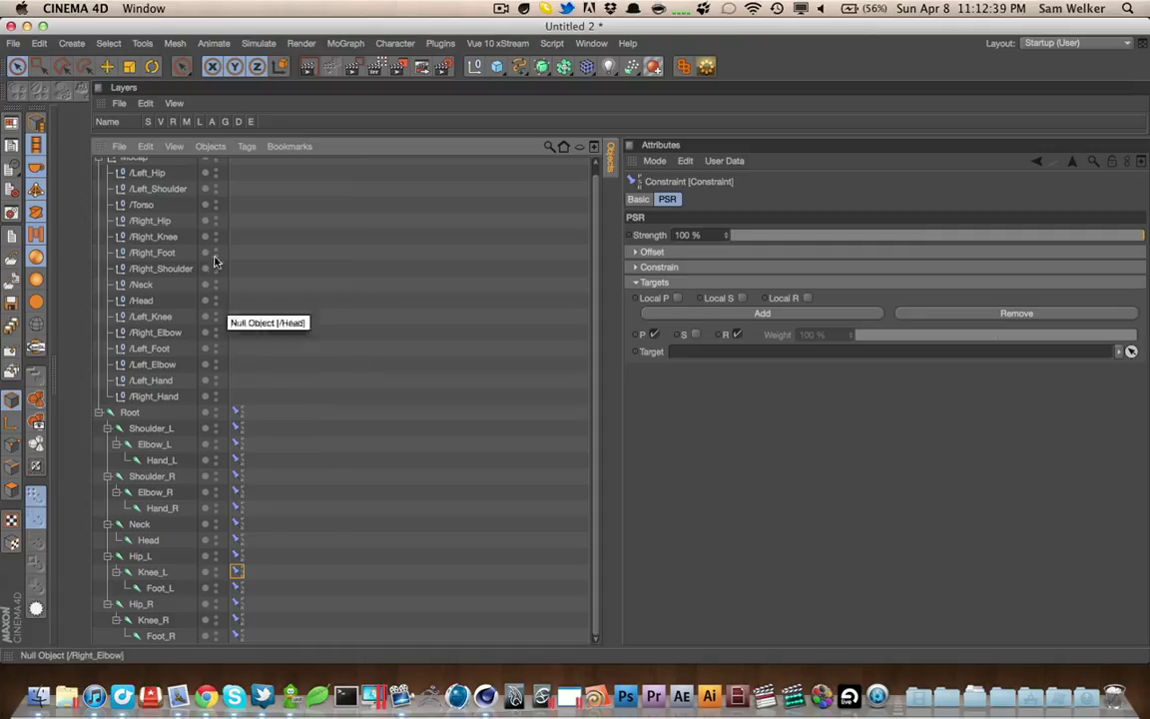
left_click_drag(150, 316, 686, 357)
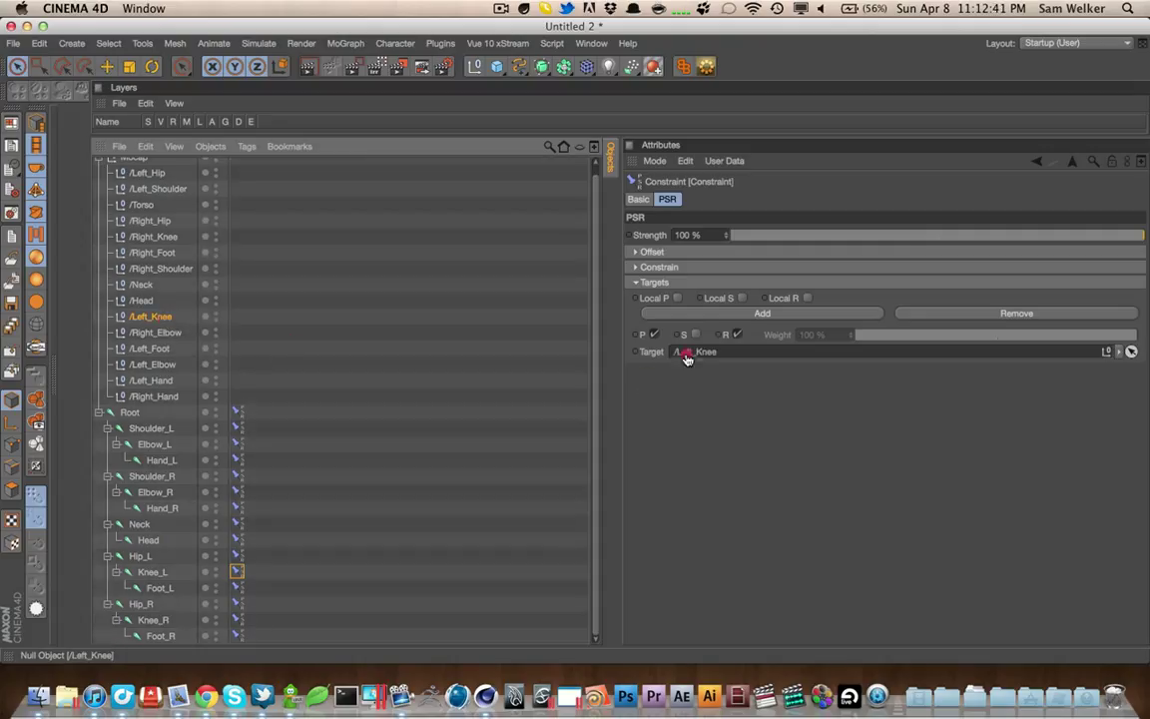
left_click(235, 588)
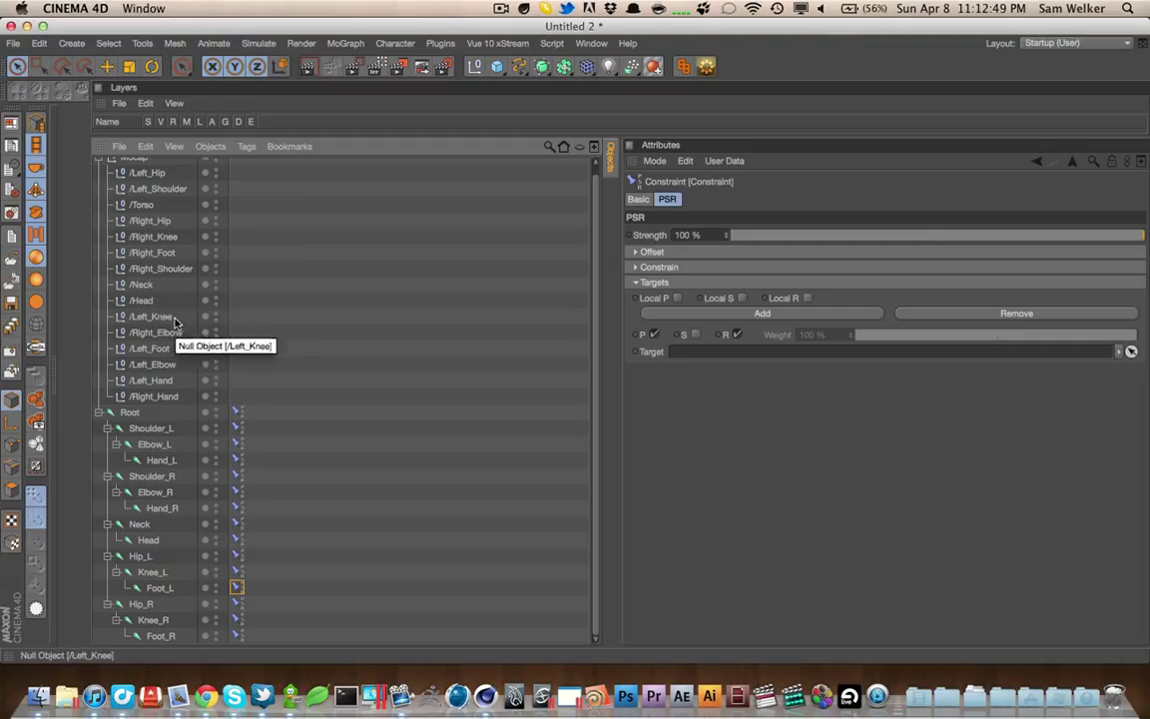
left_click_drag(165, 254, 711, 351)
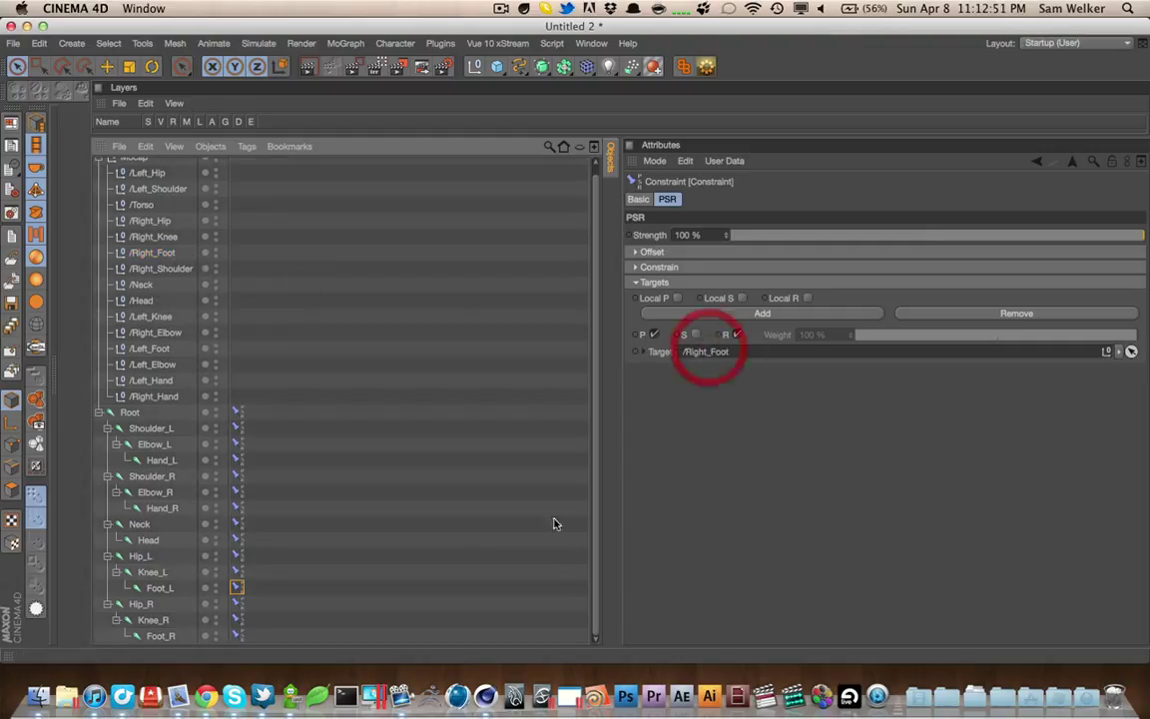
Assign /Right_Hip and /Right_Knee as the PSR targets of the Hip_R and Knee_R Constraint tags
left_click(237, 604)
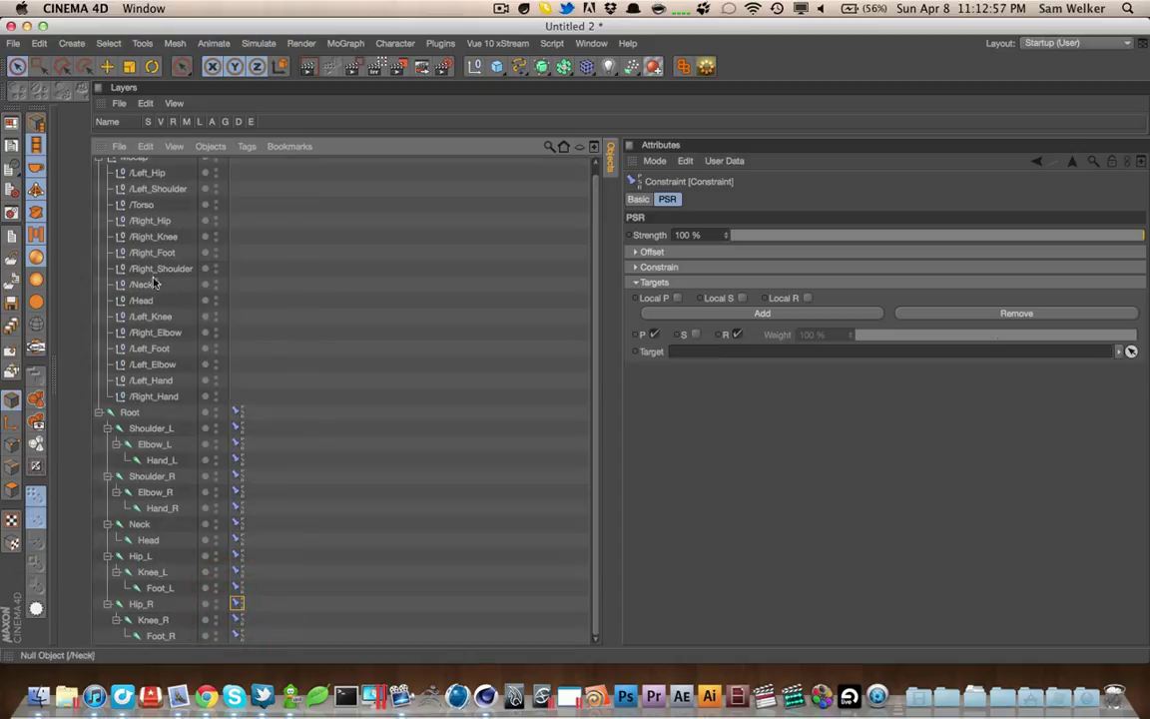
left_click_drag(152, 224, 689, 352)
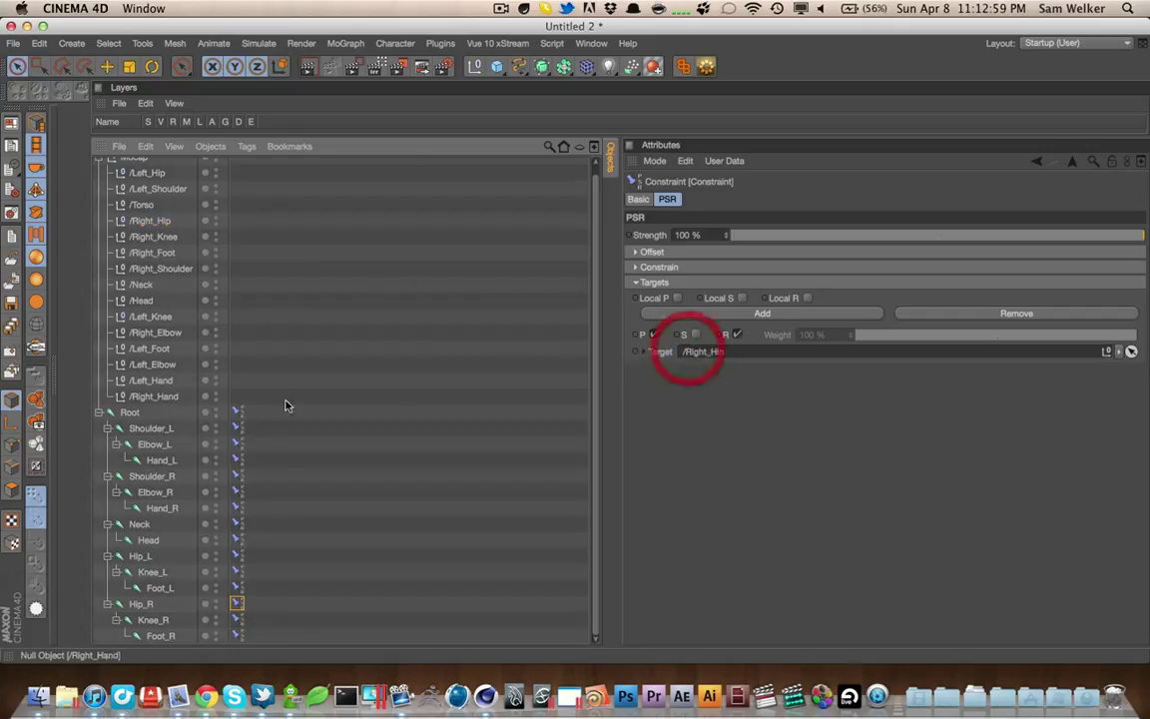
left_click(237, 620)
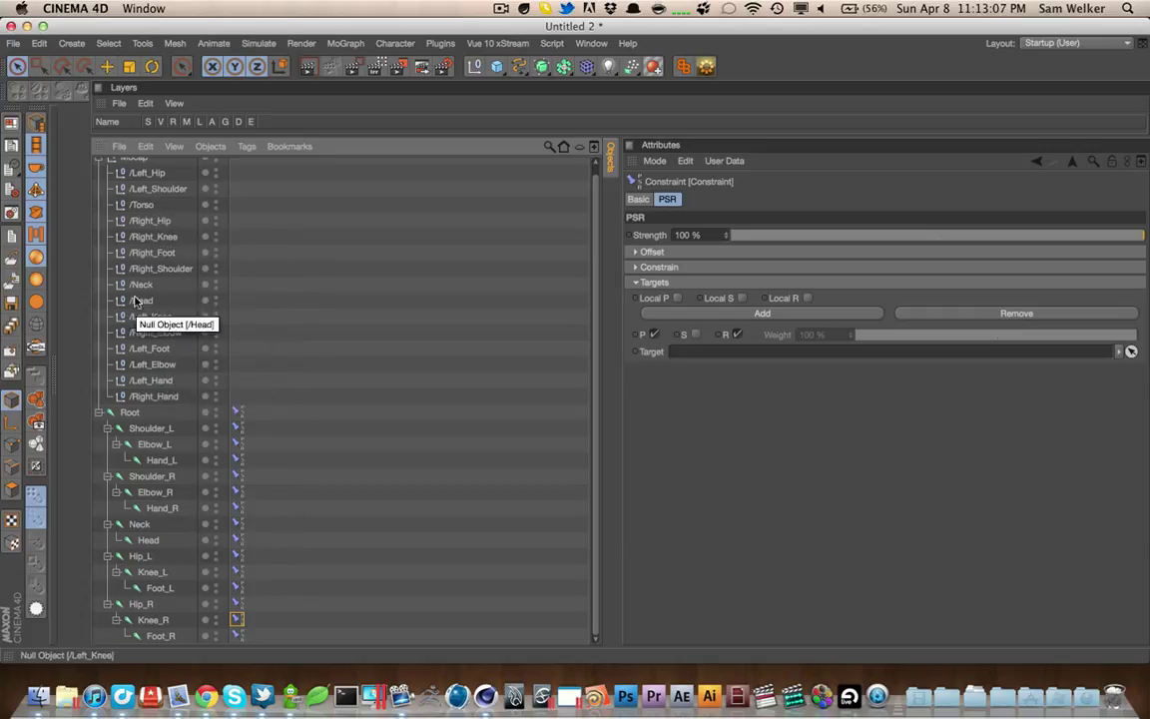
left_click(157, 239)
left_click_drag(676, 361, 679, 357)
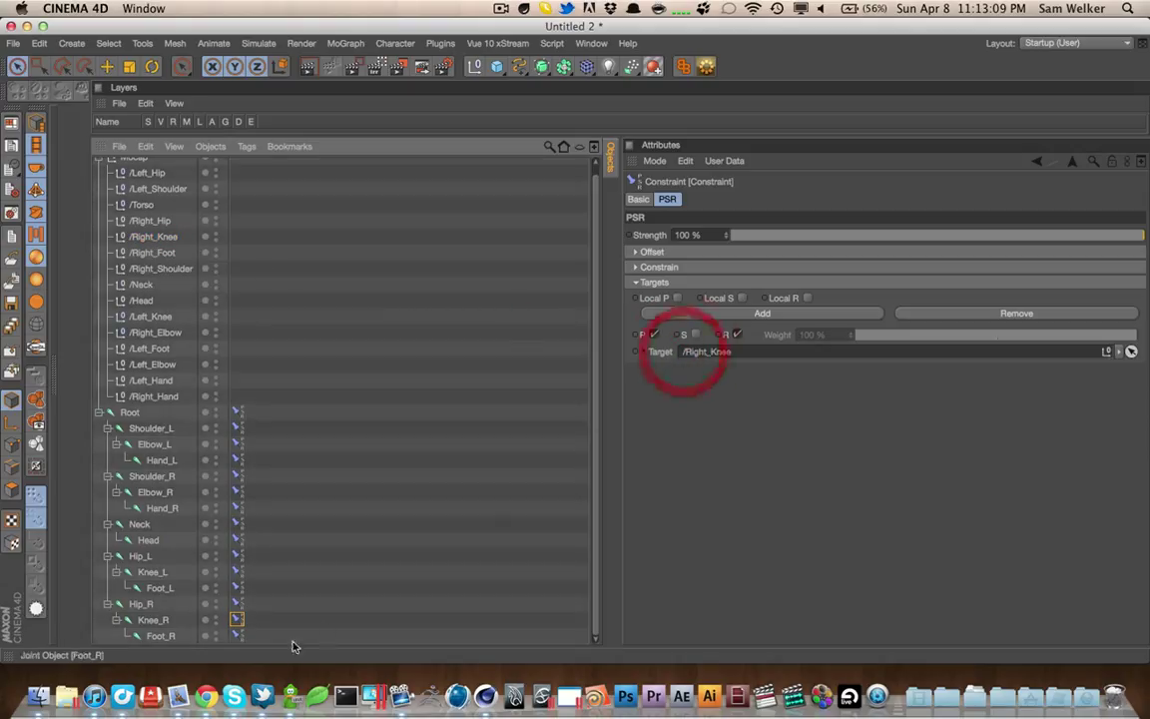
Assign /Right_Foot as the PSR target of Foot_R's Constraint tag
left_click(237, 635)
left_click(157, 239)
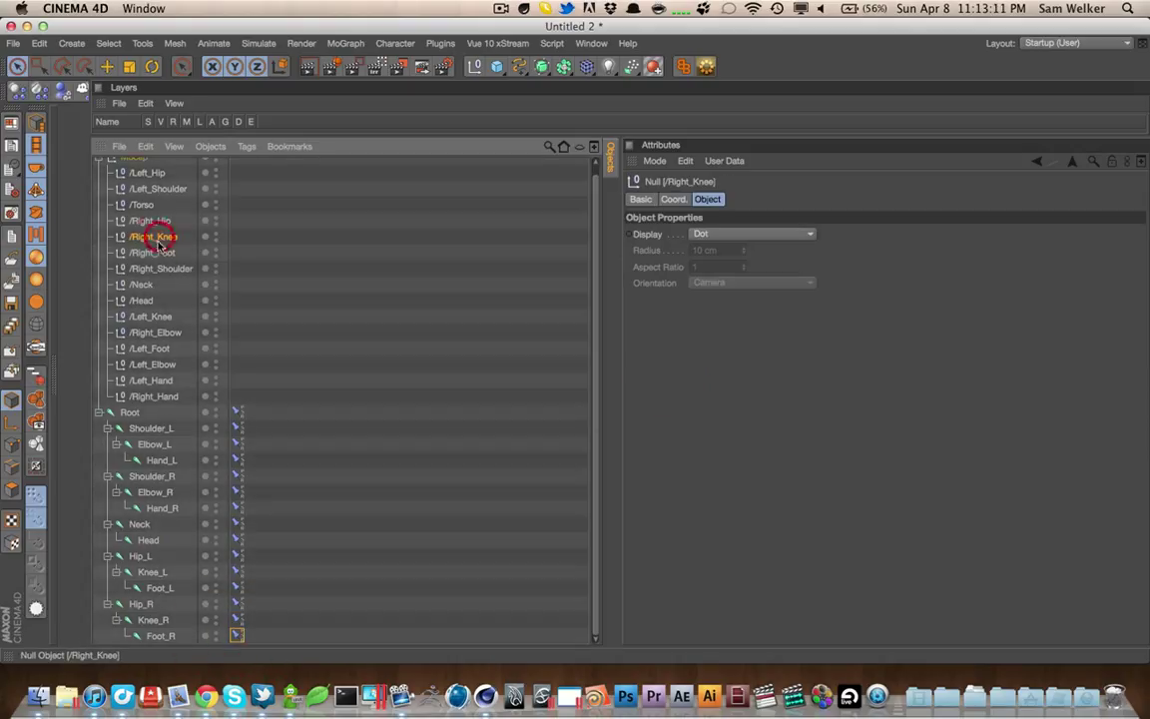
left_click(236, 635)
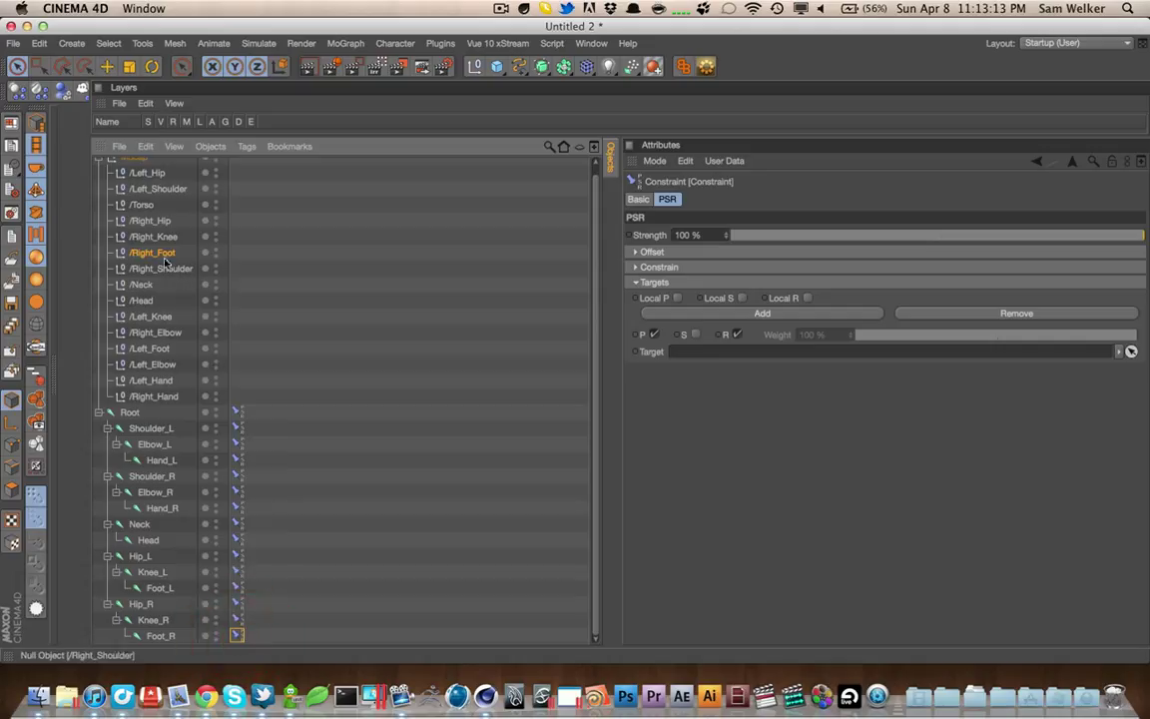
left_click_drag(152, 252, 636, 322)
left_click_drag(697, 354, 696, 355)
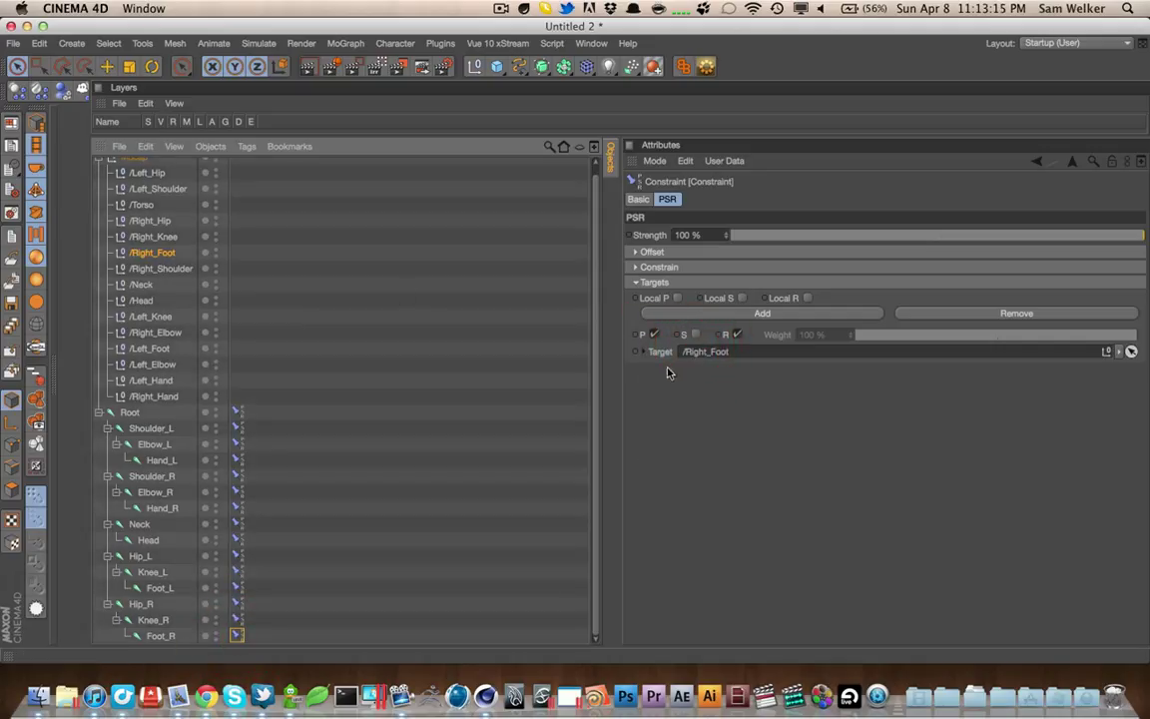
Turn off the R (rotation) option in the targets of all joints' Constraint tags at once, keeping P enabled
left_click_drag(248, 402, 230, 644)
left_click(736, 334)
left_click(662, 428)
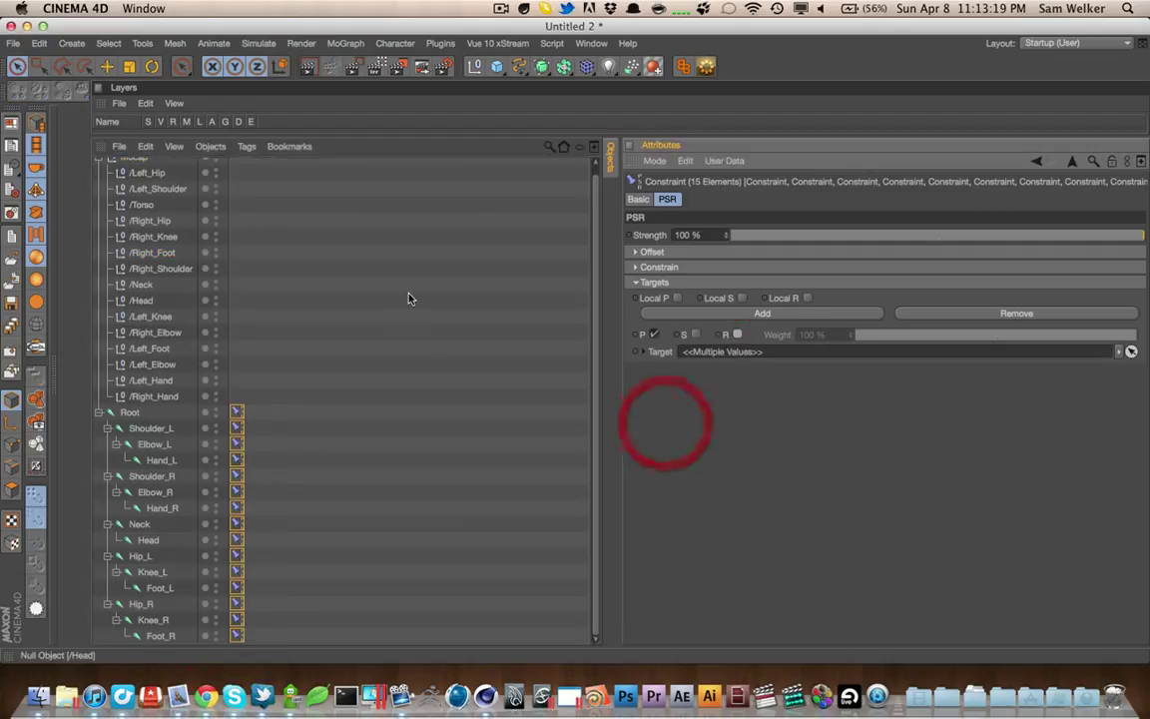
left_click(410, 296)
left_click_drag(244, 387, 236, 635)
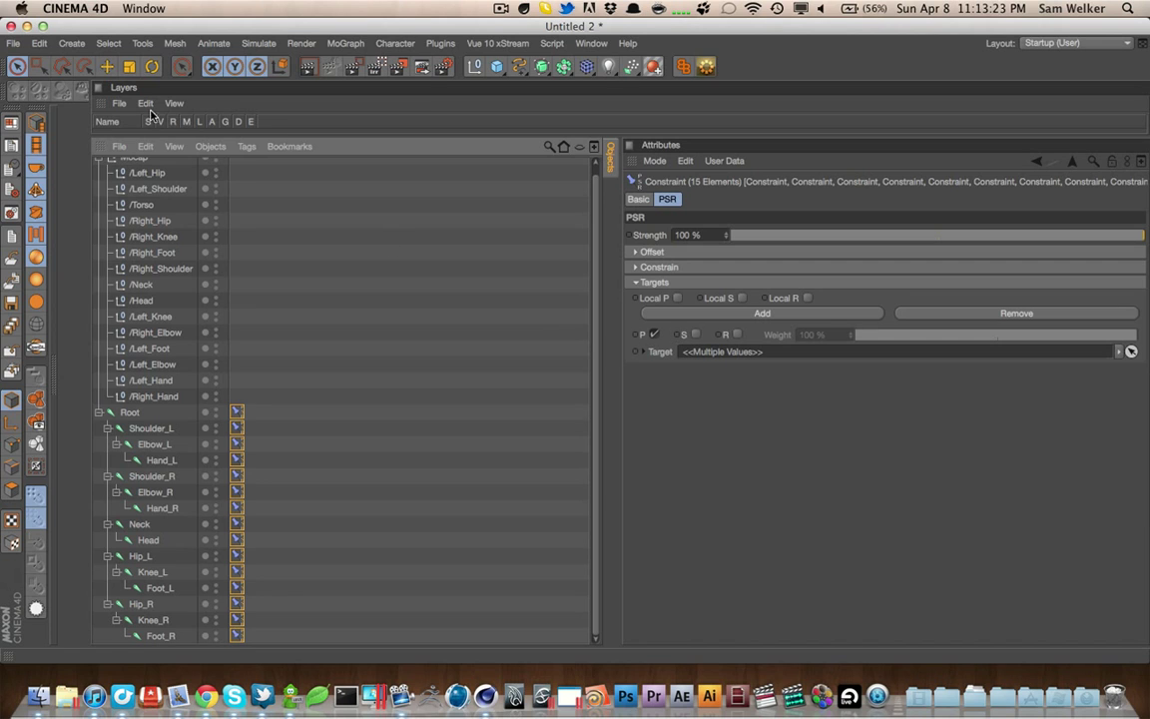
Return to the standard layout with the Perspective viewport and deselect everything
left_click(593, 44)
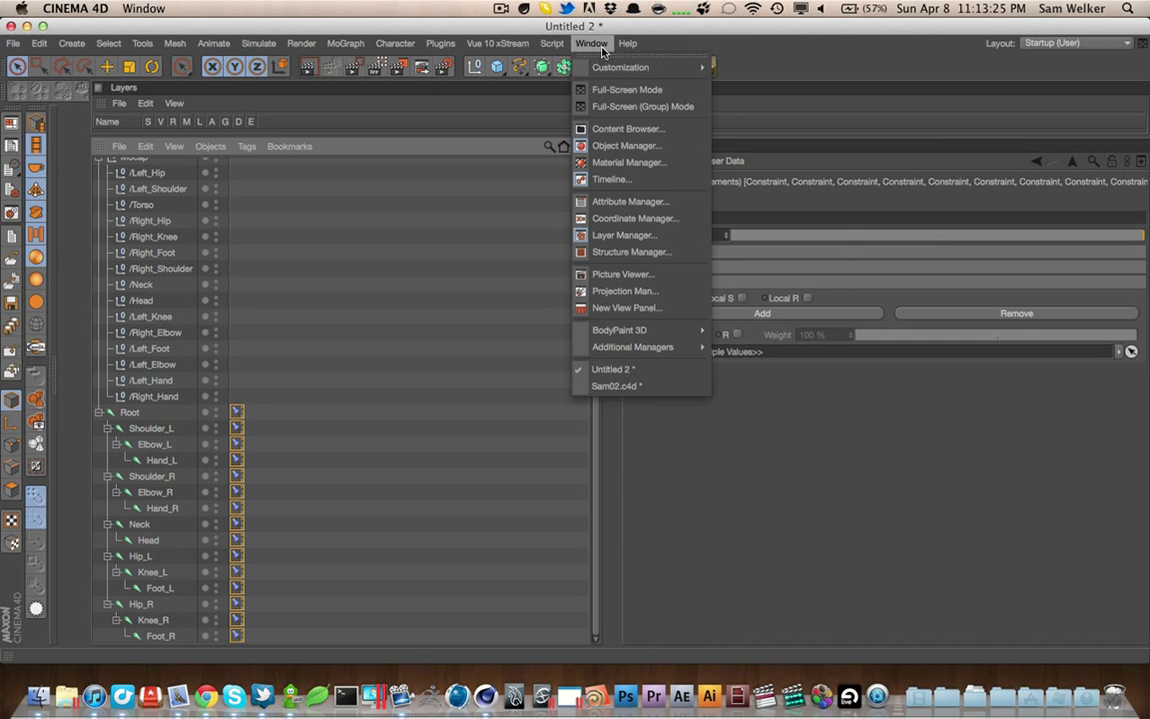
mouse_move(648, 67)
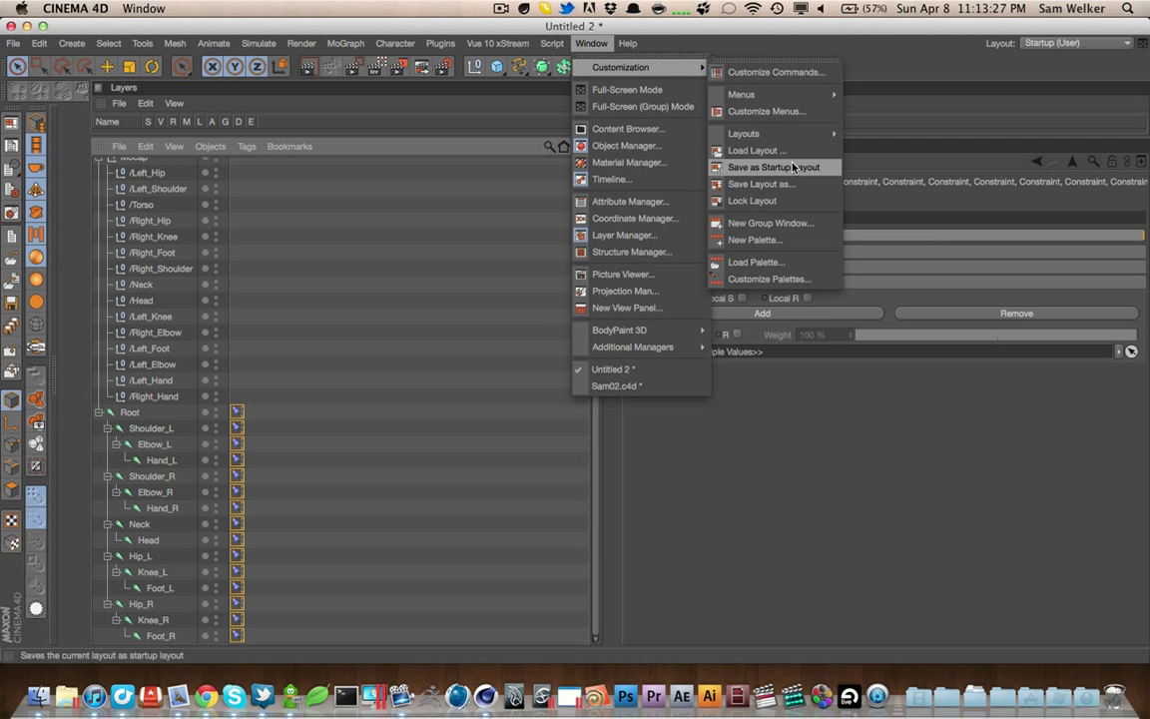
left_click(948, 265)
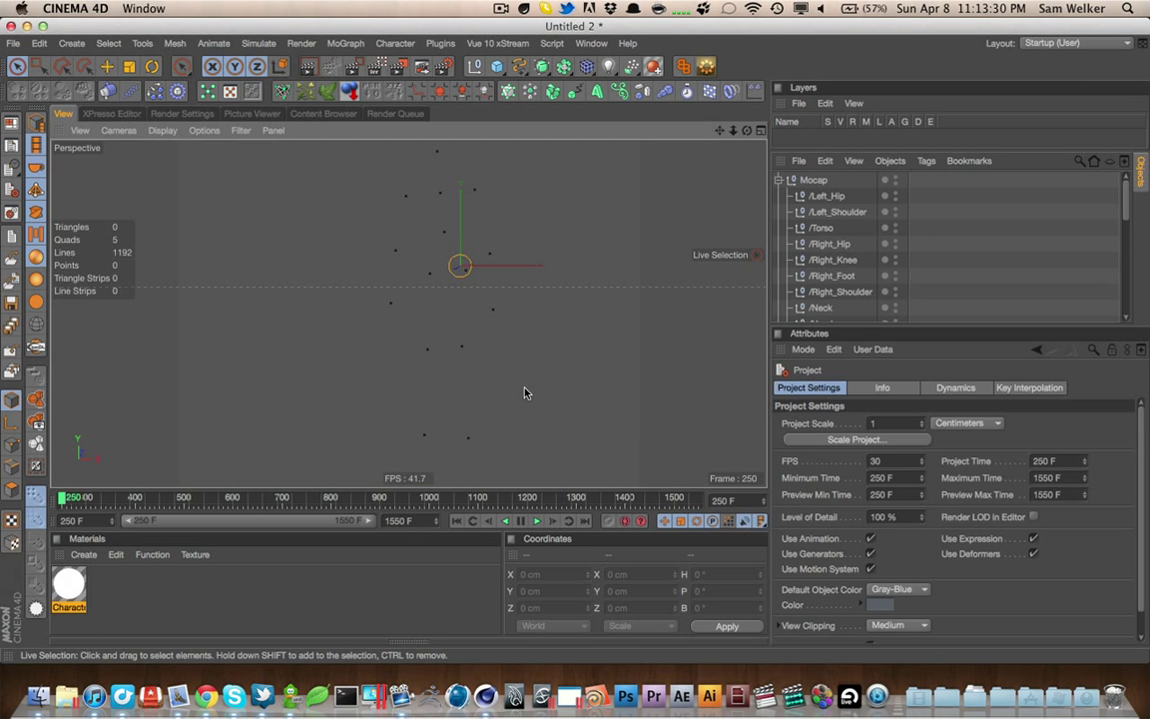
left_click(444, 353)
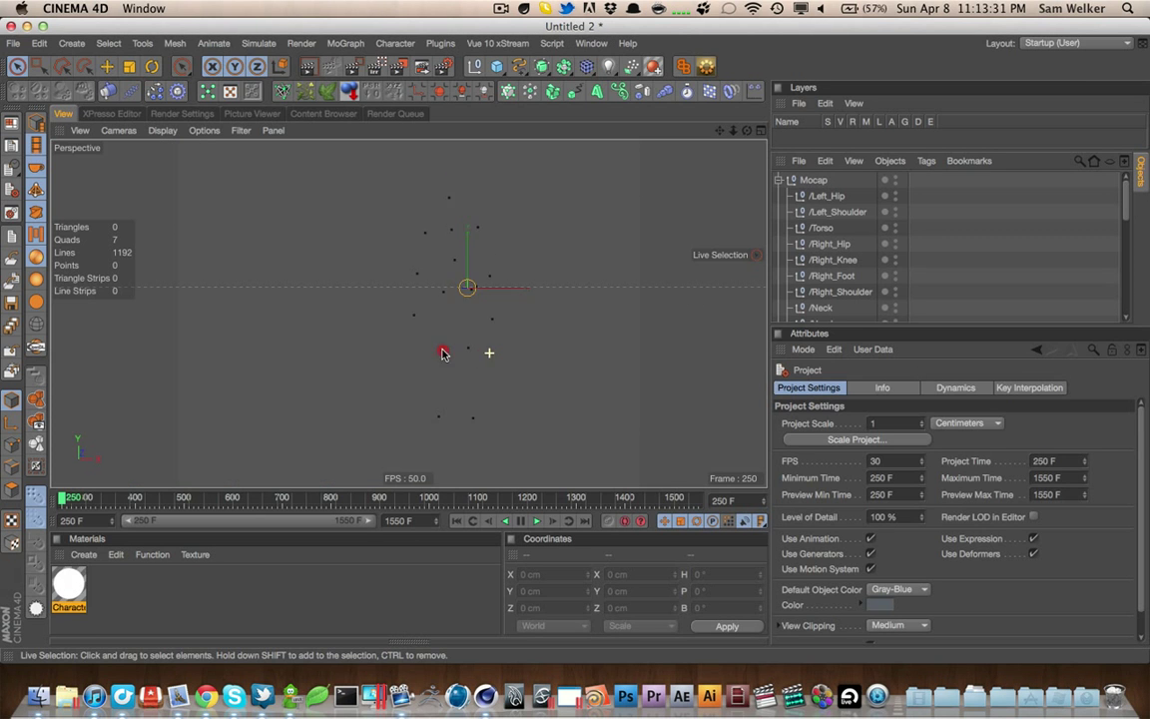
left_click(996, 275)
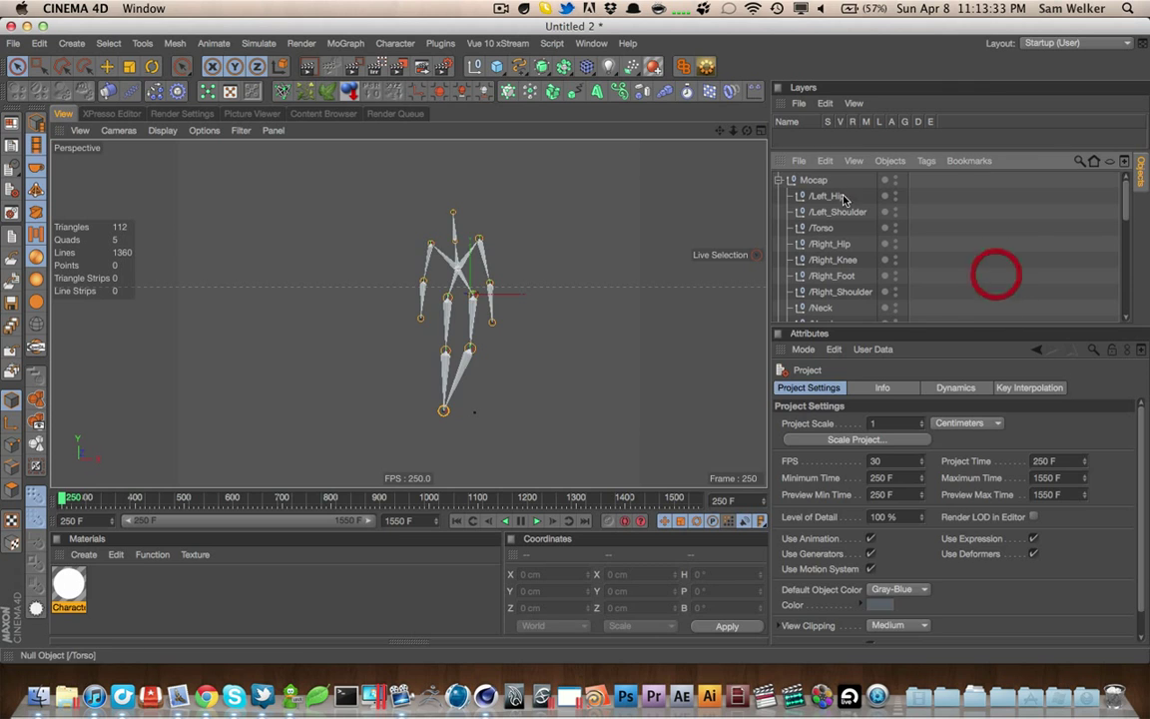
Collapse the Mocap null and the shoulder, neck and hip branches under Root in the object hierarchy
left_click(826, 180)
left_click(777, 180)
left_click(952, 247)
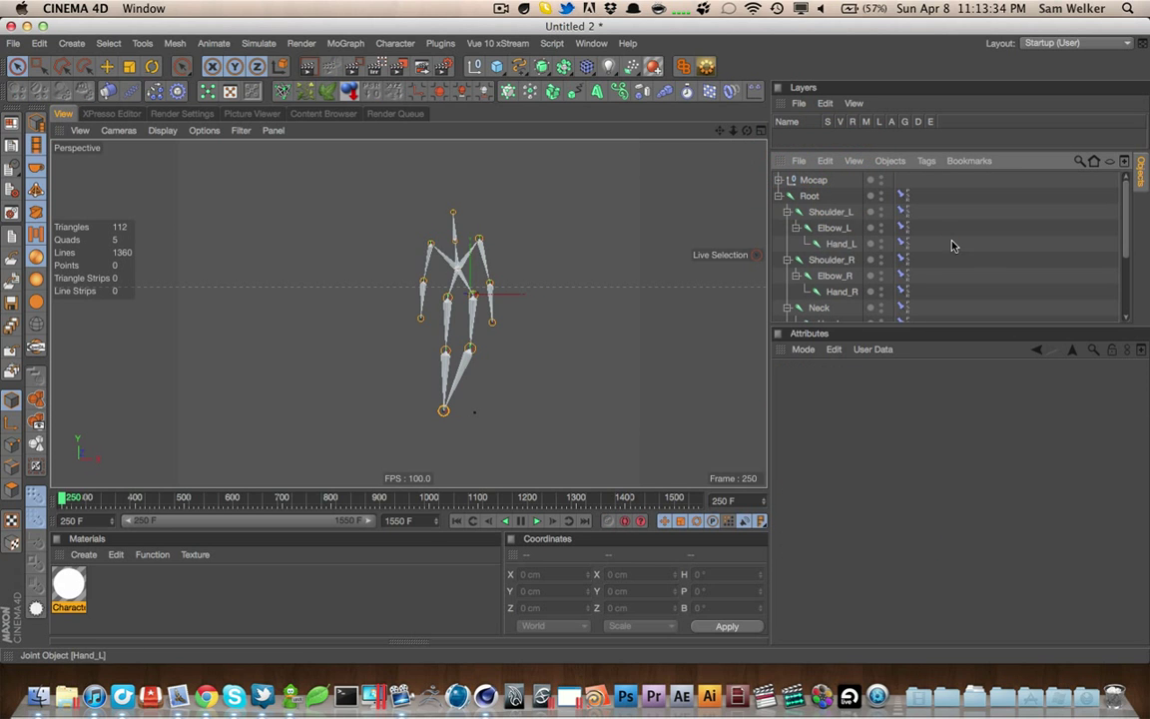
left_click(778, 195)
left_click(778, 195)
left_click(787, 212)
left_click(788, 227)
left_click(787, 244)
left_click(787, 259)
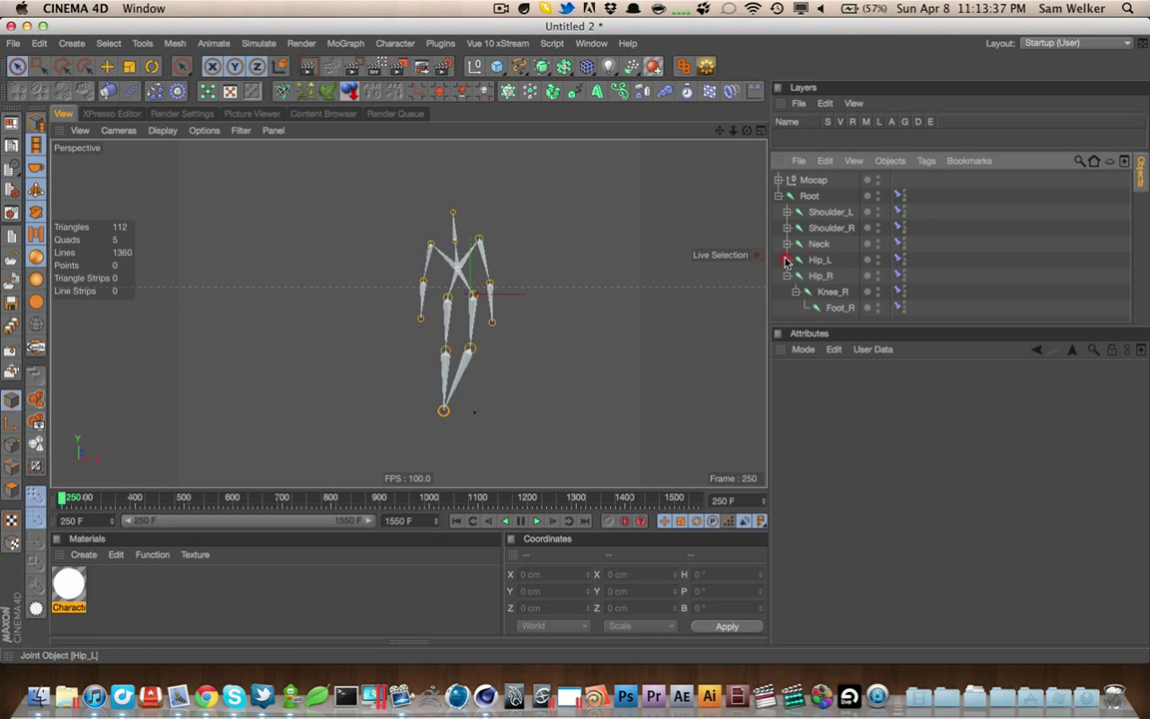
left_click(787, 276)
left_click(631, 291)
left_click_drag(555, 310, 509, 312, "alt")
Correct Foot_L's Constraint tag by assigning /Left_Foot as its PSR target
left_click(786, 276)
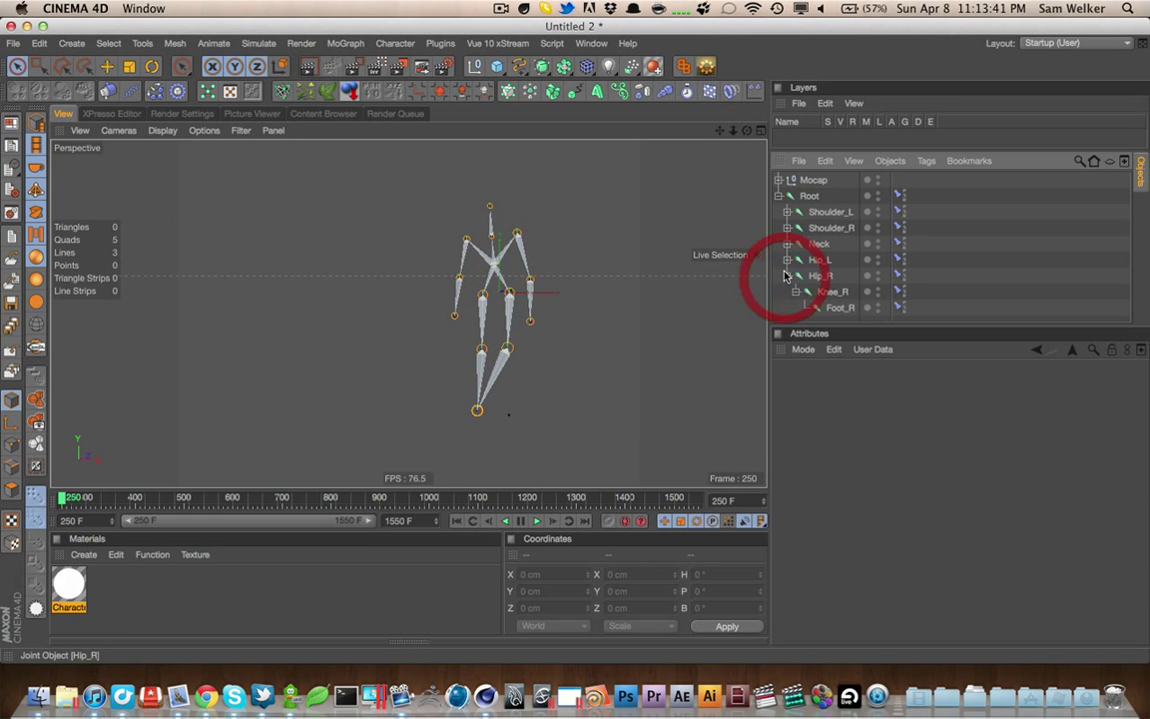
left_click(786, 276)
left_click(788, 260)
left_click(838, 292)
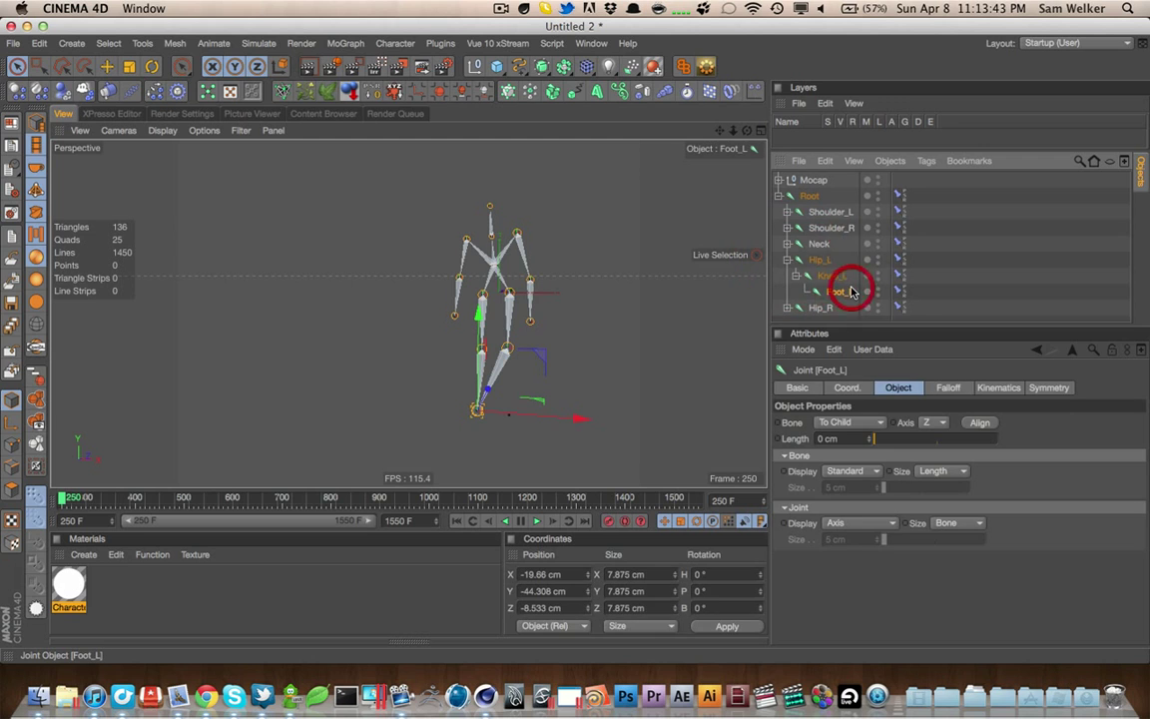
left_click(837, 289)
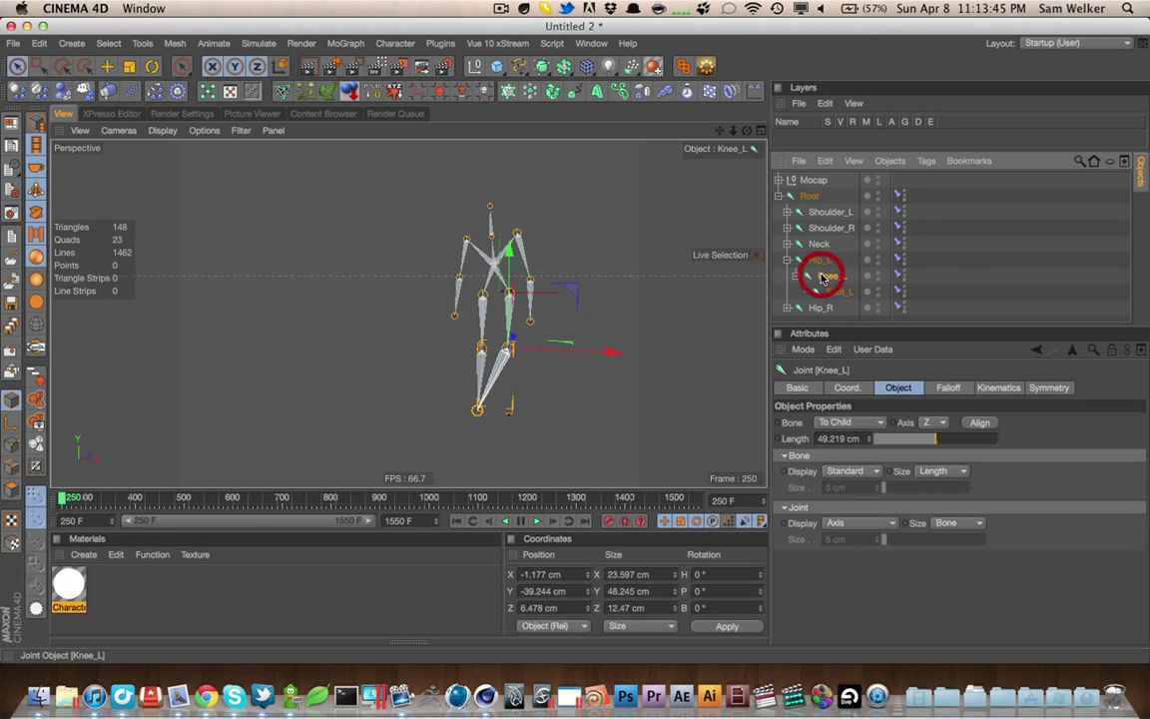
left_click(839, 291)
left_click(895, 290)
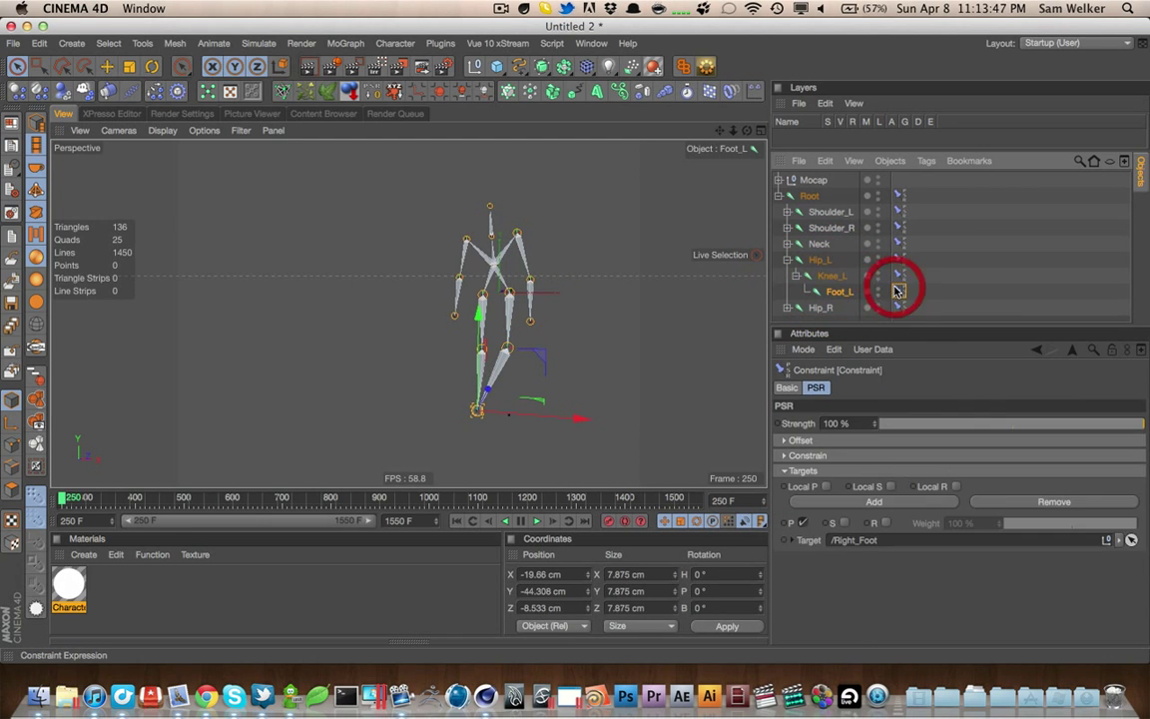
left_click(778, 179)
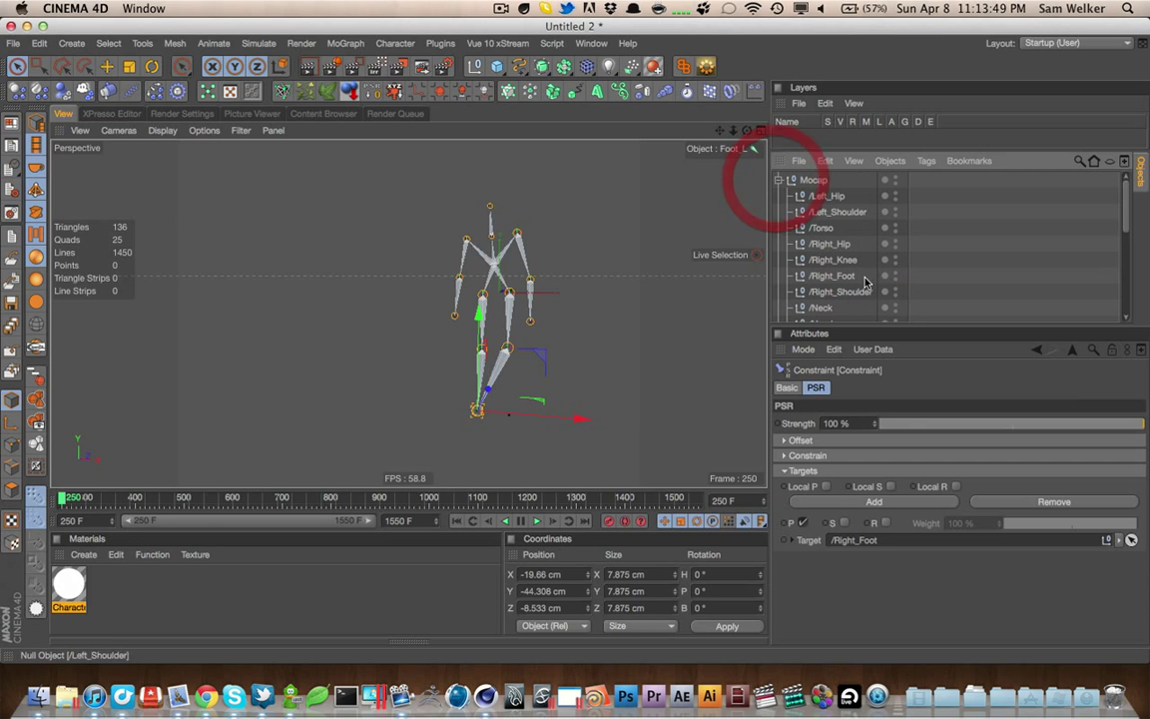
scroll(894, 281, "down", 1)
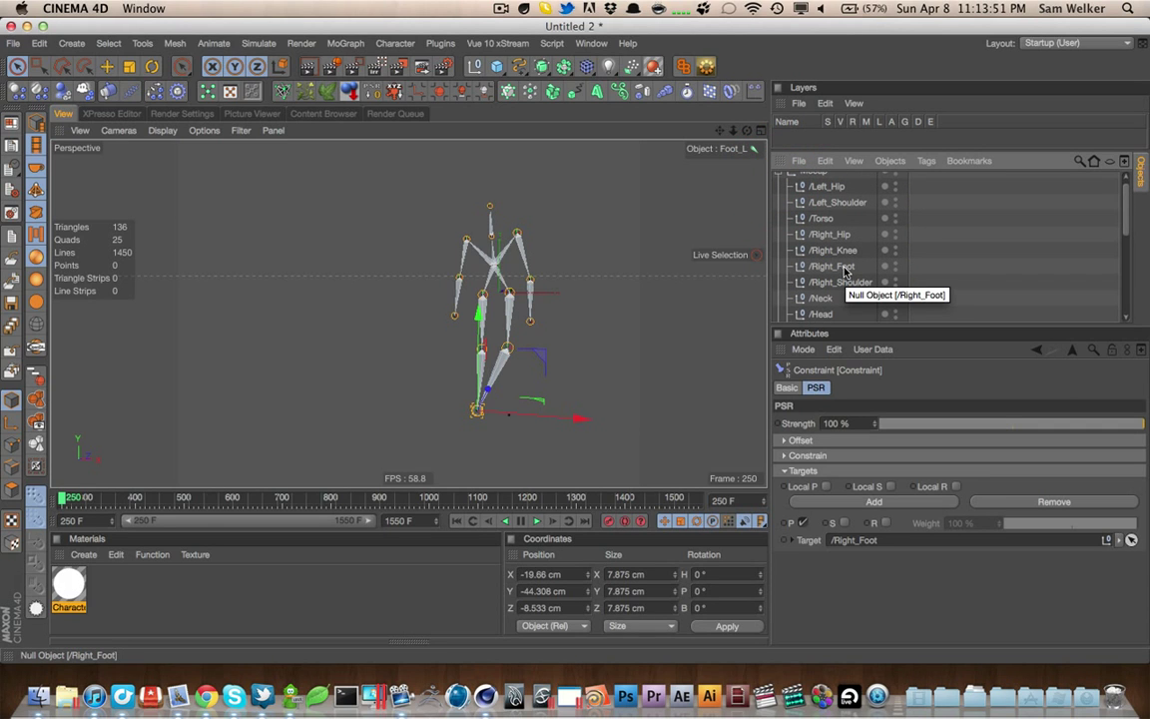
scroll(847, 271, "down", 3)
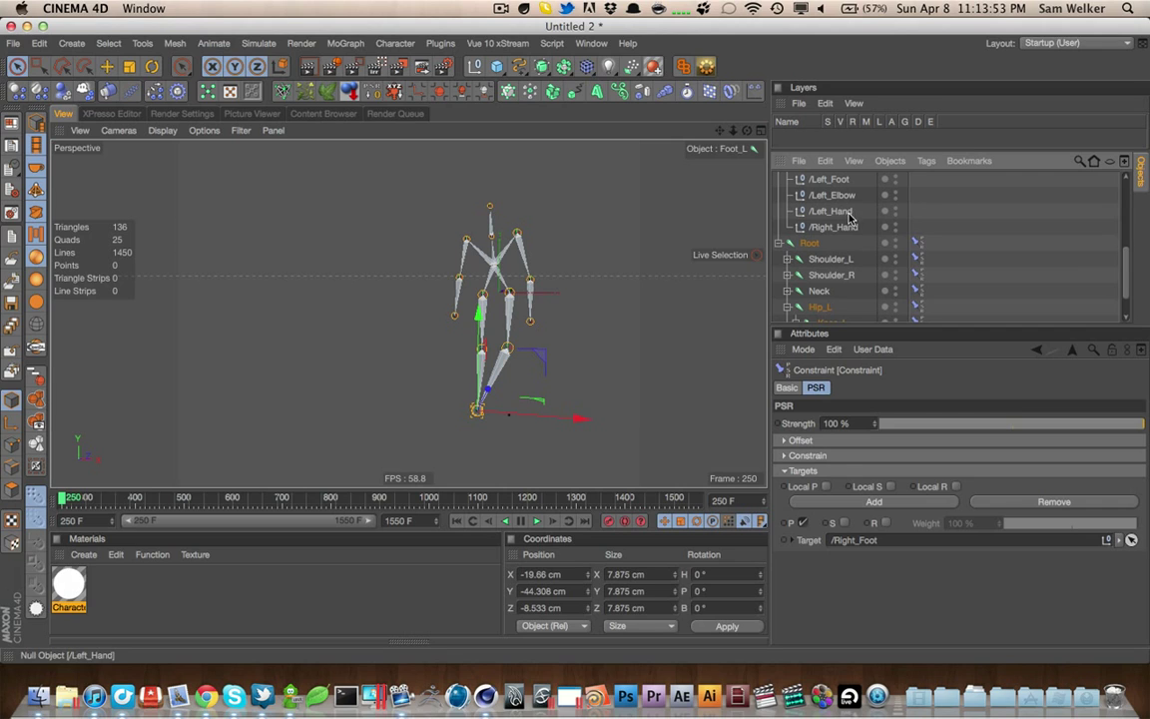
left_click_drag(828, 180, 854, 216)
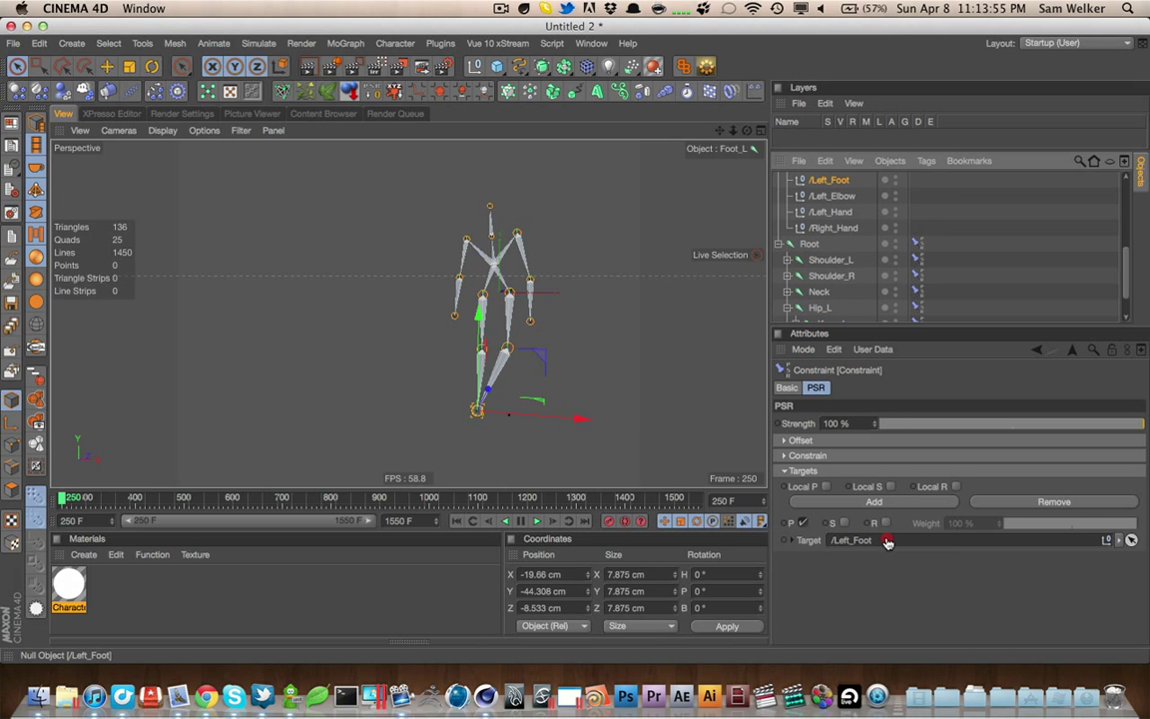
left_click_drag(887, 542, 883, 544)
Collapse the Mocap null and the branches under Root again, and clear the selection
scroll(881, 279, "up", 5)
left_click(779, 180)
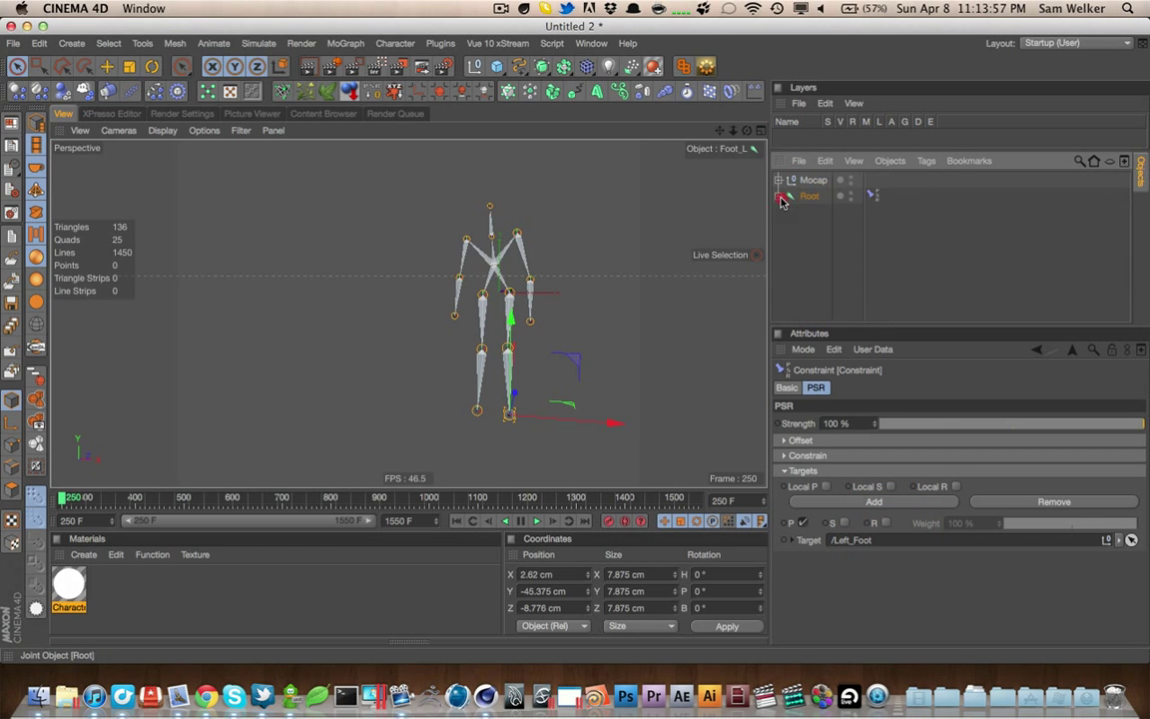
left_click(778, 195)
left_click(797, 277)
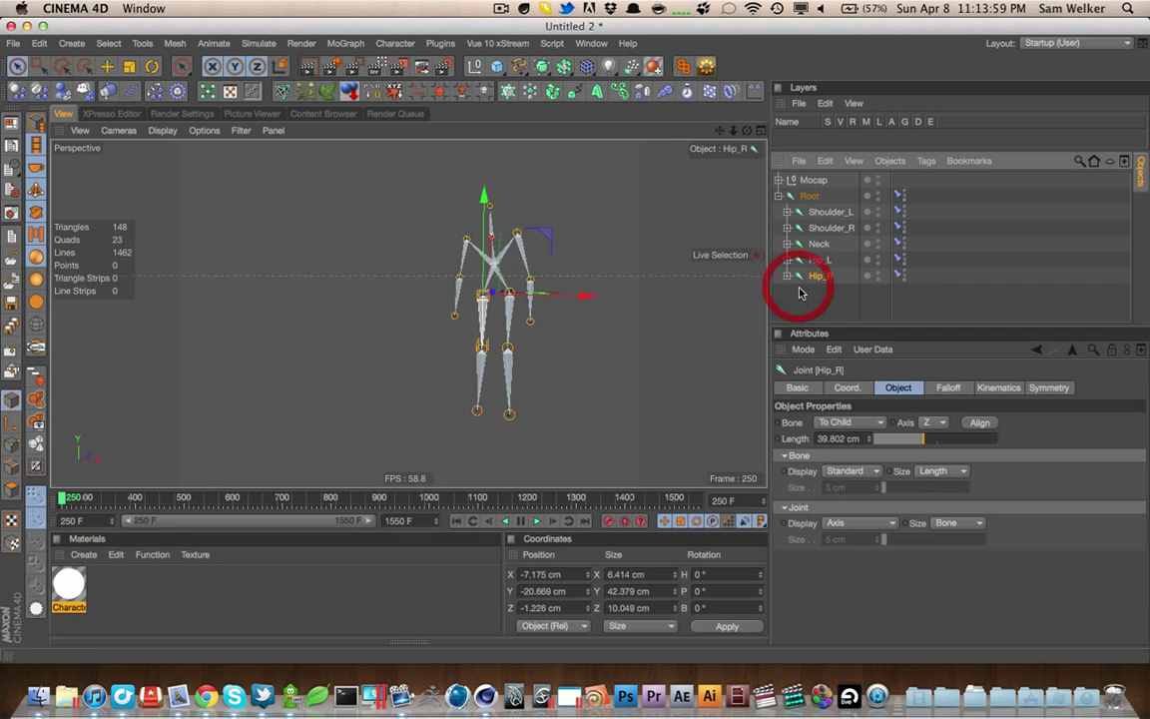
left_click(816, 308)
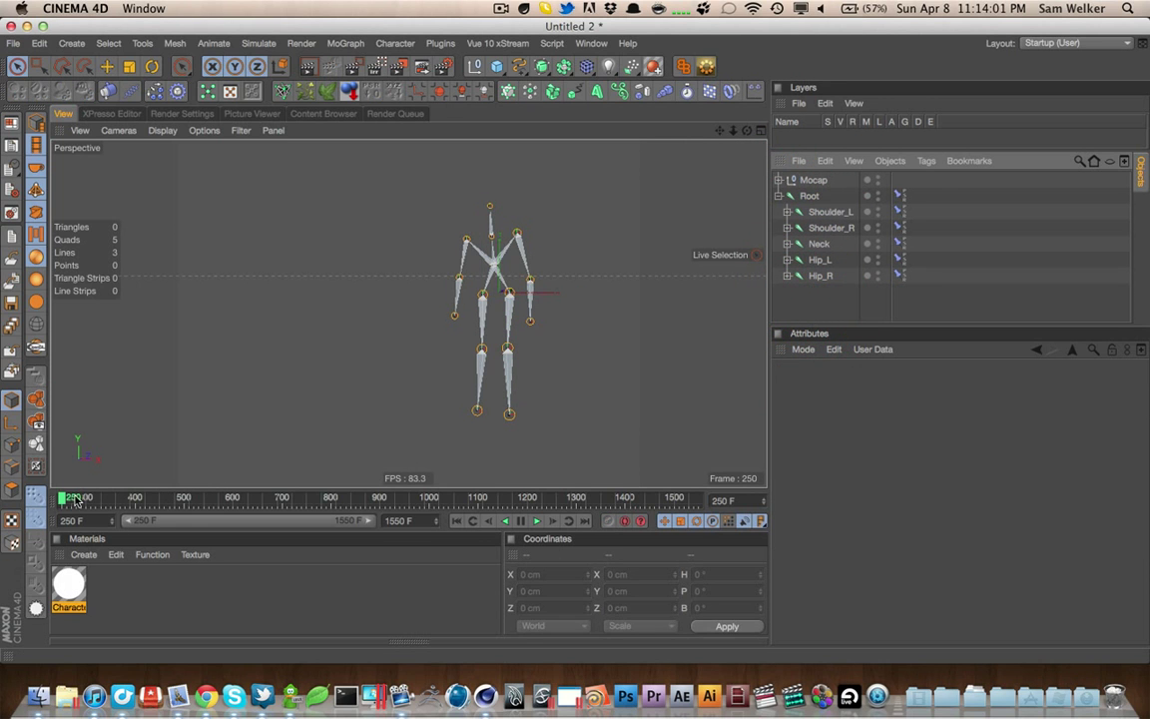
Play the animation to check the skeleton's motion and delete the Character material
key("F8")
left_click(58, 596)
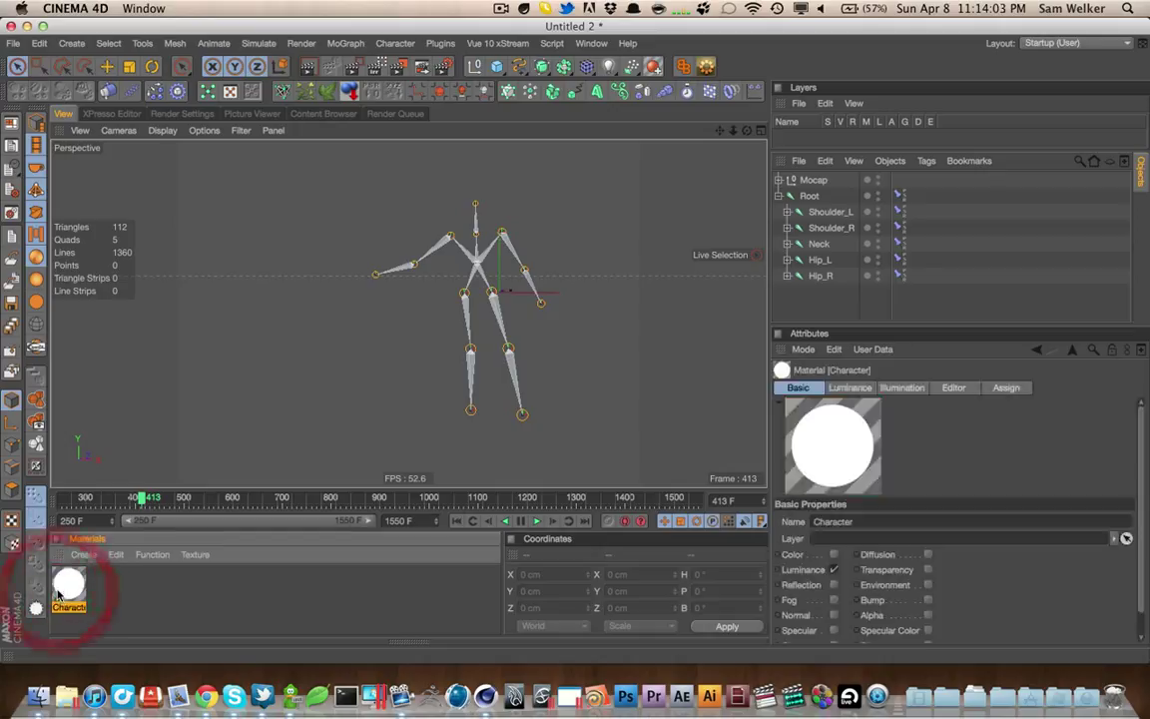
key("Delete")
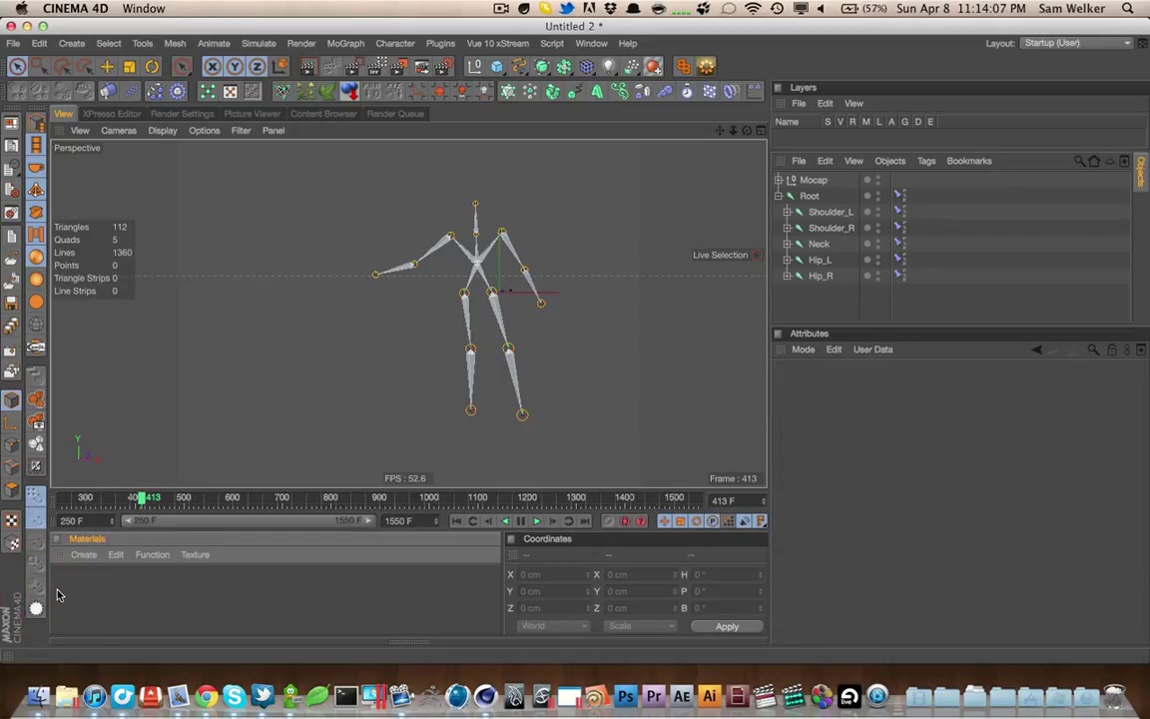
Examine the Root joint and Mocap null, and scrub through the timeline to check that the skeleton follows the mocap data
left_click(817, 196)
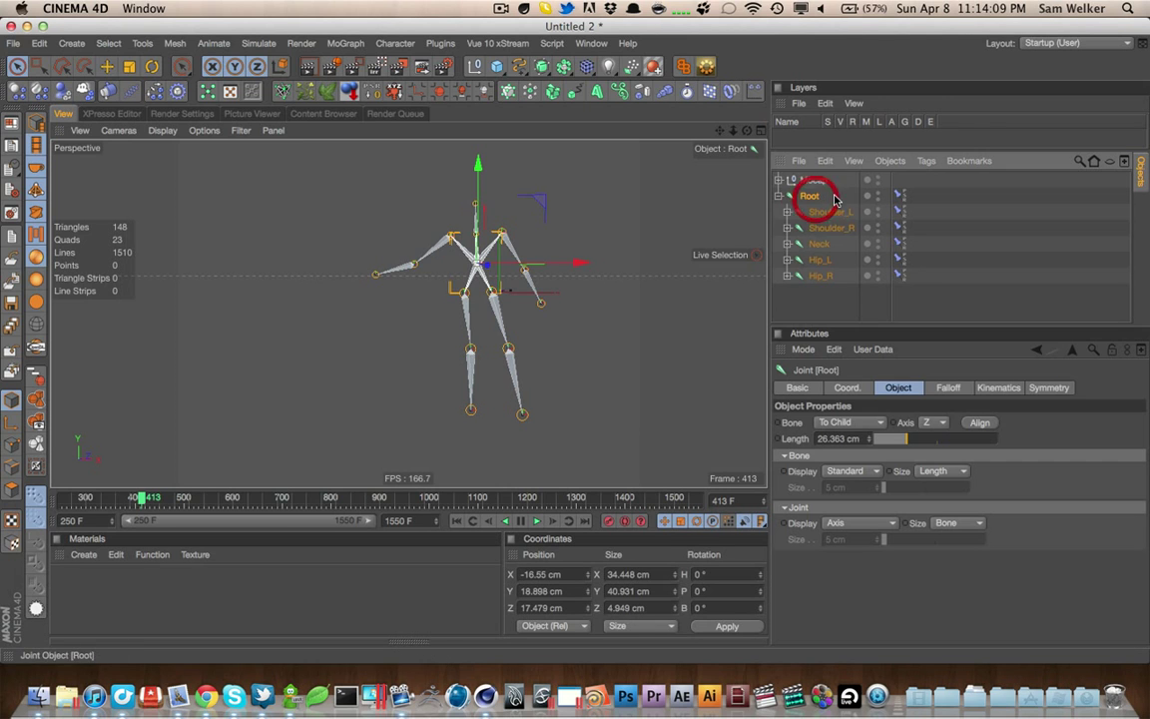
left_click_drag(561, 262, 624, 282)
left_click(818, 183)
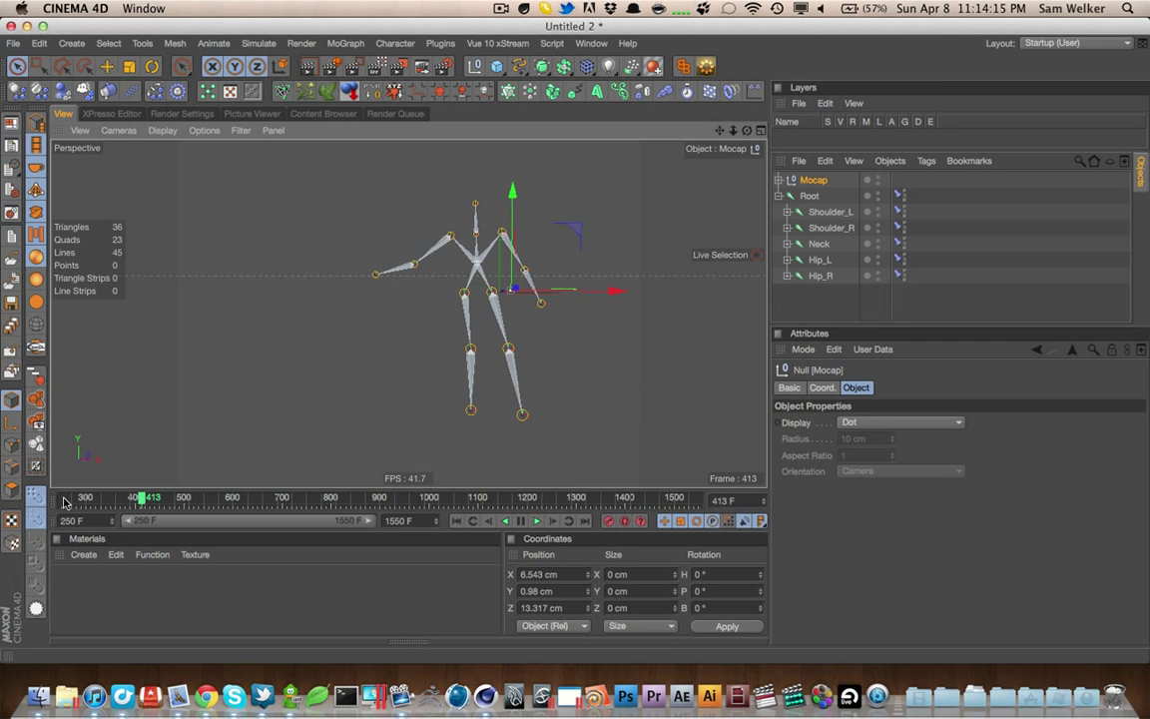
left_click_drag(63, 502, 662, 497)
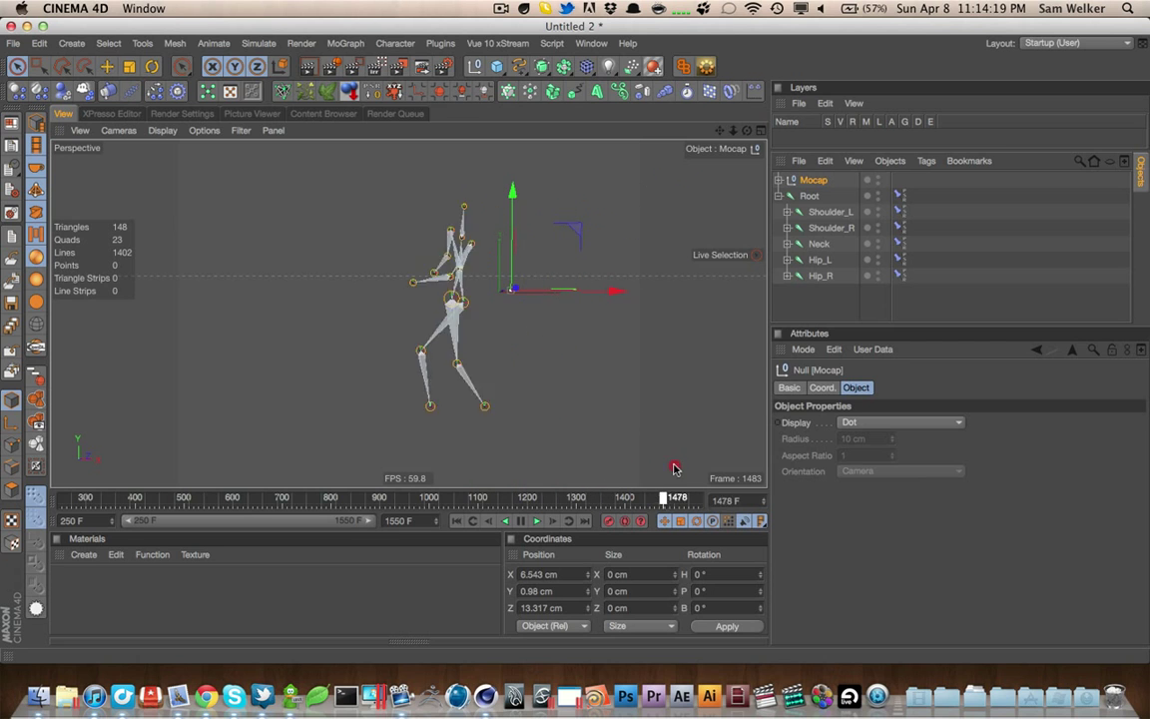
left_click(745, 469)
left_click(832, 290)
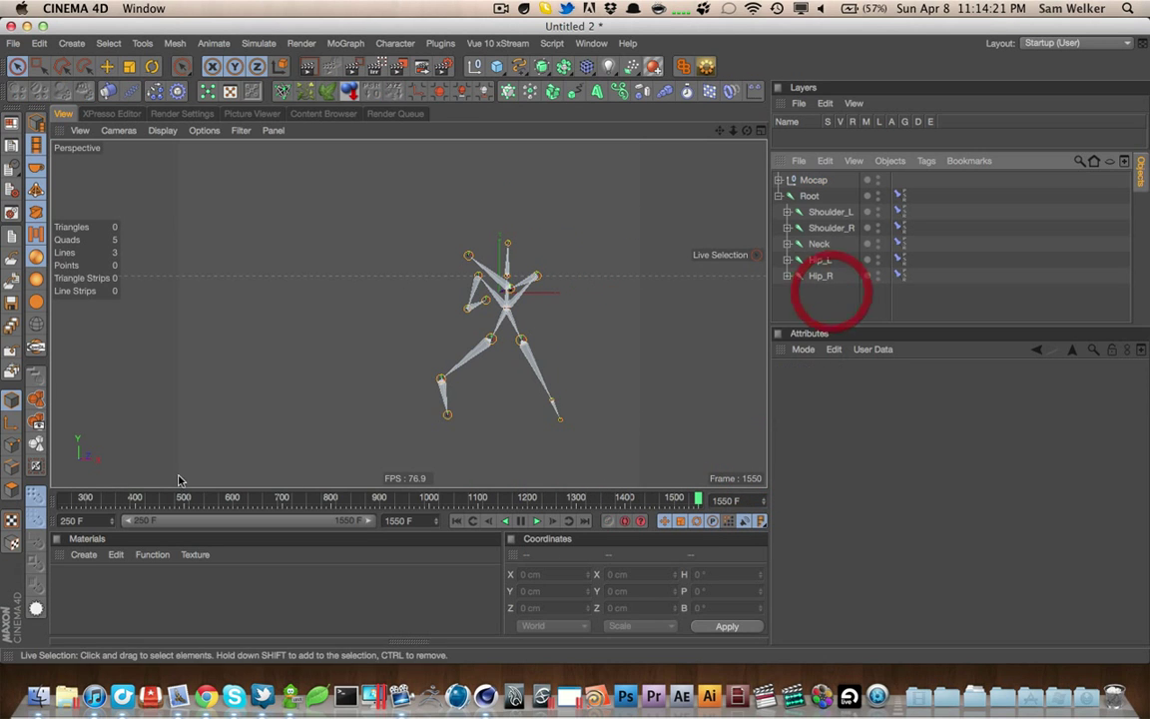
left_click_drag(62, 496, 146, 492)
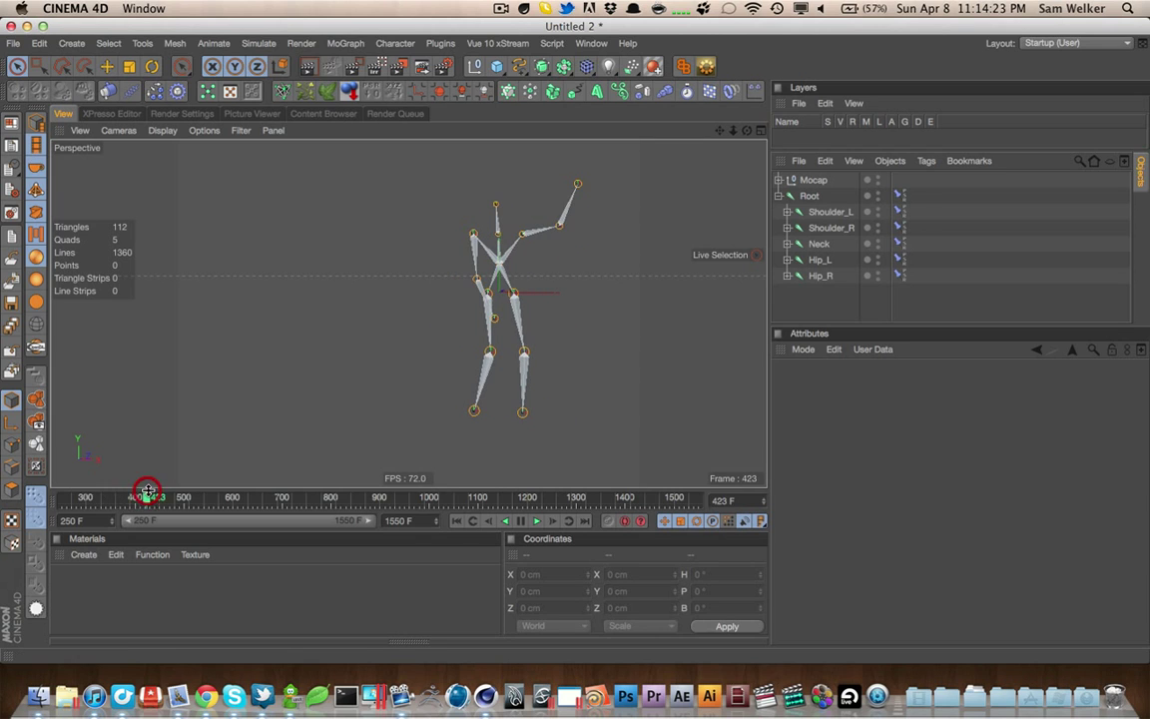
Browse the Content Browser's Studio > Character presets and preview the CA Builder (biped - Rigged Skeleton) file
left_click(317, 113)
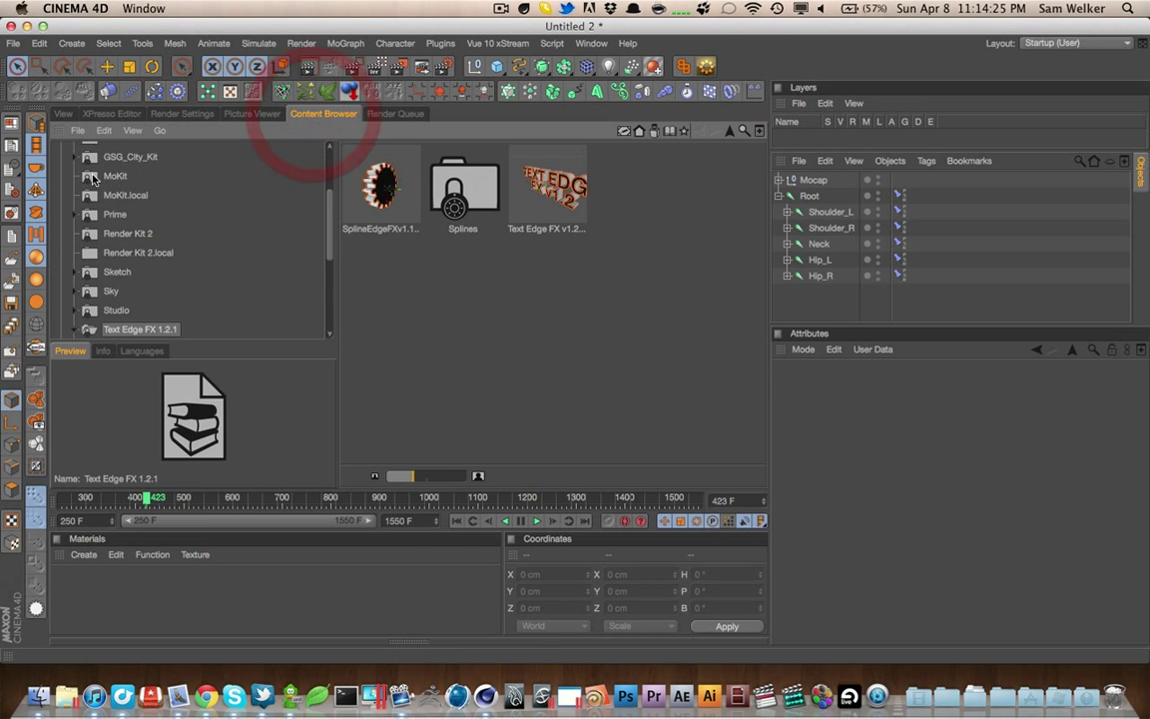
left_click(115, 309)
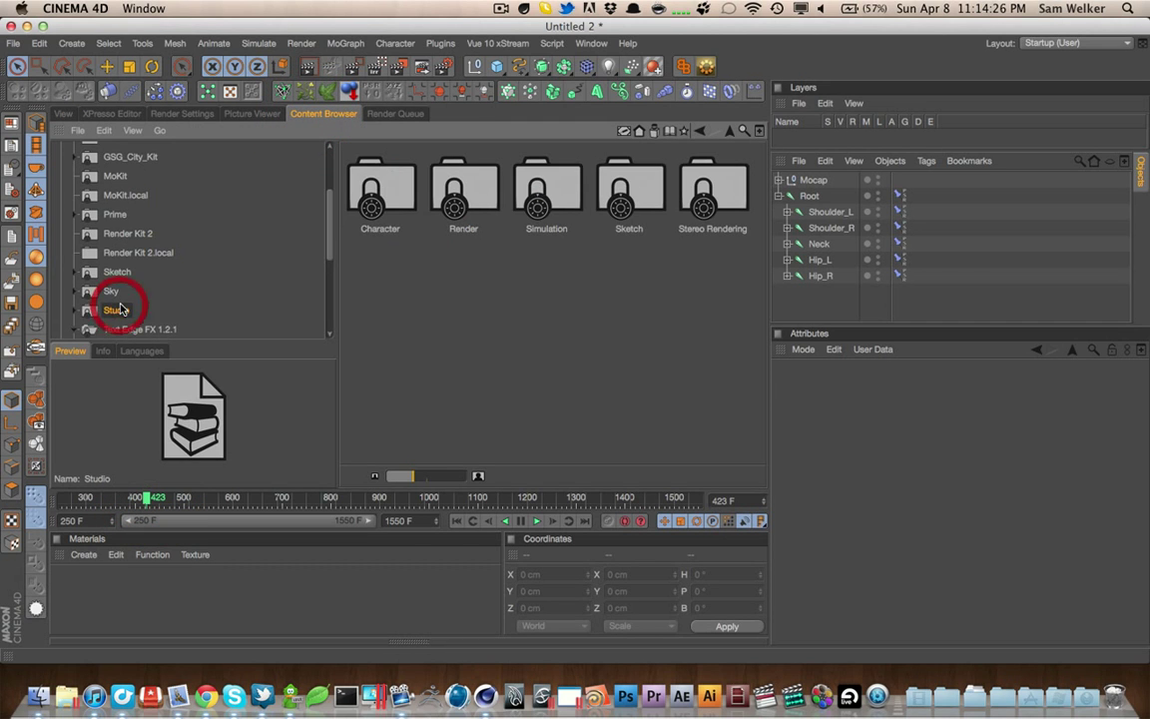
double_click(375, 190)
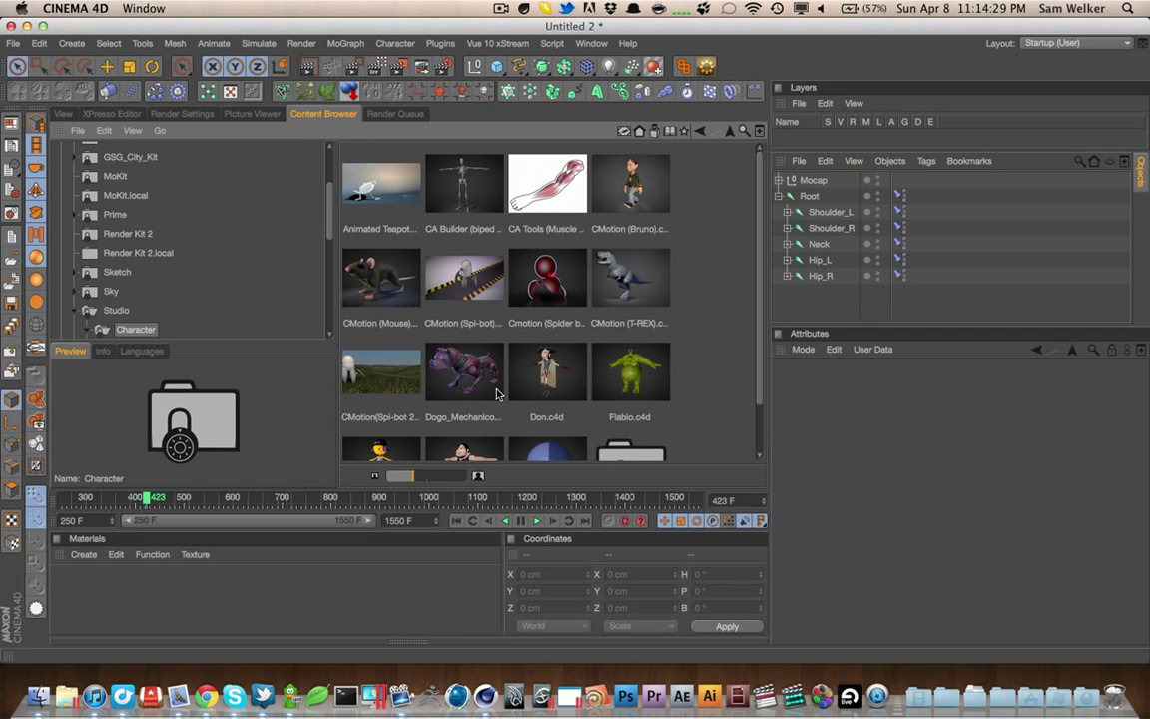
scroll(476, 195, "down", 1)
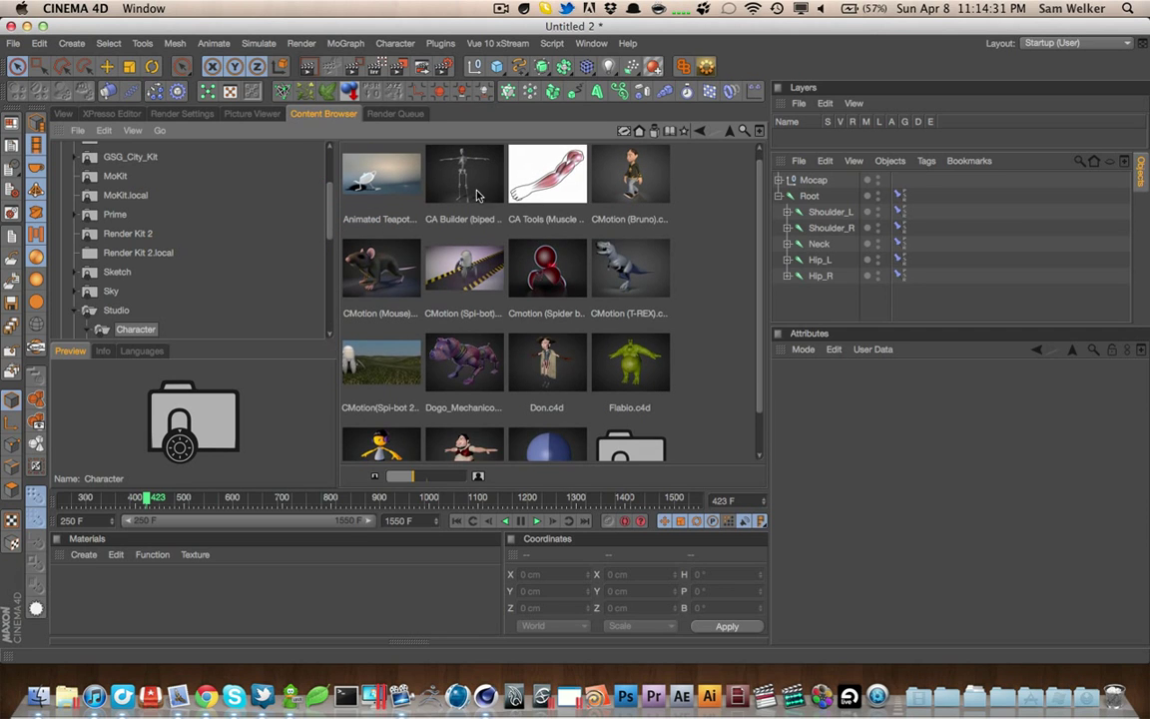
scroll(476, 187, "down", 4)
scroll(481, 245, "up", 5)
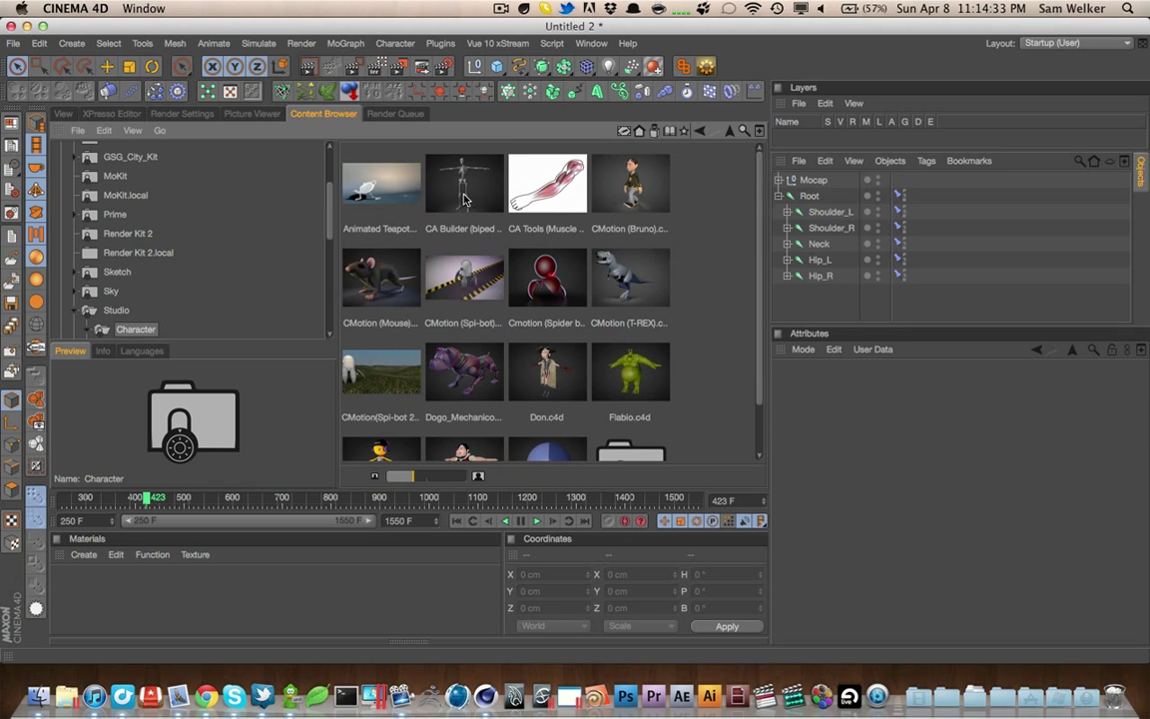
left_click_drag(463, 199, 735, 236)
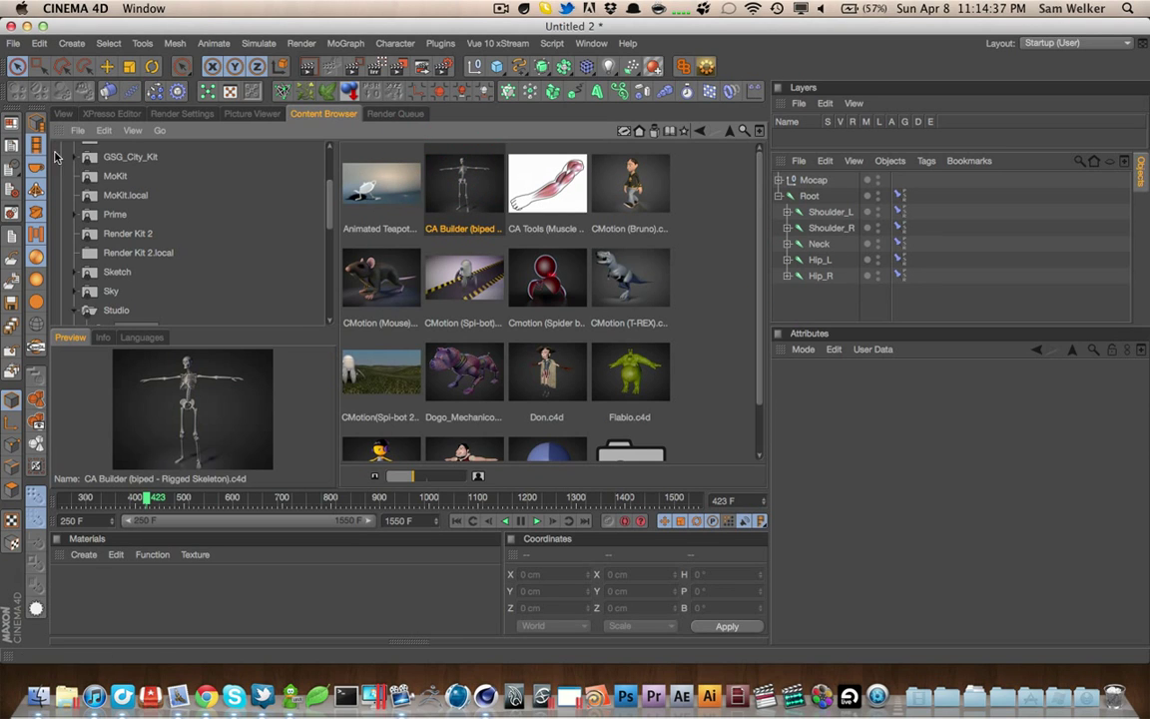
Return to the viewport and scrub through the timeline from its start to review the joint skeleton's motion
left_click(63, 112)
left_click(61, 497)
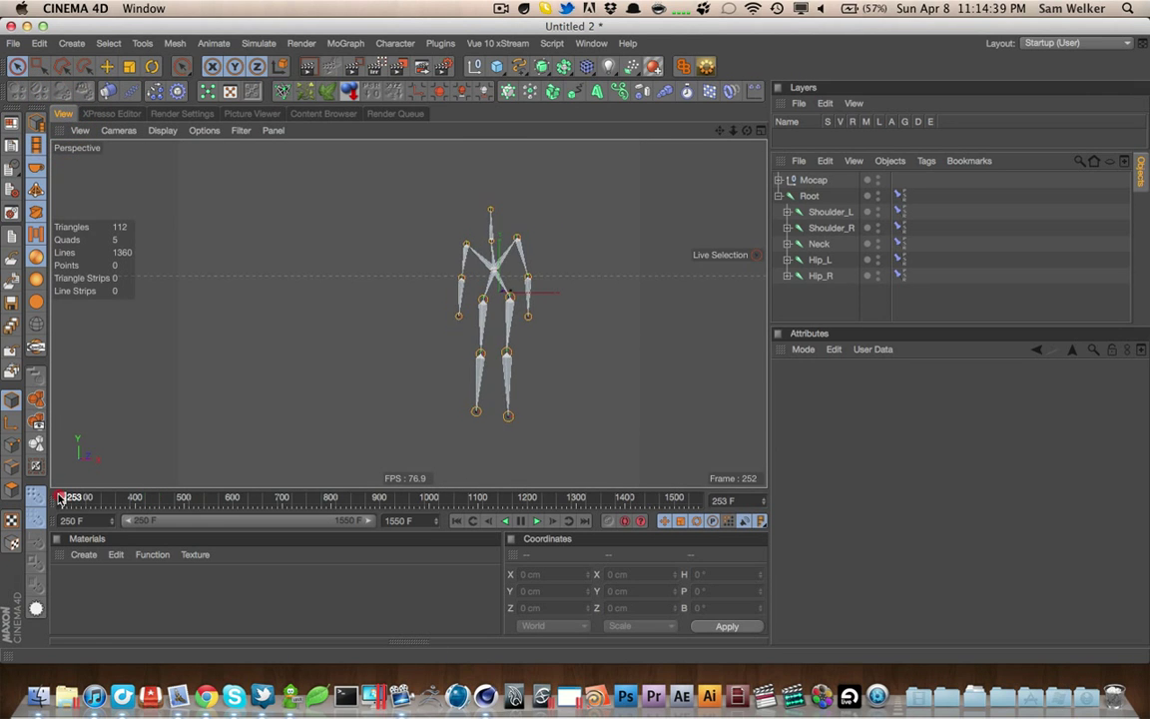
left_click_drag(60, 497, 544, 483)
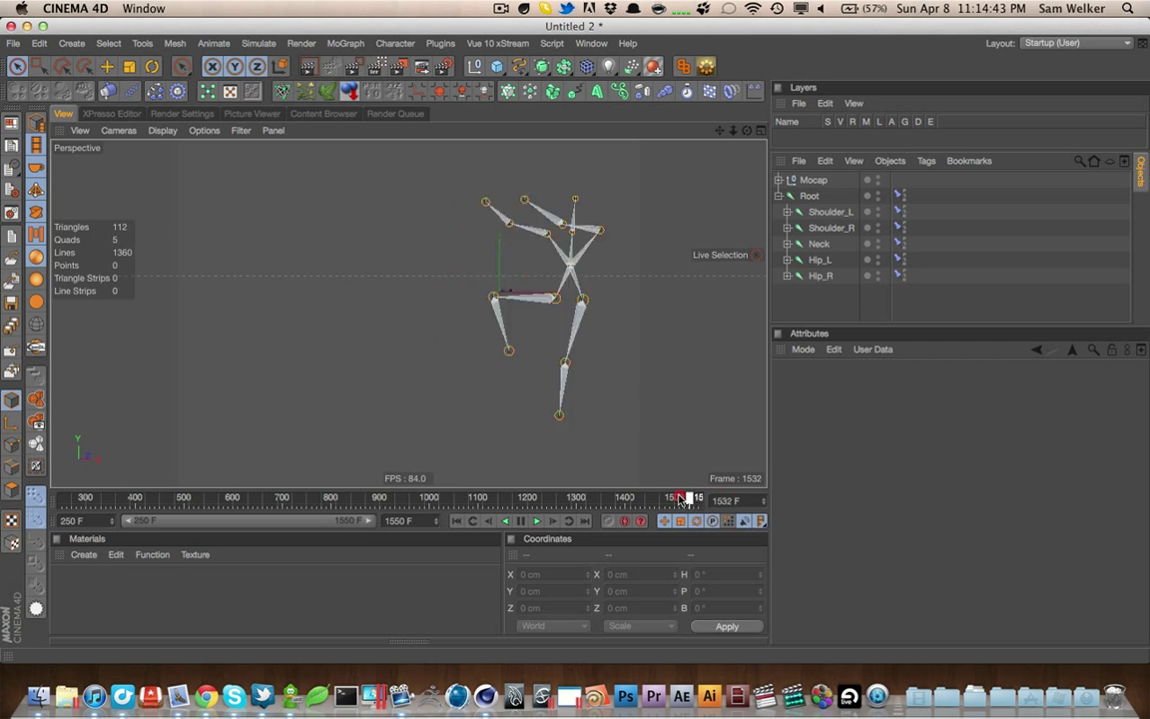
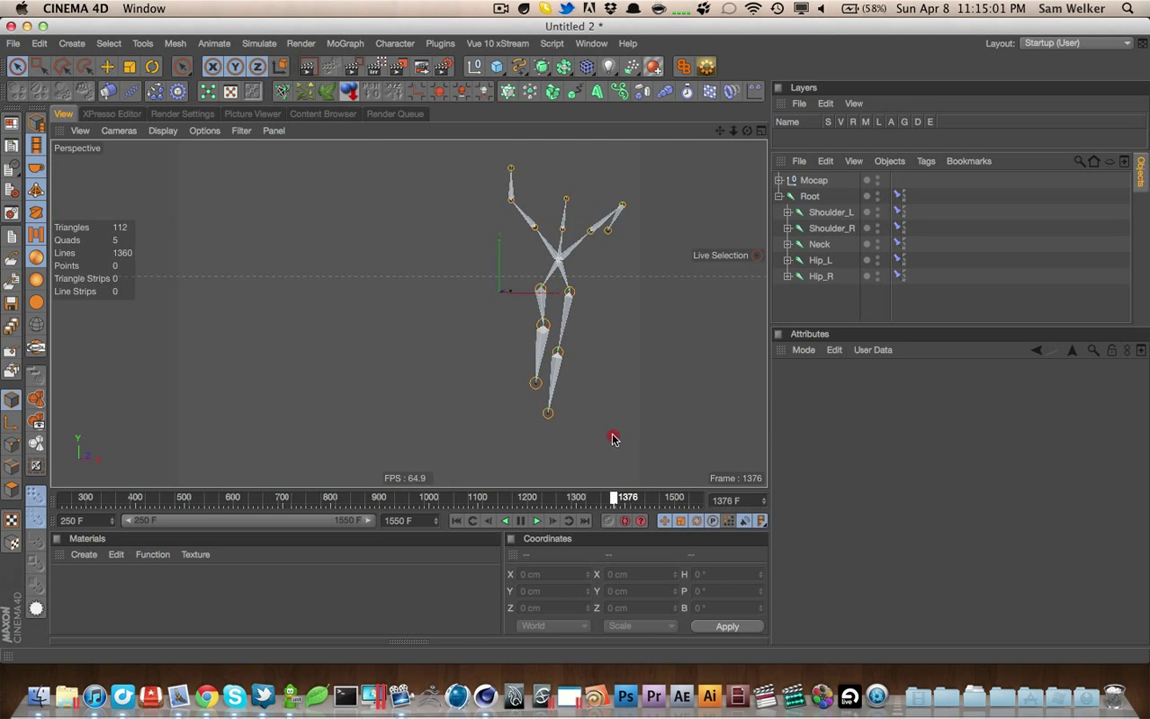
left_click(613, 439)
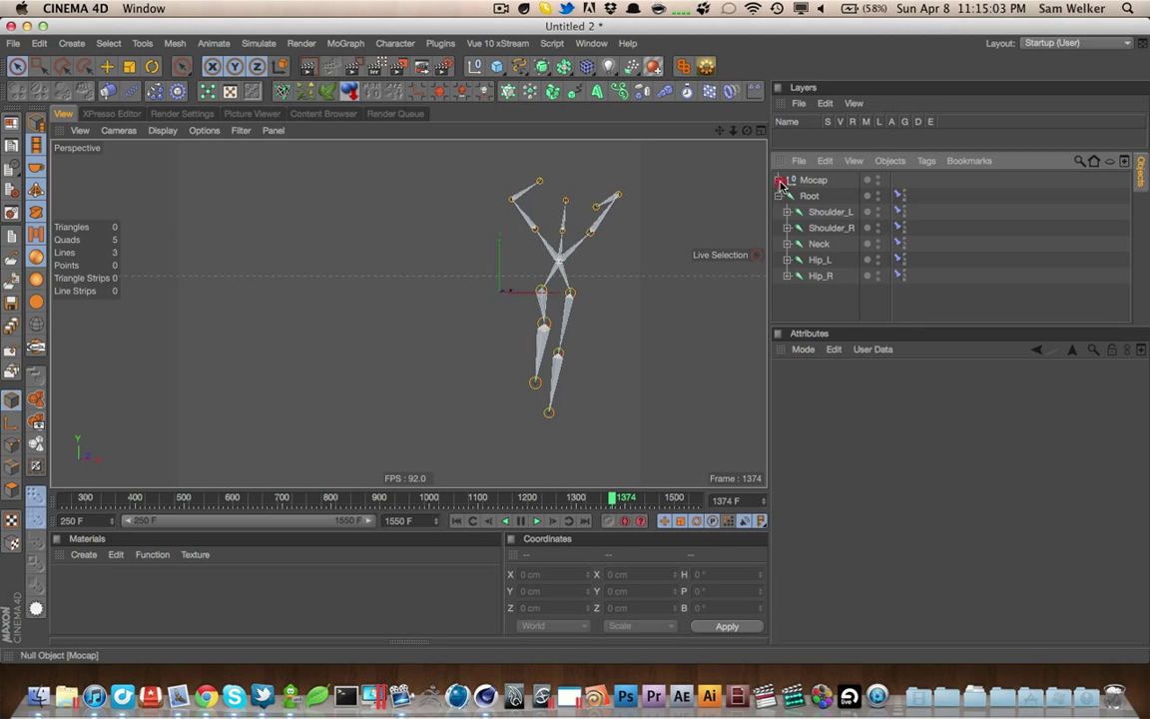
Try moving the /Right_Knee and /Right_Foot nulls in Mocap to test the leg joints' response, and undo the moves
left_click(780, 182)
left_click(540, 321)
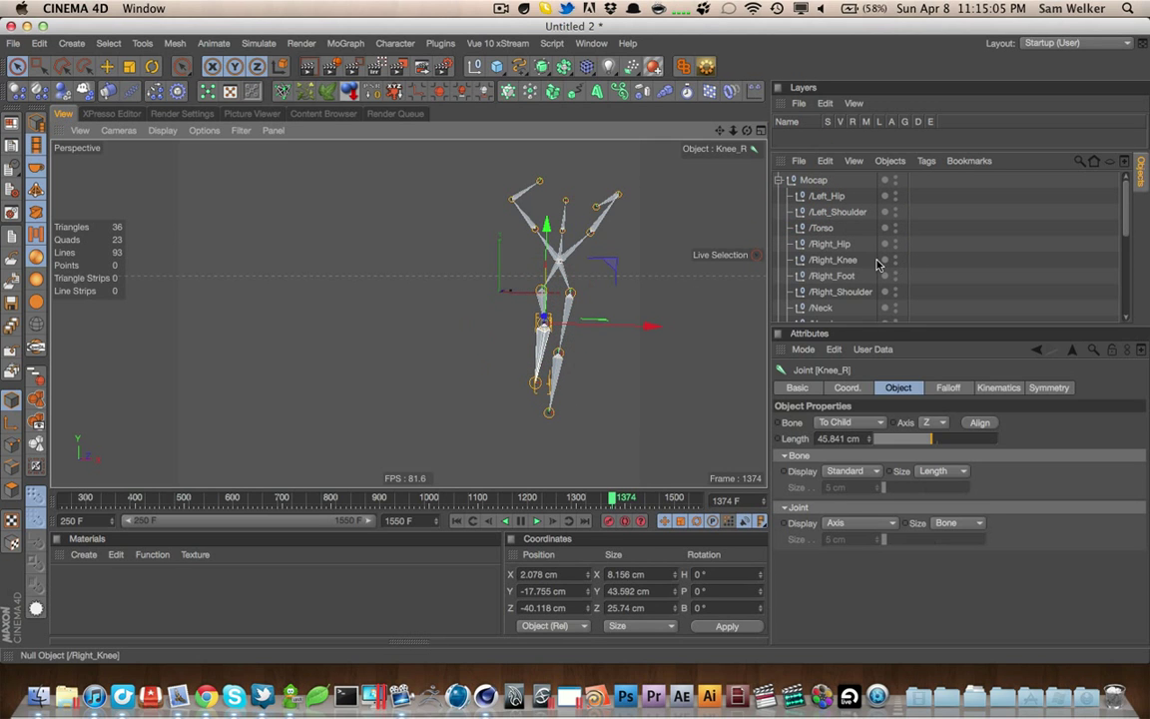
left_click(843, 260)
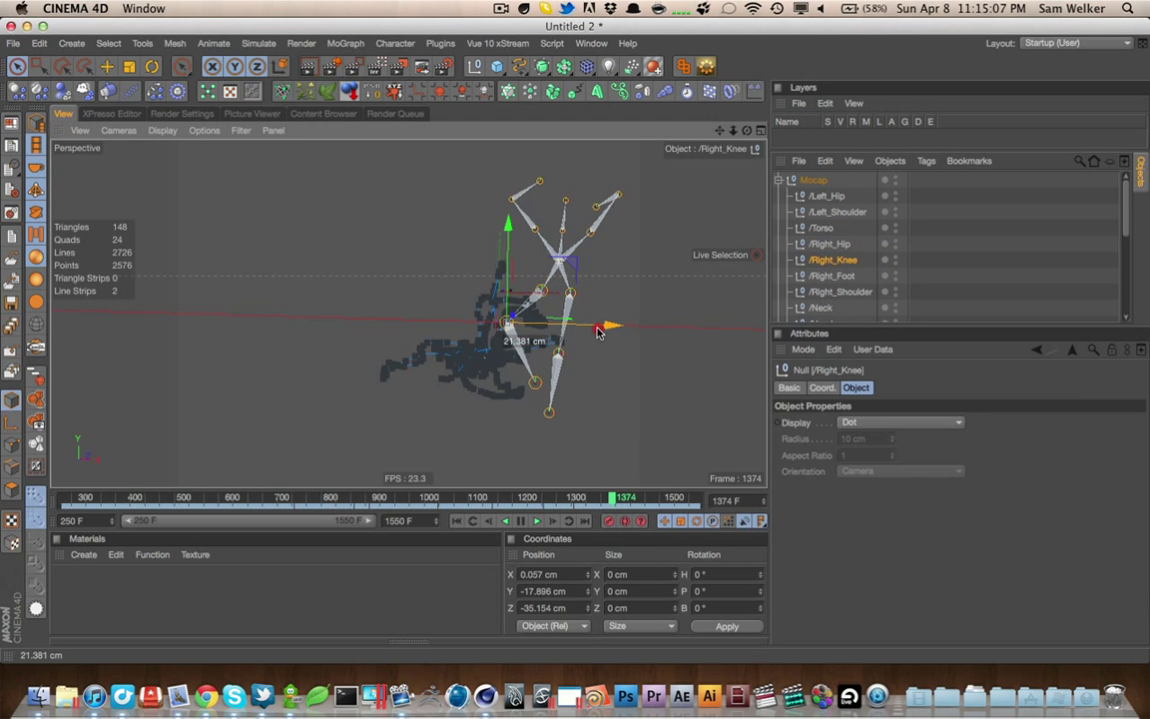
left_click(848, 280)
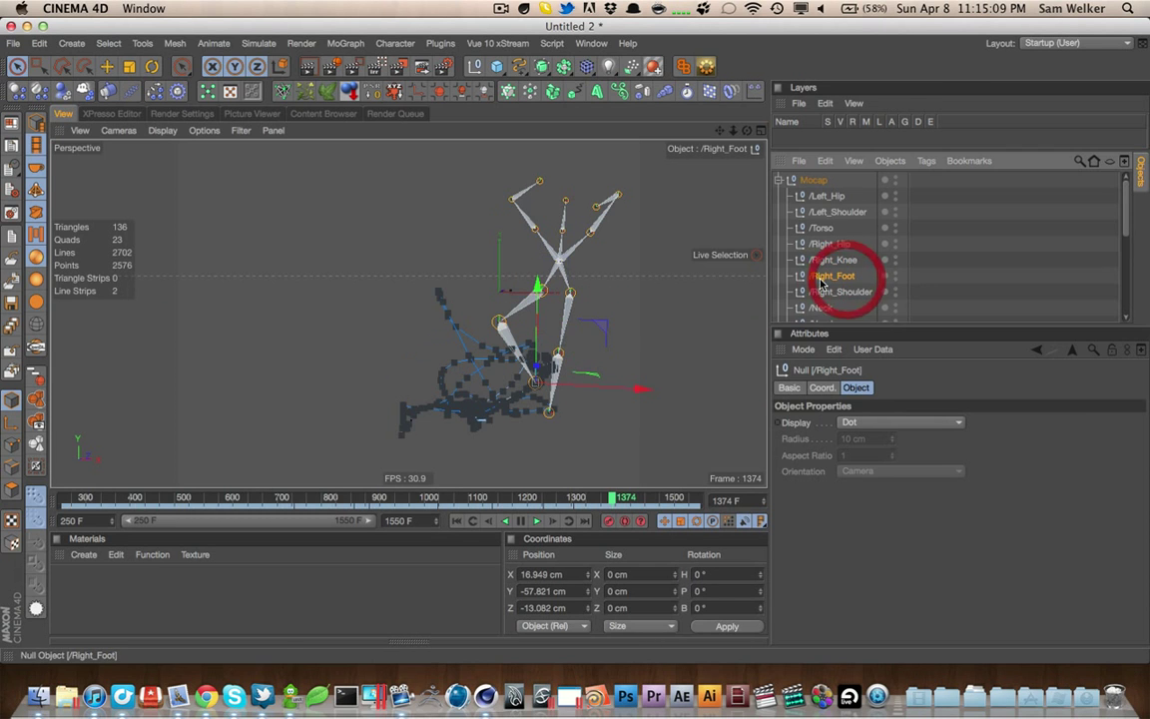
left_click_drag(570, 390, 611, 306)
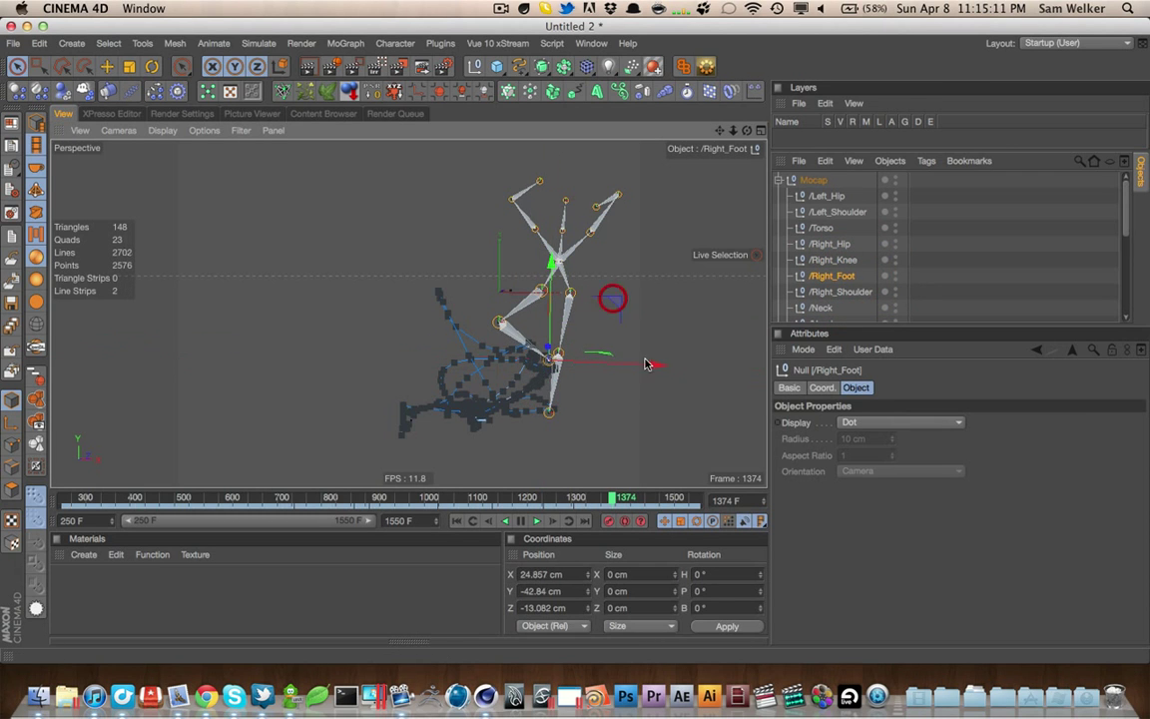
left_click(593, 443)
key("super+z")
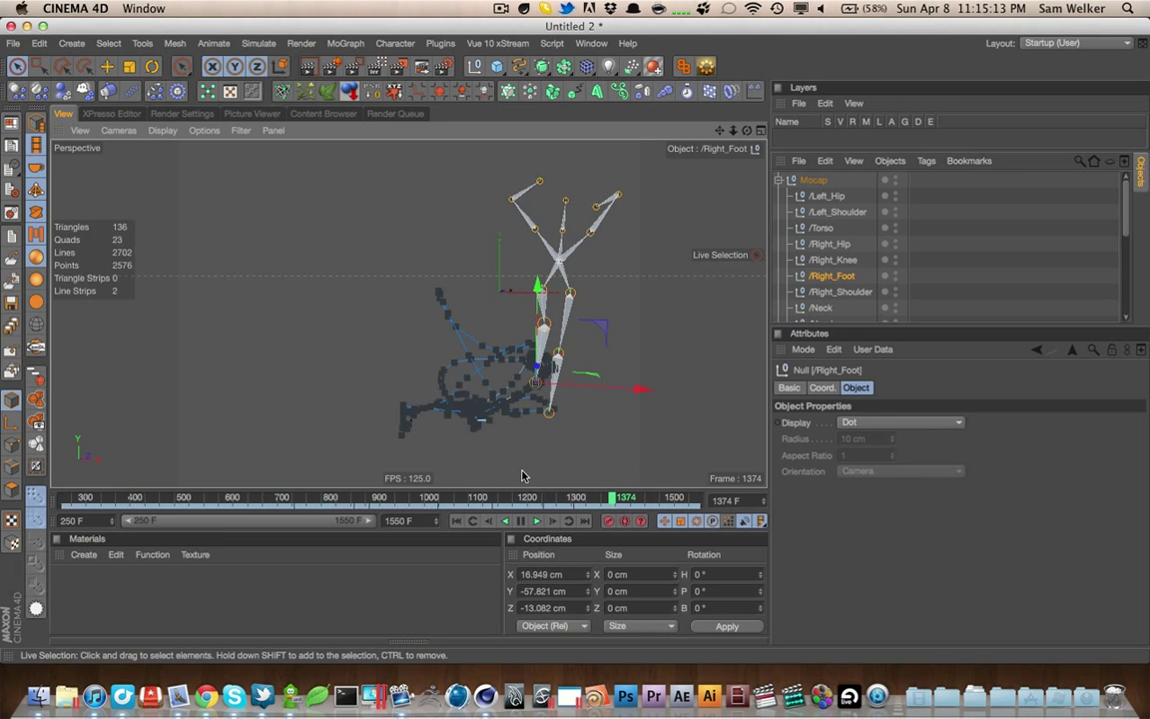
Clear the selection, collapse the Mocap null, and scrub from about frame 400 to frame 1343 to review the skeleton's motion
left_click(459, 496)
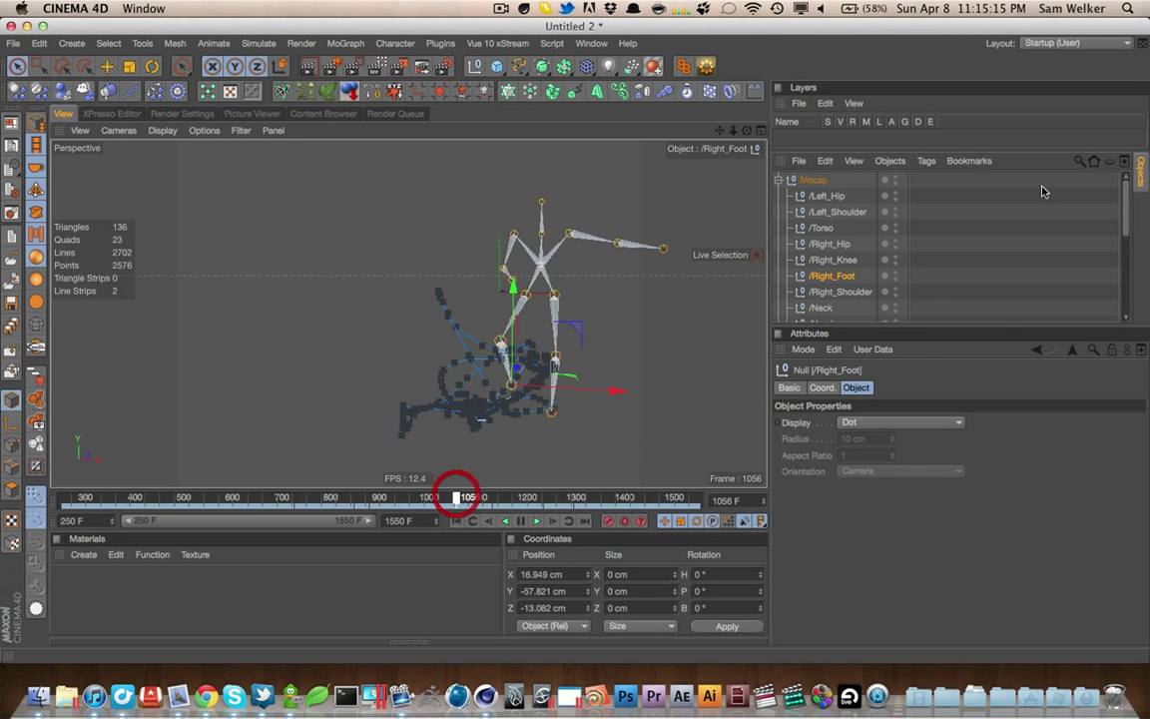
left_click(955, 277)
left_click(777, 181)
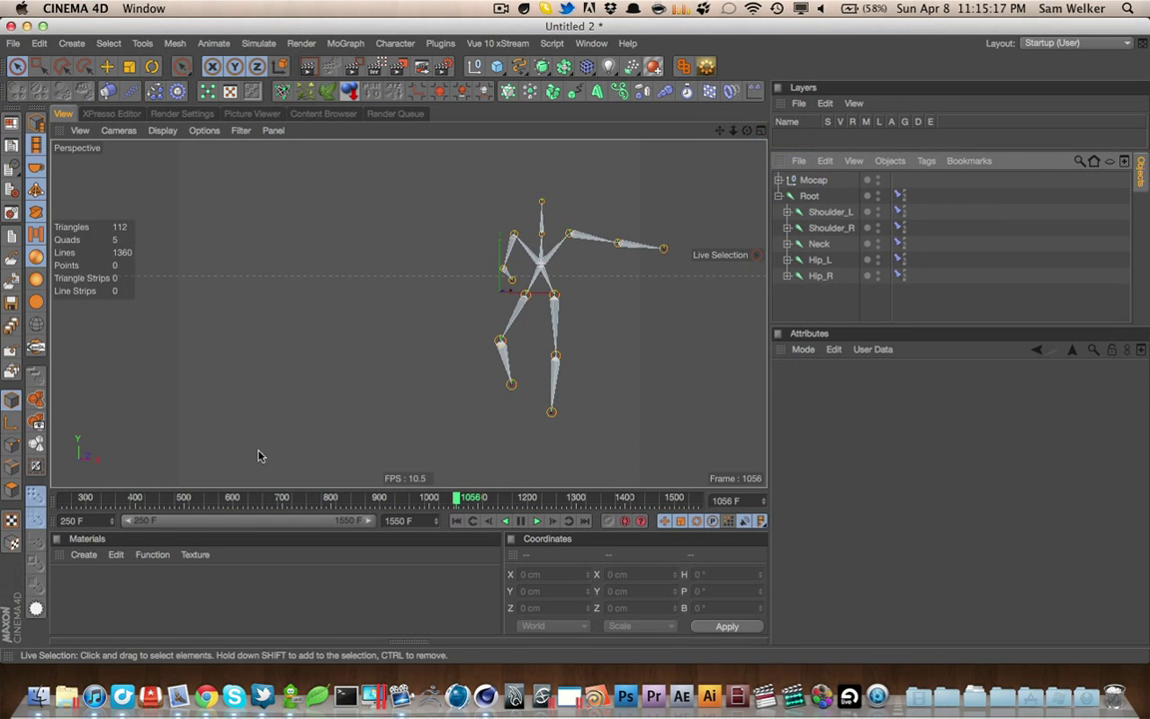
left_click(135, 497)
left_click_drag(135, 497, 598, 498)
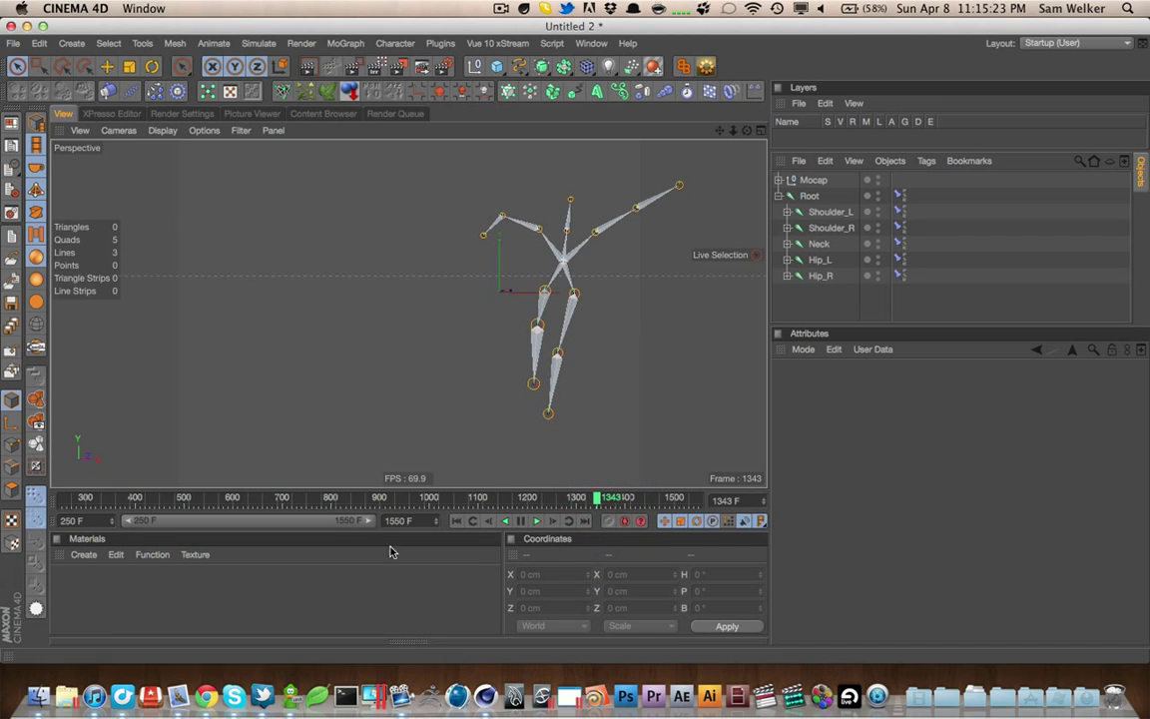
Switch to the Sam02.c4d project and play its animation, orbiting around the character and spheres while it runs
left_click(10, 166)
left_click(62, 160)
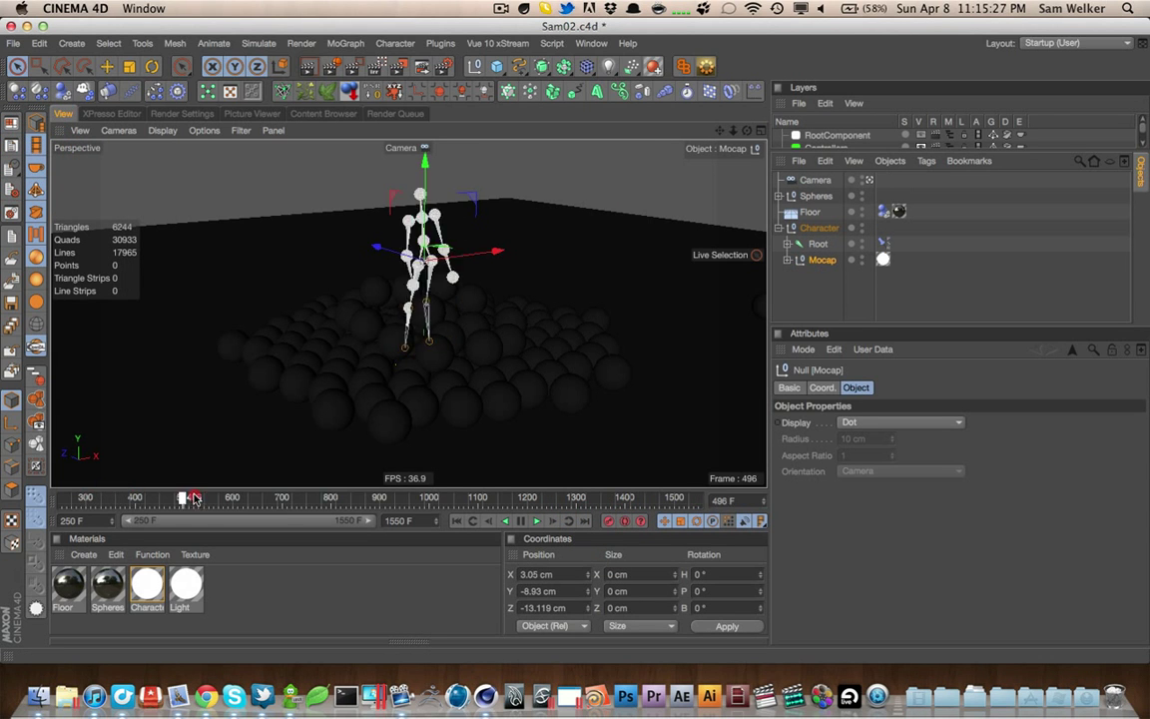
left_click_drag(1, 503, 0, 503)
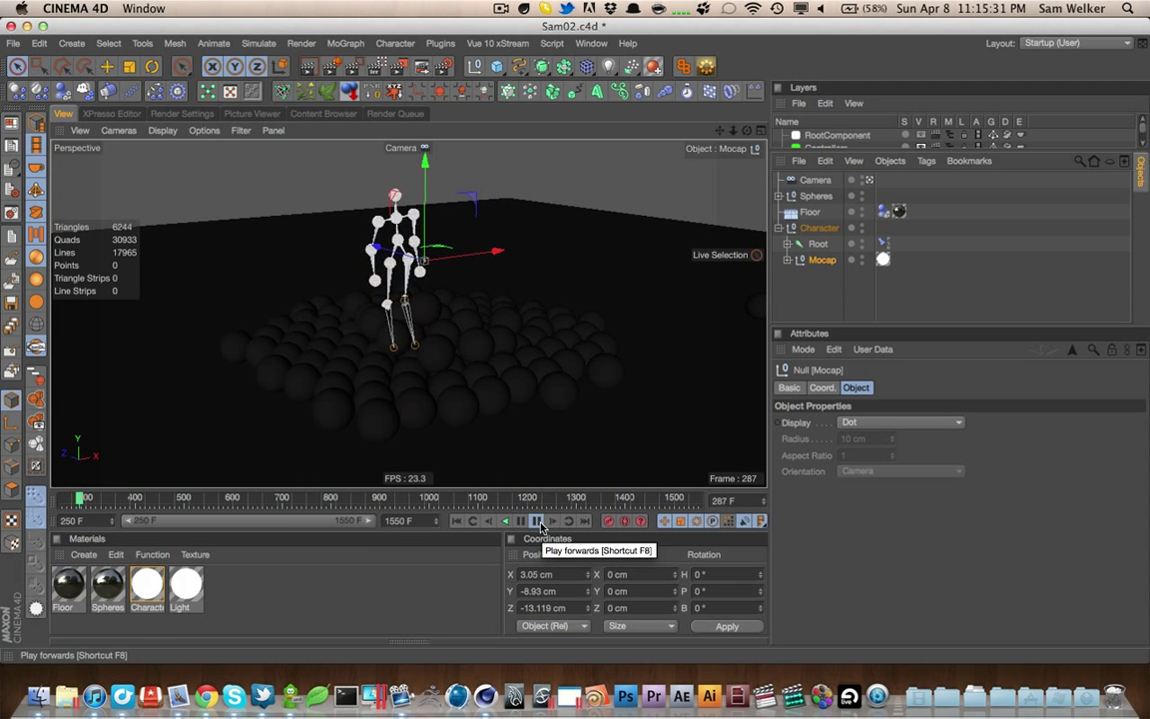
left_click_drag(599, 344, 477, 349, "alt")
left_click_drag(256, 275, 479, 299, "alt")
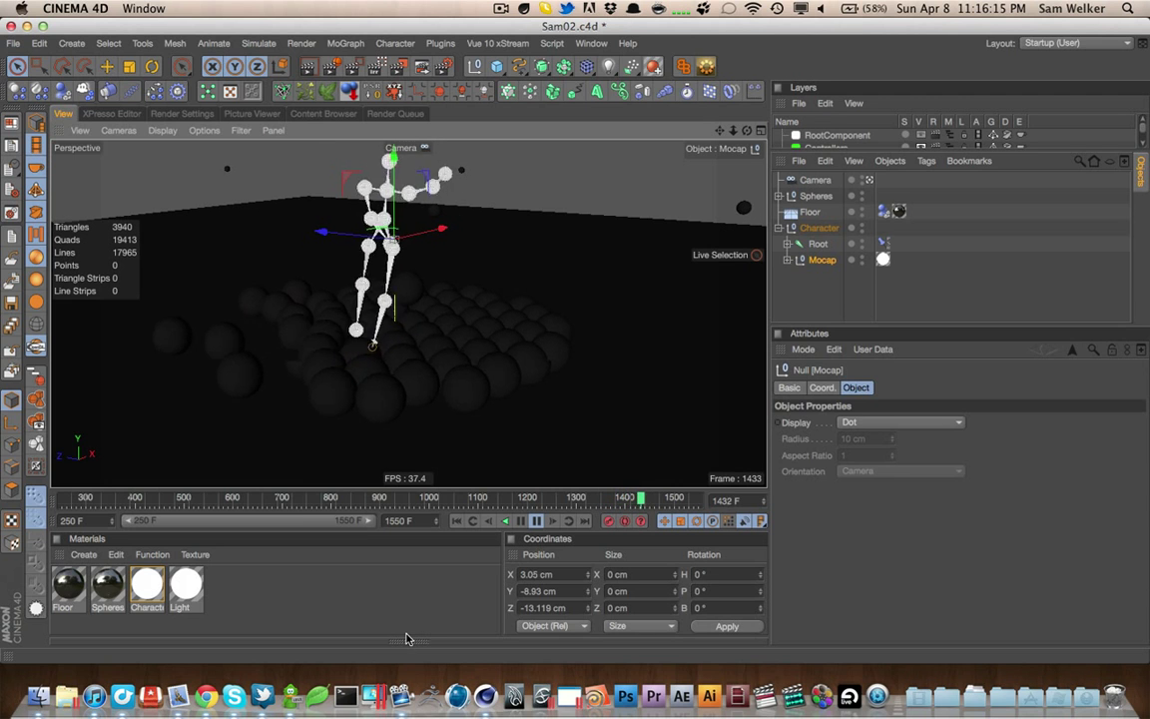
Switch to Chrome and play the "Cinema 4D Motion Capture" video on Vimeo
left_click(206, 696)
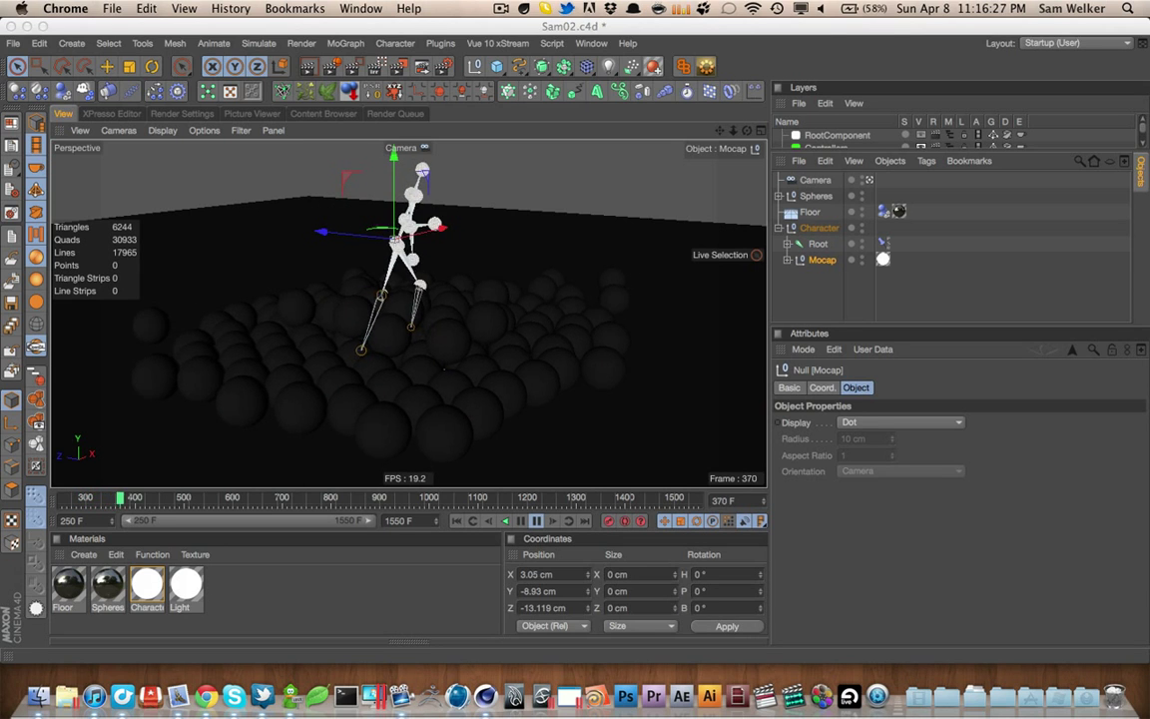
left_click_drag(1149, 270, 1049, 325)
double_click(1050, 324)
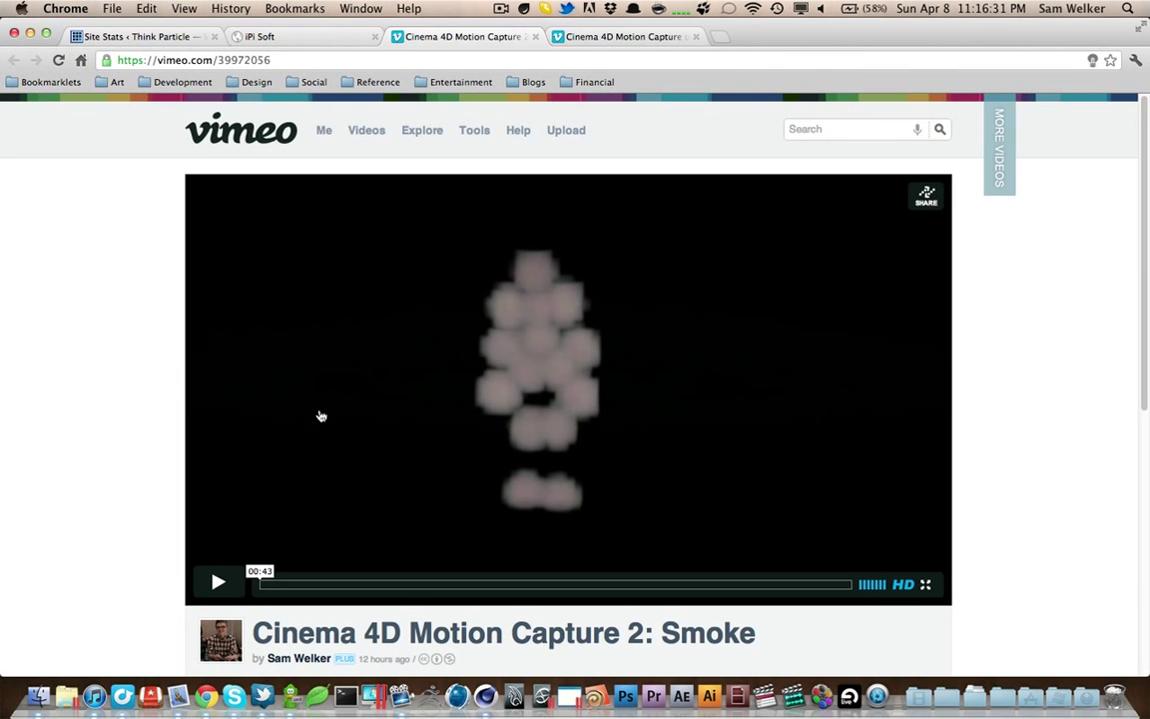
left_click(577, 37)
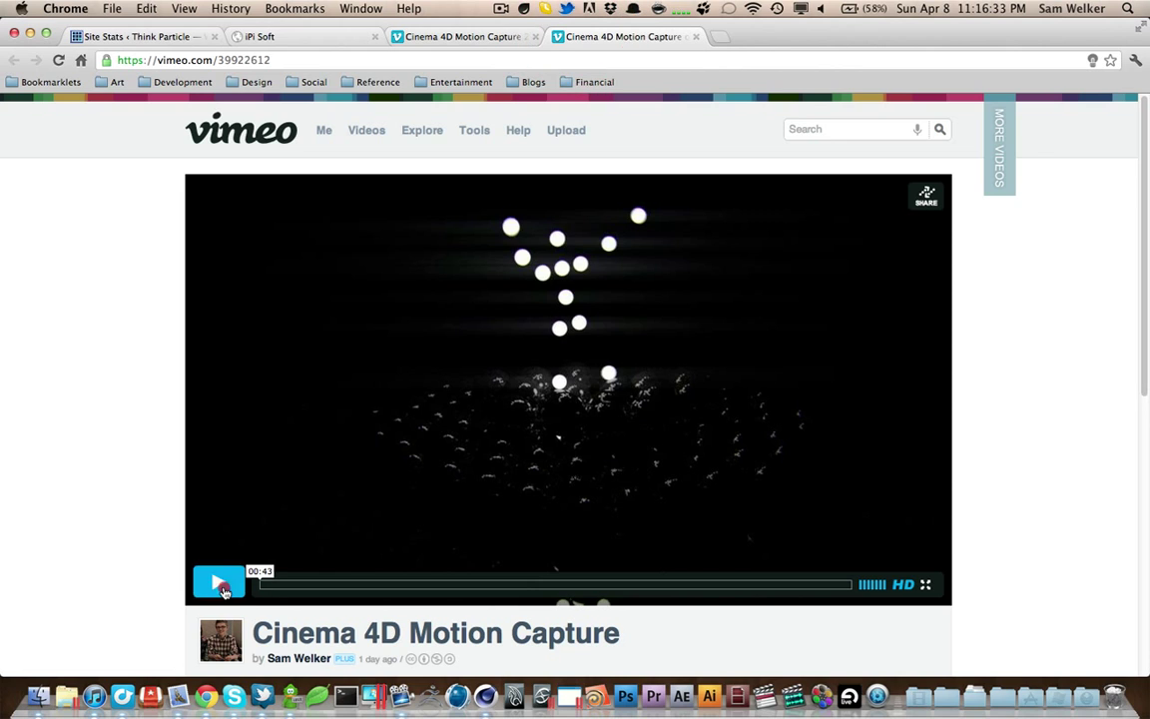
left_click(217, 581)
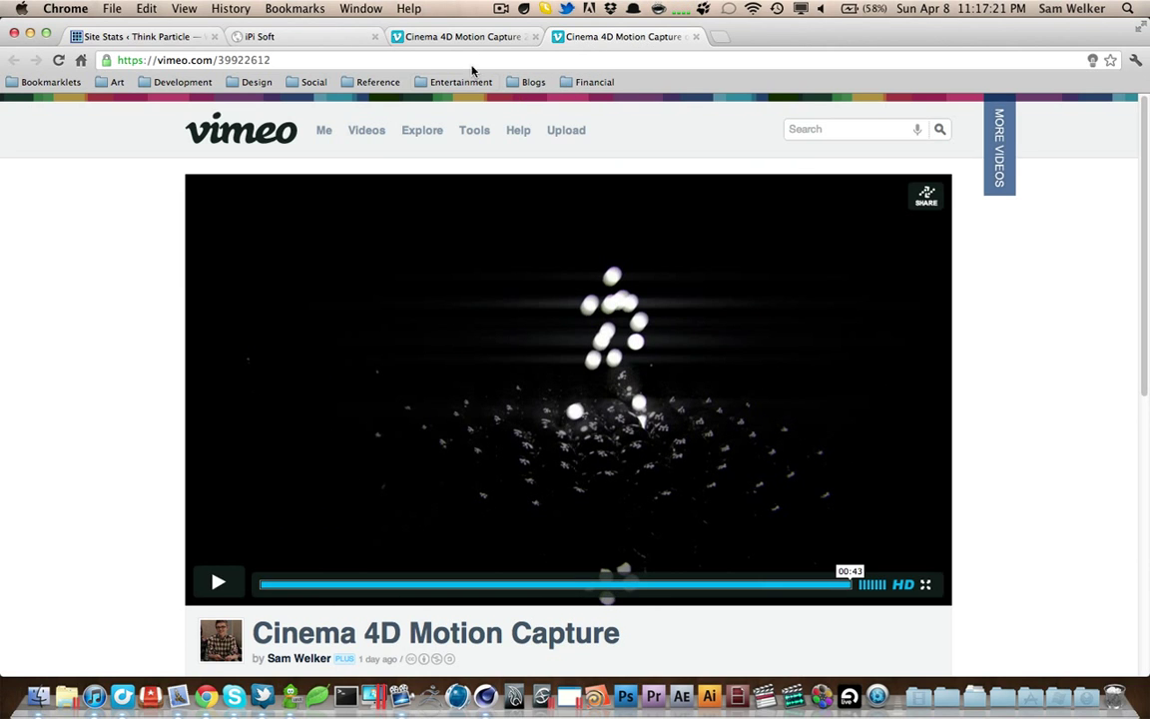
Start the "Cinema 4D Motion Capture 2: Smoke" video and close the tab of the first motion capture video
left_click(477, 36)
left_click(479, 341)
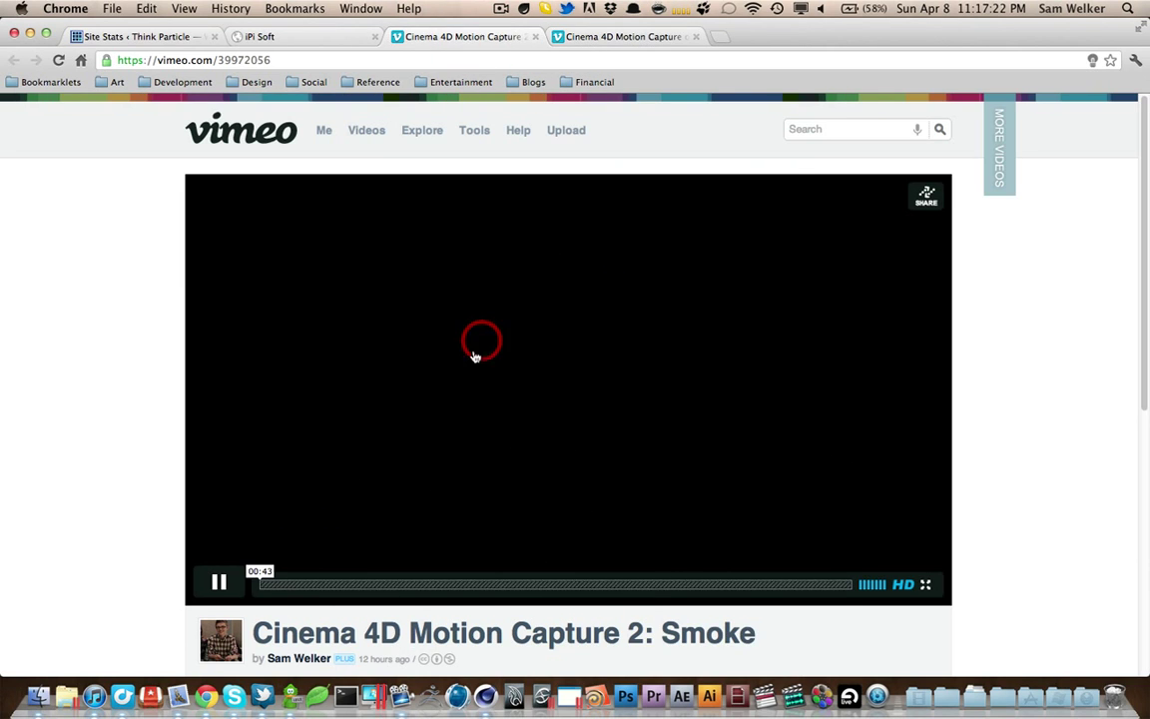
left_click(695, 36)
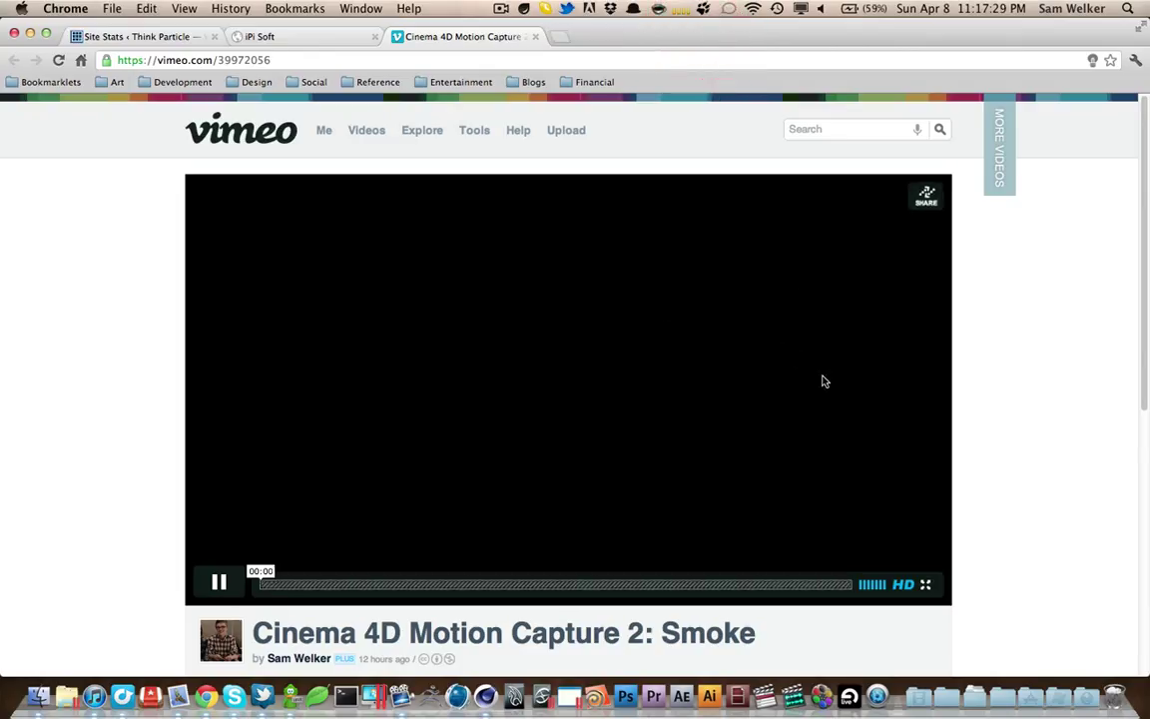
Look through the Smoke video page's description and comments, and return to the player
scroll(824, 382, "down", 2)
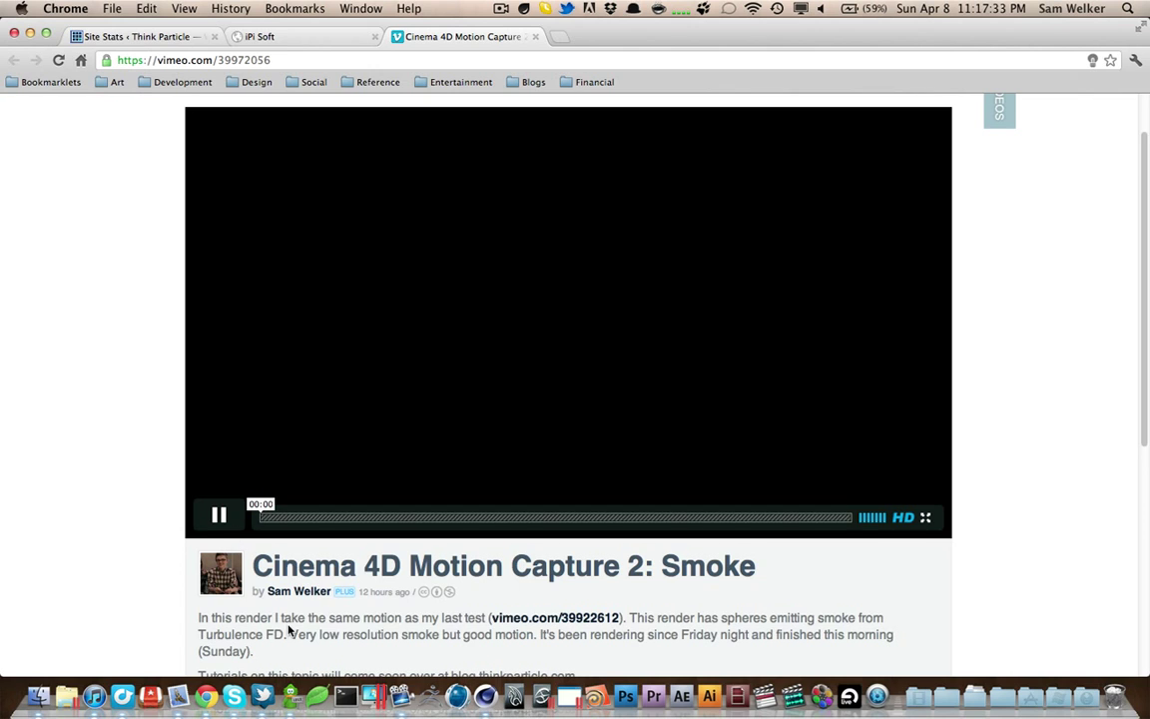
scroll(288, 629, "down", 8)
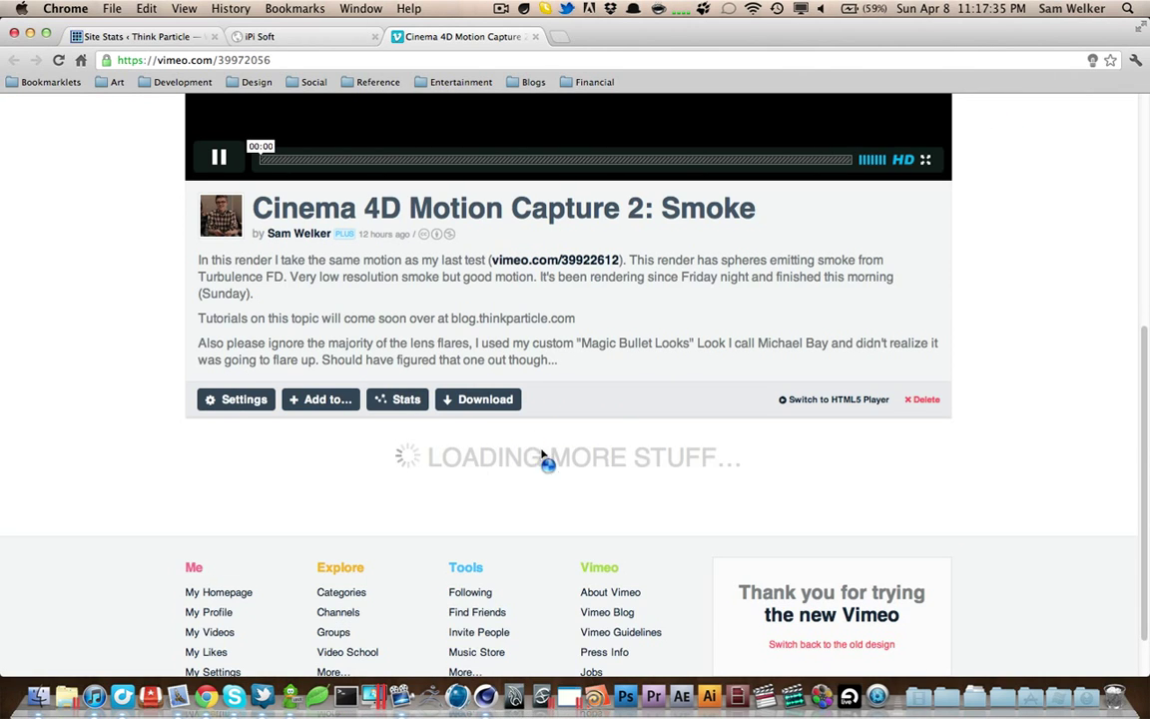
scroll(540, 458, "up", 10)
scroll(542, 467, "down", 15)
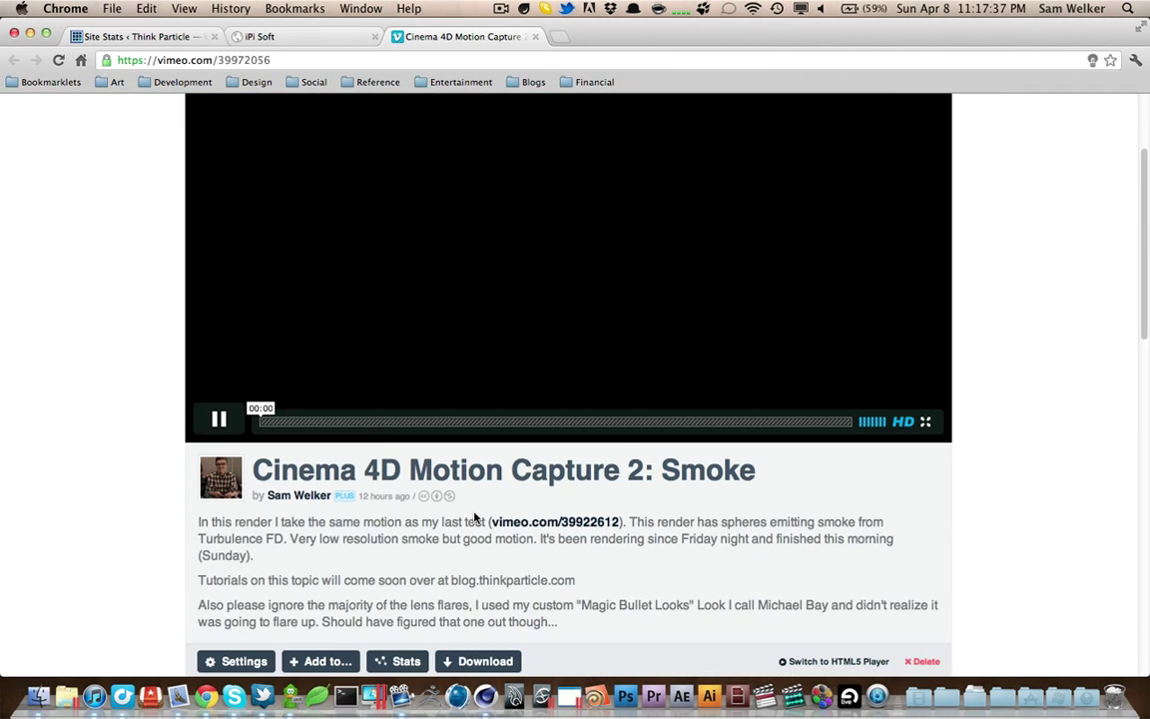
scroll(599, 389, "up", 12)
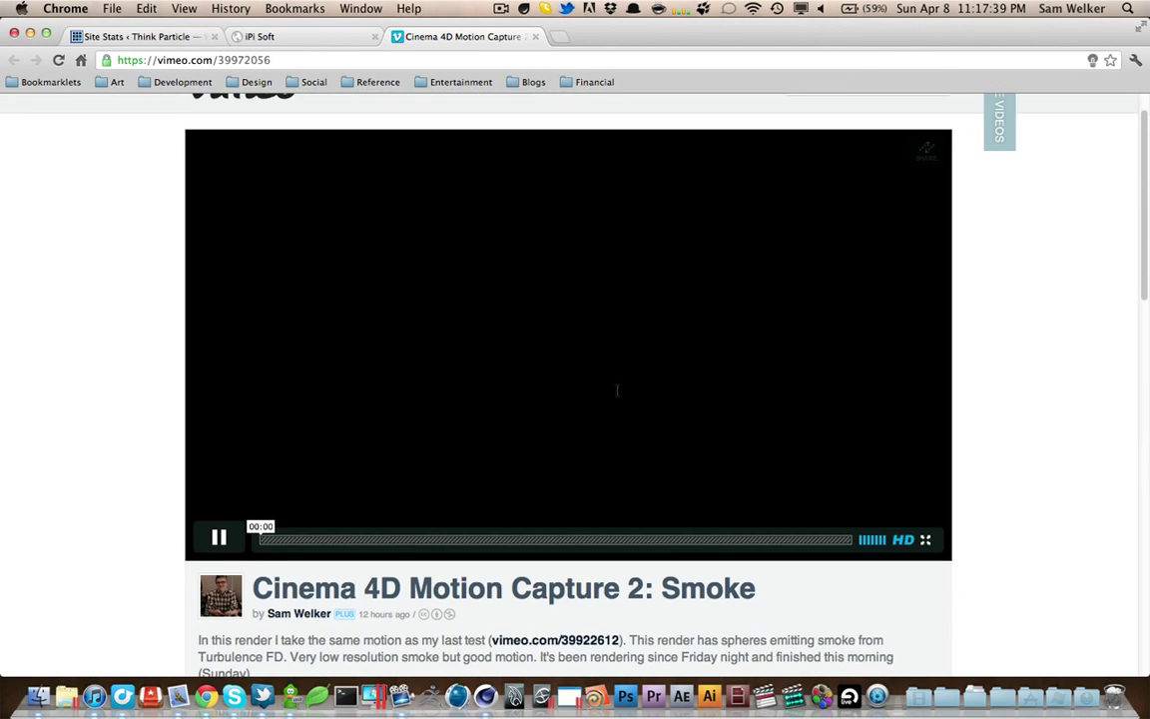
scroll(599, 399, "down", 13)
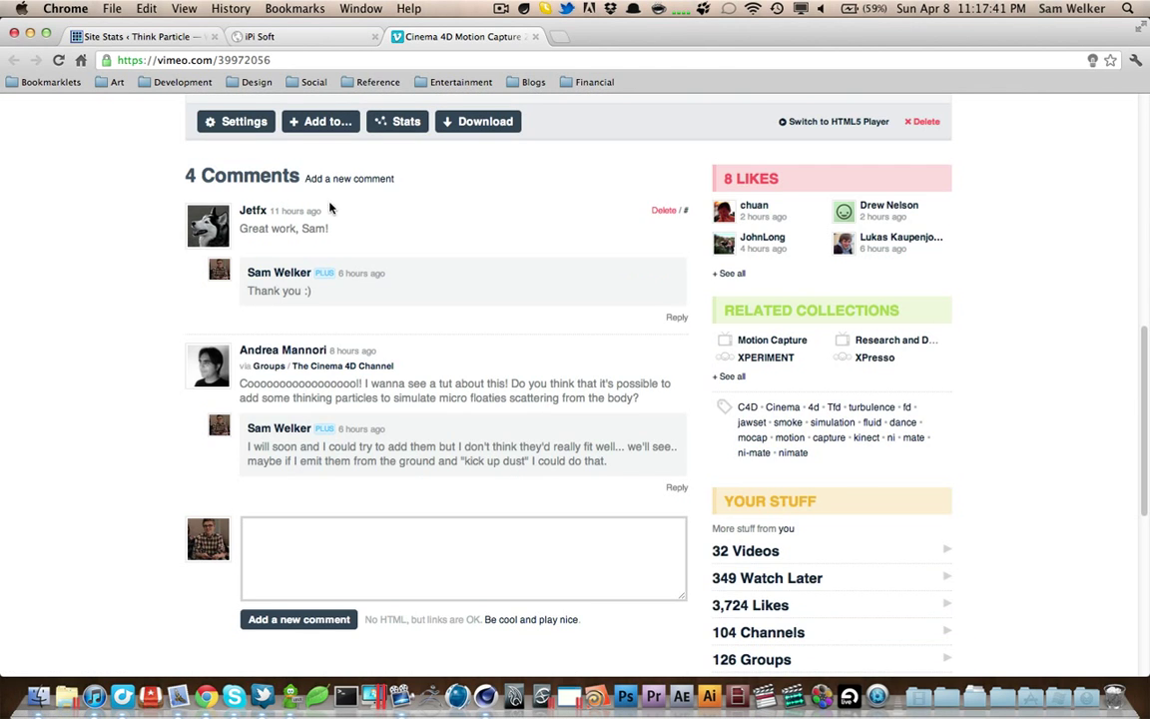
scroll(823, 500, "up", 15)
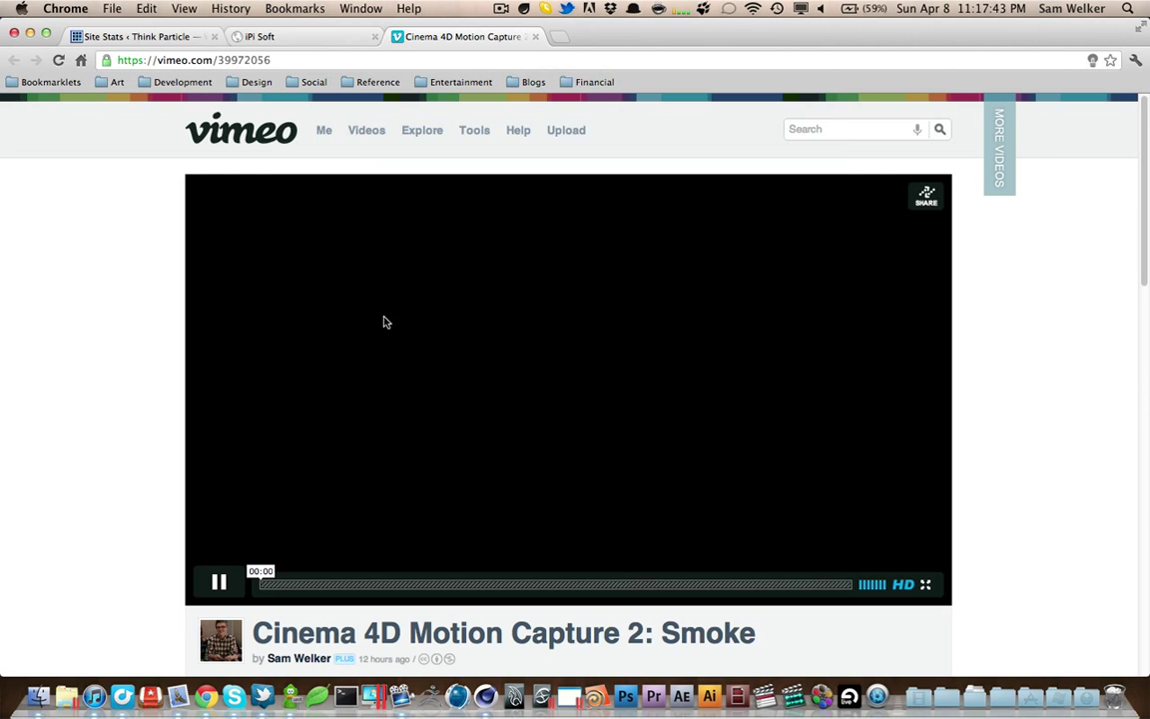
Reload the Smoke video page and switch to the open iPi Soft website
left_click(58, 60)
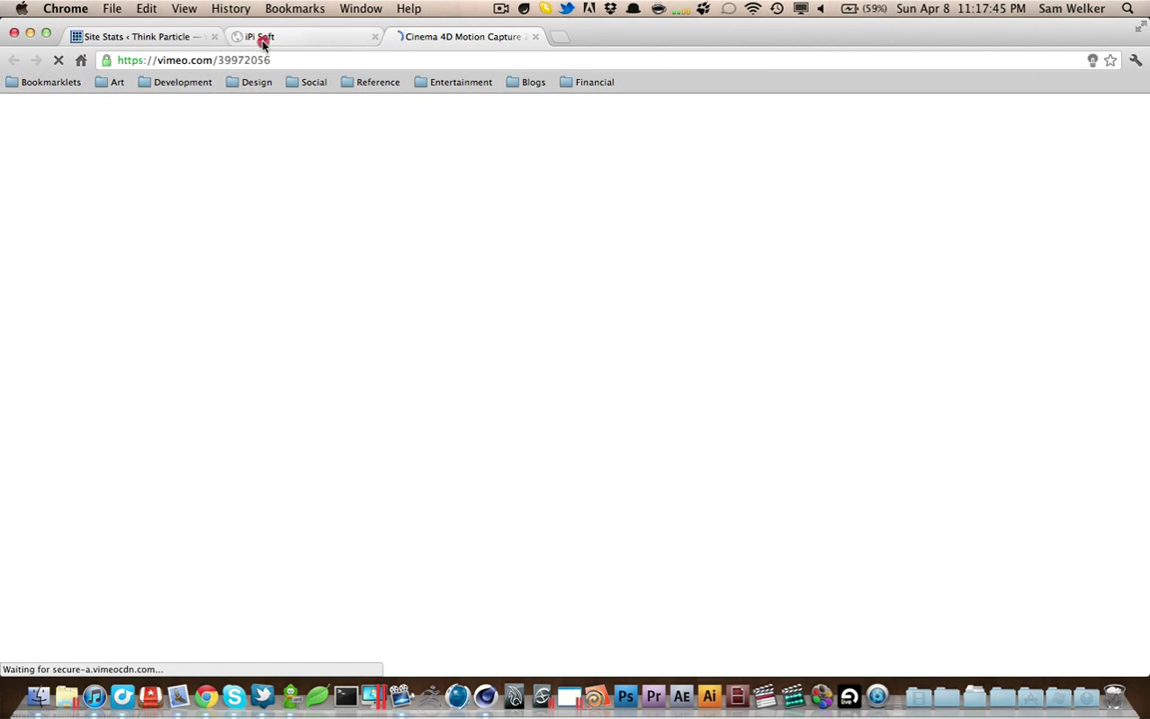
left_click(258, 38)
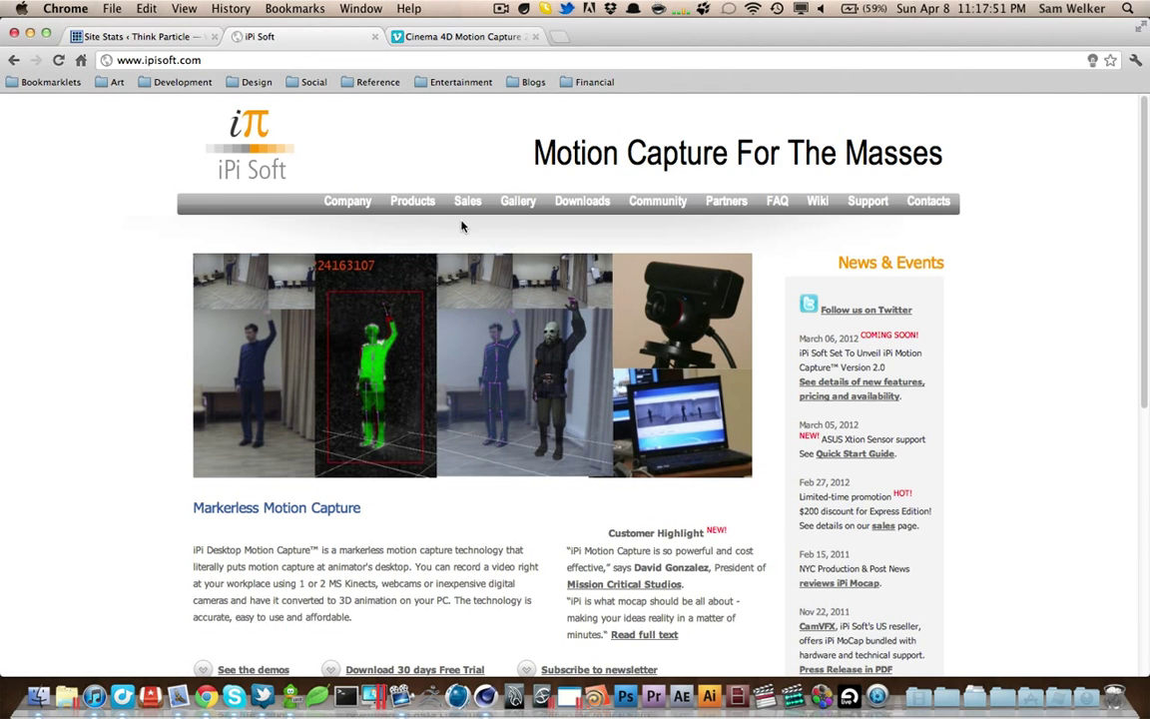
Open the iPi Soft demos gallery and look through its sample animations and demo videos
scroll(460, 225, "down", 4)
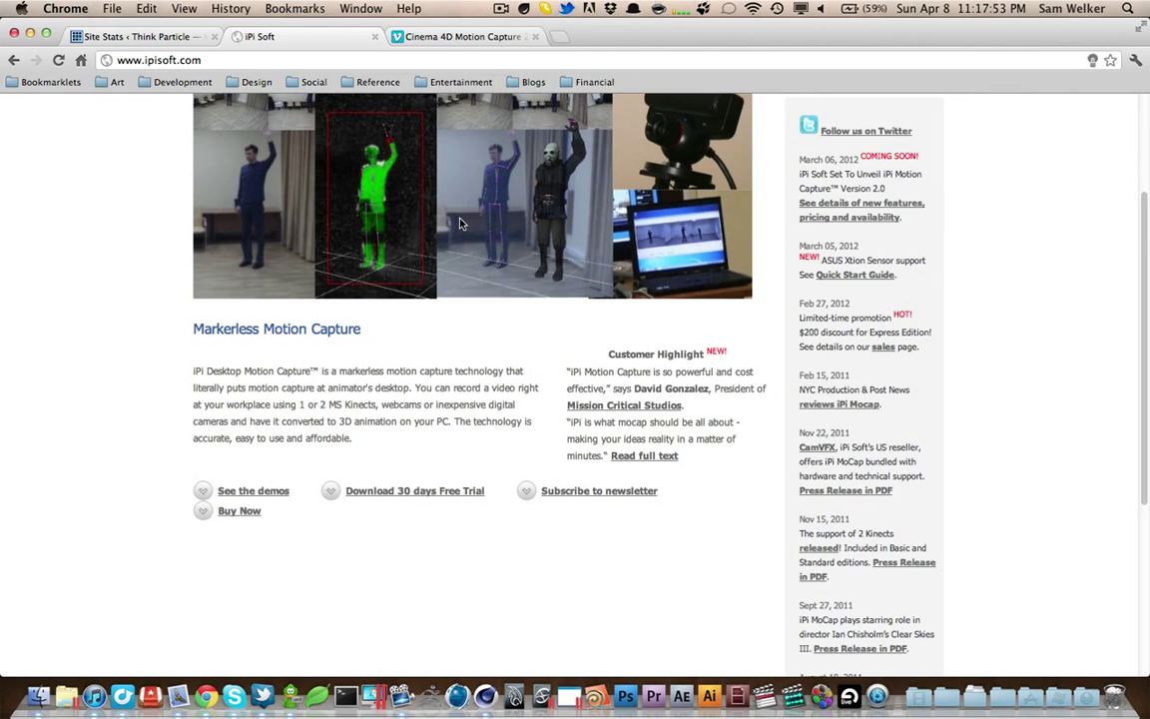
scroll(454, 222, "up", 2)
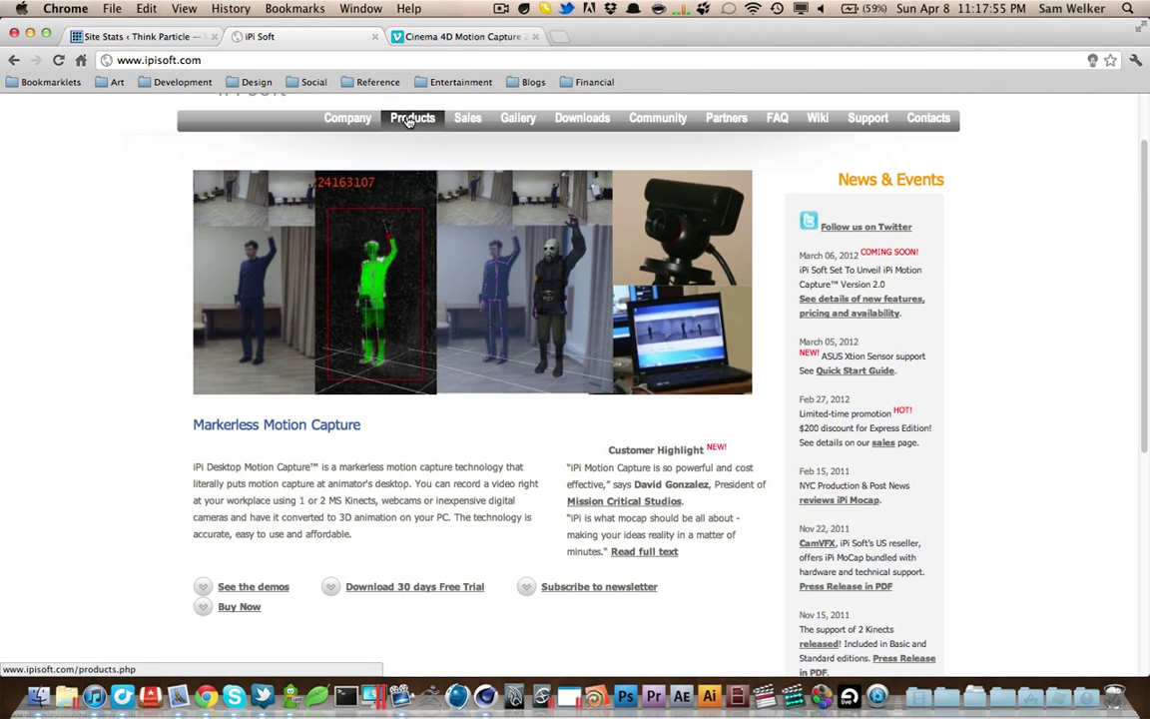
left_click(265, 587)
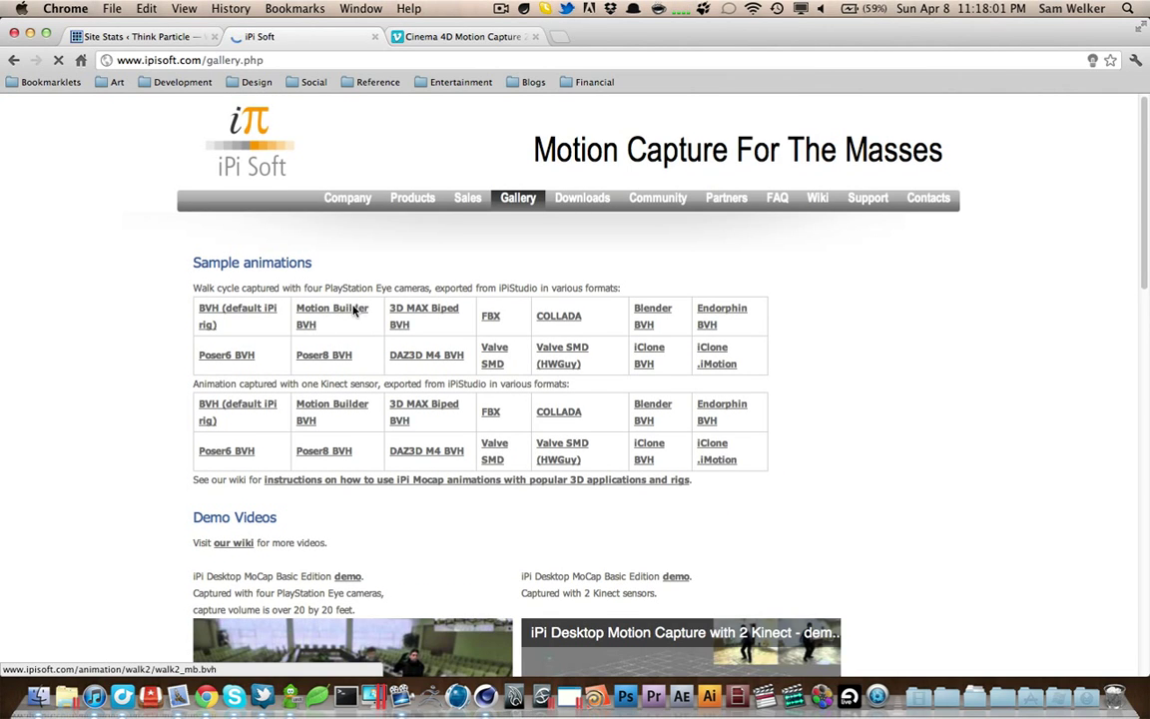
scroll(337, 296, "down", 2)
scroll(385, 292, "down", 5)
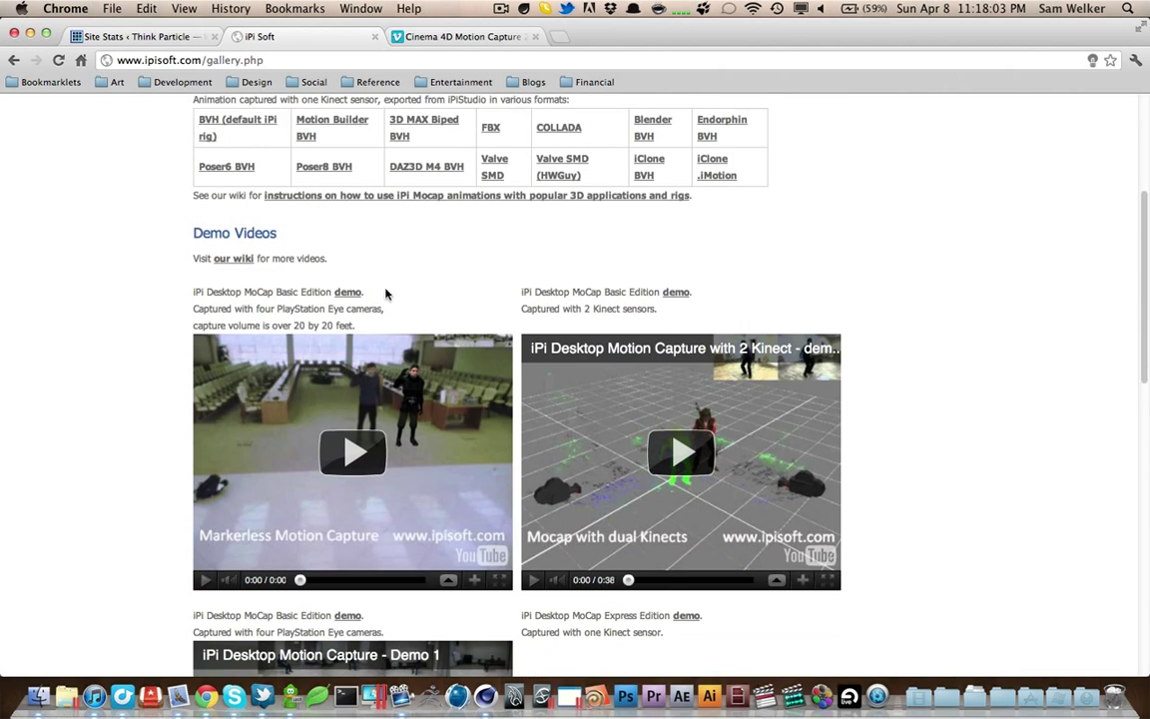
scroll(953, 429, "down", 4)
scroll(953, 429, "down", 4)
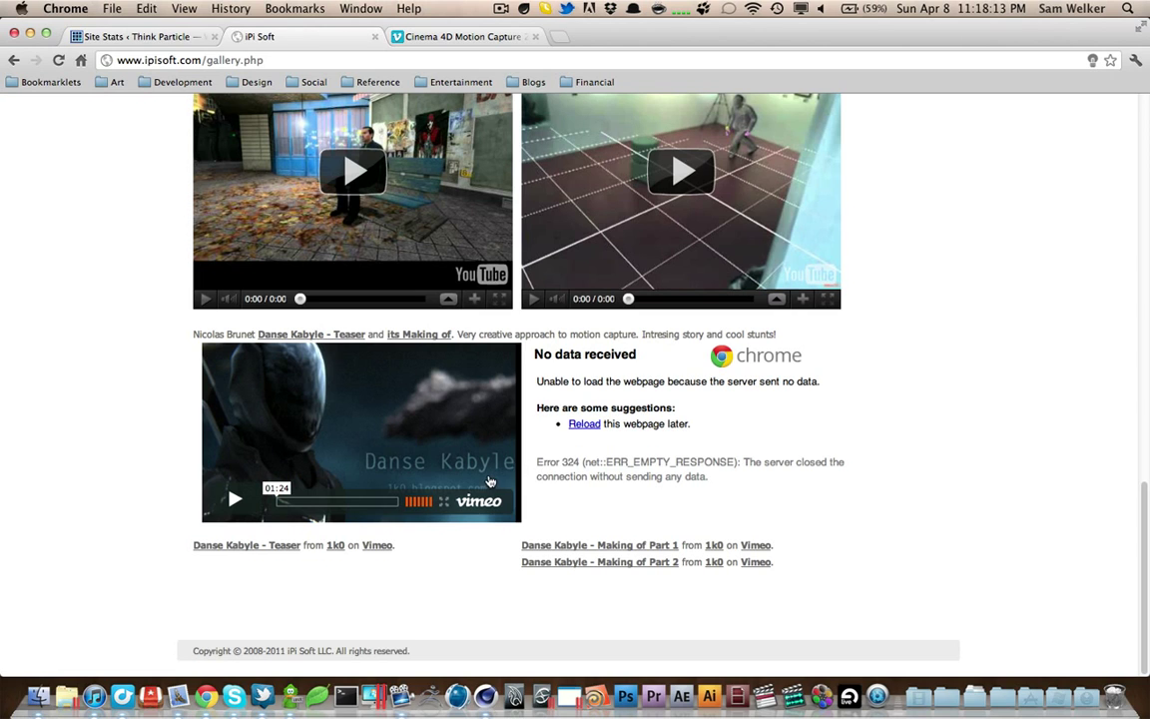
Reload the iPi Soft gallery page and return to the Danse Kabyle teaser and making-of videos
left_click(57, 60)
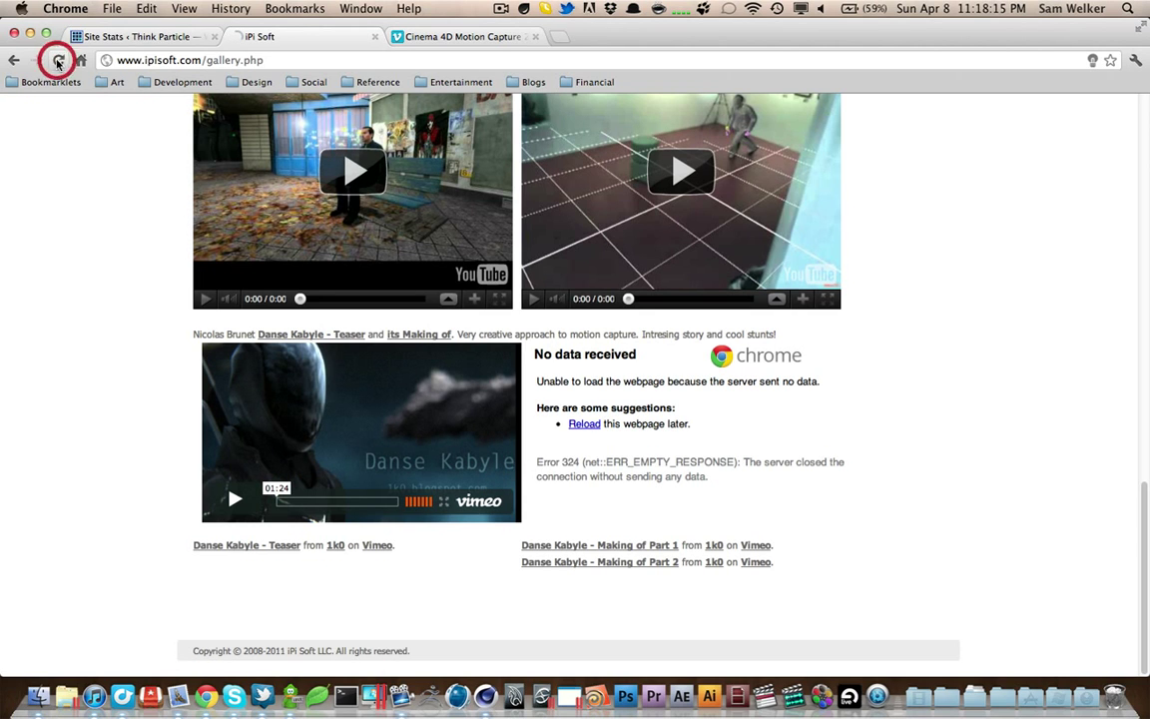
left_click(57, 61)
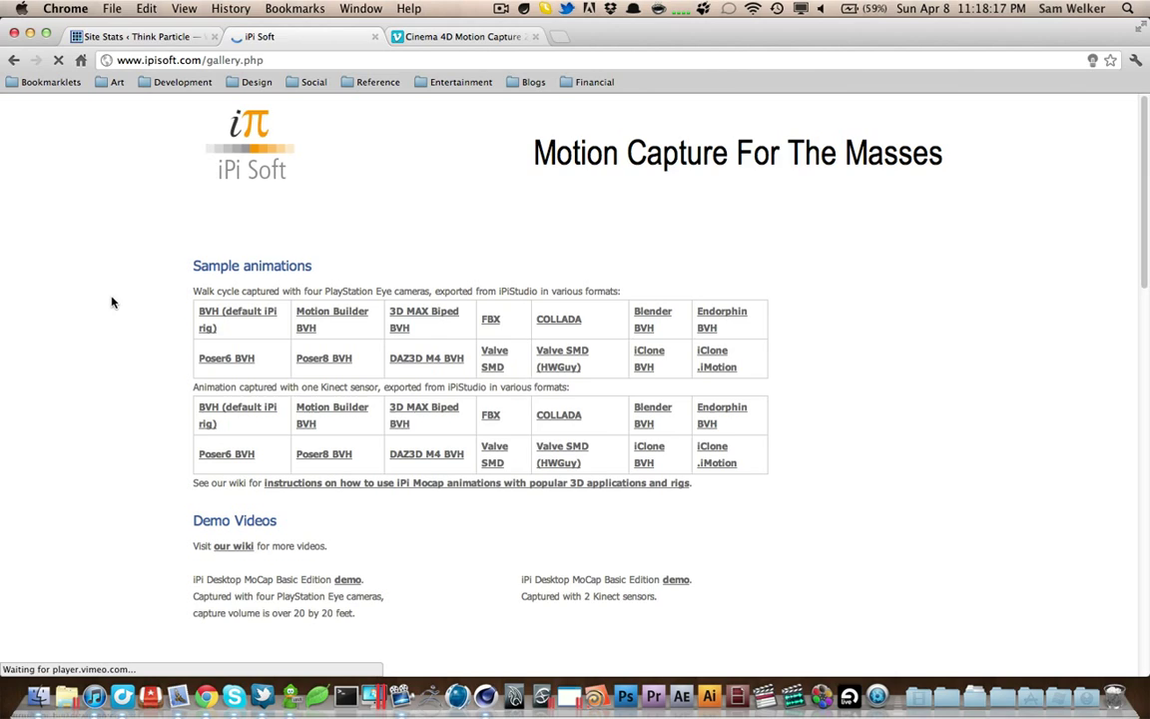
scroll(110, 289, "down", 3)
scroll(113, 302, "down", 10)
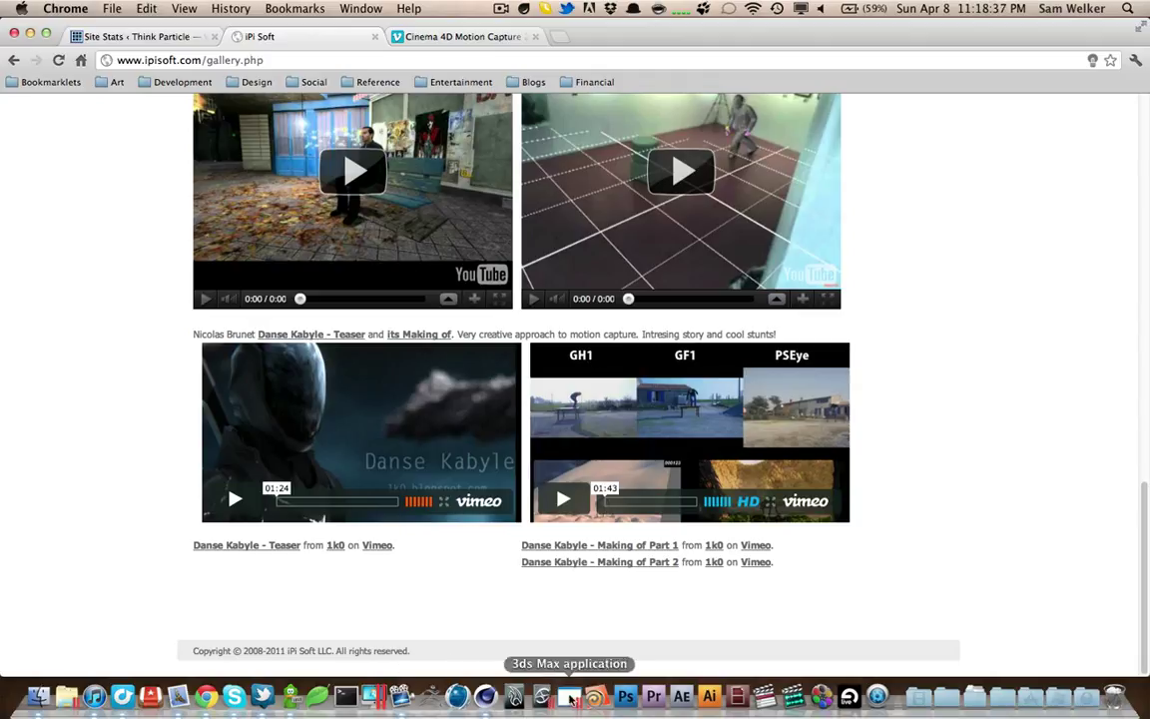
Look through the installed Autodesk application folders and close the list
left_click(1002, 696)
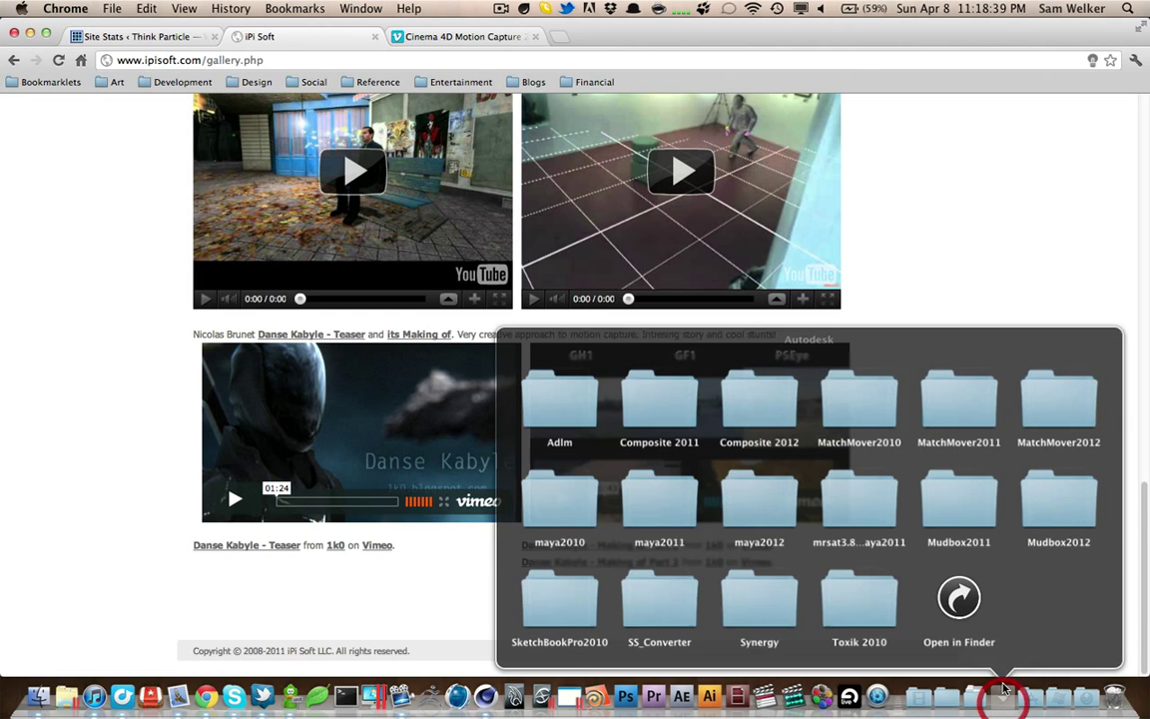
left_click(933, 236)
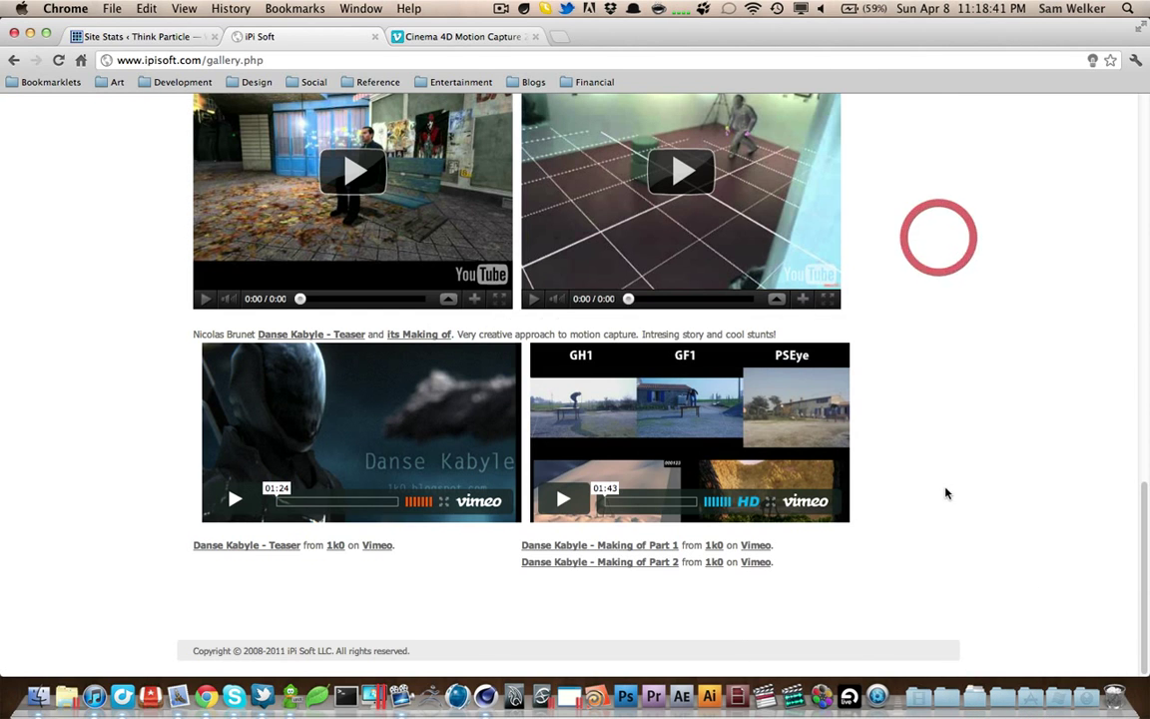
left_click(1003, 699)
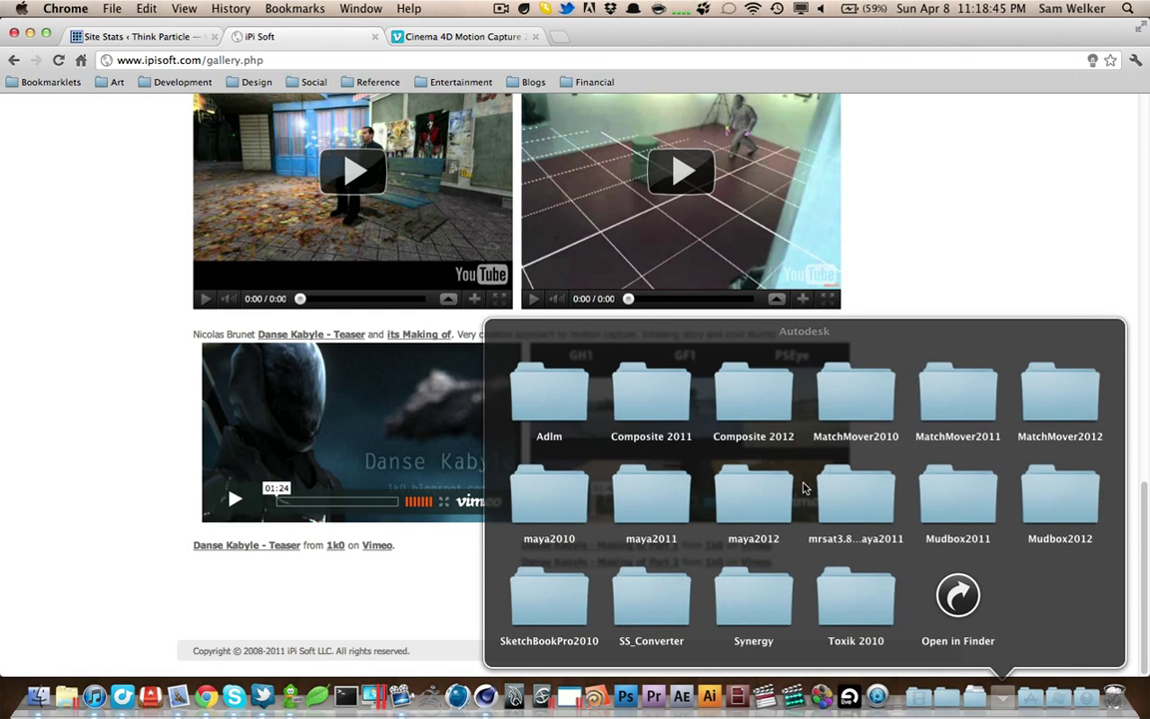
left_click(1075, 284)
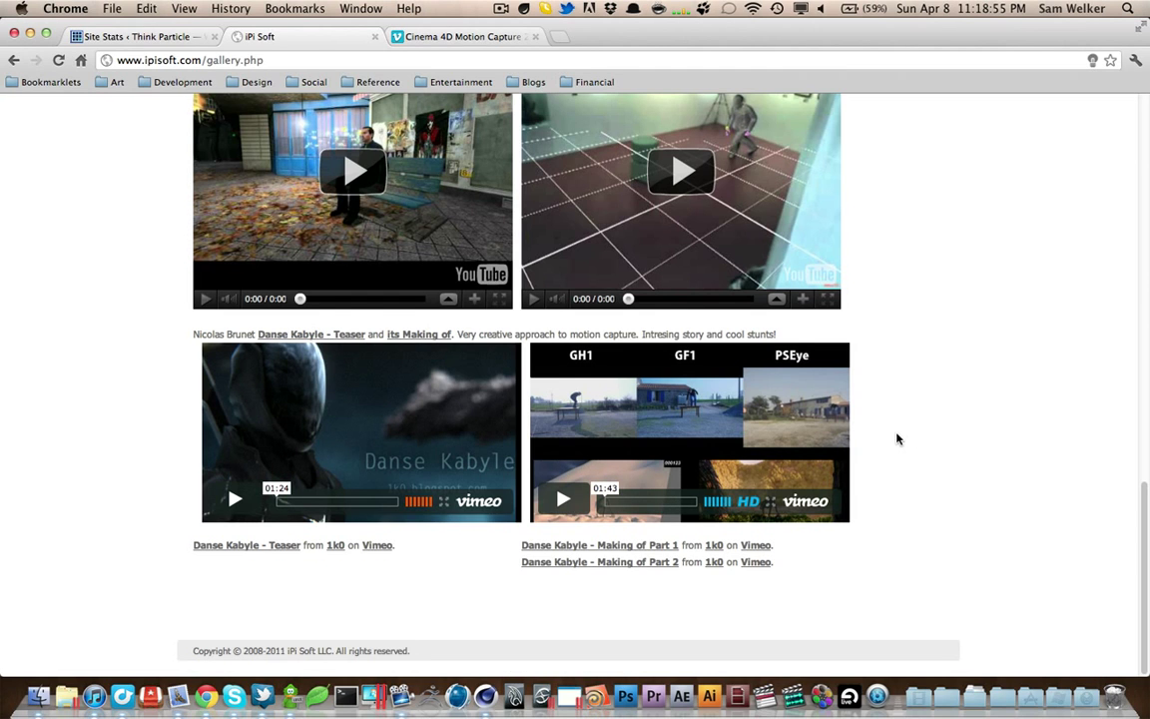
Look over the gallery's demo videos once more and return to the sample animations tables
scroll(894, 443, "up", 5)
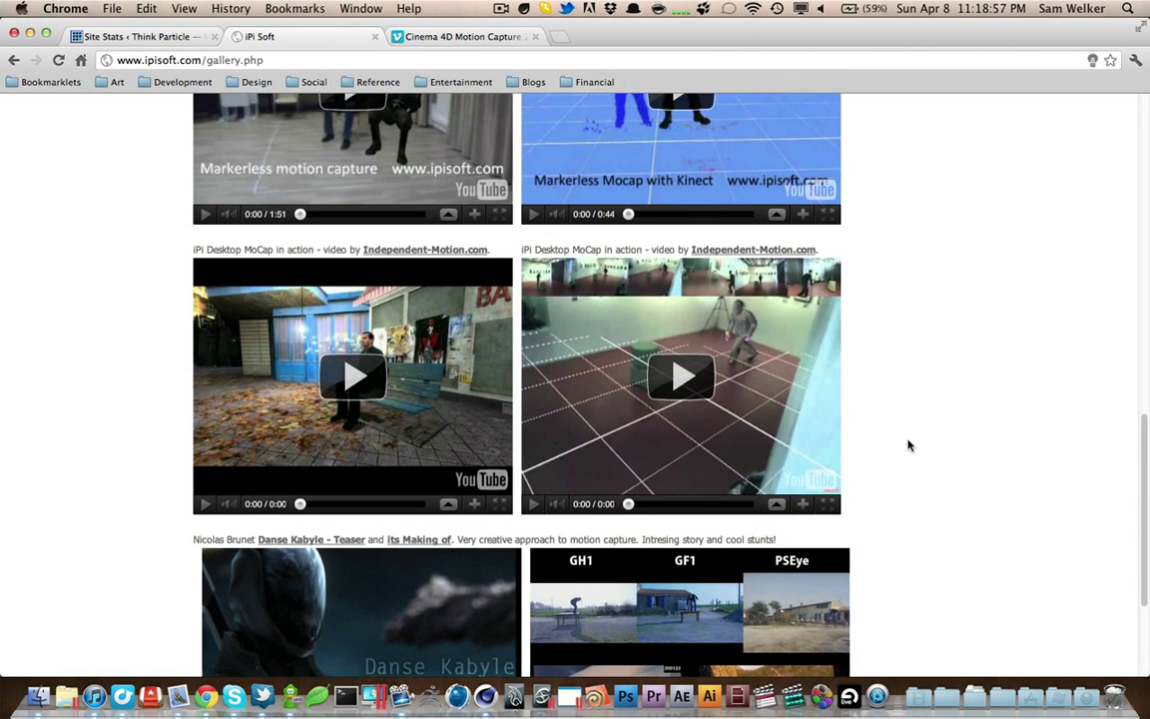
scroll(905, 477, "down", 5)
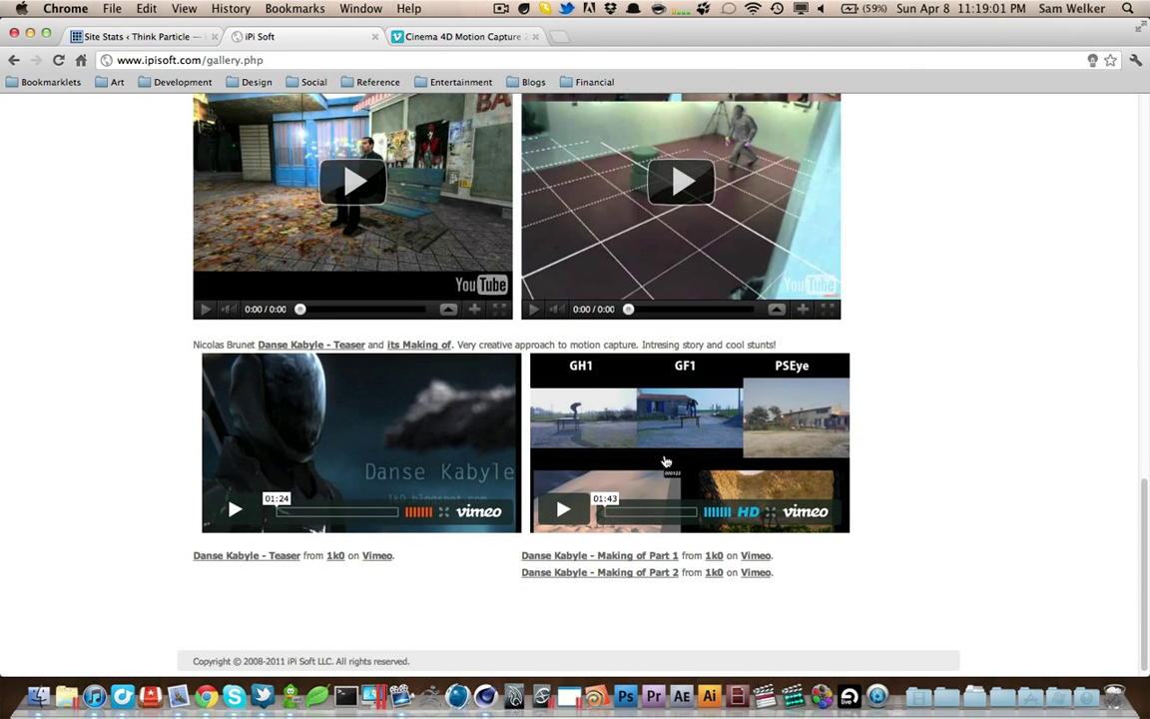
scroll(906, 488, "up", 6)
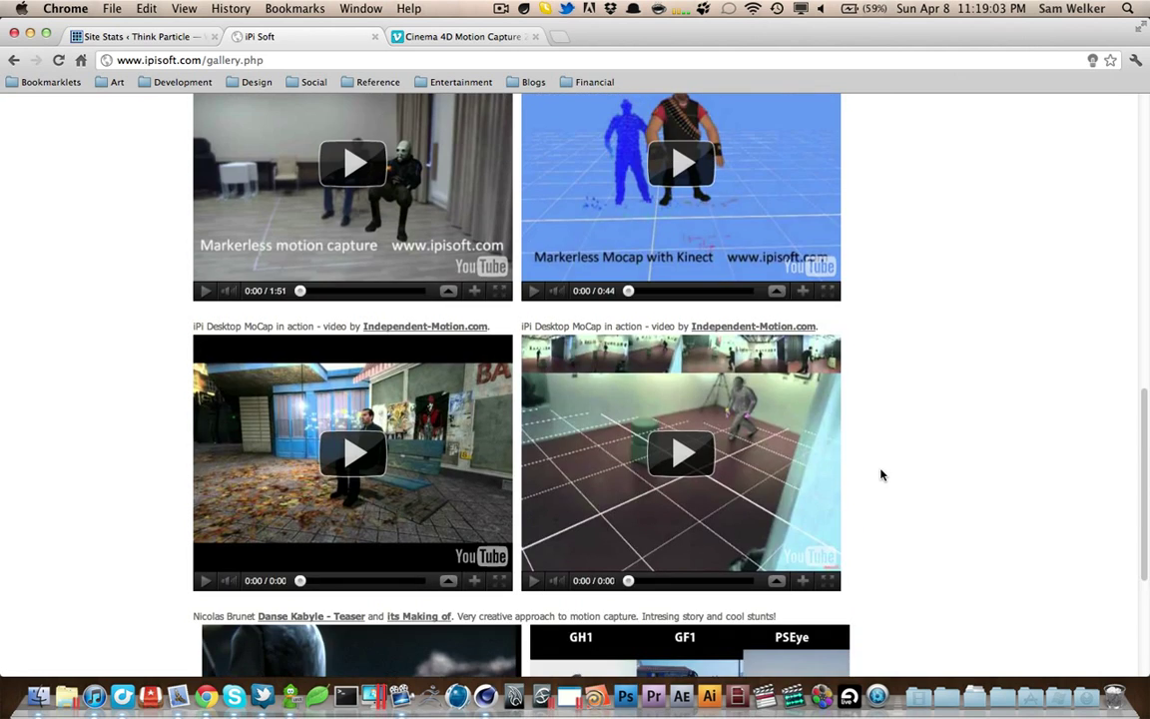
scroll(879, 473, "up", 4)
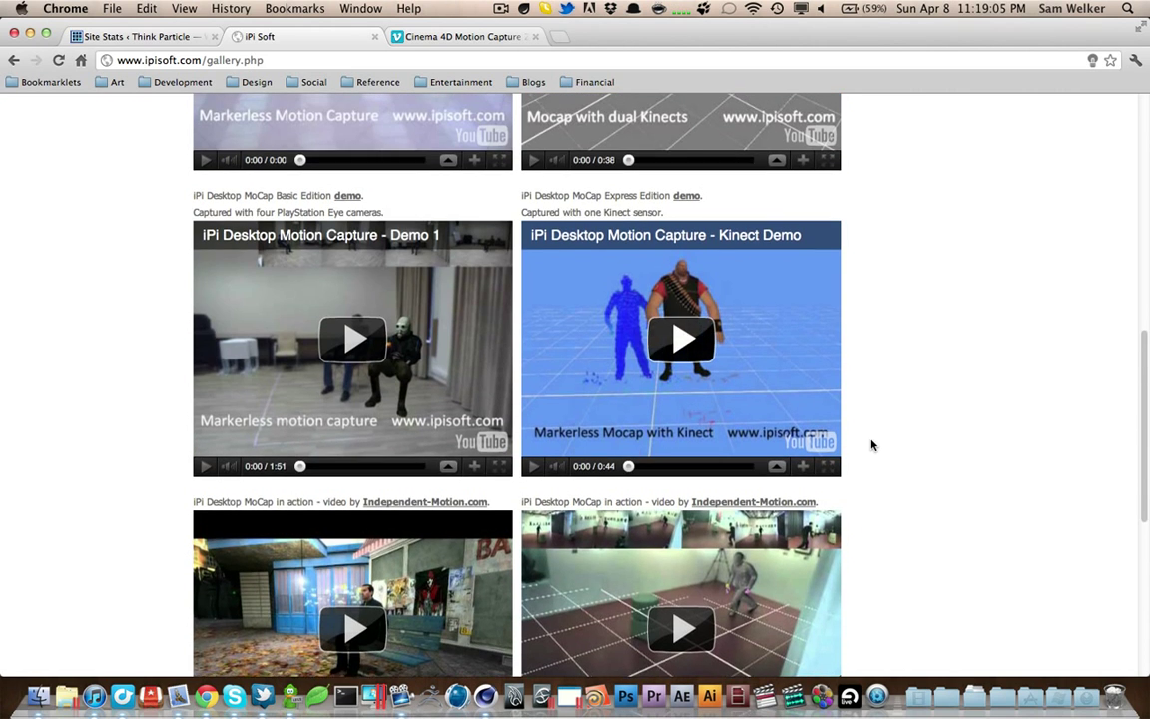
scroll(870, 445, "up", 6)
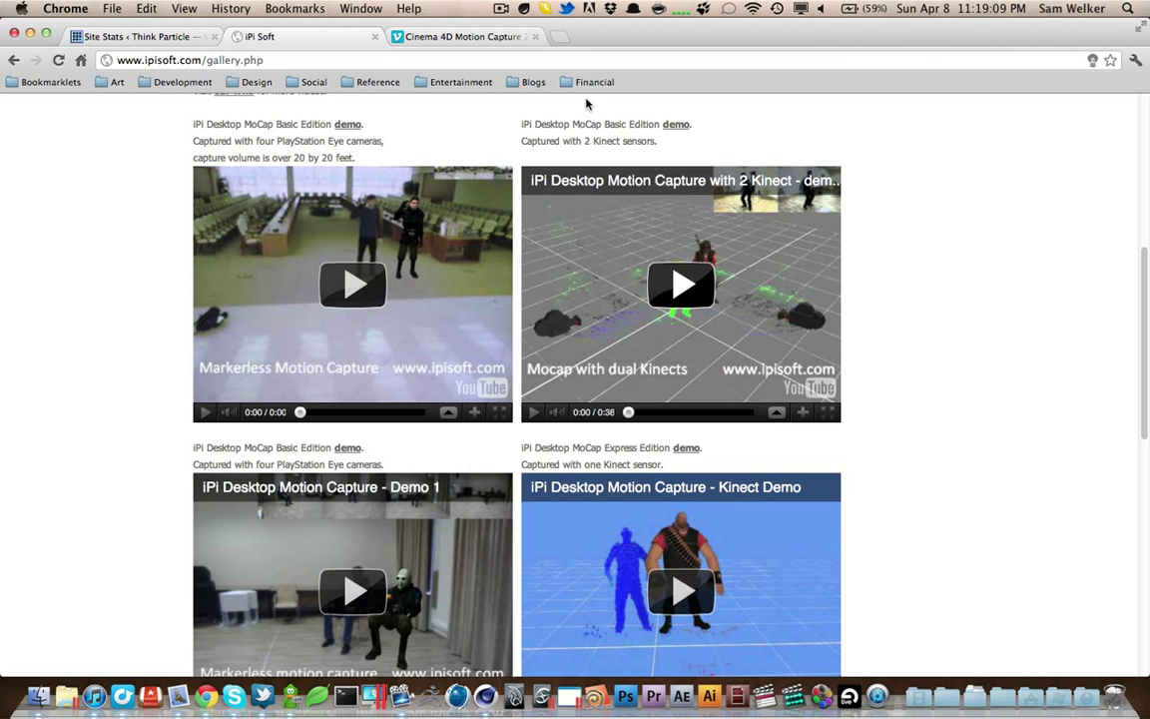
scroll(373, 249, "up", 10)
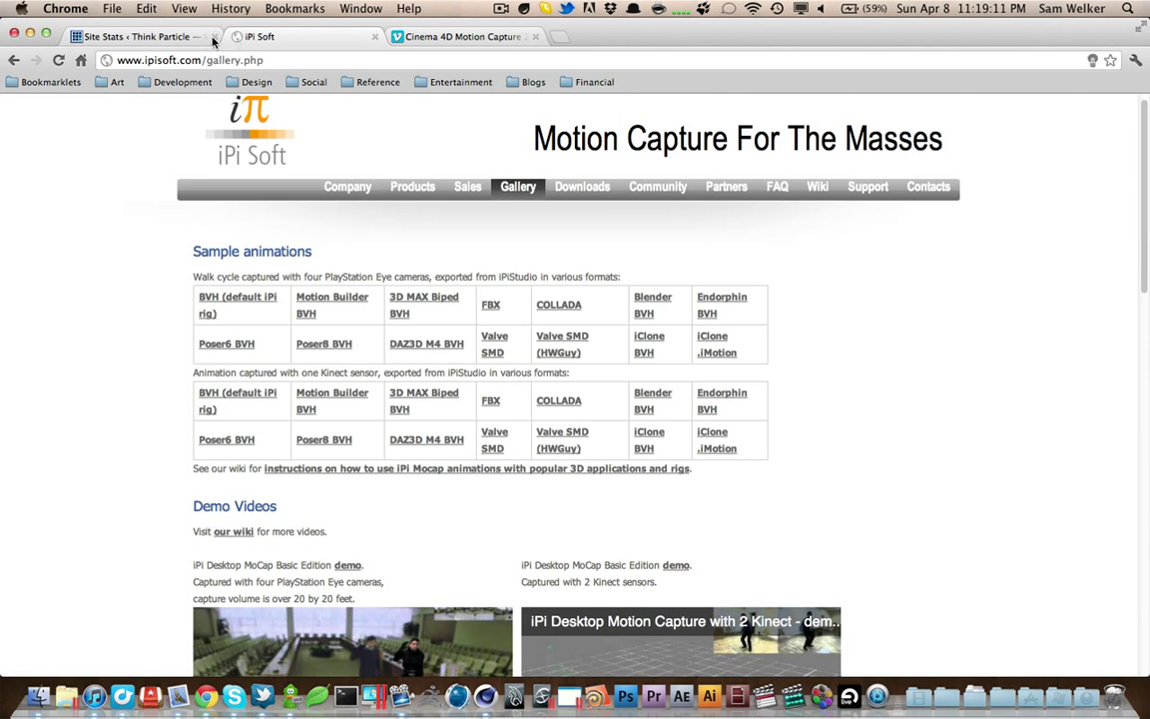
Close the iPi Soft website and play the "Cinema 4D Motion Capture 2: Smoke" video
left_click(394, 38)
left_click(374, 36)
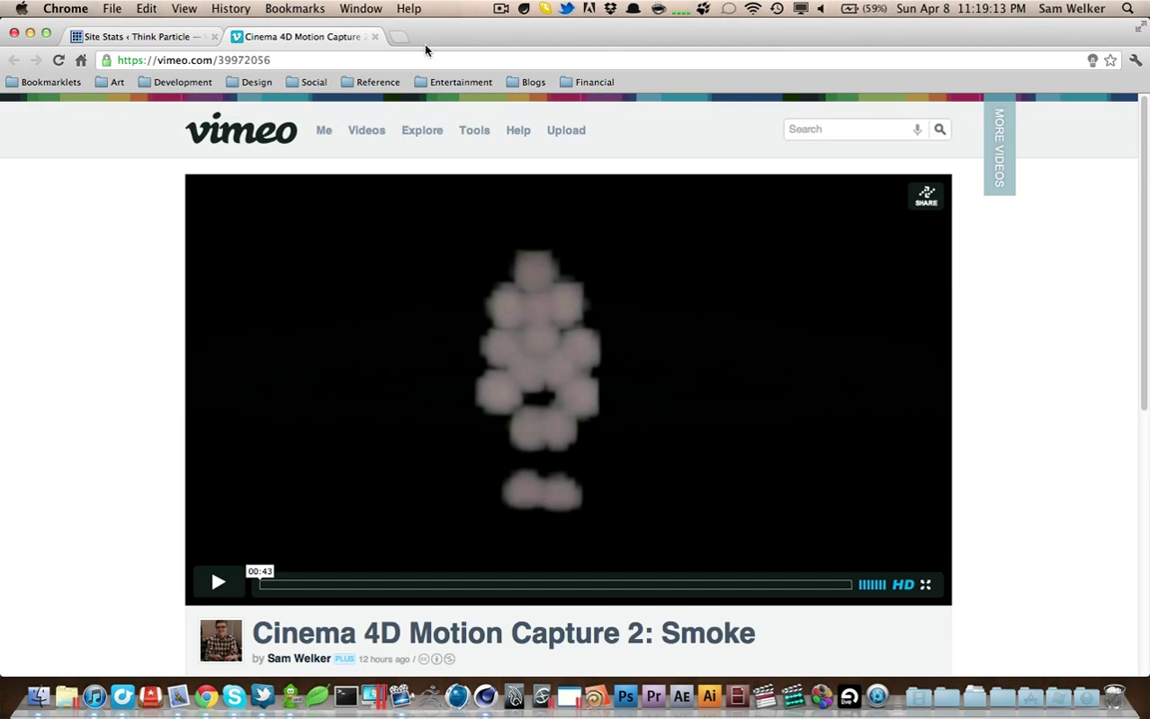
left_click(218, 581)
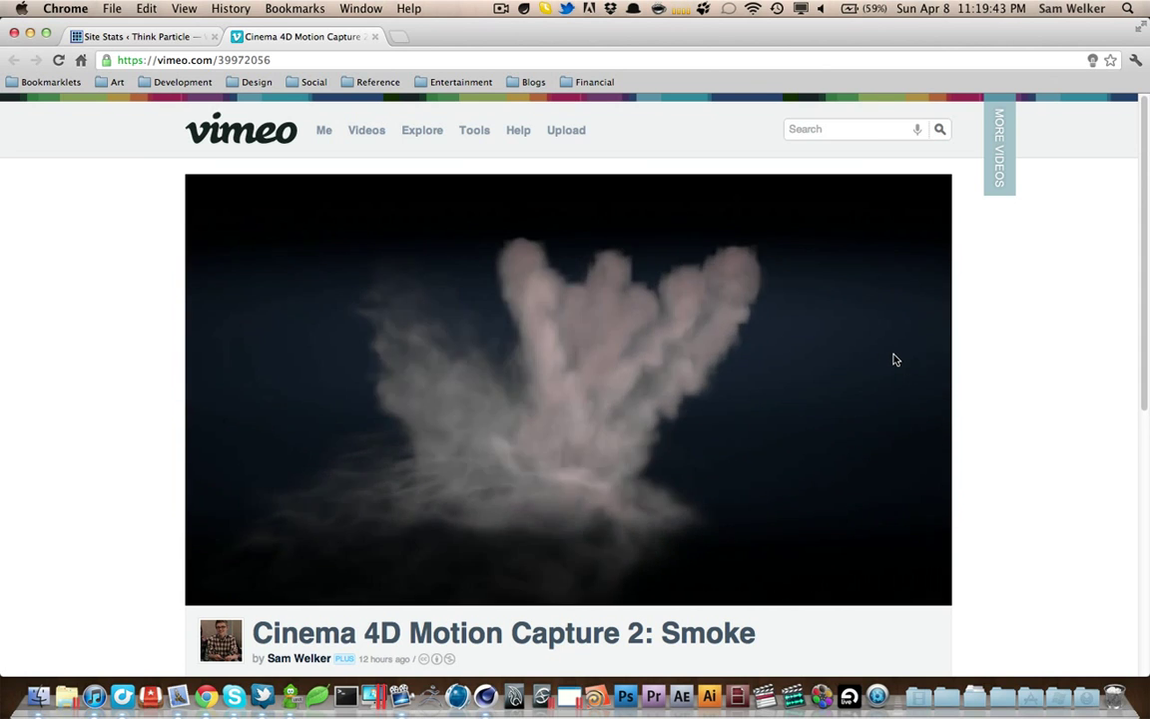
Search for the VFX artist's Vimeo address in a new tab and open the artist's profile page
left_click(1010, 347)
key("super+t")
type("josh")
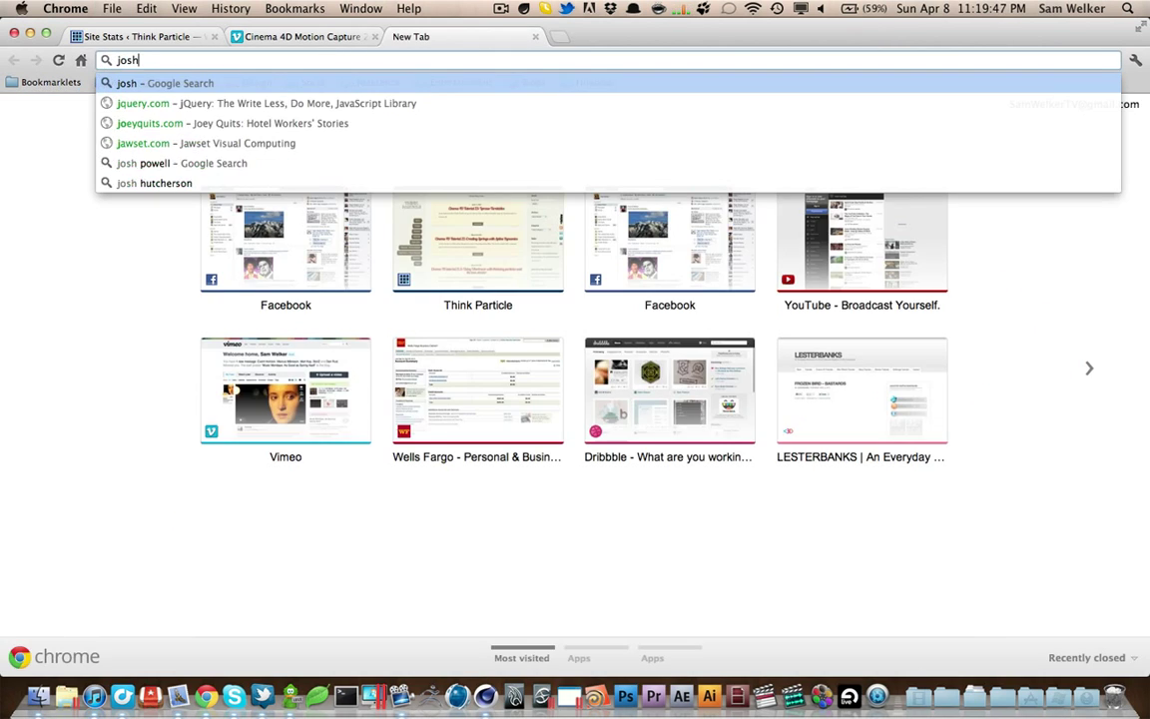
type("vfx")
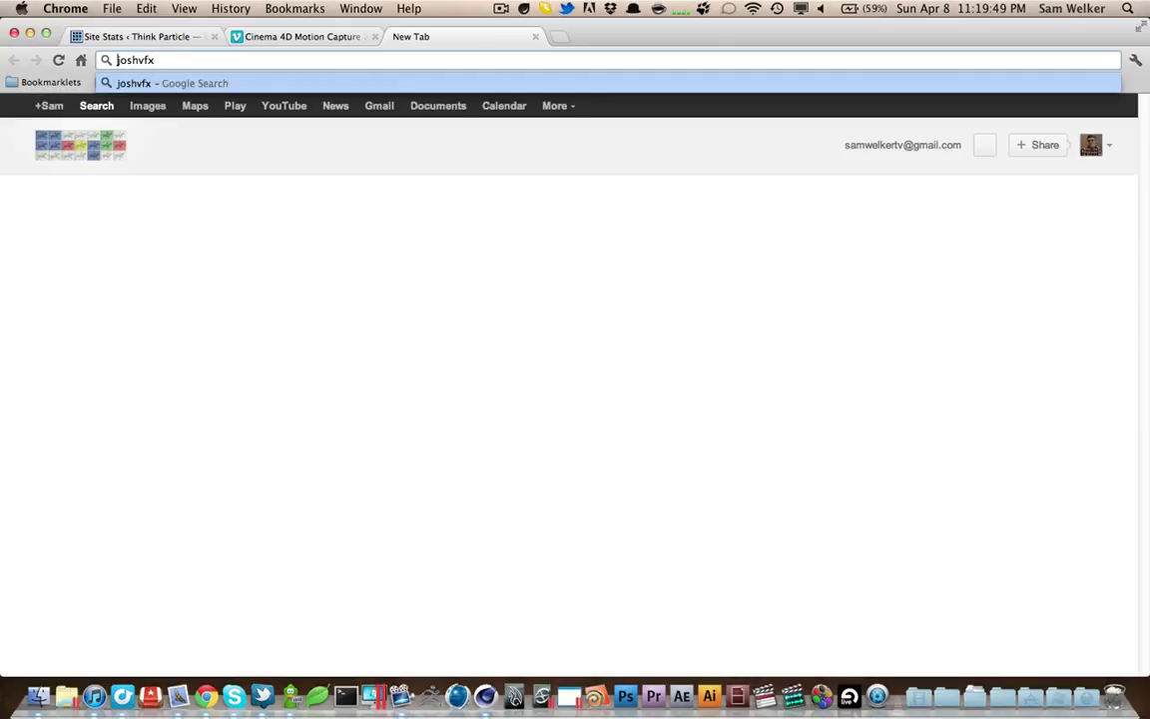
type("vimeo.com")
key("Return")
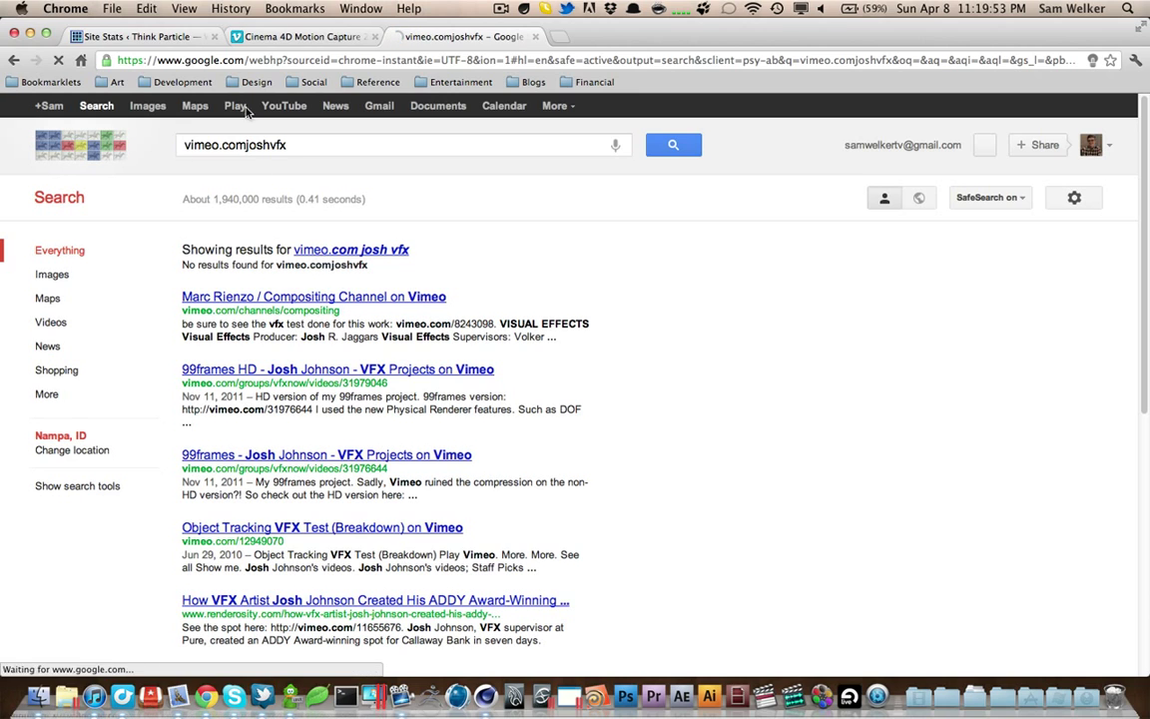
left_click(244, 142)
type("/")
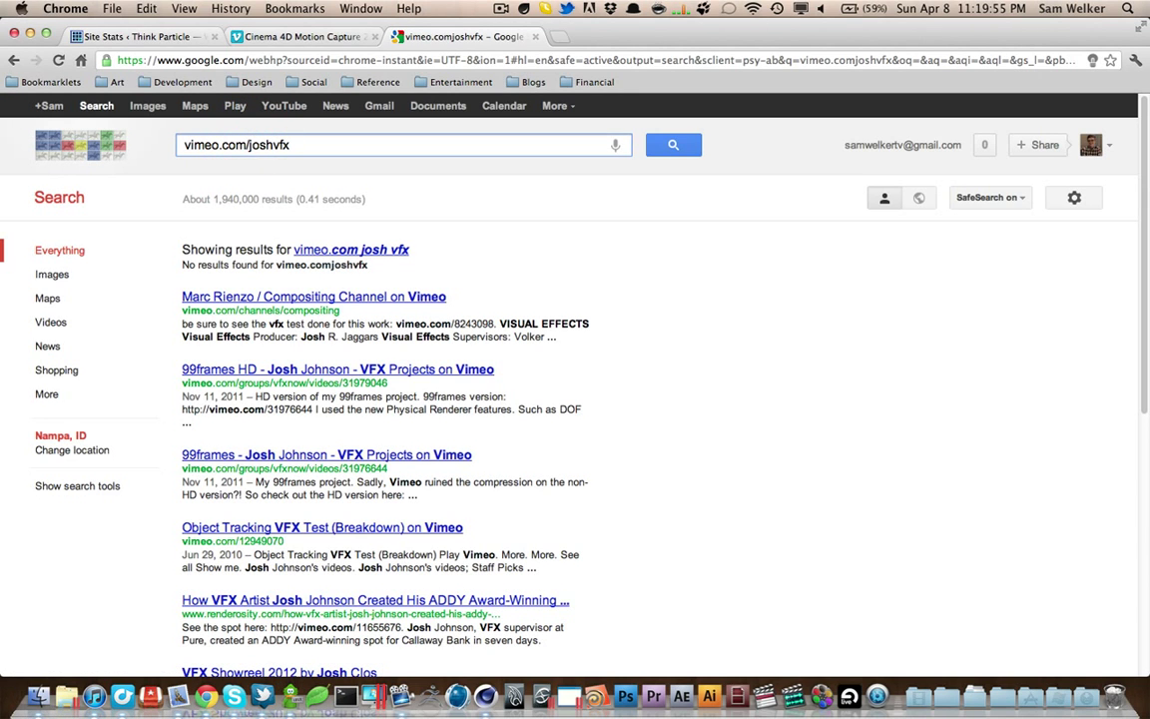
key("Return")
left_click(265, 247)
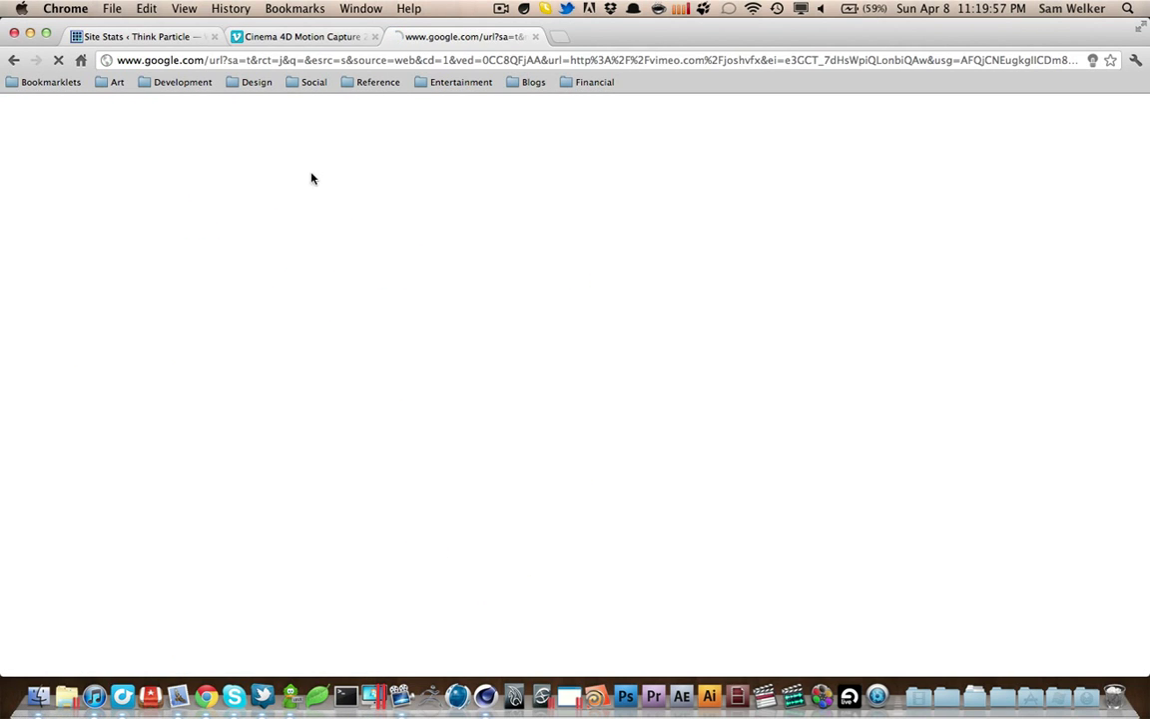
Close the Smoke video page and open the "Kinect + Cinema 4D." video from the artist's recent uploads
left_click(320, 37)
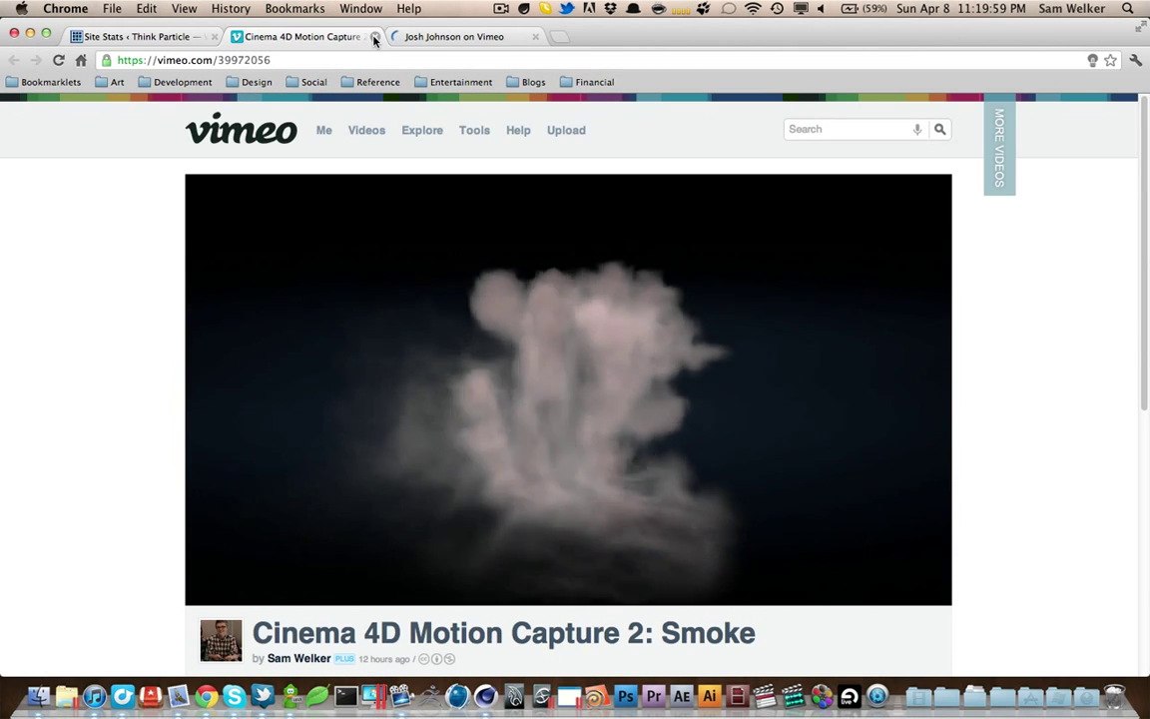
left_click(374, 37)
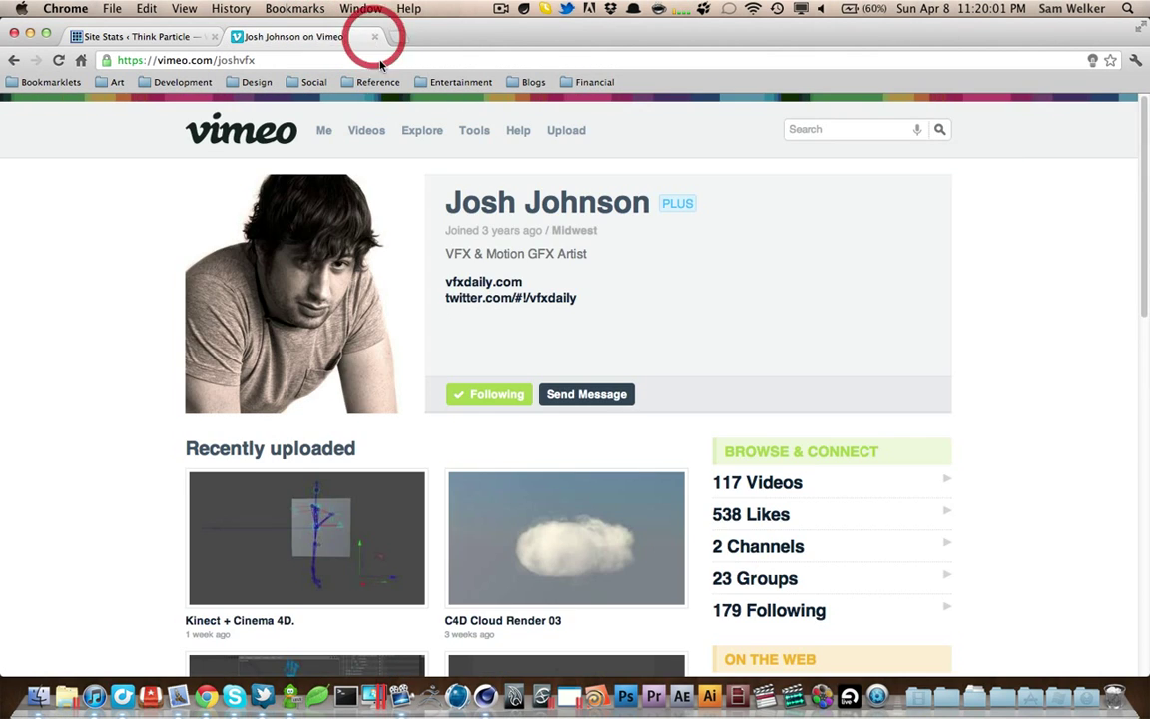
scroll(418, 299, "down", 5)
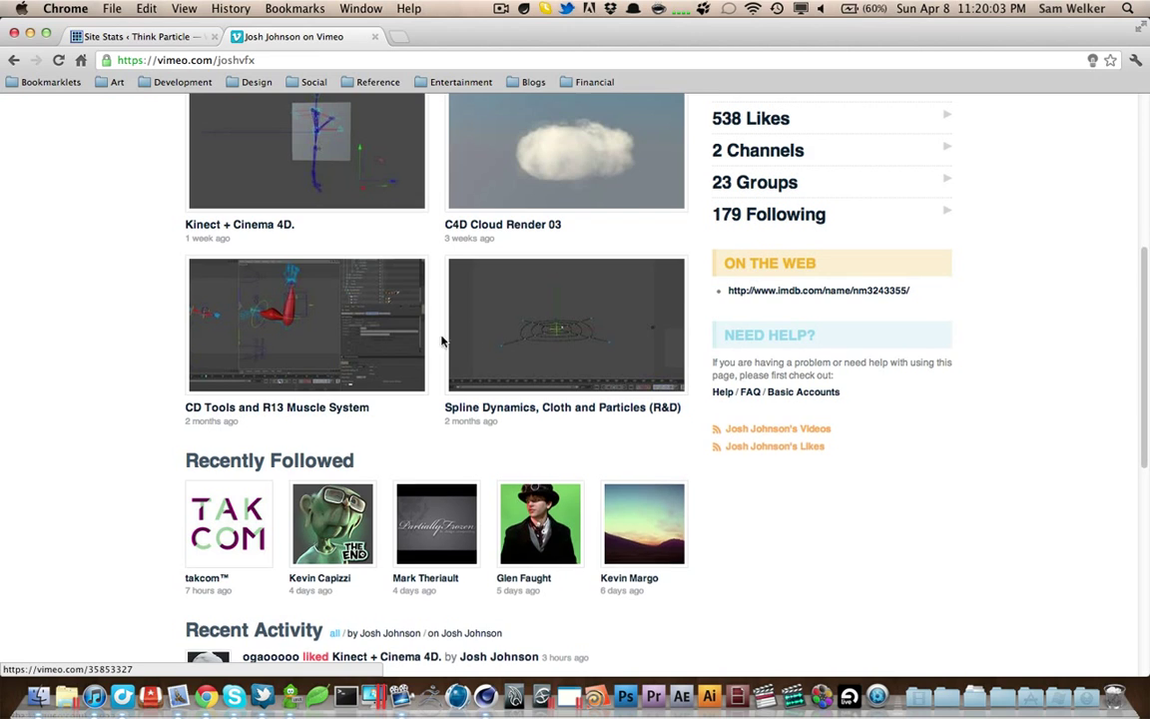
scroll(442, 341, "up", 2)
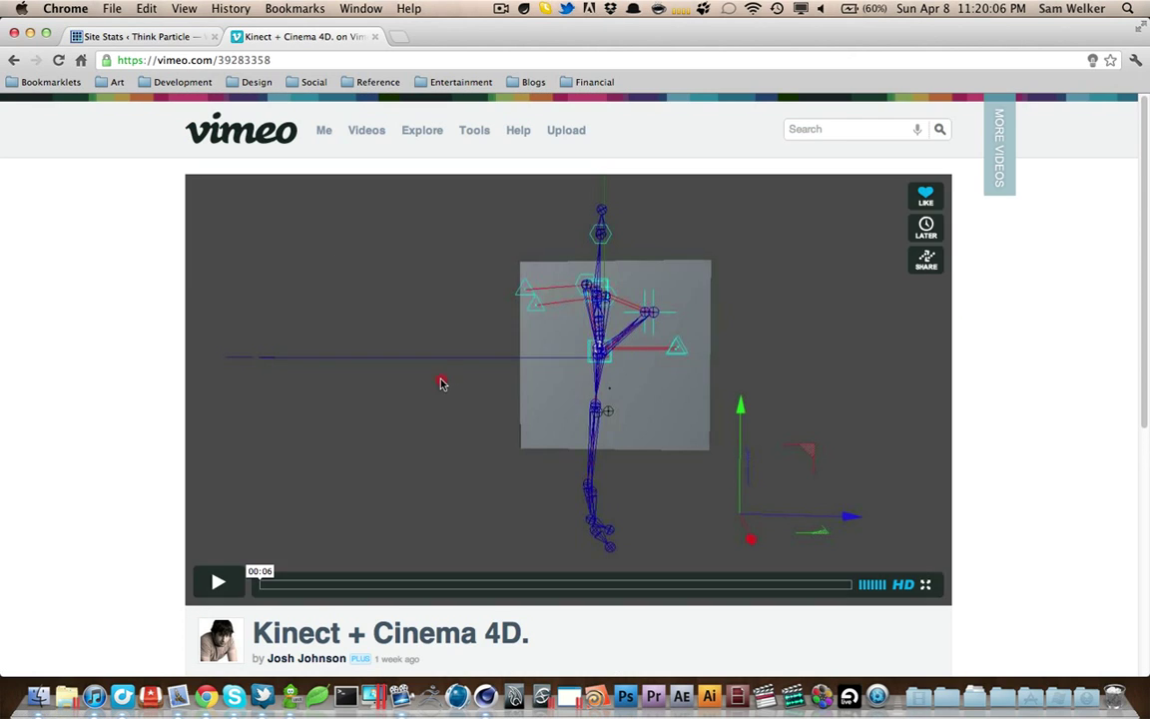
Play the "Kinect + Cinema 4D." video, check its description and comments, and resume playback
left_click(442, 386)
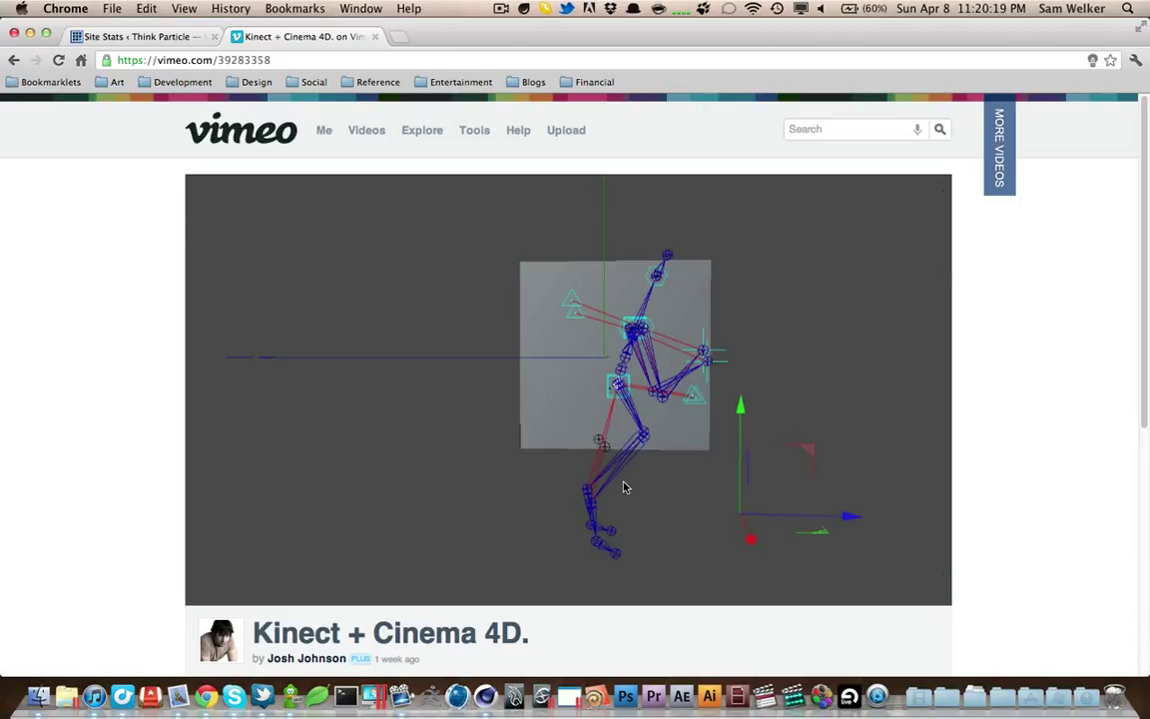
left_click_drag(302, 586, 648, 585)
scroll(527, 651, "down", 3)
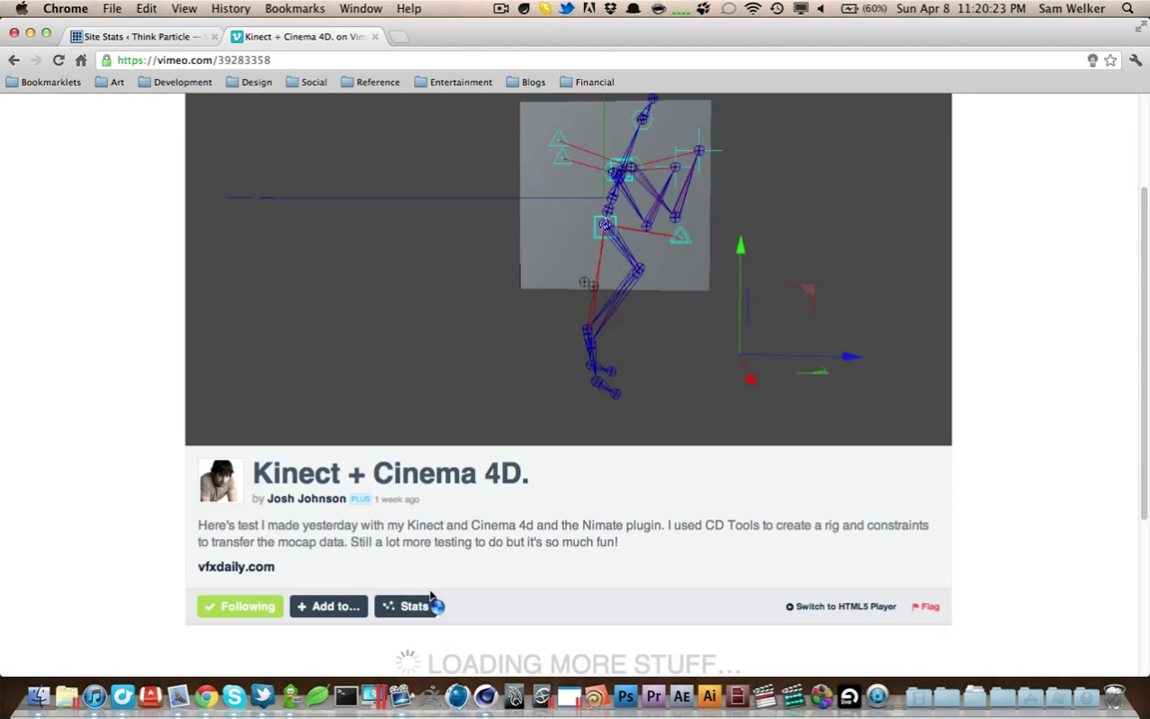
scroll(362, 469, "down", 5)
scroll(240, 419, "up", 4)
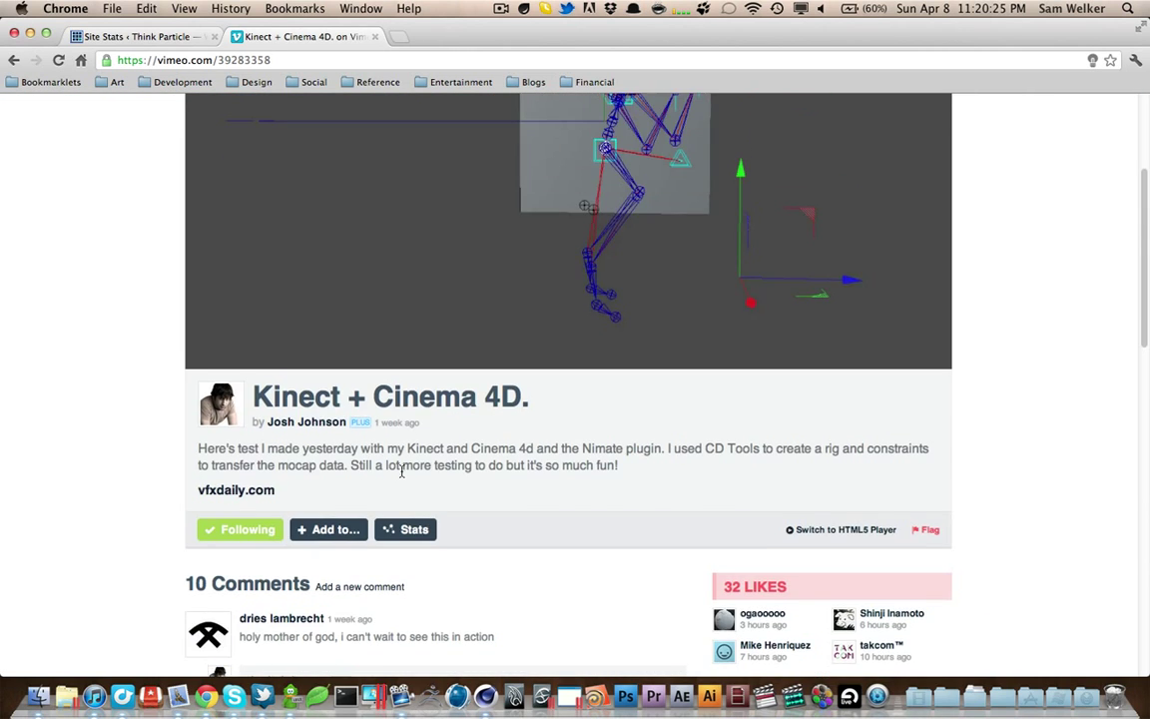
scroll(242, 414, "up", 3)
left_click(219, 521)
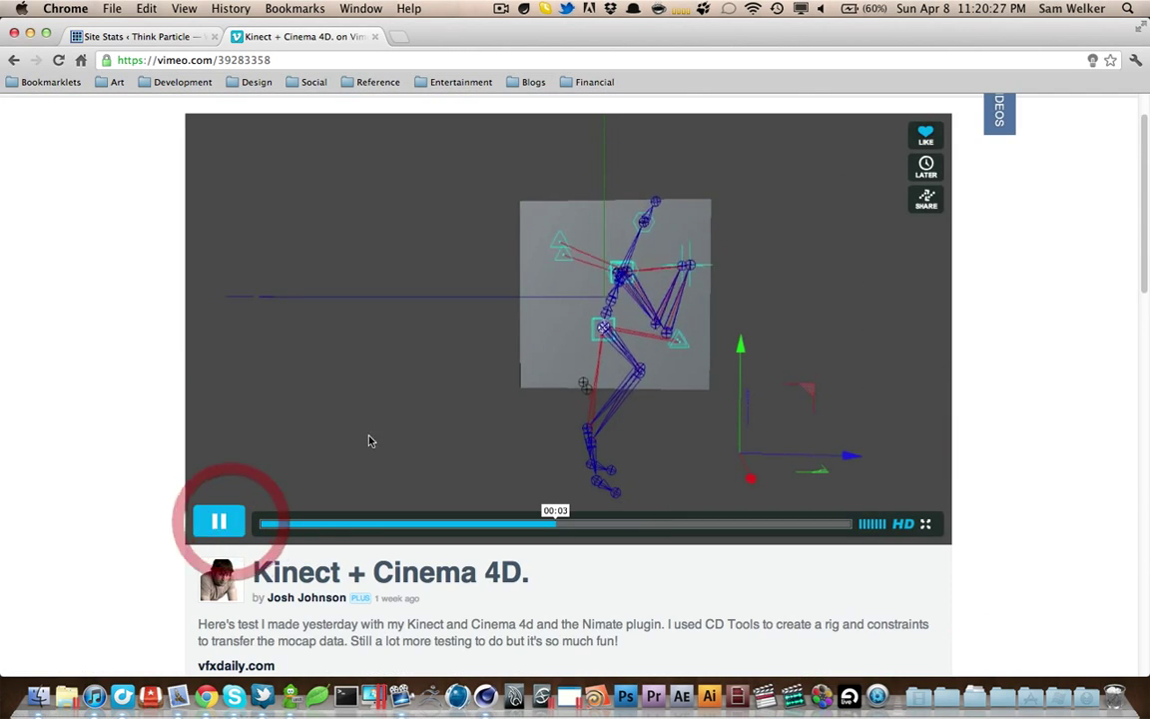
Close the Kinect video page, minimize Chrome, and return to the Sam02 scene in Cinema 4D with the Floor selected
left_click(374, 36)
left_click(40, 33)
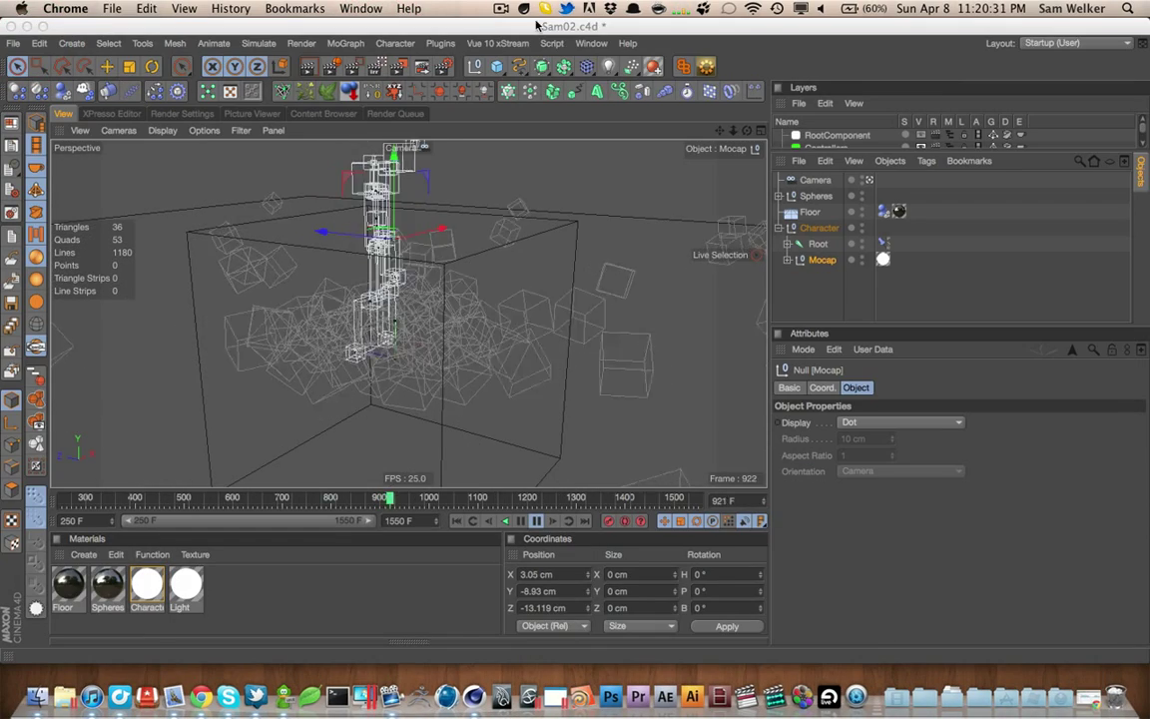
left_click(409, 415)
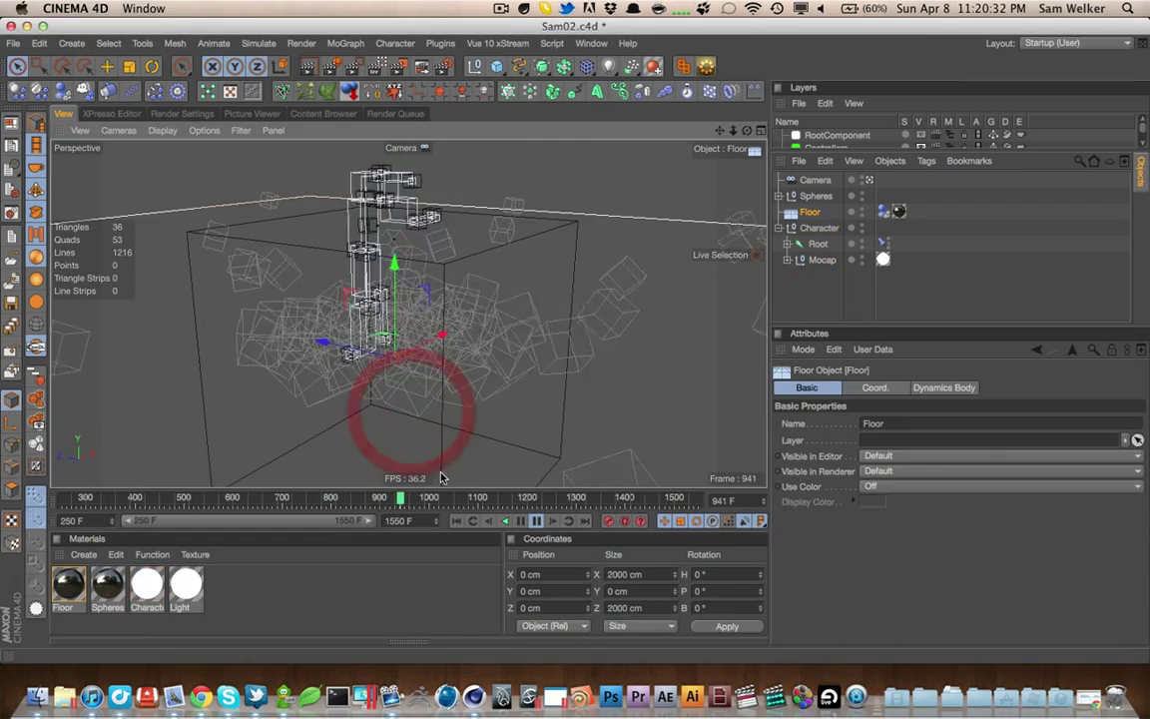
Switch the viewport to Gouraud Shading and stop the motion capture animation's playback
key("n")
key("a")
left_click(536, 522)
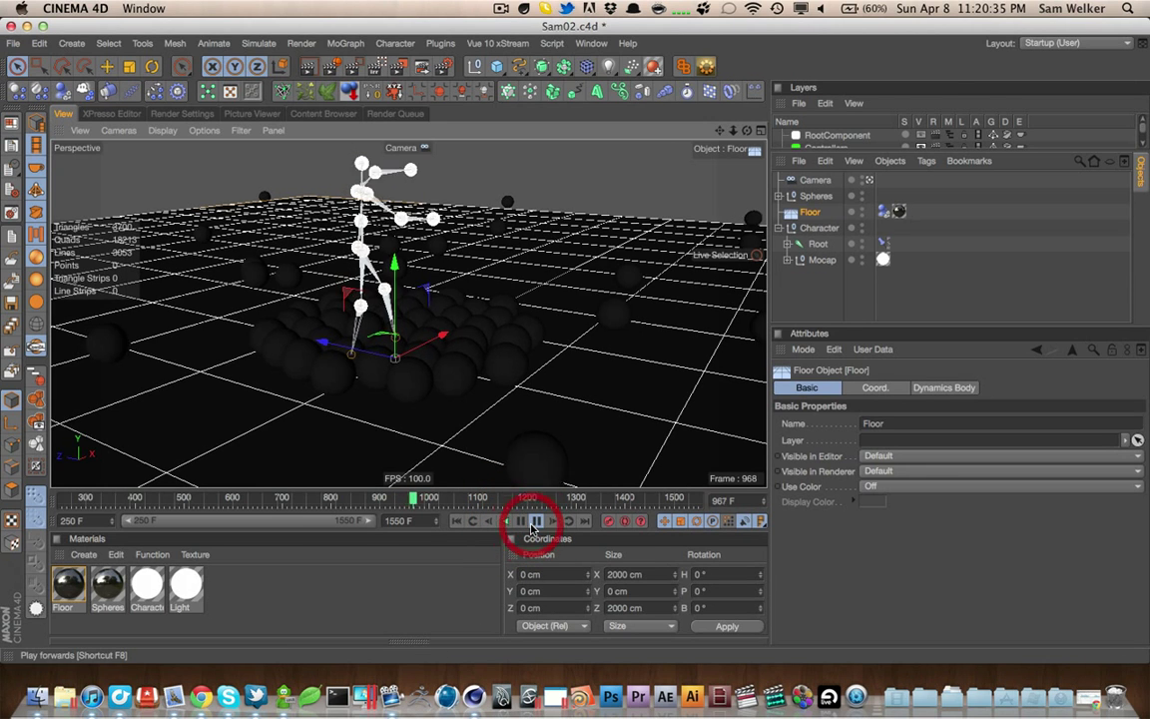
left_click(536, 524)
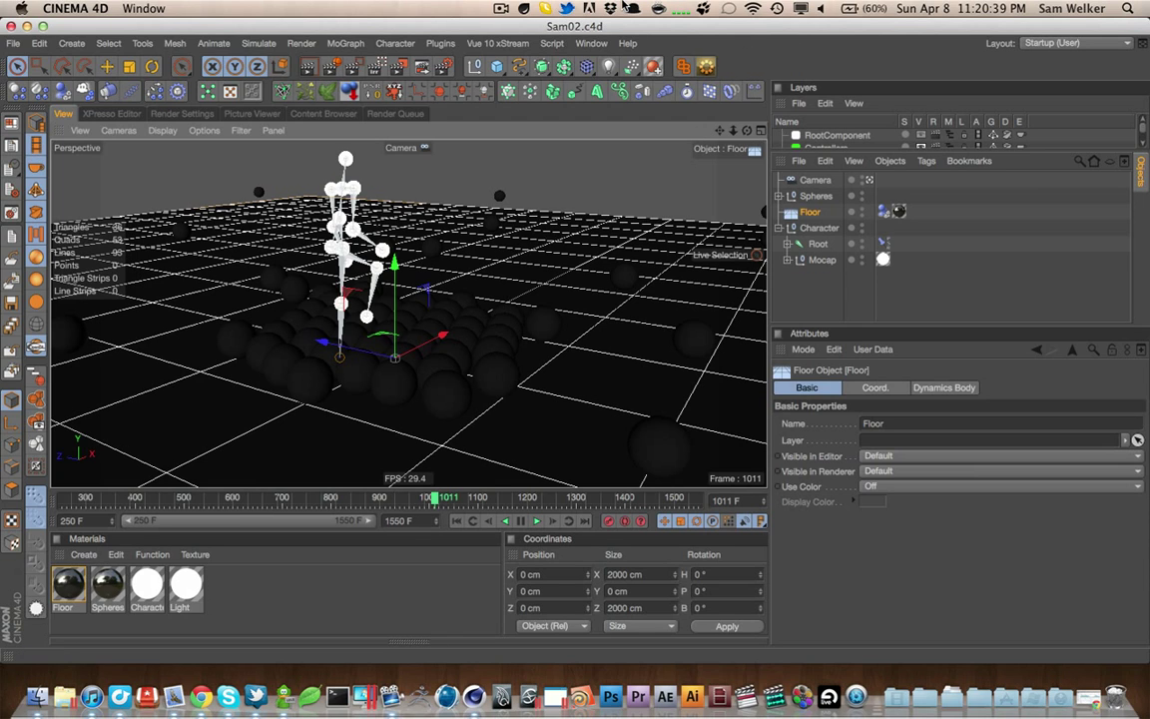
left_click(1108, 526)
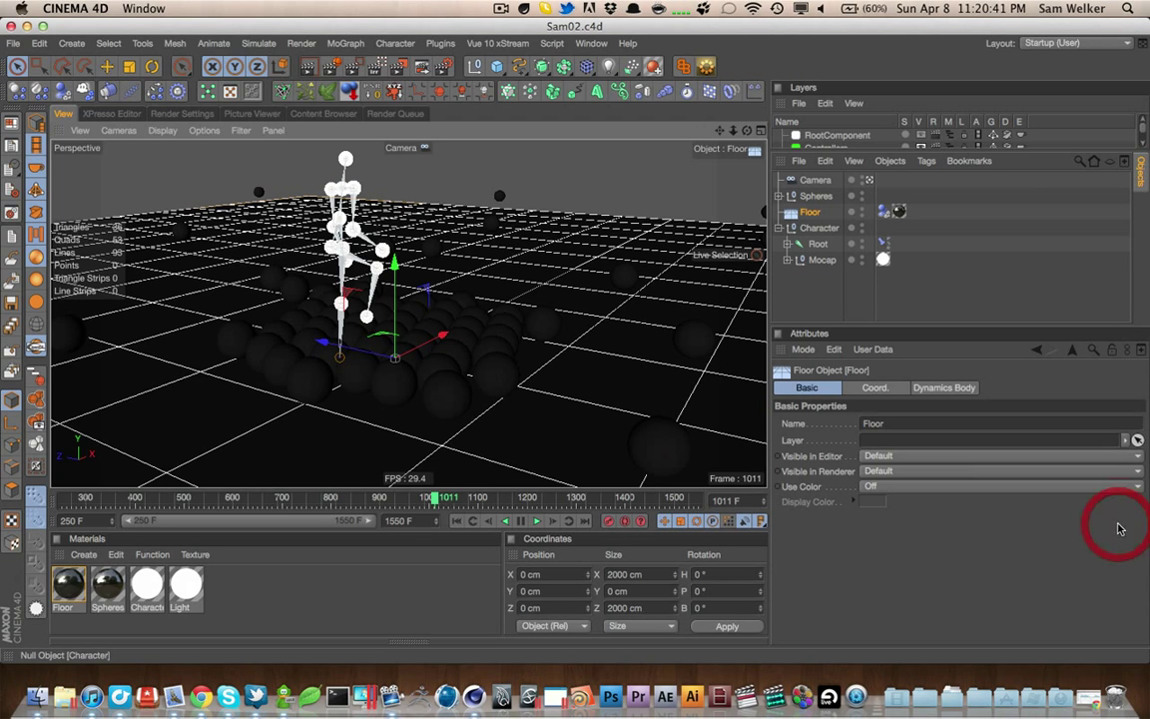
left_click(816, 570)
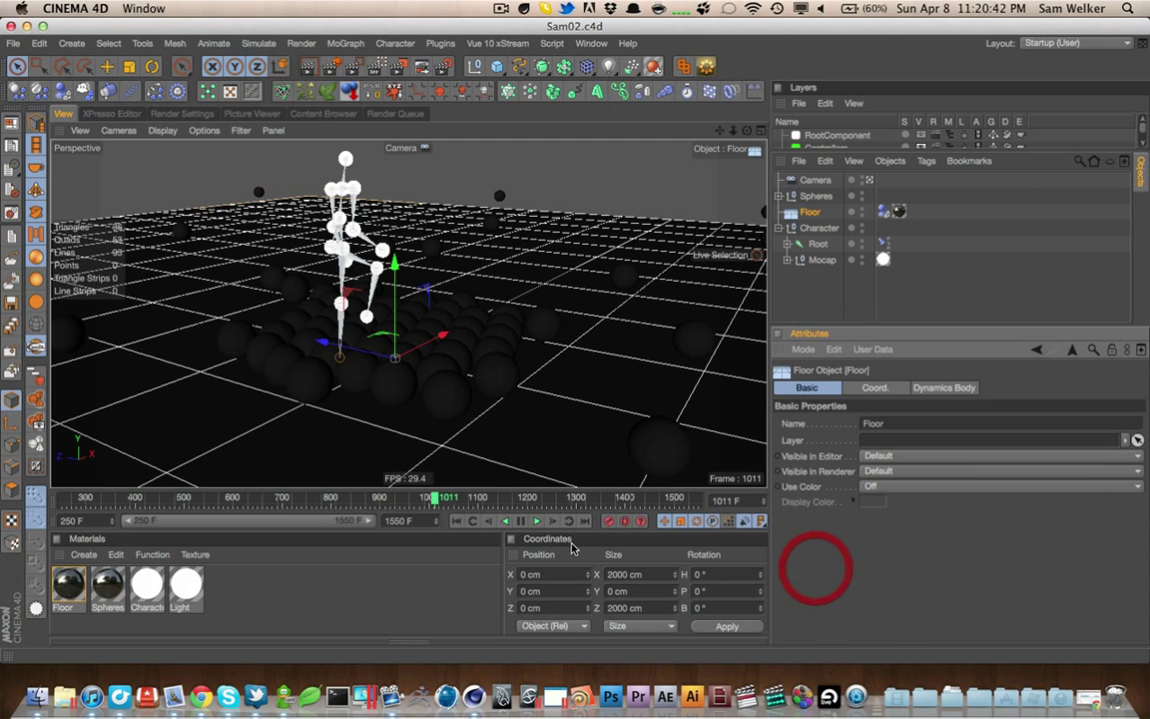
left_click(502, 9)
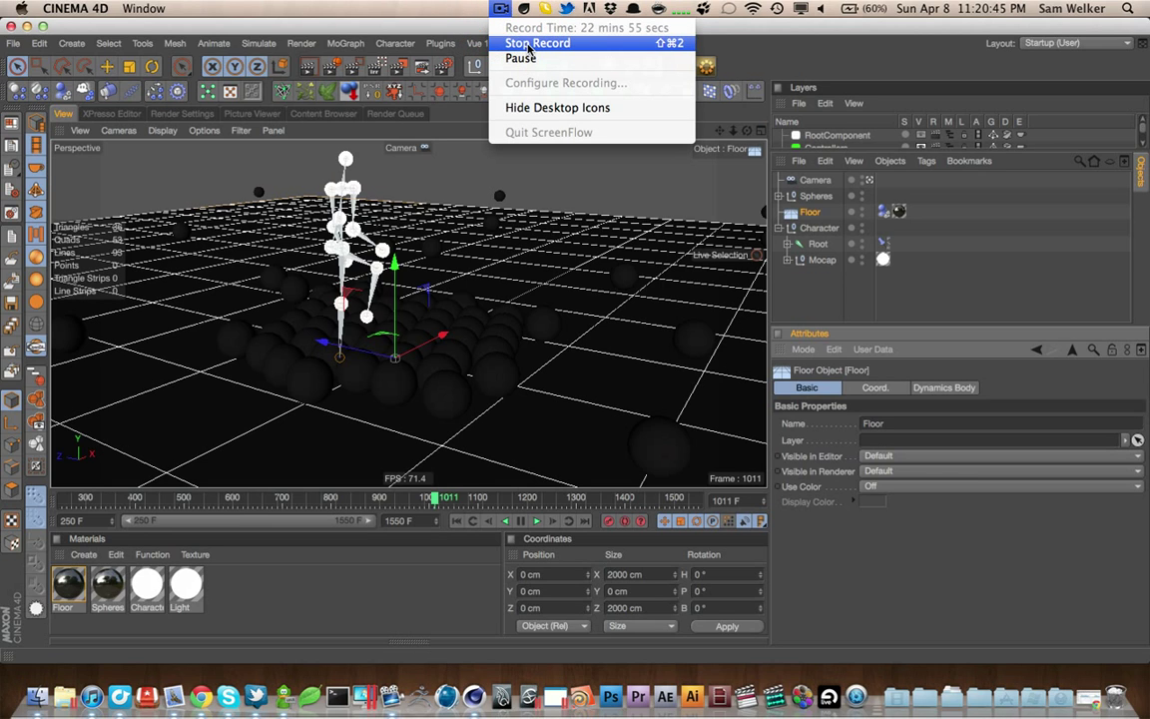